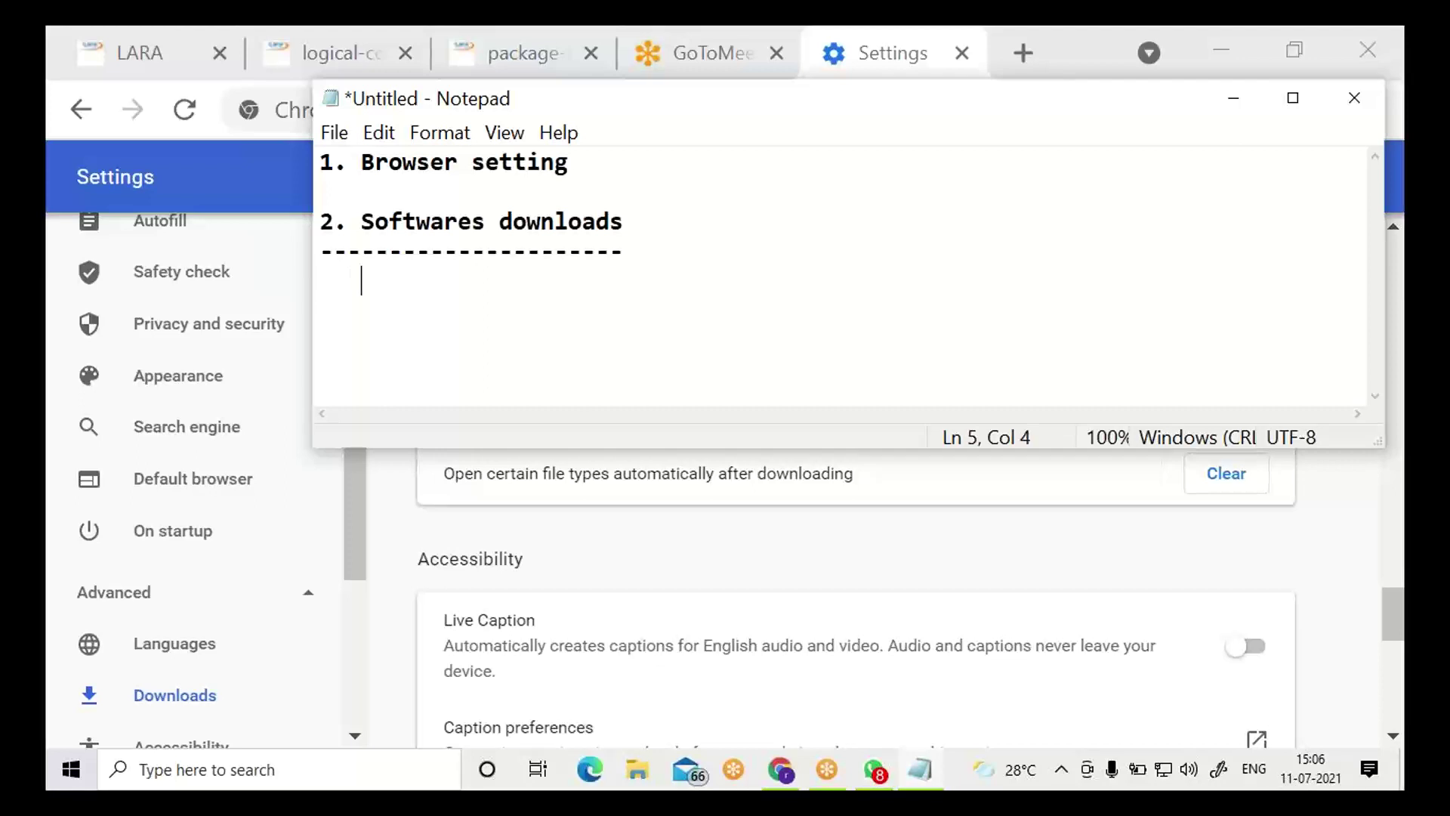
# - List JDK, WinRar and editplus as numbered items 1 to 3 under the "Softwares downloads" heading
pyautogui.write('DK')
pyautogui.press('Return')
pyautogui.press('Return')
pyautogui.write('2.')
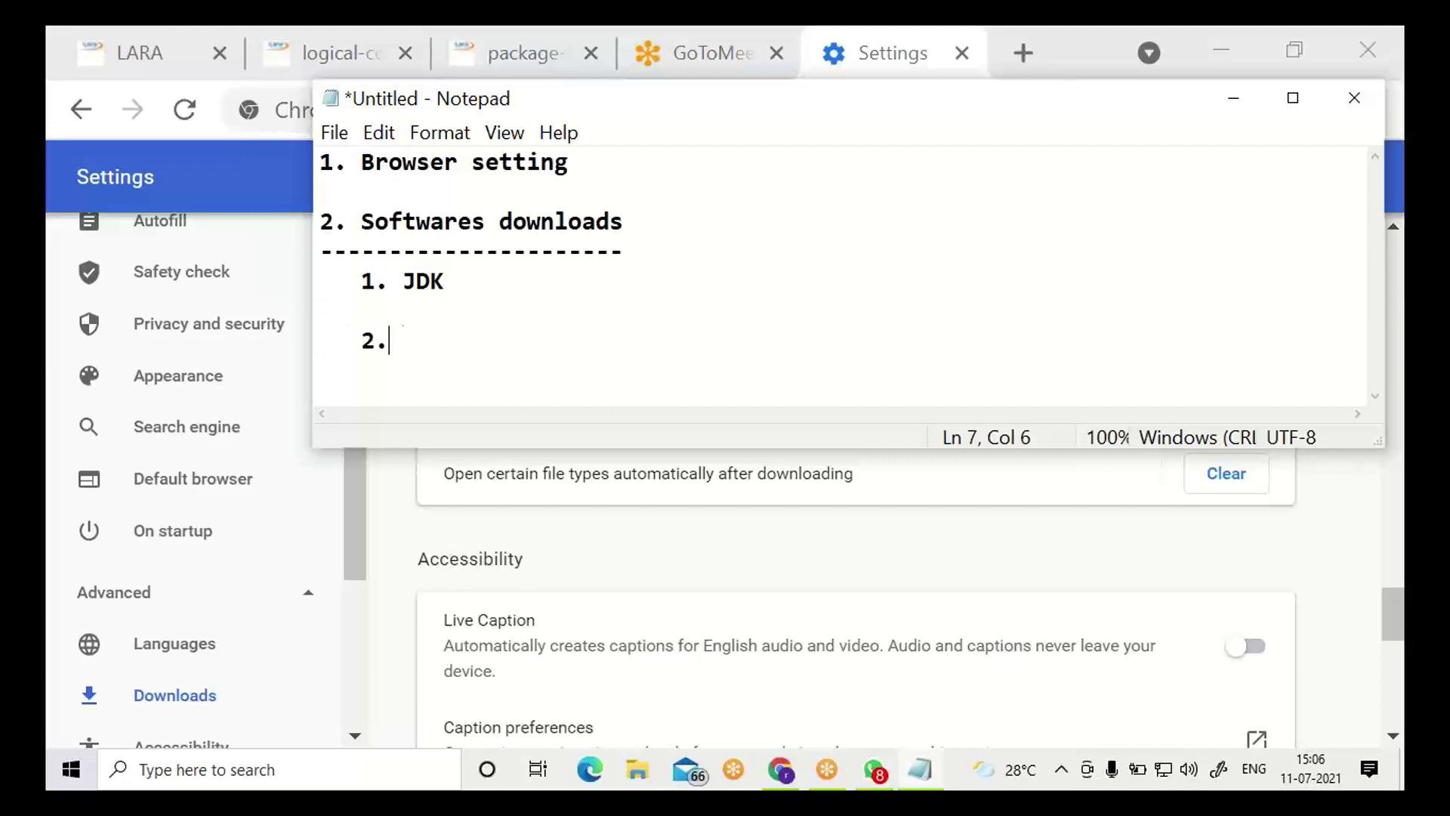
pyautogui.write(' WinRar')
pyautogui.press('Return')
pyautogui.press('Return')
pyautogui.press('Tab')
pyautogui.press('BackSpace')
pyautogui.write('3. ')
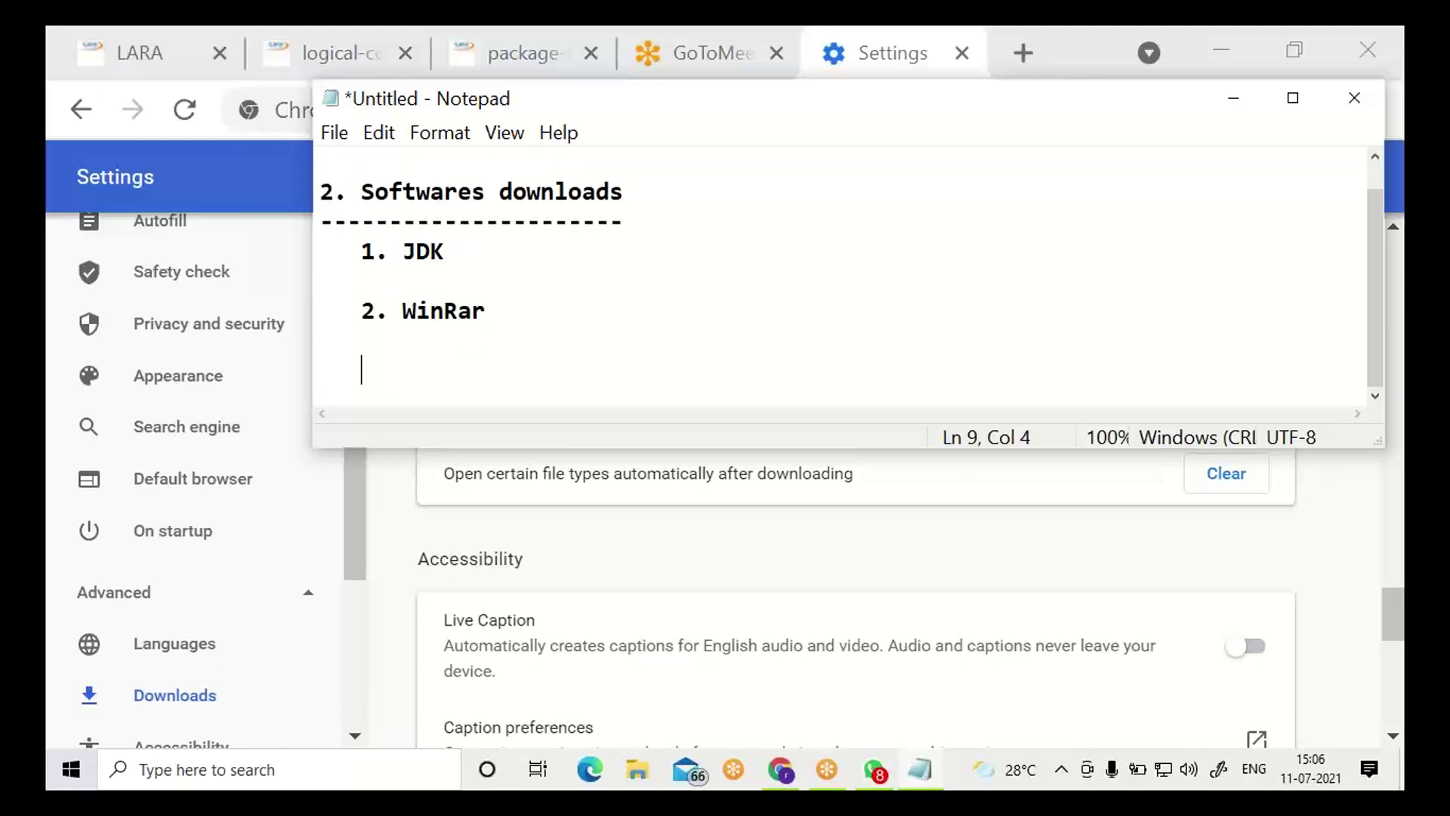
pyautogui.write('editplus')
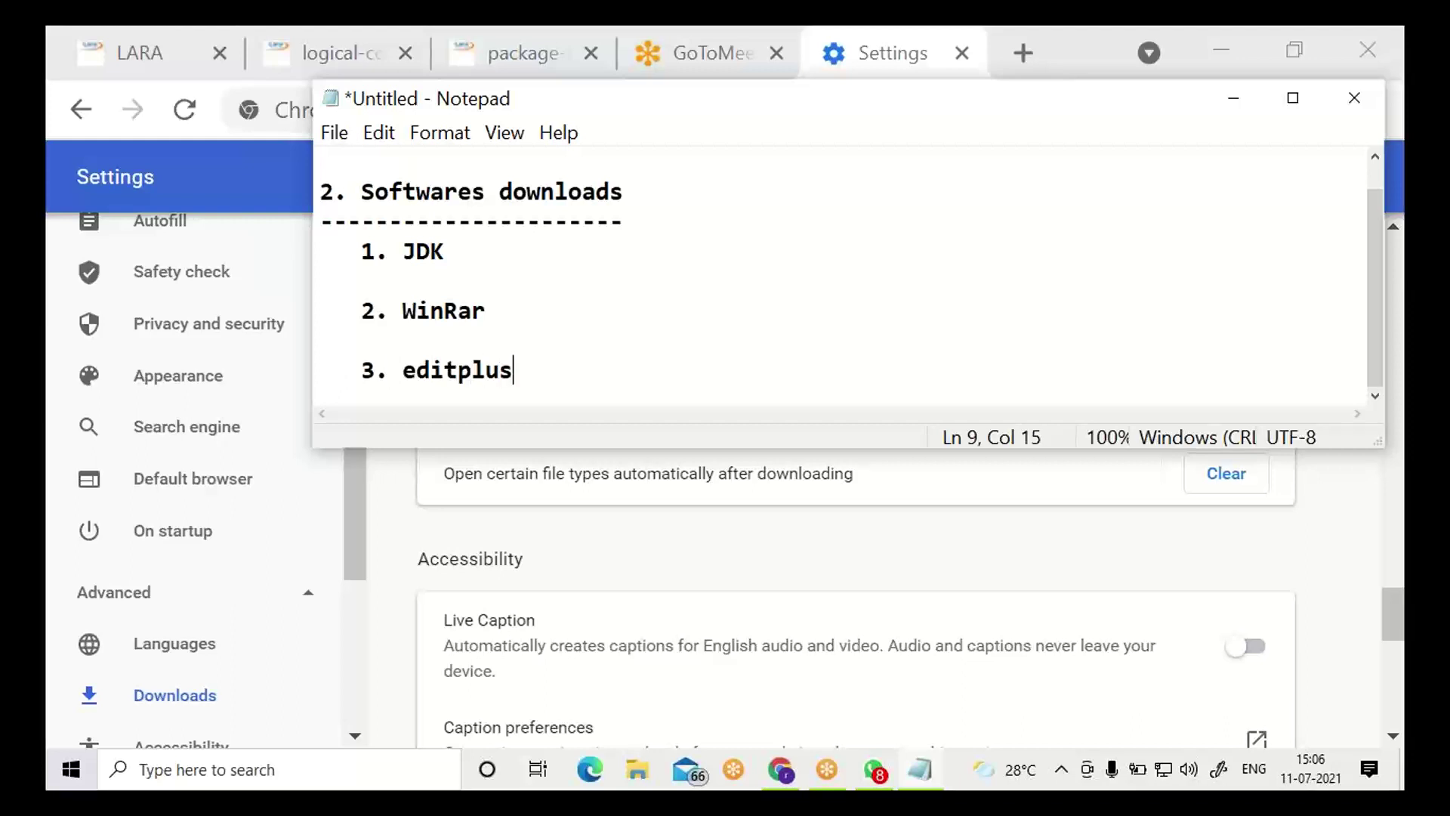
# - Capitalize the first letter of editplus in item 3 and maximize the Notepad window
pyautogui.press('Left')
pyautogui.press('Left')
pyautogui.press('Left')
pyautogui.press('Left')
pyautogui.press('Left')
pyautogui.press('Left')
pyautogui.press('Left')
pyautogui.hotkey('shift', 'Left')
pyautogui.write('E')
pyautogui.doubleClick(747, 108)
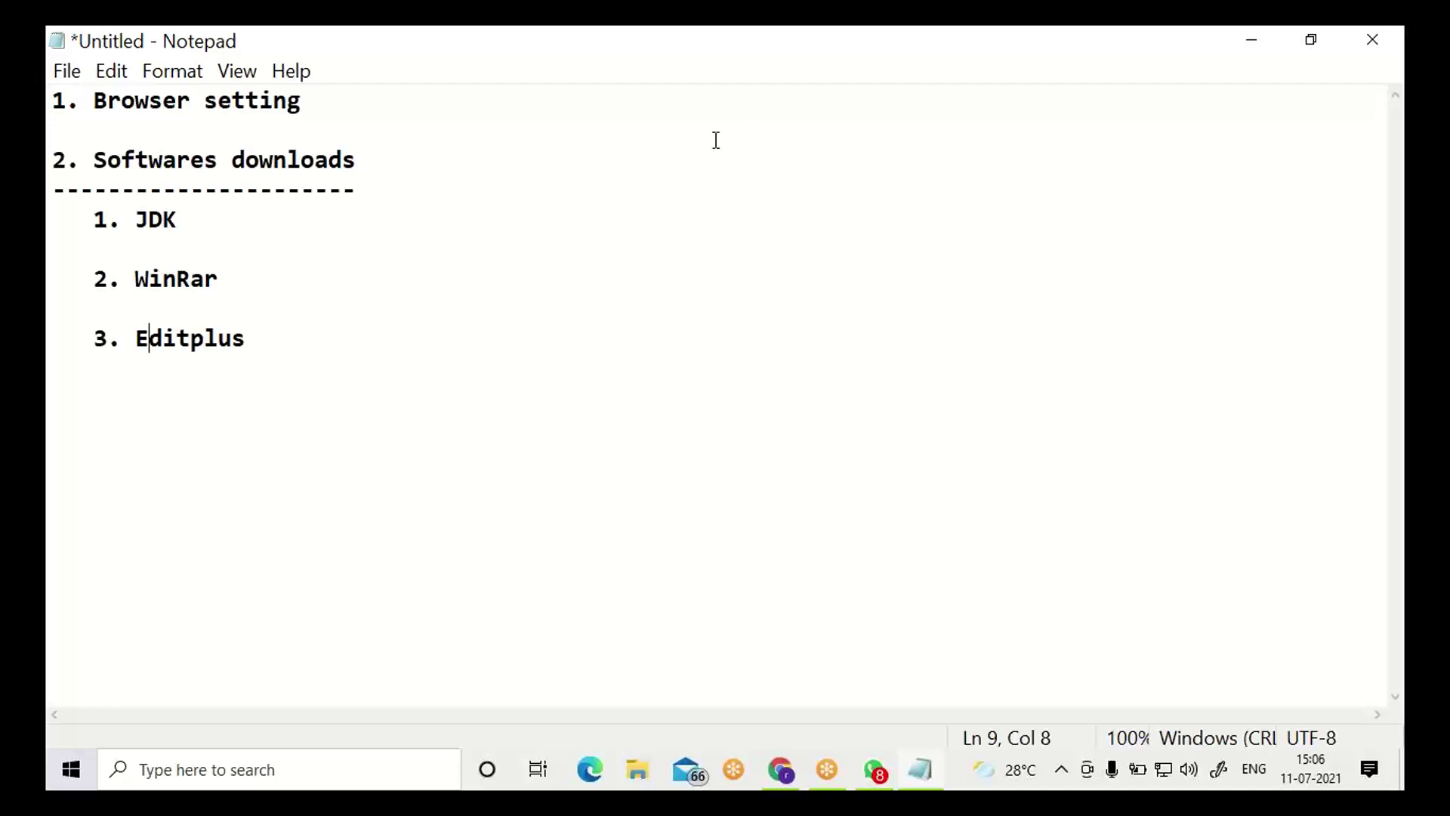
# - Switch to File Explorer and open the july-batch-softwares folder on Local Disk (E:)
pyautogui.click(641, 769)
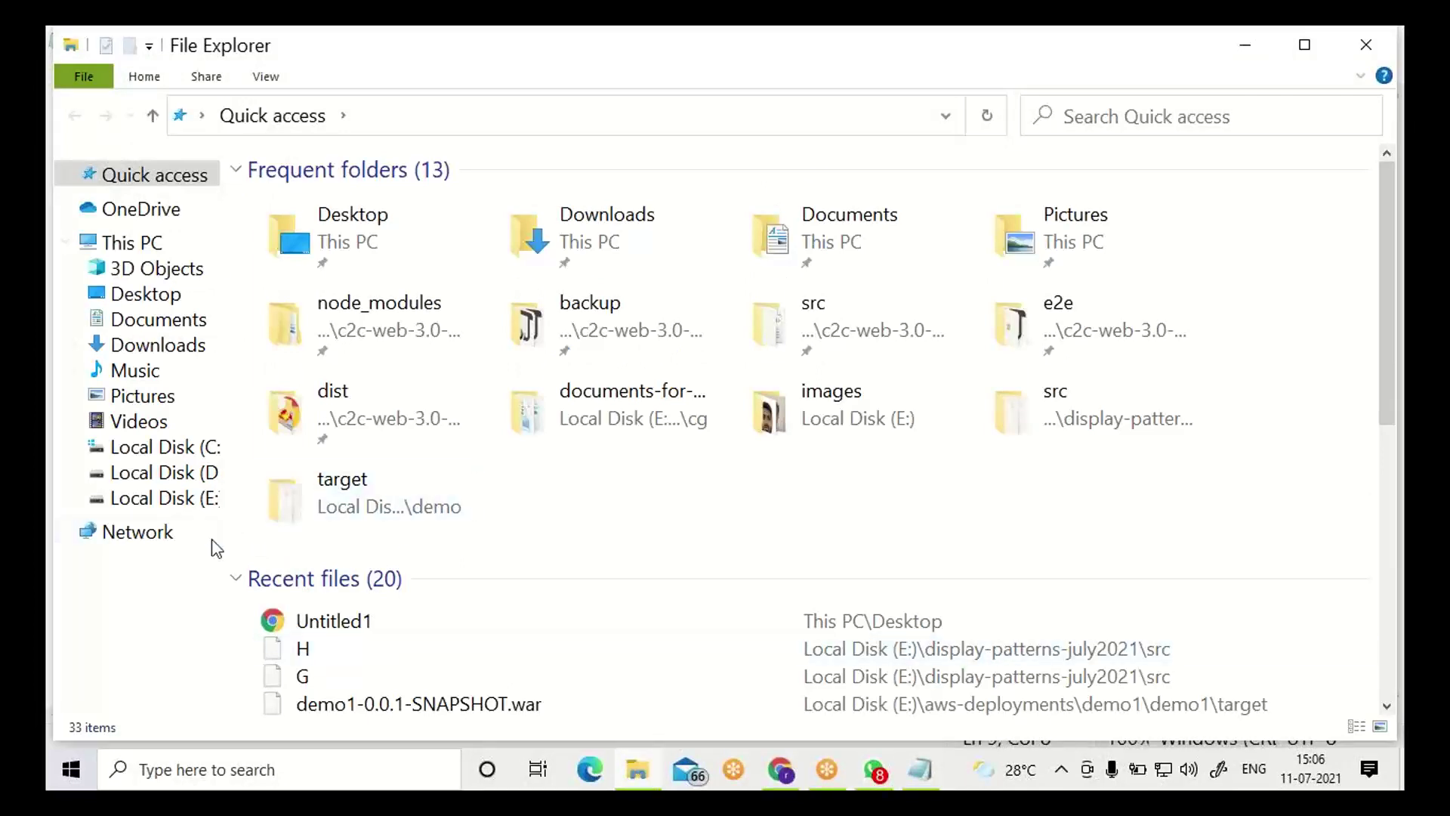
pyautogui.click(187, 515)
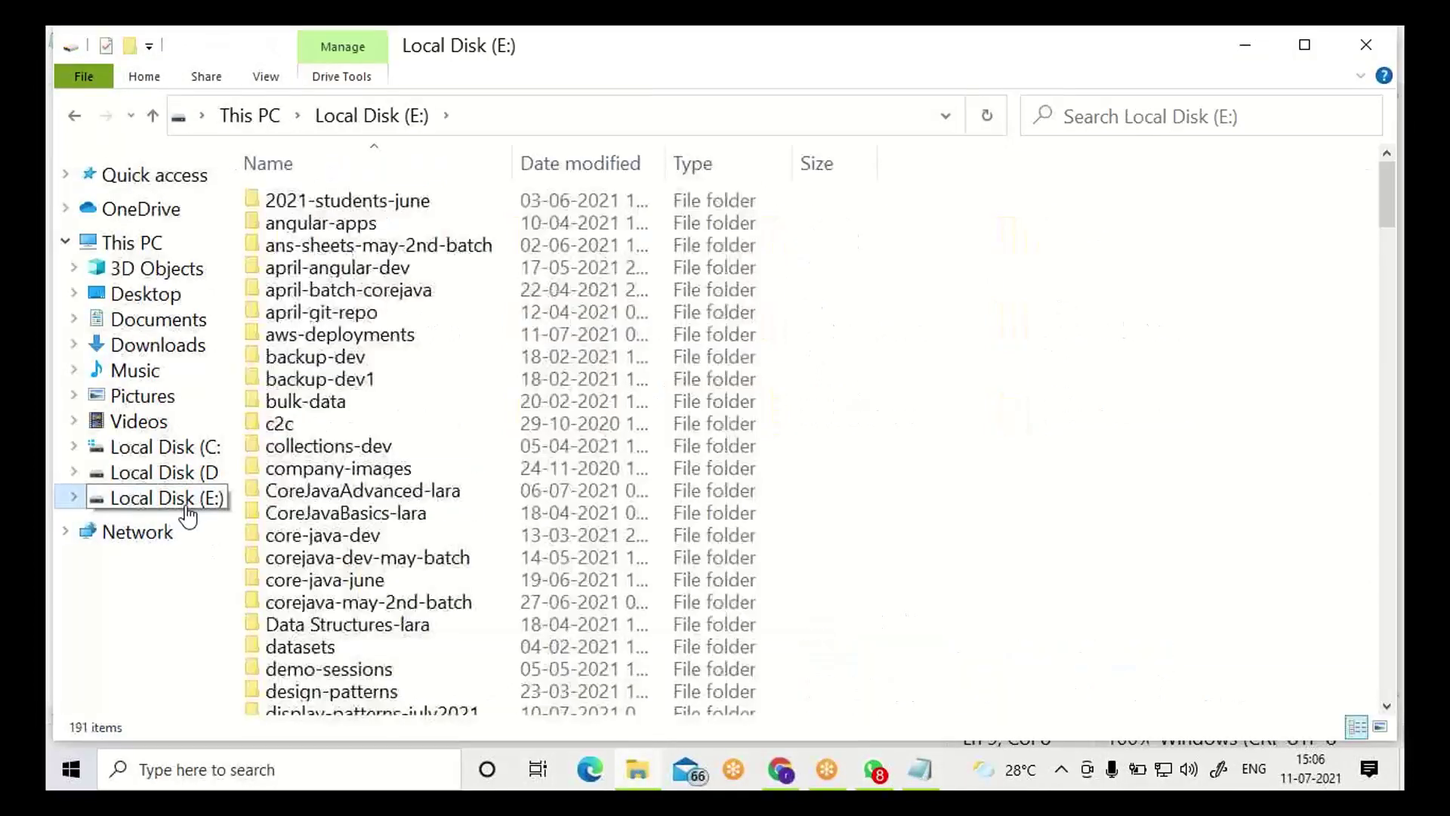
pyautogui.click(343, 583)
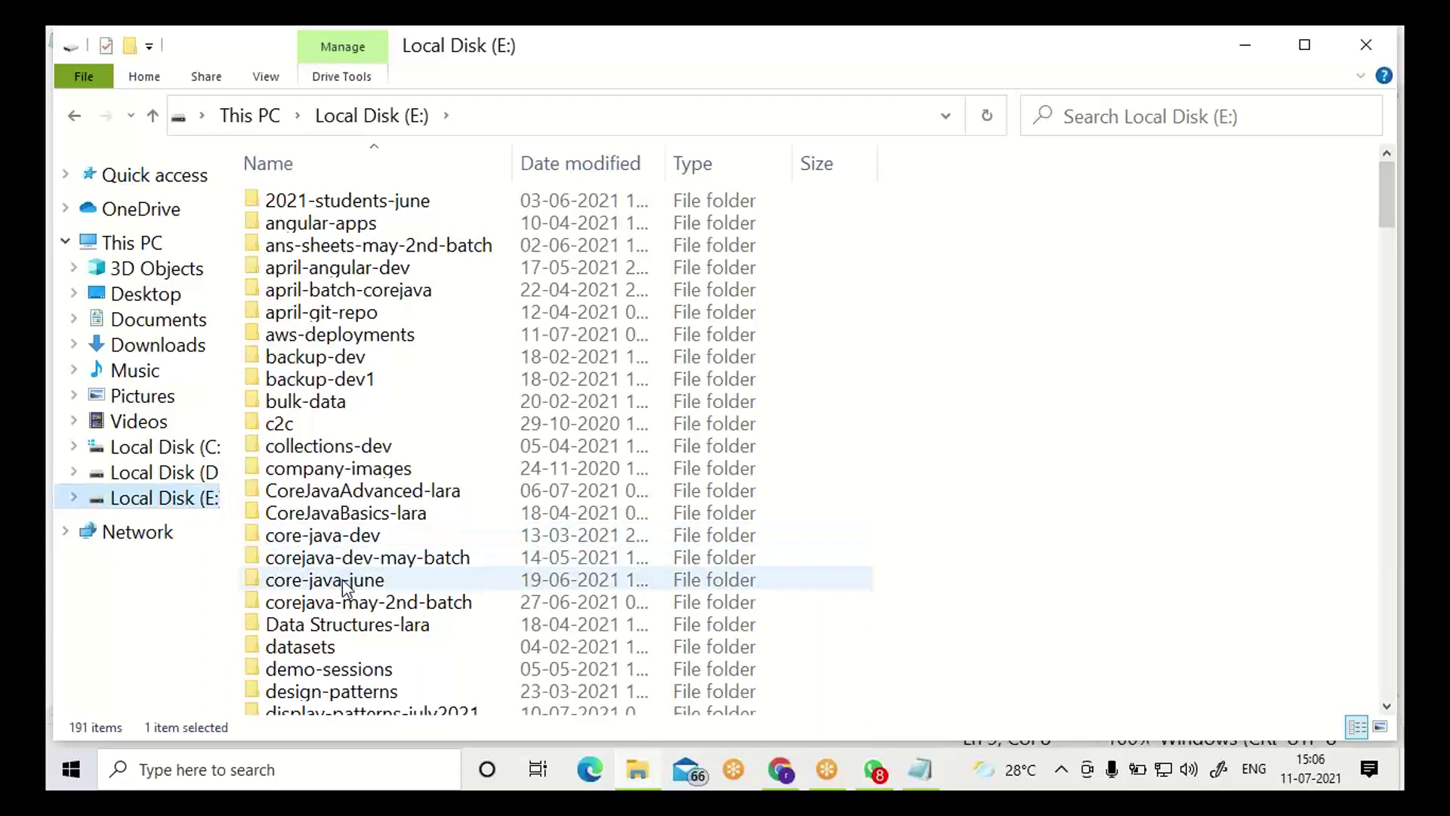
pyautogui.press('j')
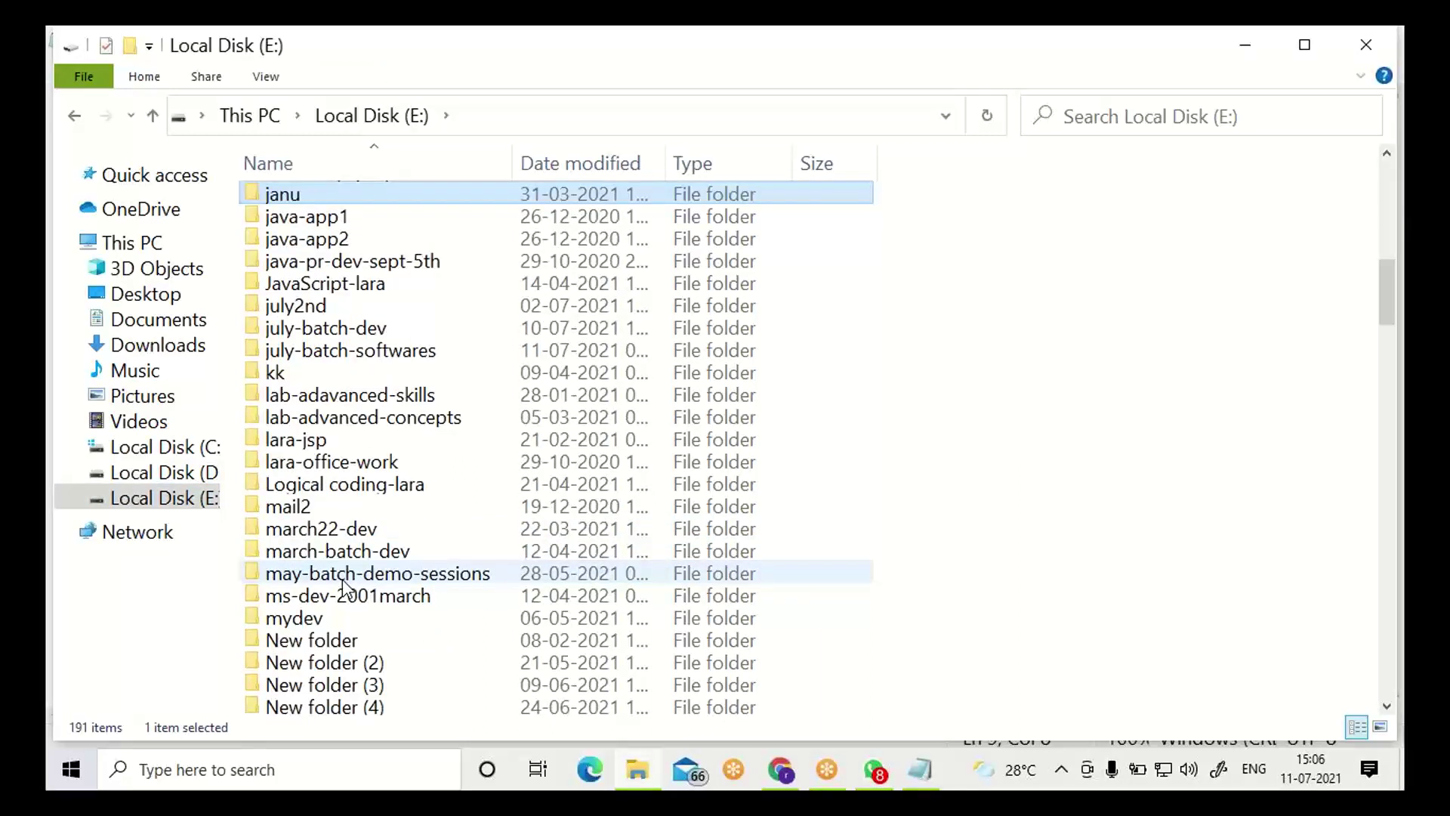
pyautogui.press('Down')
pyautogui.press('Down')
pyautogui.press('Down')
pyautogui.press('Down')
pyautogui.press('Down')
pyautogui.press('Down')
pyautogui.press('Down')
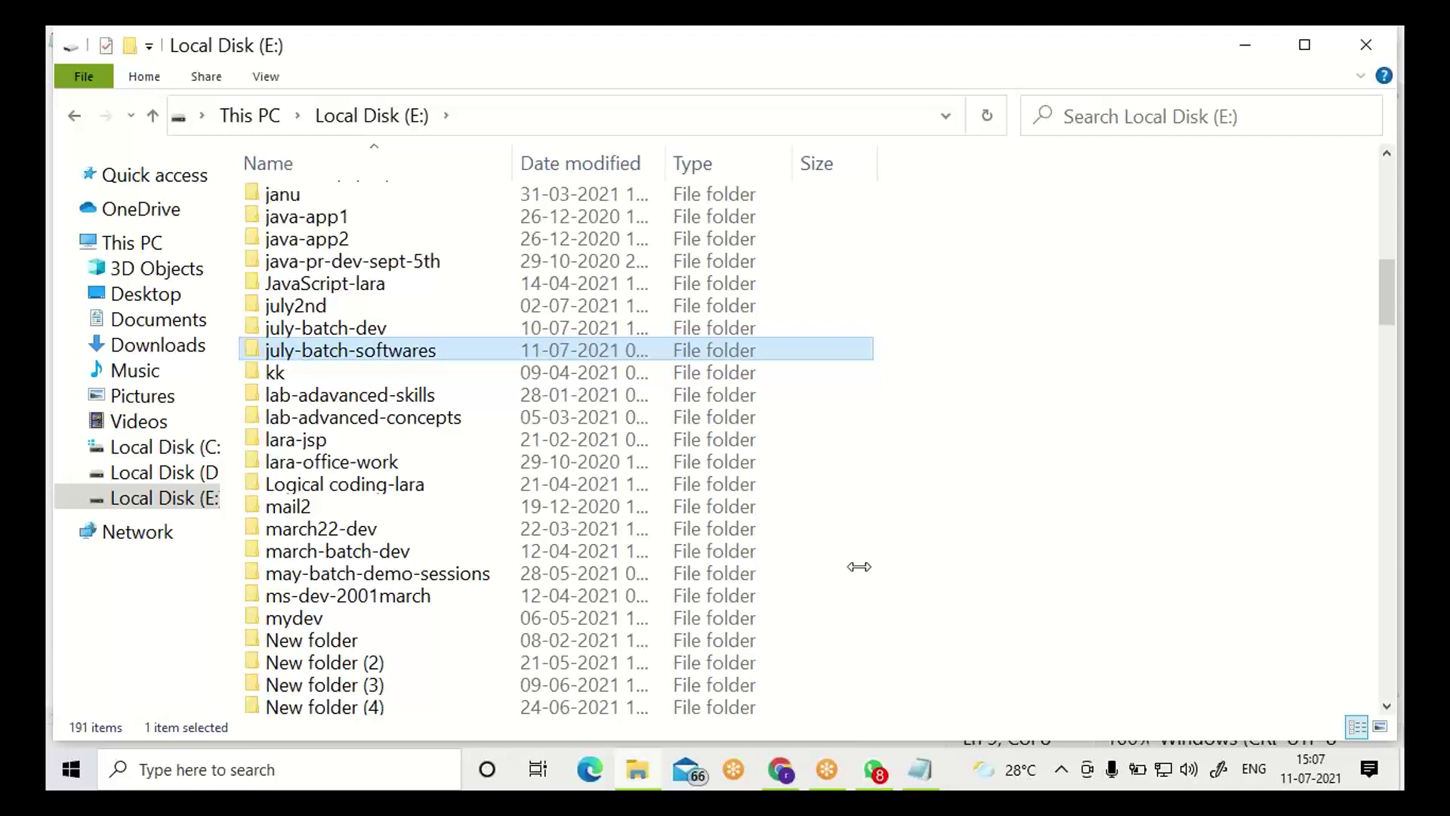
pyautogui.press('Return')
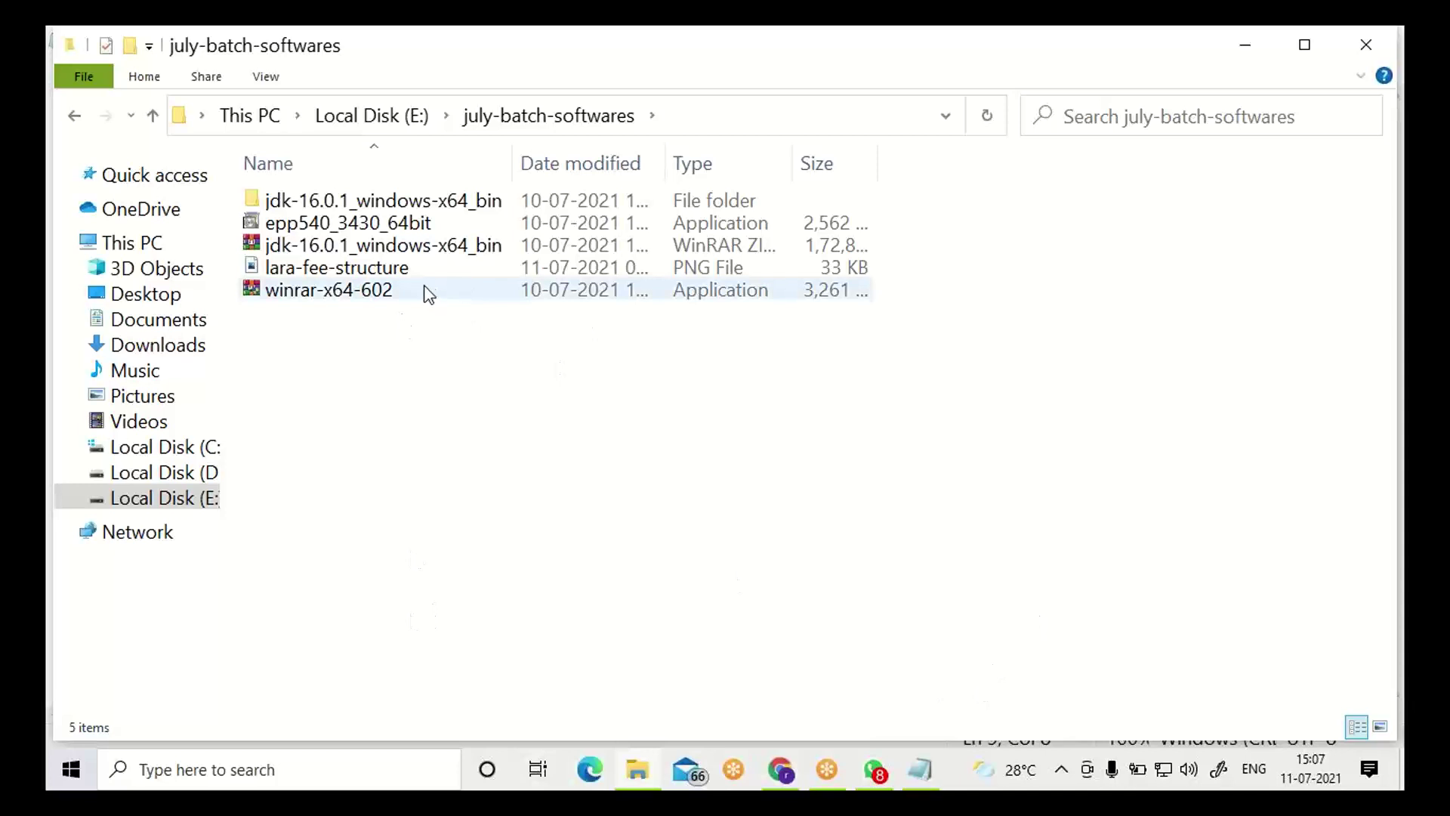
# - Delete the extracted jdk-16.0.1_windows-x64_bin folder and the lara-fee-structure image from july-batch-softwares
pyautogui.click(435, 204)
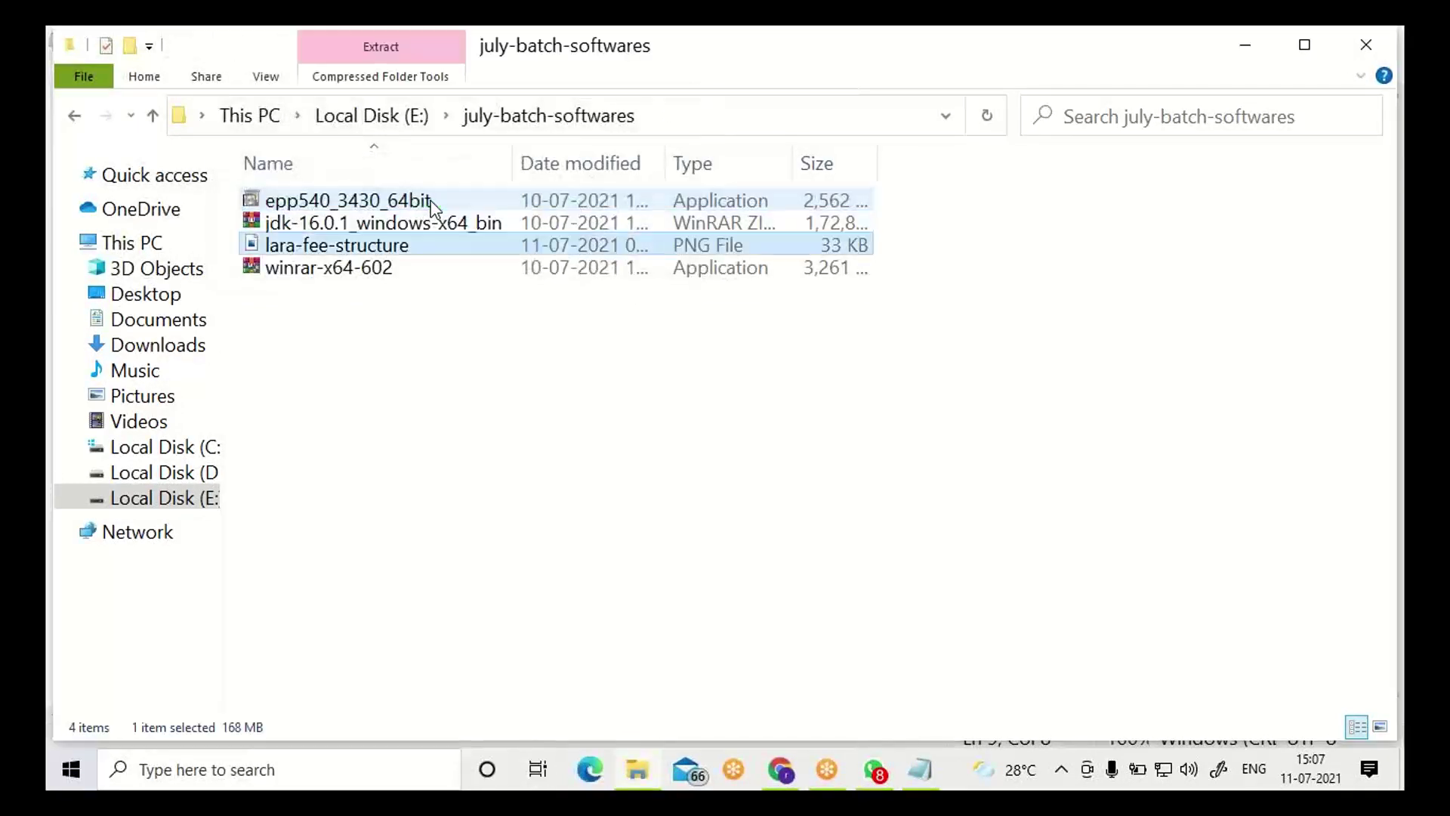
pyautogui.press('Delete')
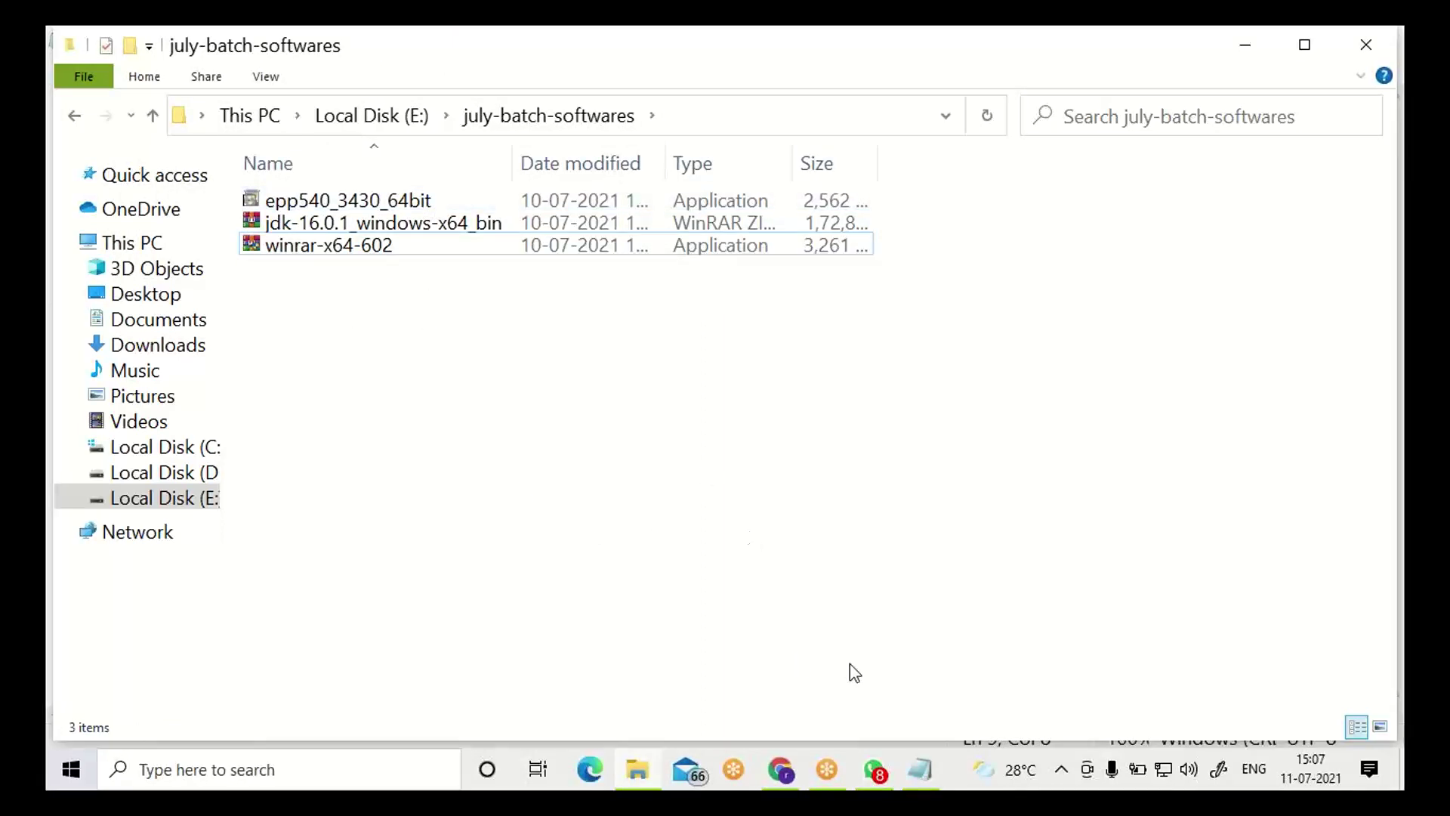
# - Switch to Chrome, checking the software list in Notepad, and go to oracle.com
pyautogui.click(783, 772)
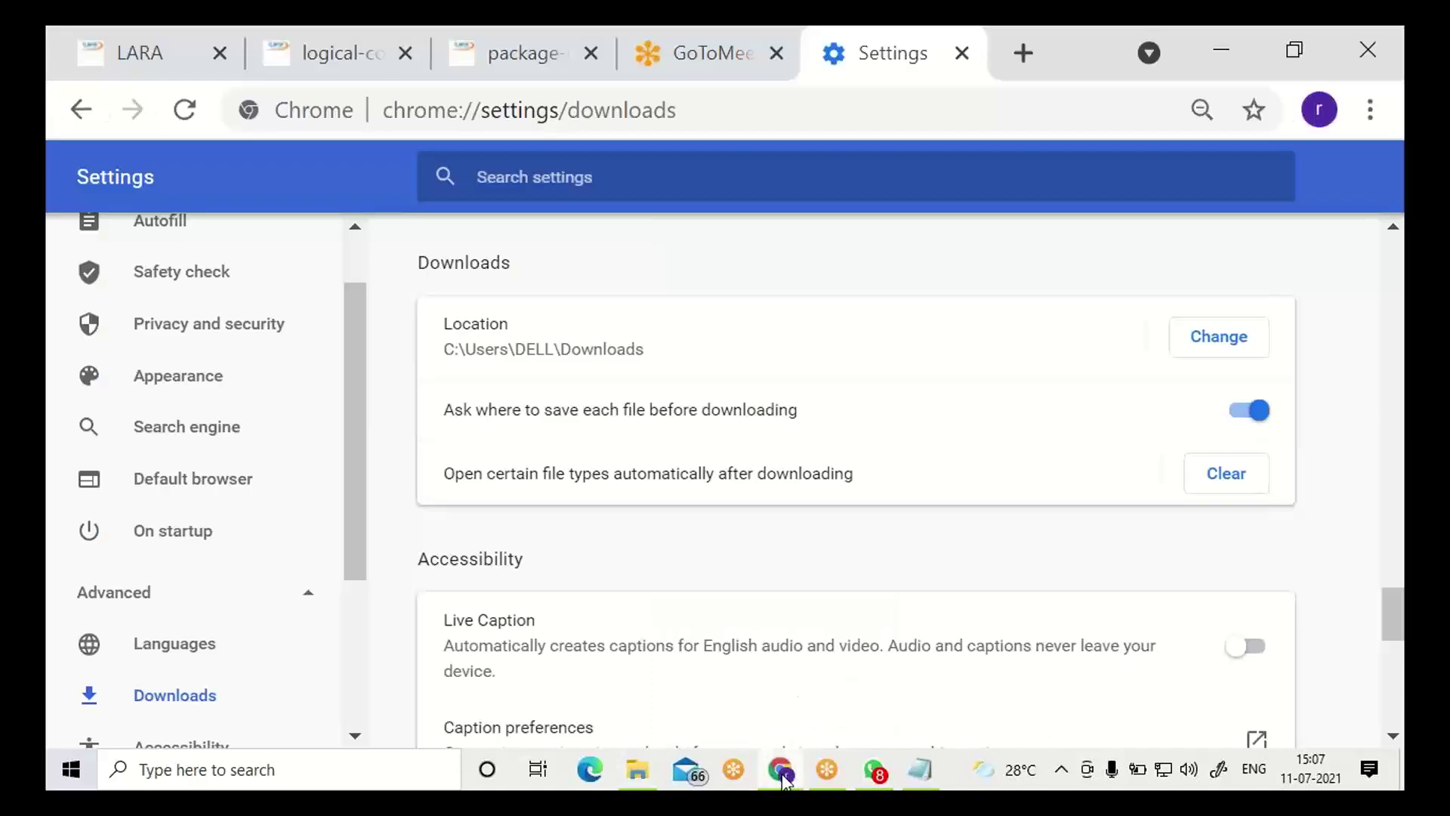
pyautogui.click(921, 781)
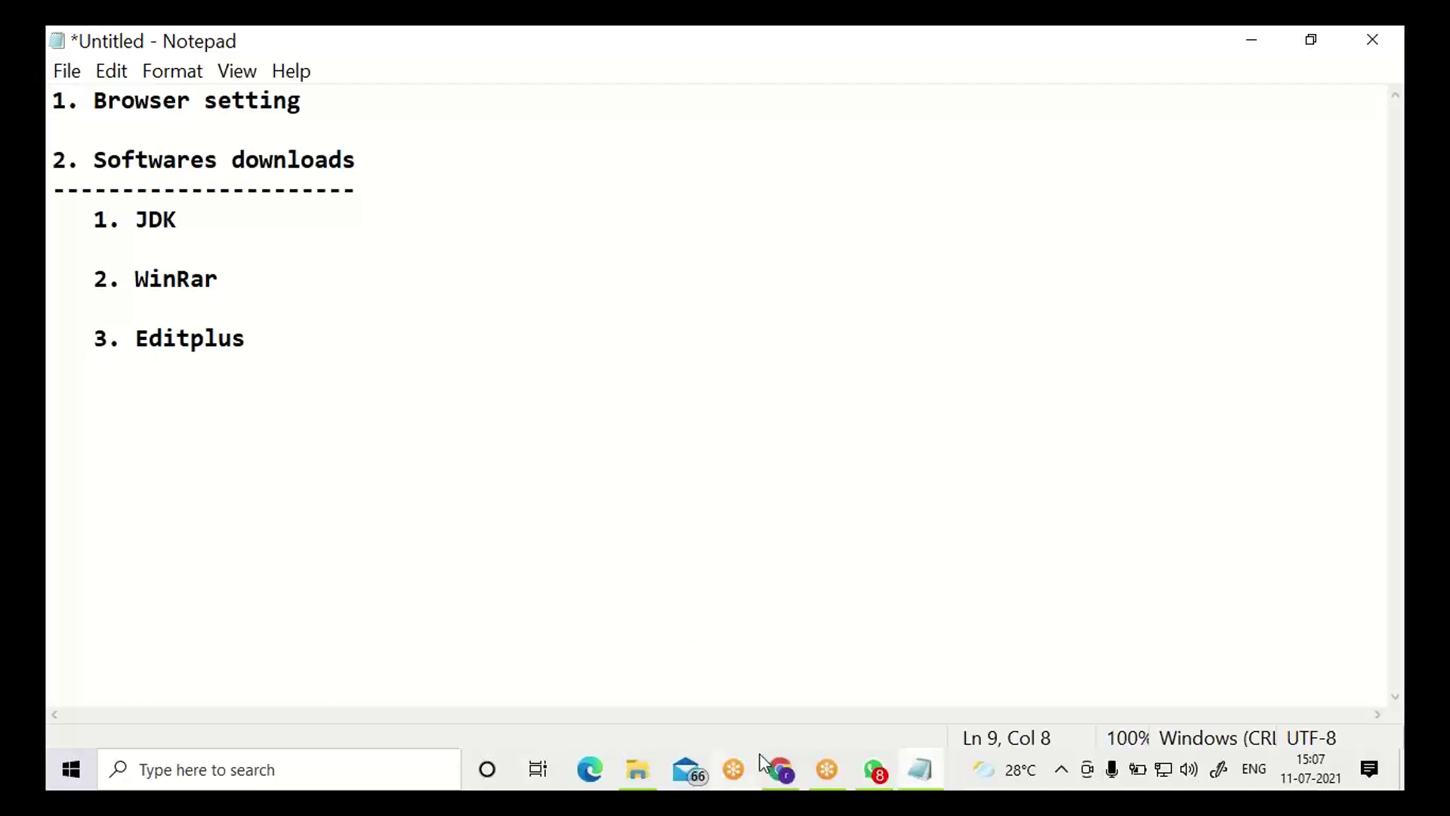
pyautogui.click(779, 772)
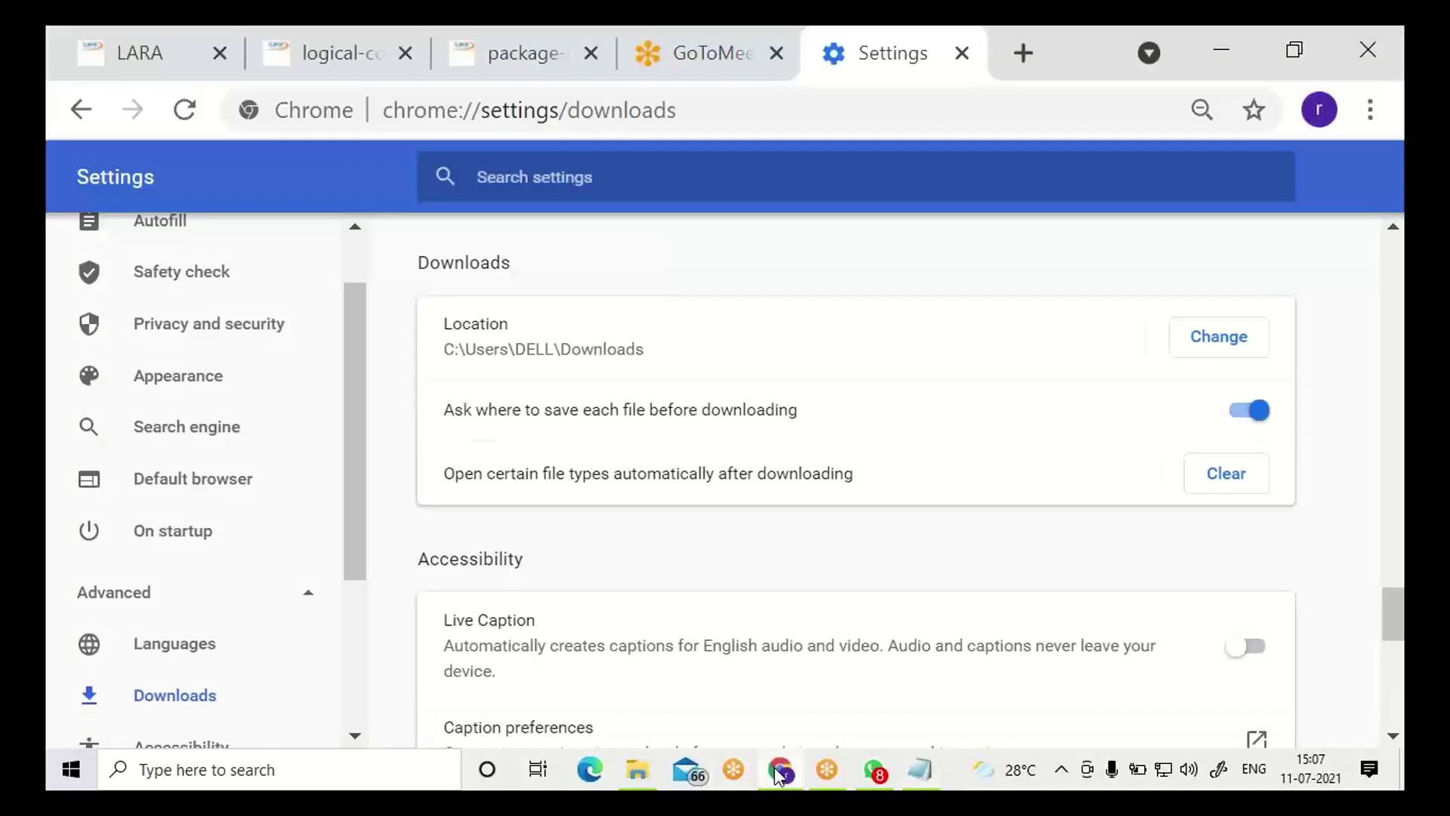
pyautogui.click(823, 126)
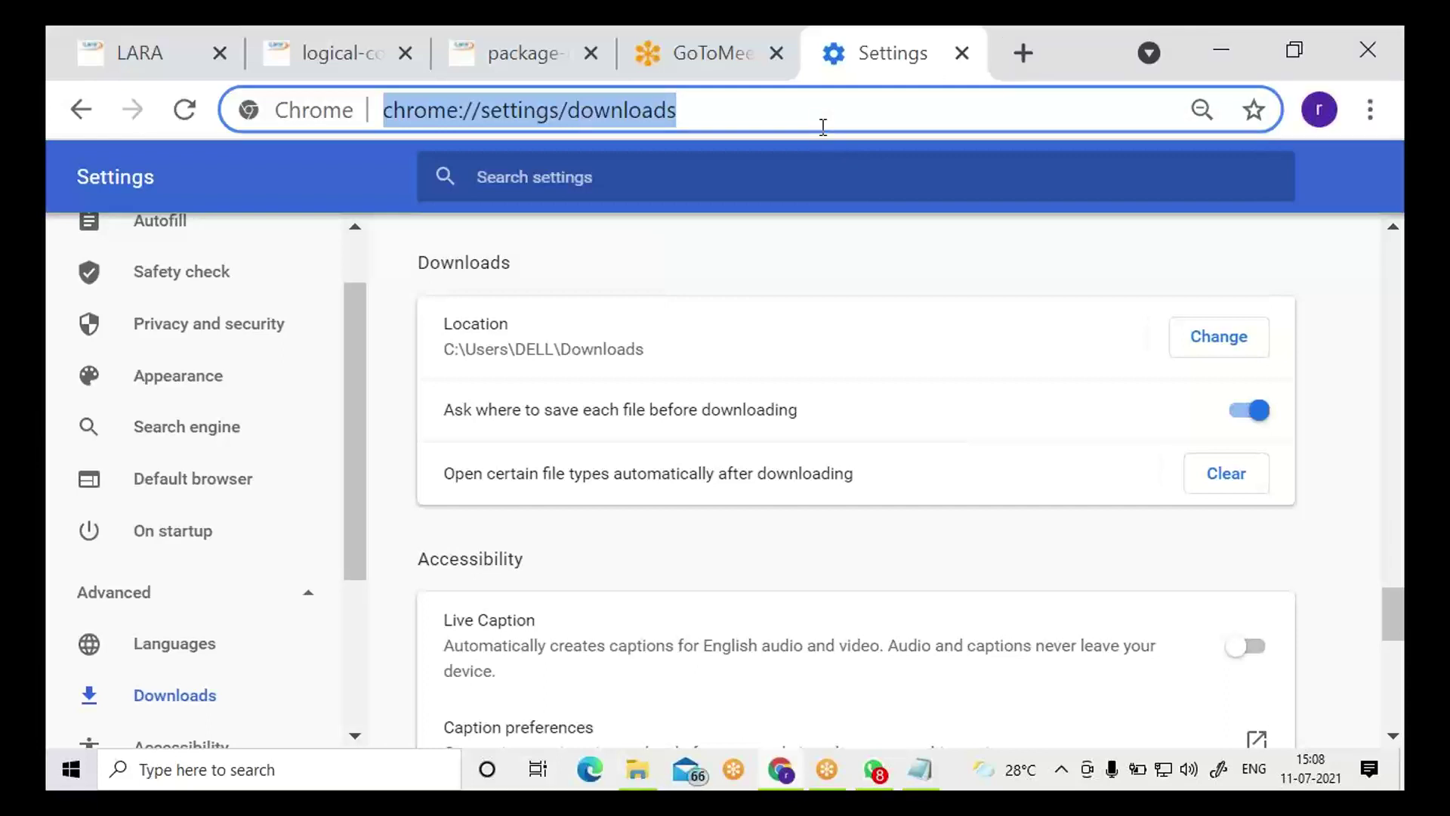
pyautogui.write('oracle.com')
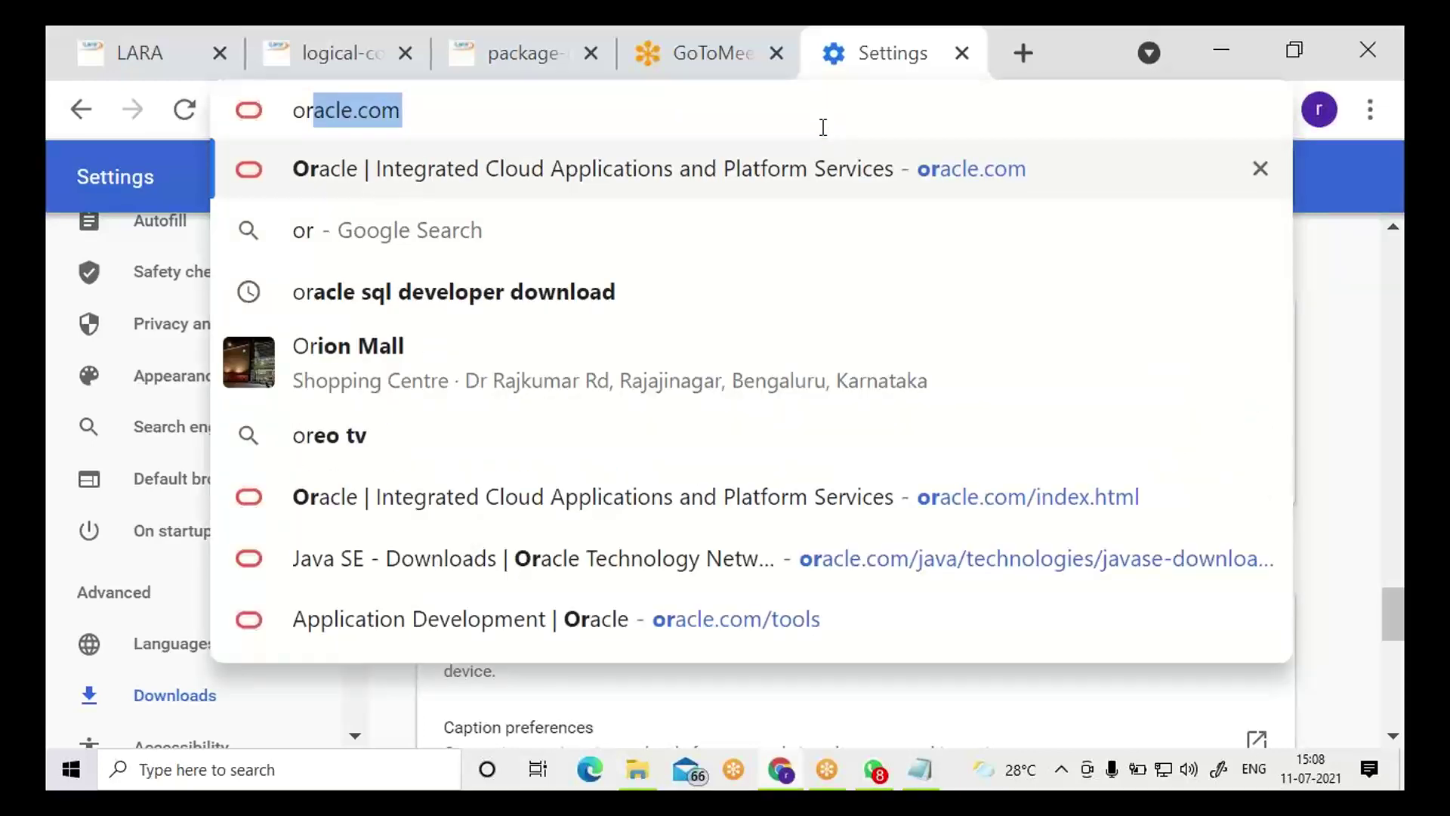
pyautogui.press('Right')
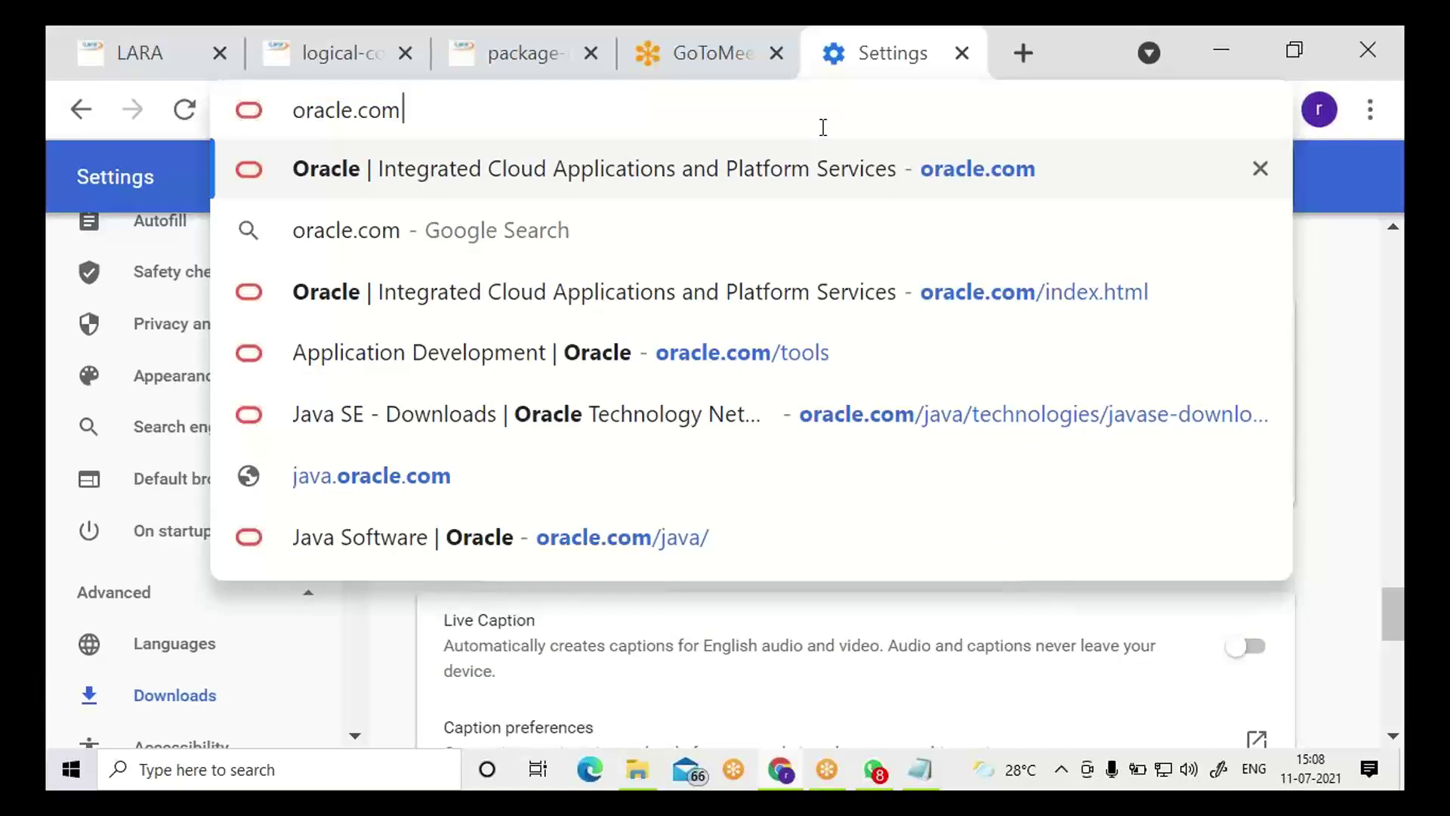
pyautogui.press('Return')
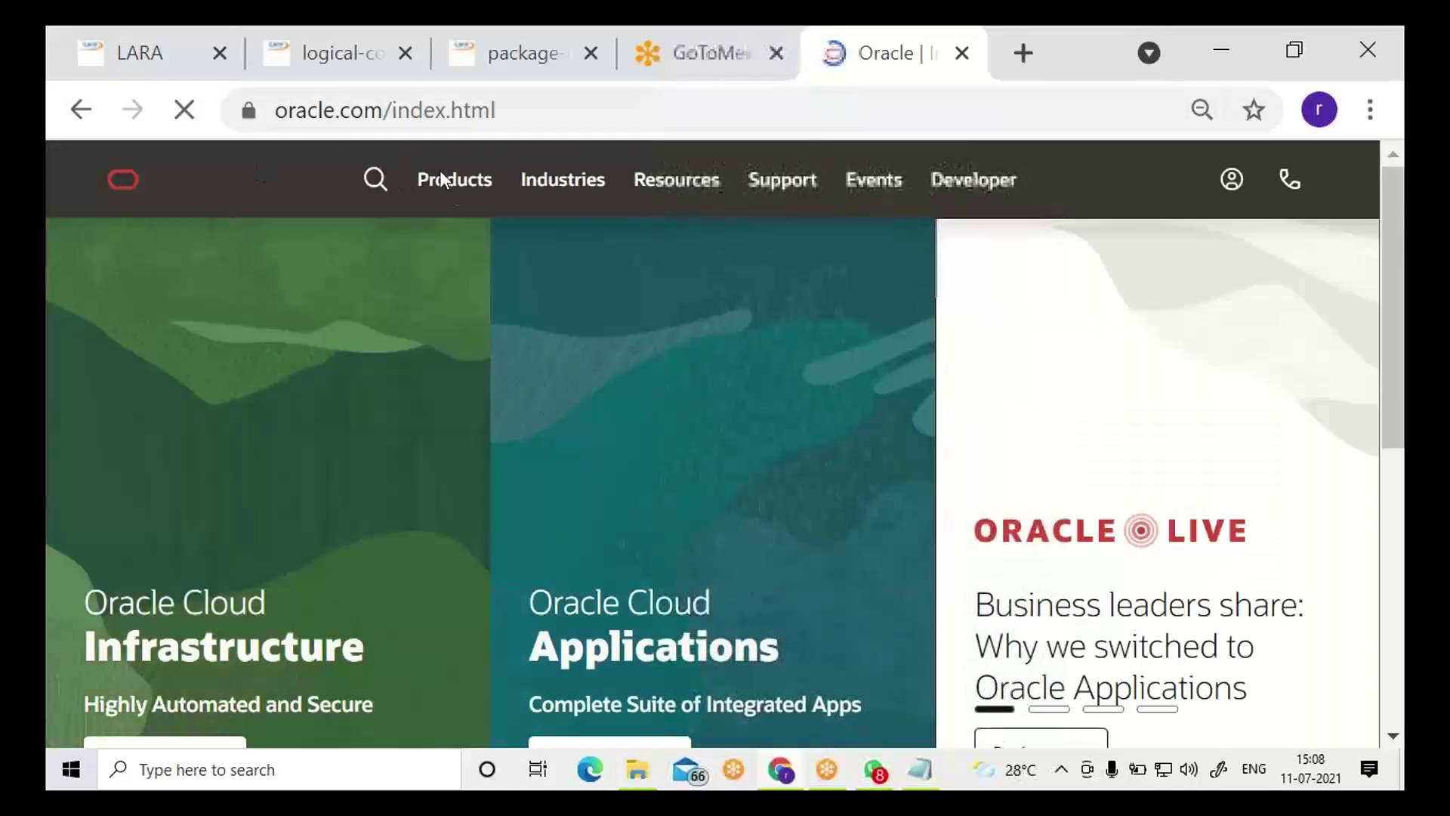
# - Open the Java page from the Software group of Oracle's products
pyautogui.click(456, 188)
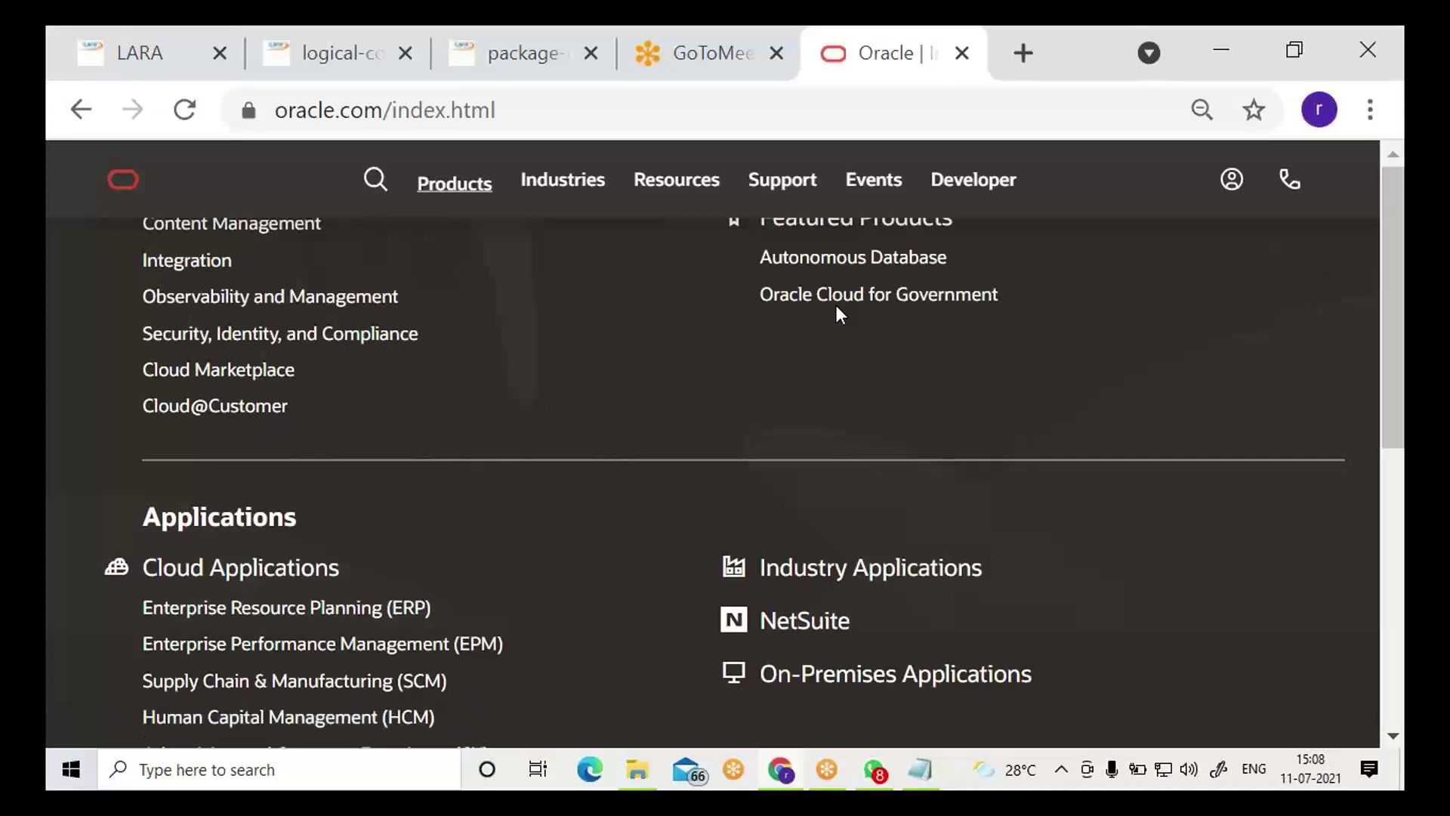
pyautogui.scroll(1, 836, 305)
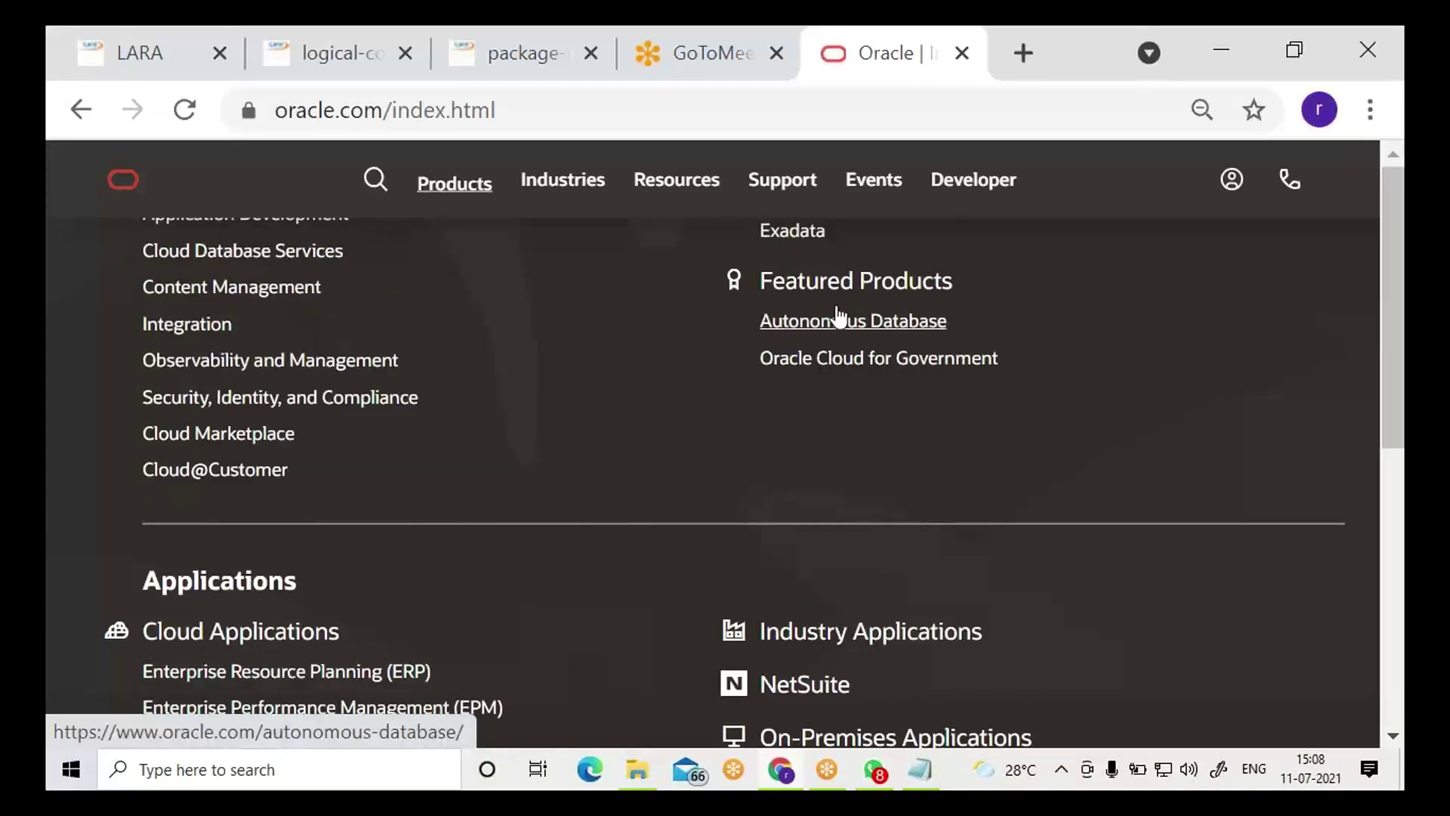
pyautogui.scroll(1, 836, 305)
pyautogui.scroll(1, 836, 305)
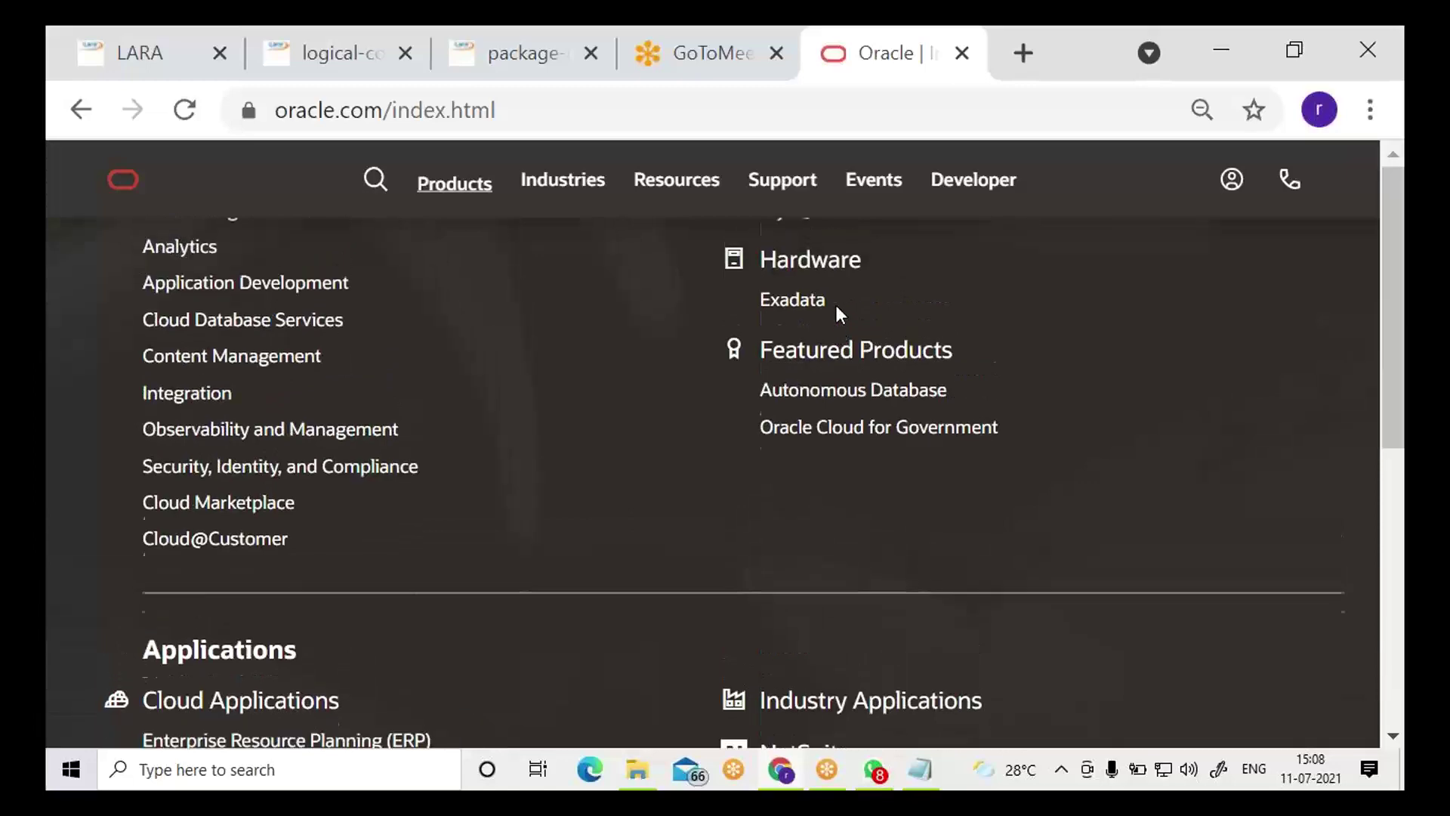
pyautogui.scroll(2, 837, 305)
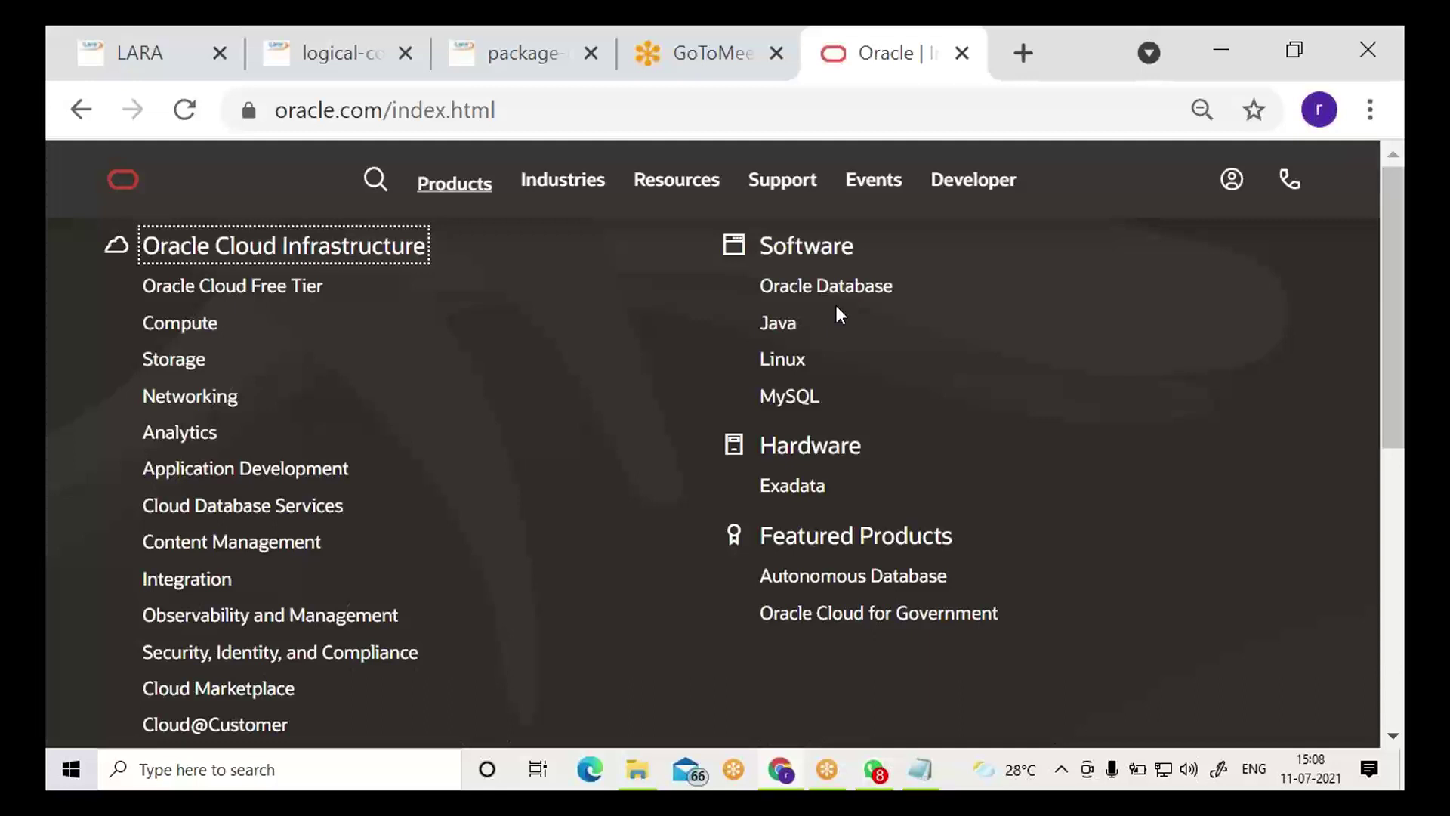
pyautogui.click(769, 331)
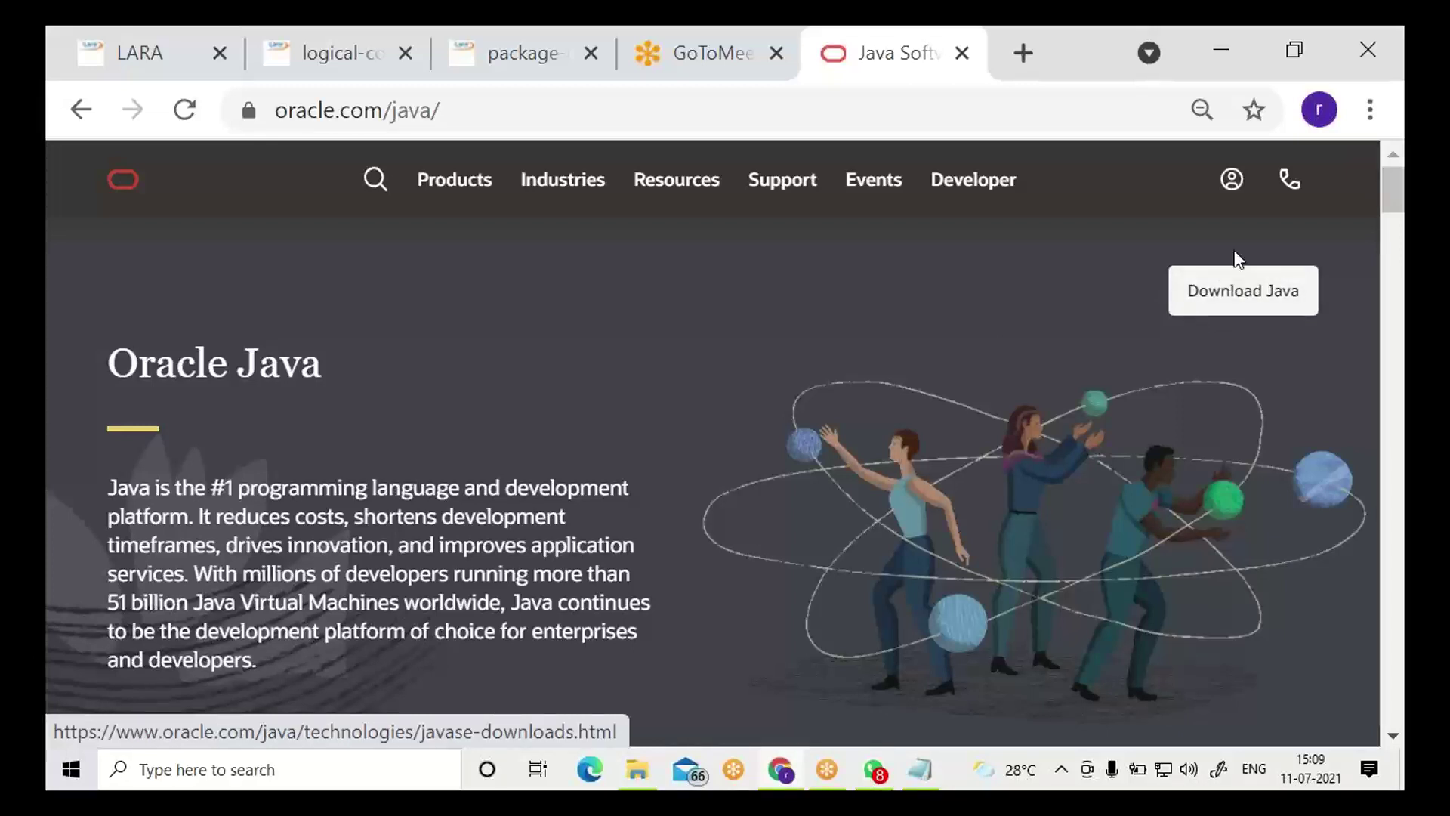
# - Go to the Java SE downloads and open the Oracle JDK download page for Java SE 16
pyautogui.click(1255, 310)
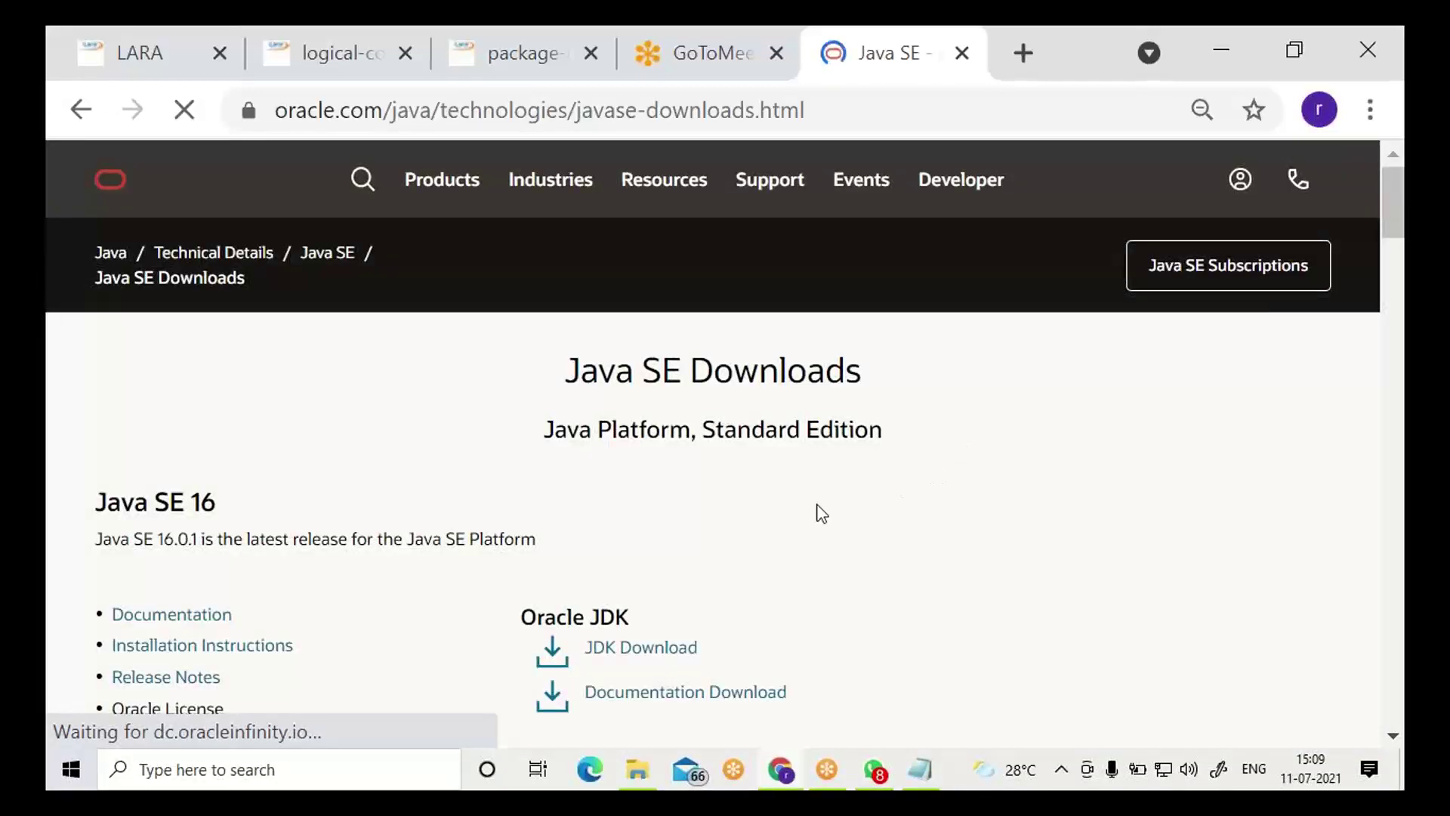
pyautogui.doubleClick(596, 614)
pyautogui.click(562, 615)
pyautogui.doubleClick(562, 615)
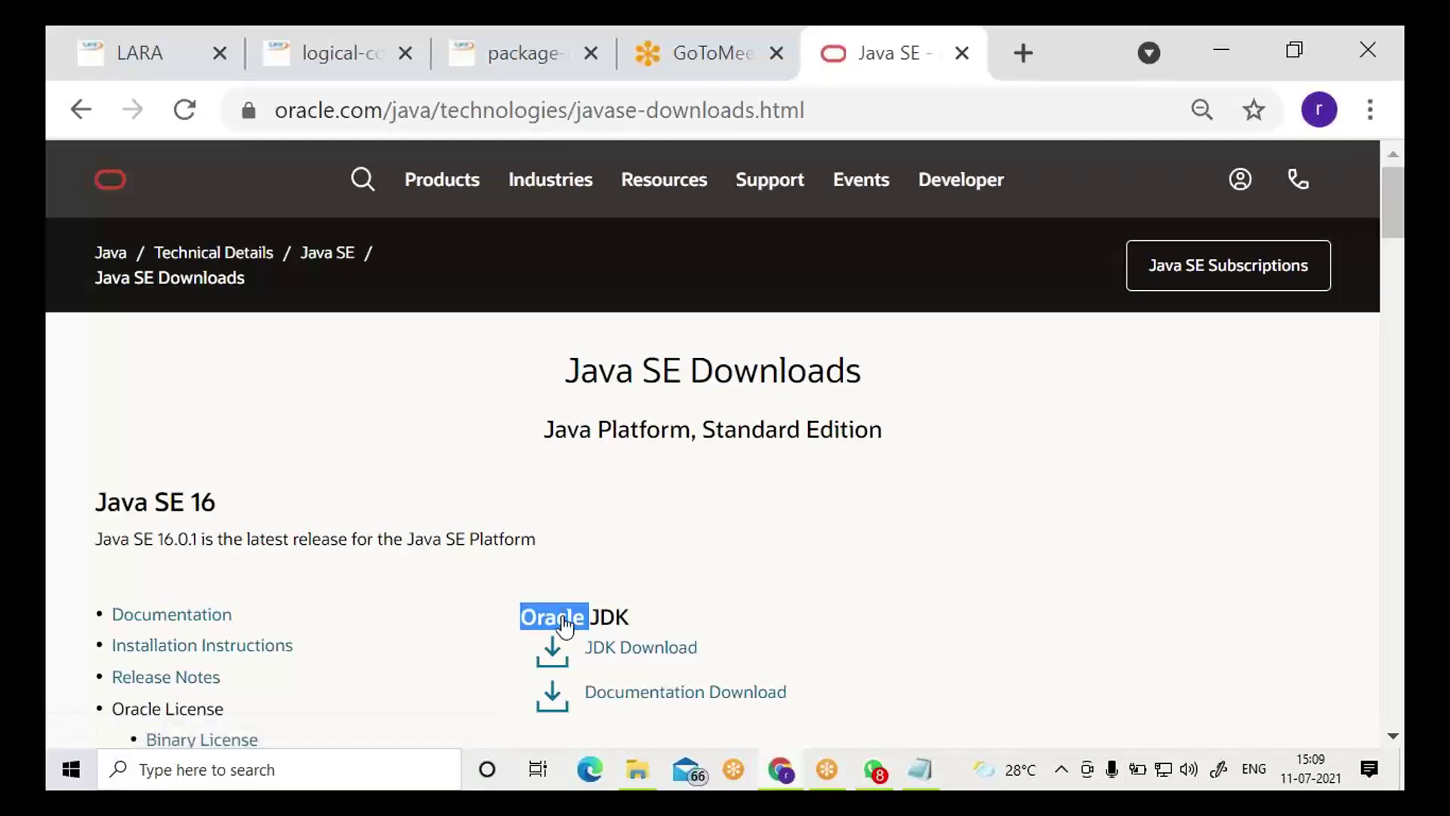
pyautogui.click(670, 653)
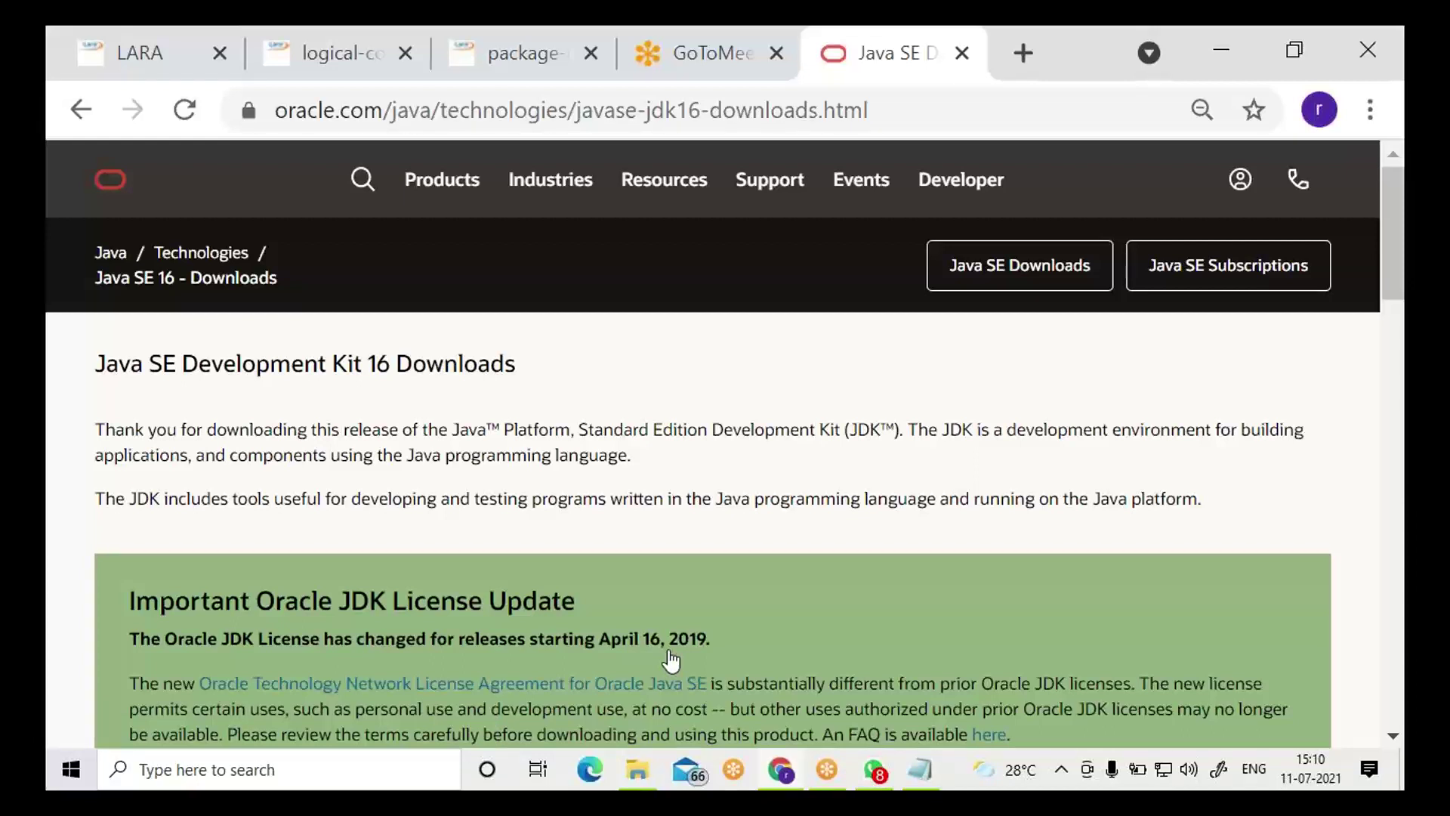
# - Request the Windows x64 Compressed Archive jdk-16.0.1_windows-x64_bin.zip and accept its Oracle license agreement
pyautogui.scroll(-3, 670, 661)
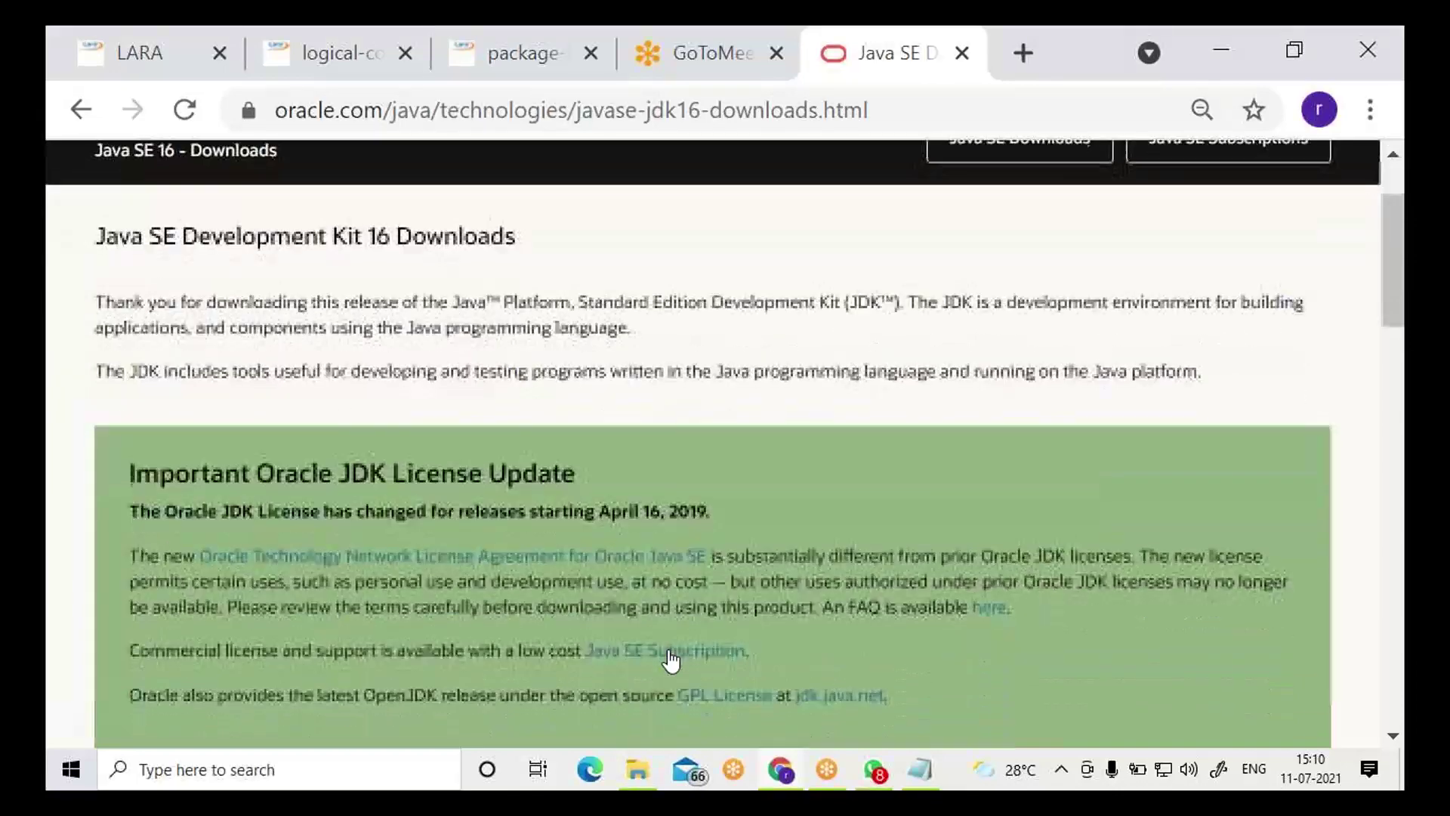
pyautogui.scroll(-7, 671, 661)
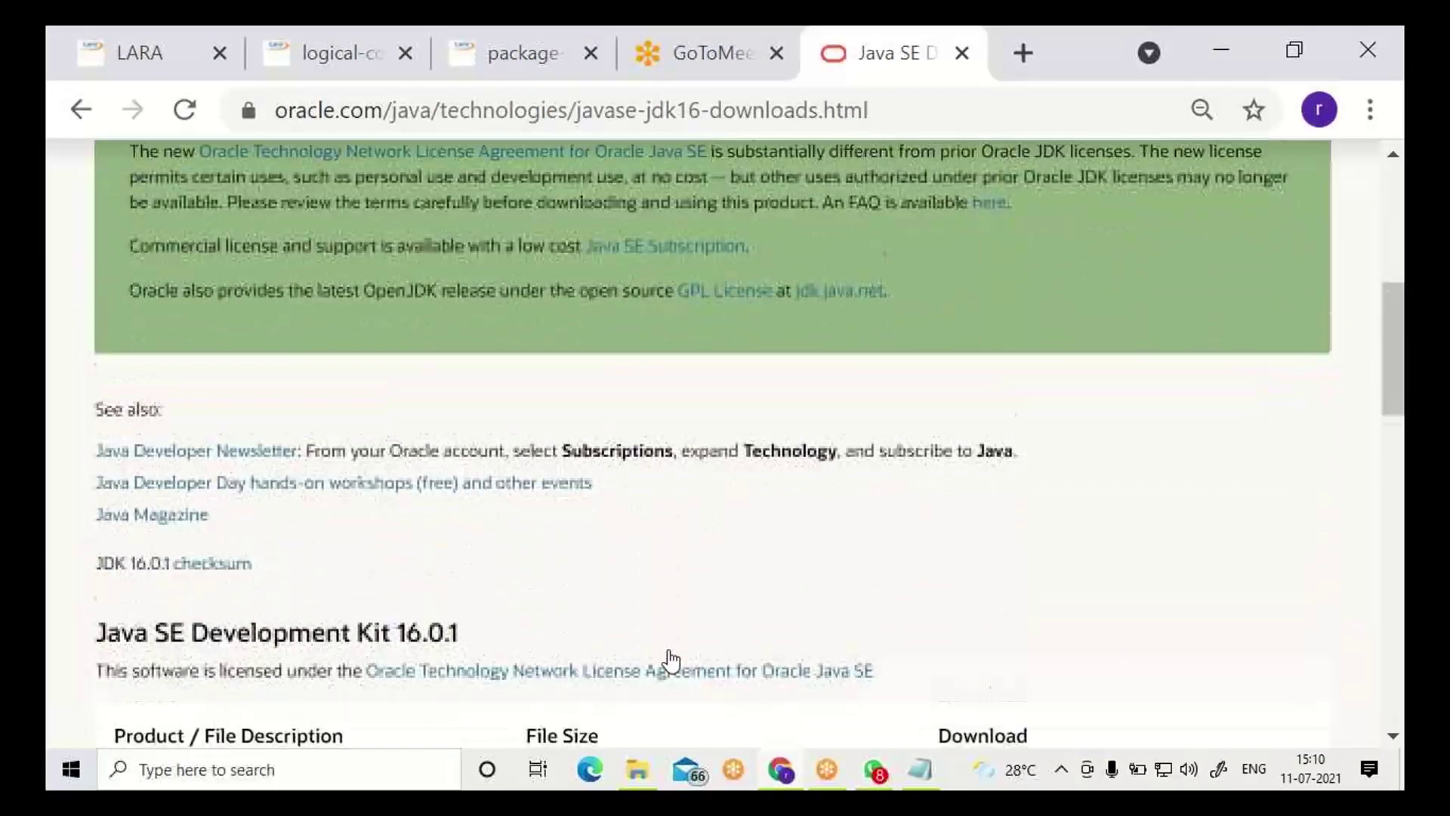
pyautogui.scroll(-6, 671, 661)
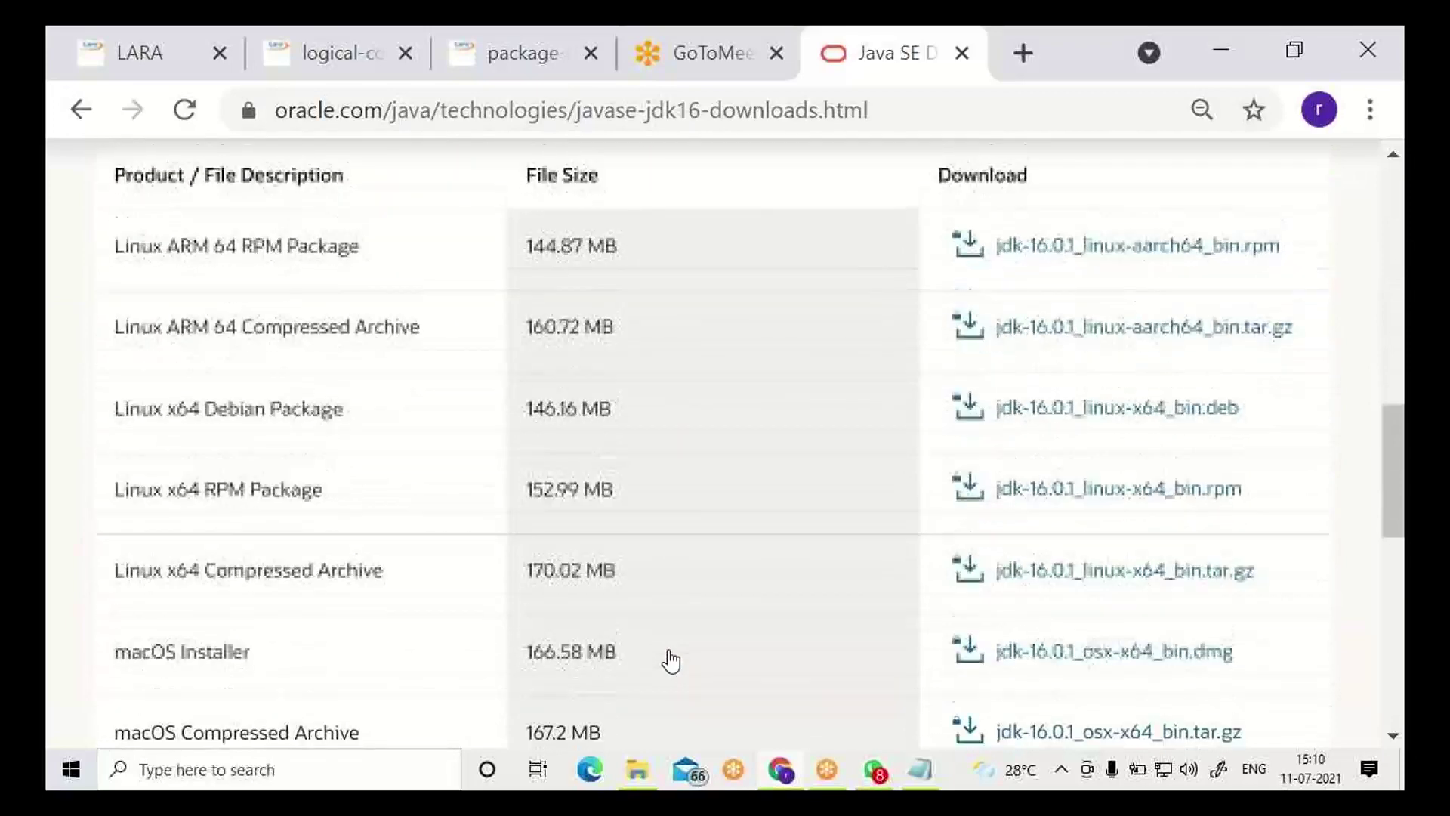
pyautogui.scroll(-2, 671, 661)
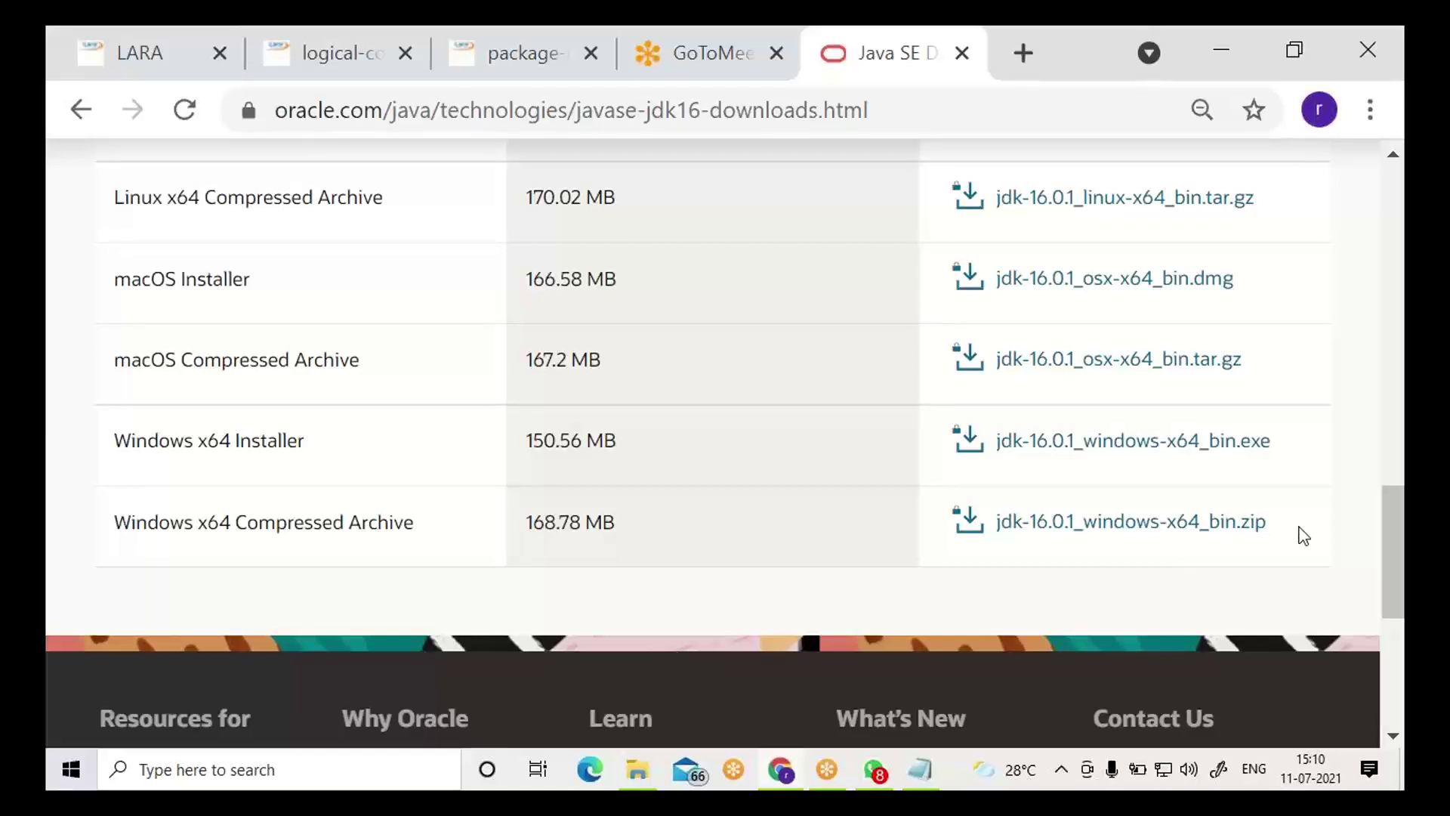
pyautogui.moveTo(1285, 534); pyautogui.dragTo(948, 543)
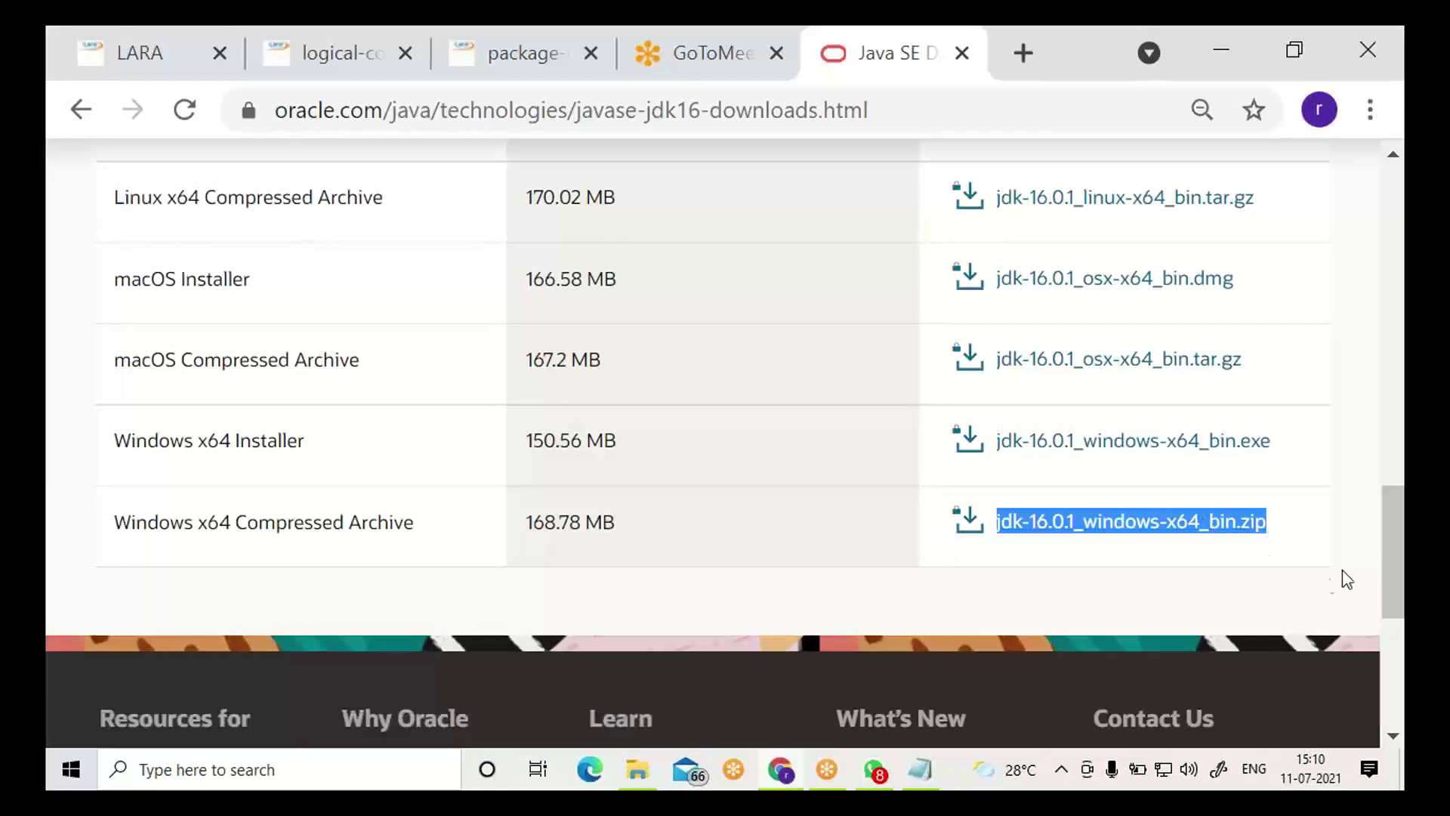
pyautogui.click(1234, 529)
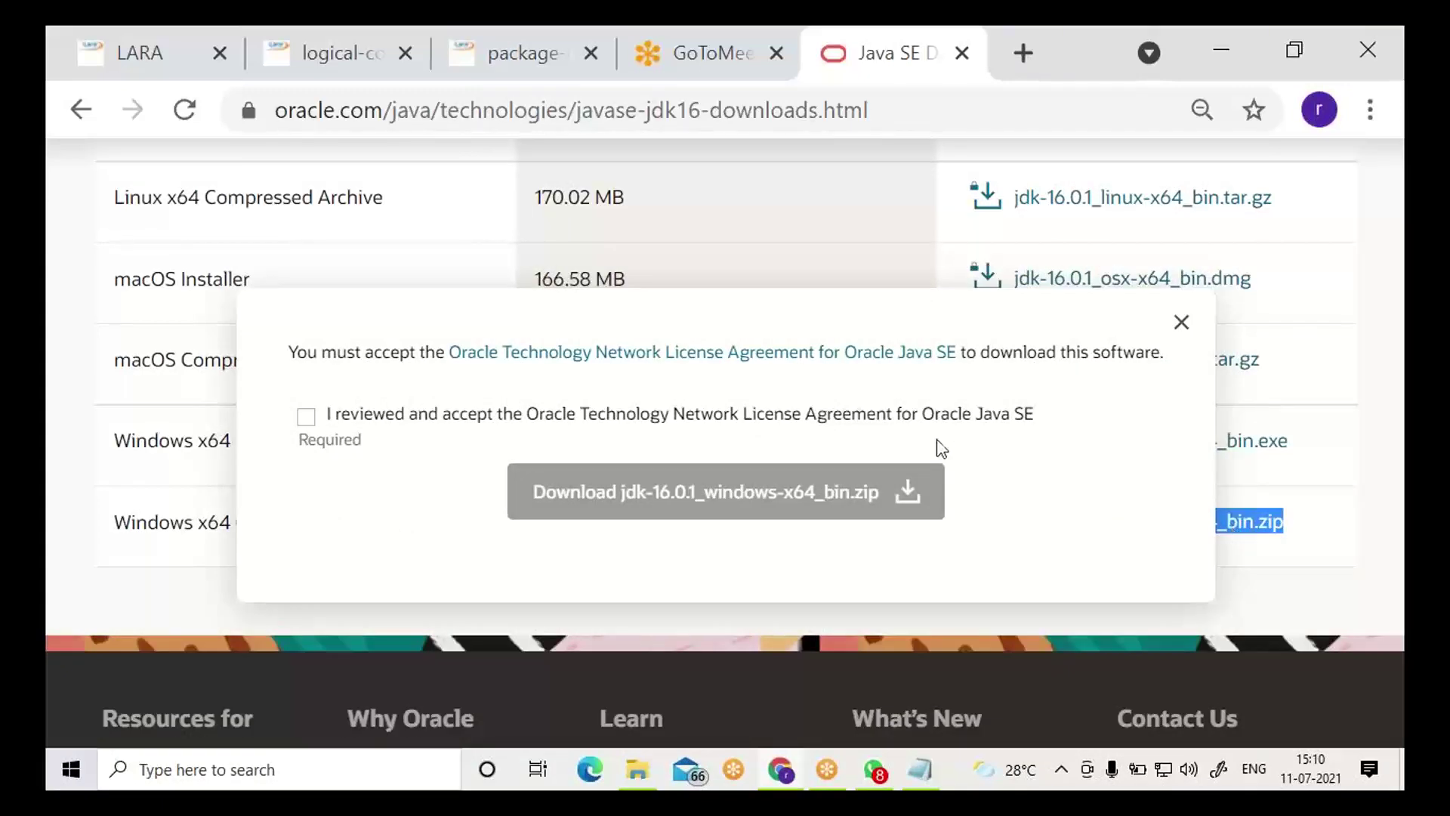
pyautogui.click(307, 417)
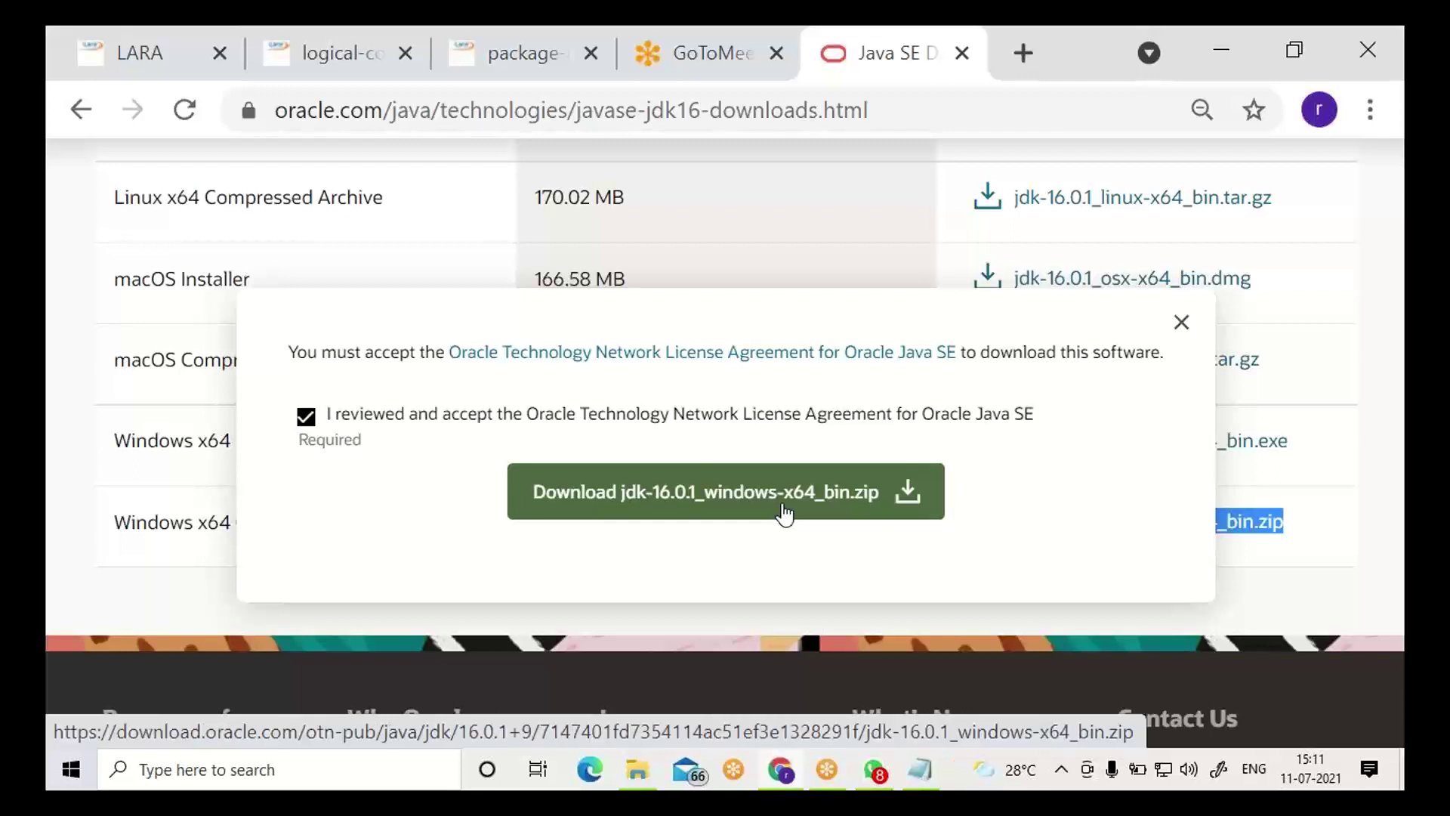
pyautogui.click(831, 500)
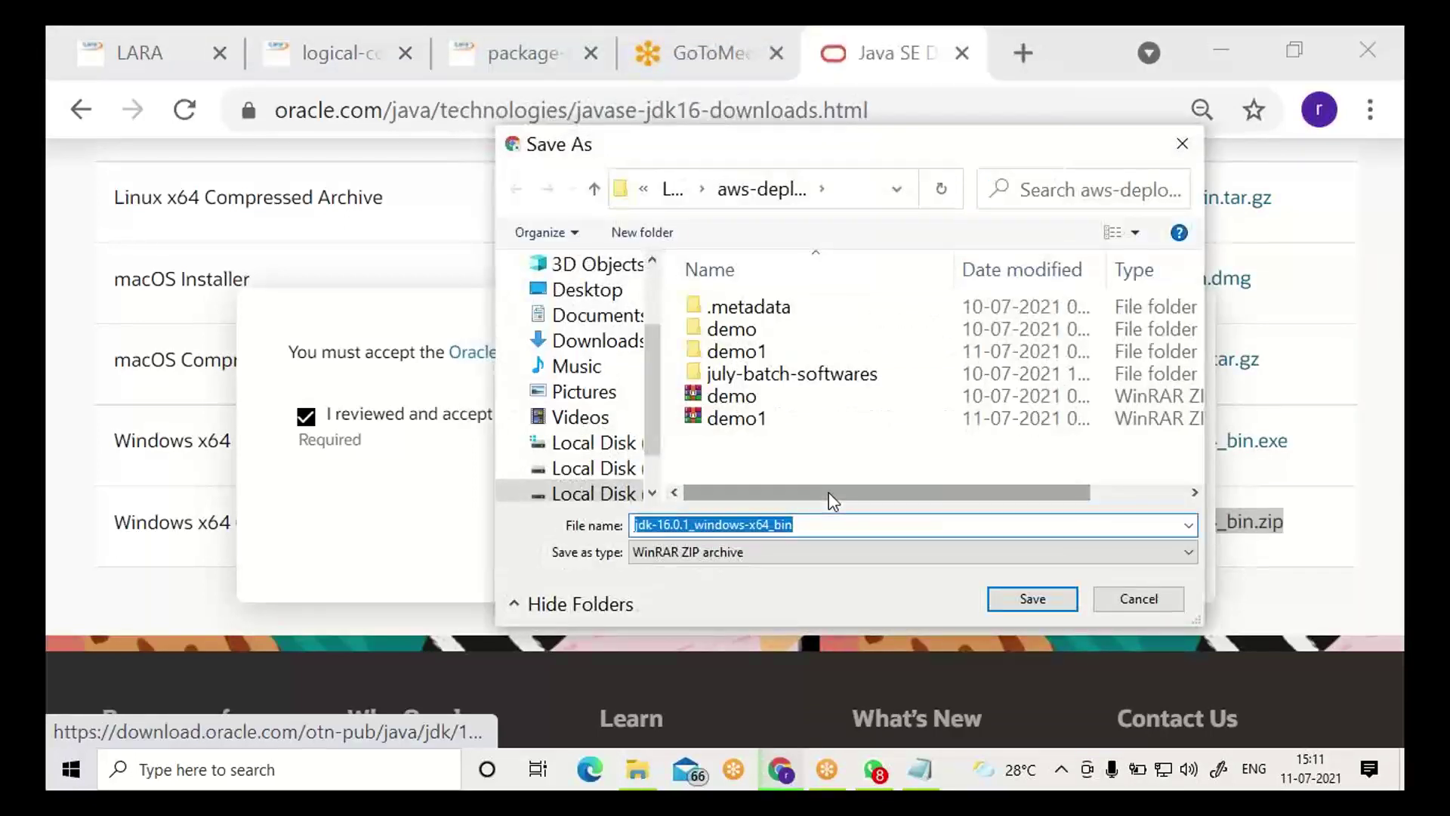
# - Browse to the july-batch-softwares folder as the save location for the JDK zip and cancel the save
pyautogui.click(611, 496)
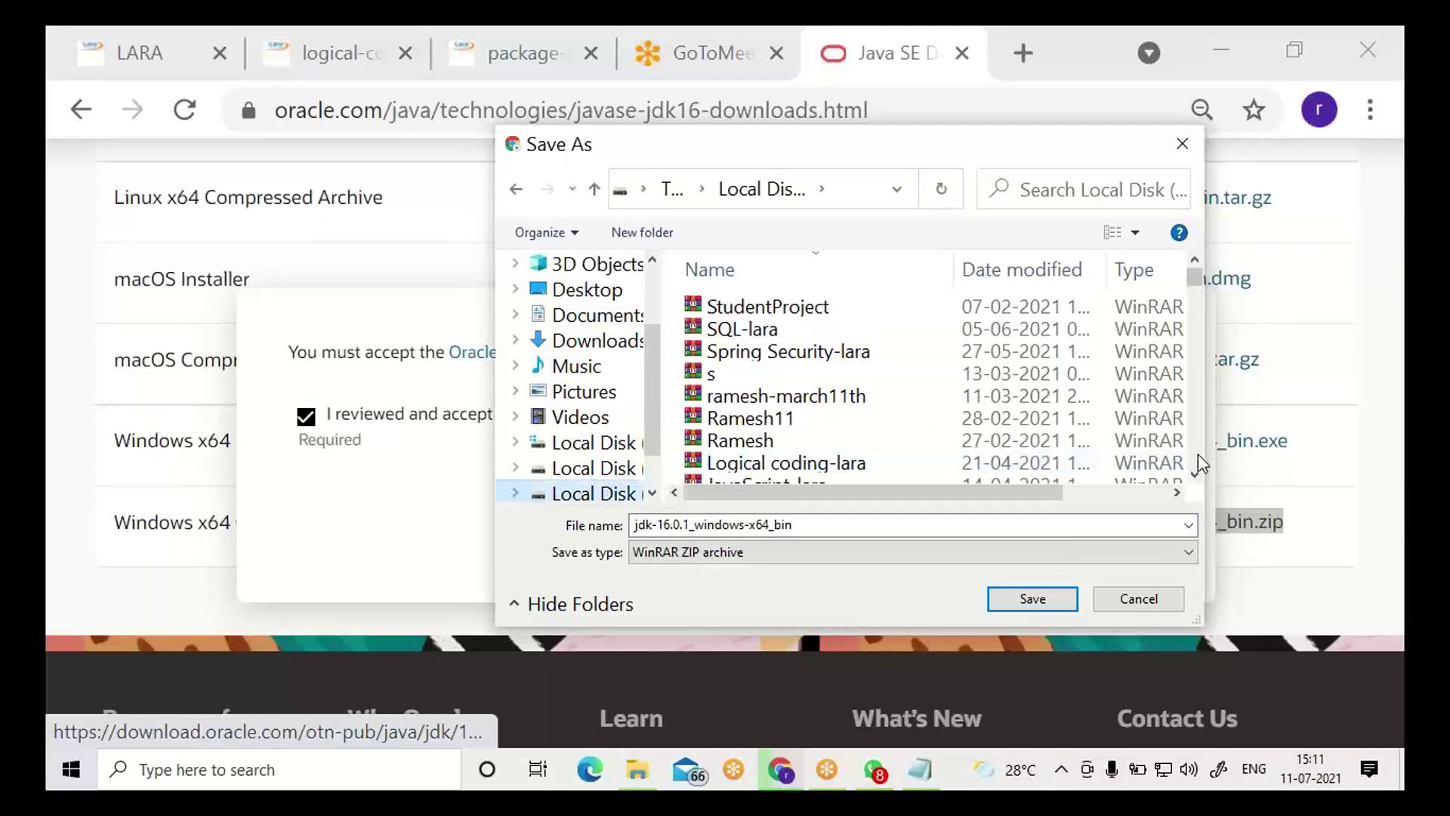
pyautogui.scroll(-8, 1200, 466)
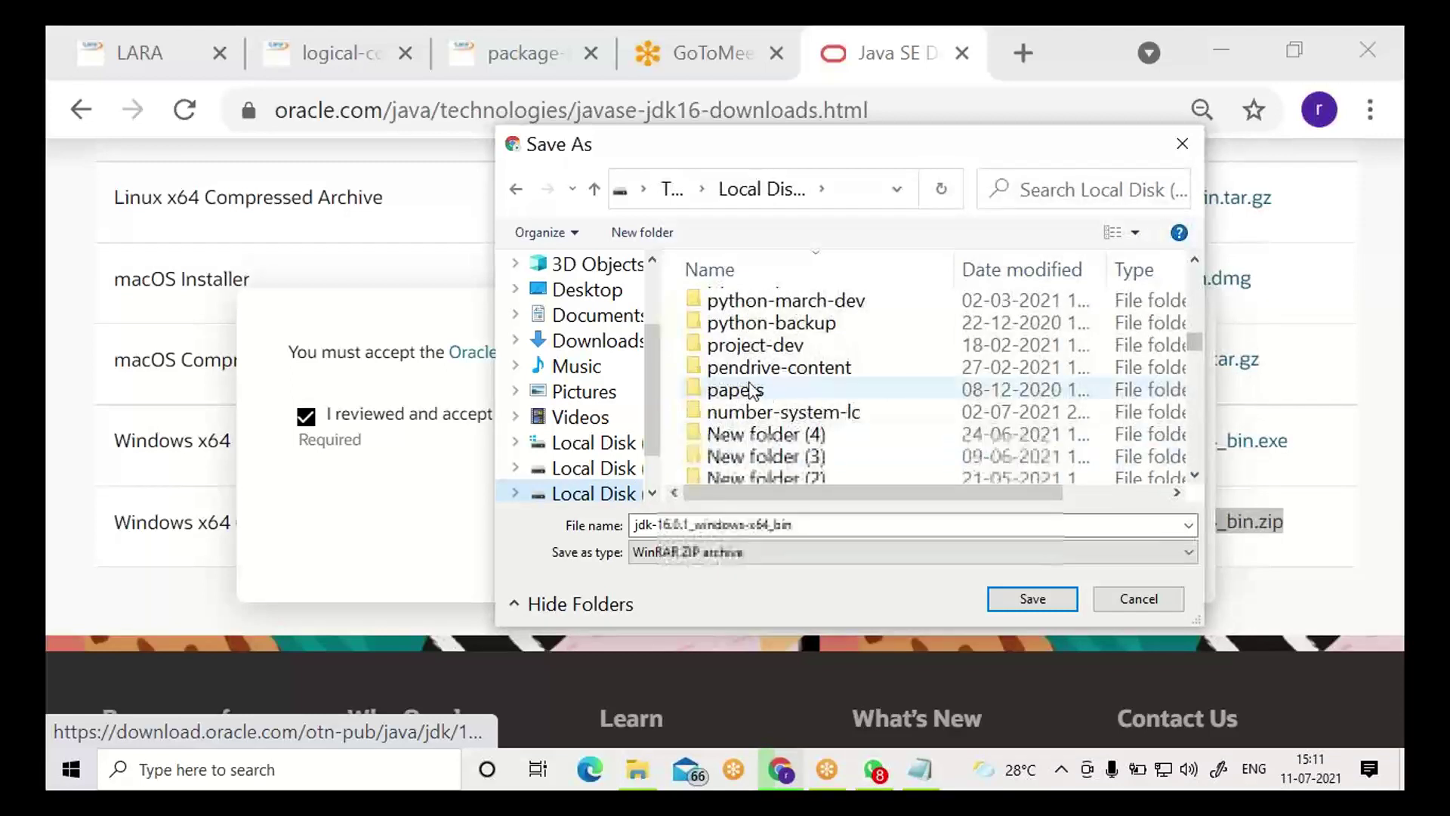
pyautogui.click(767, 372)
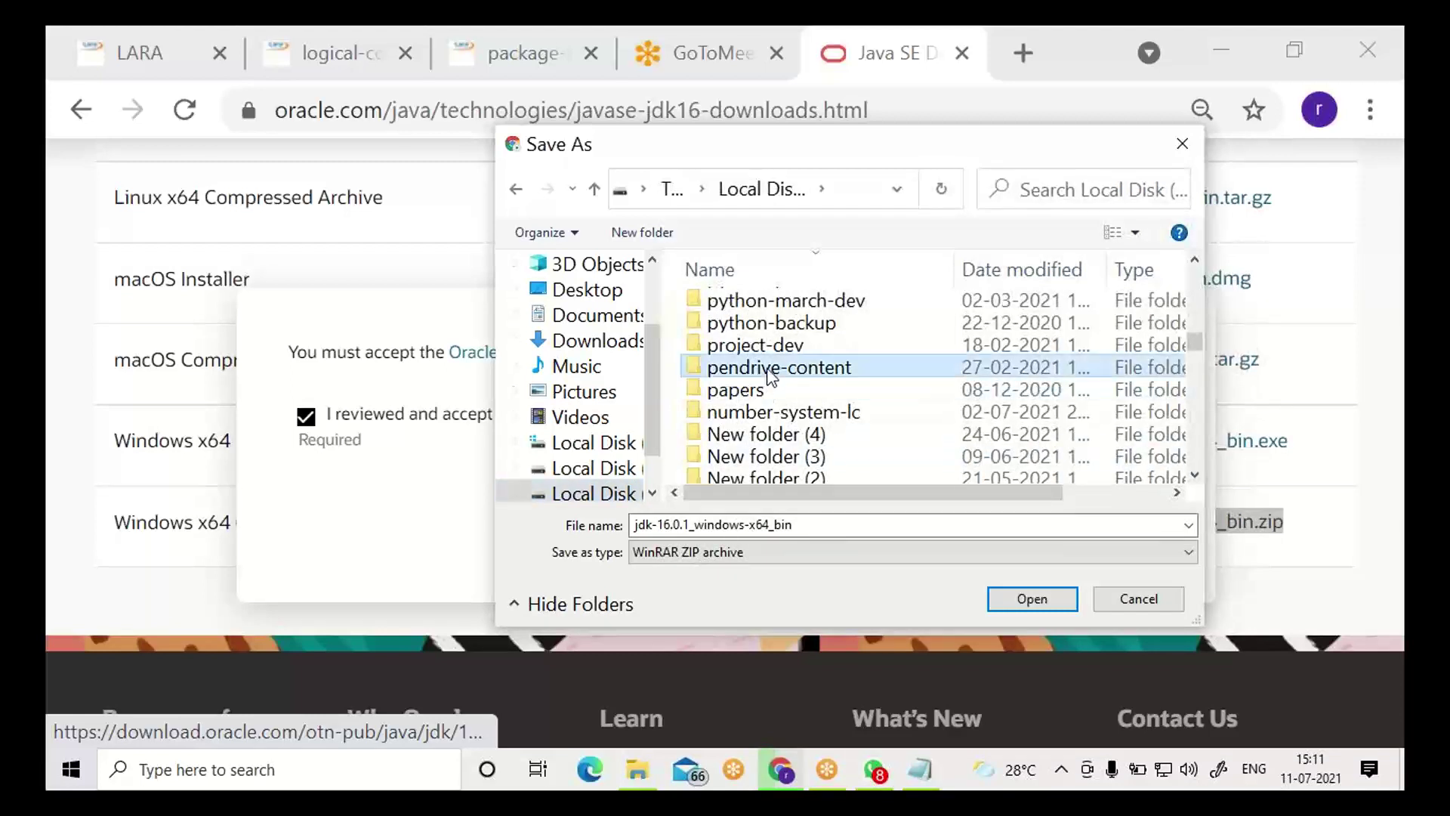
pyautogui.press('j')
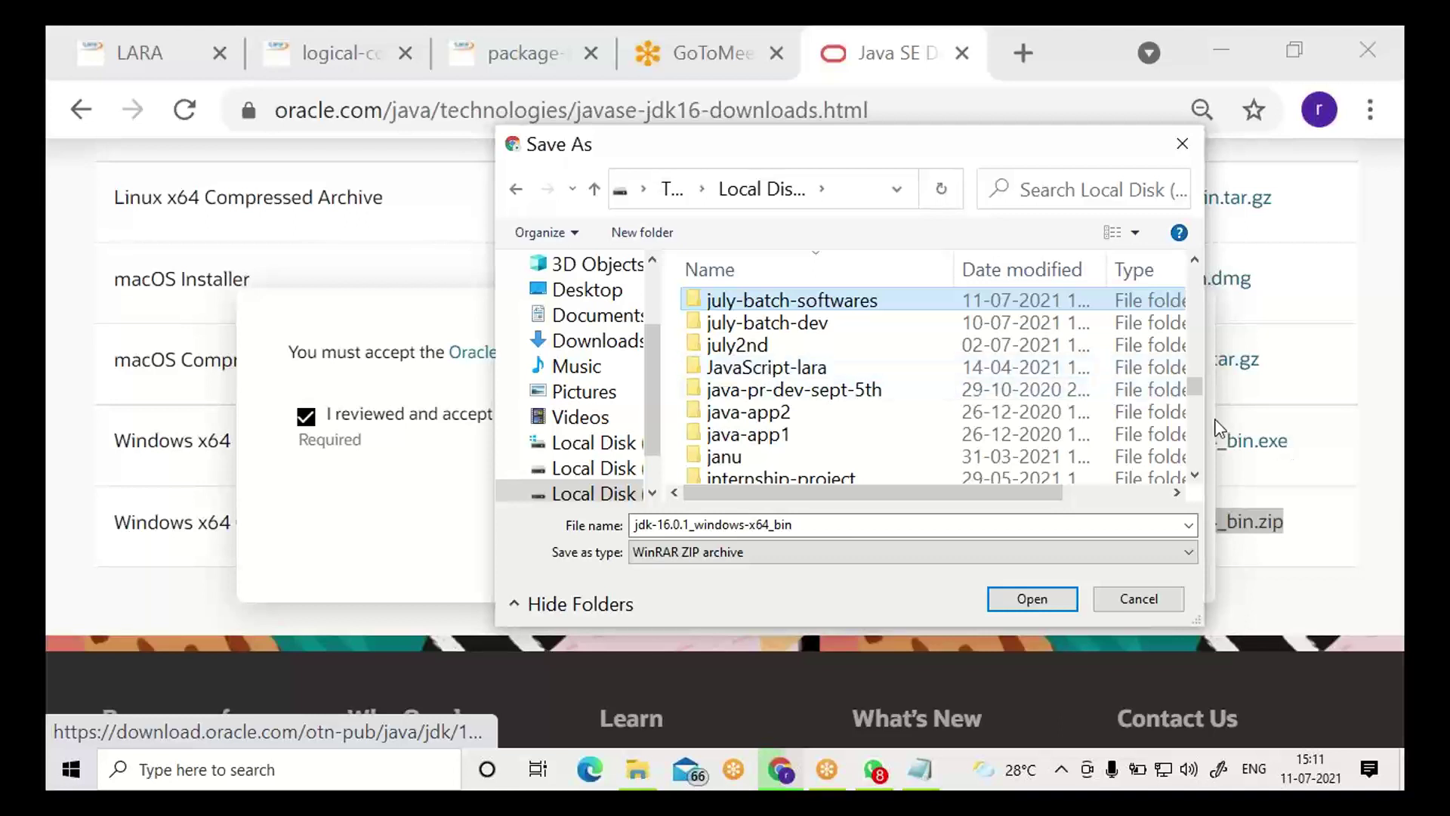
pyautogui.doubleClick(1027, 305)
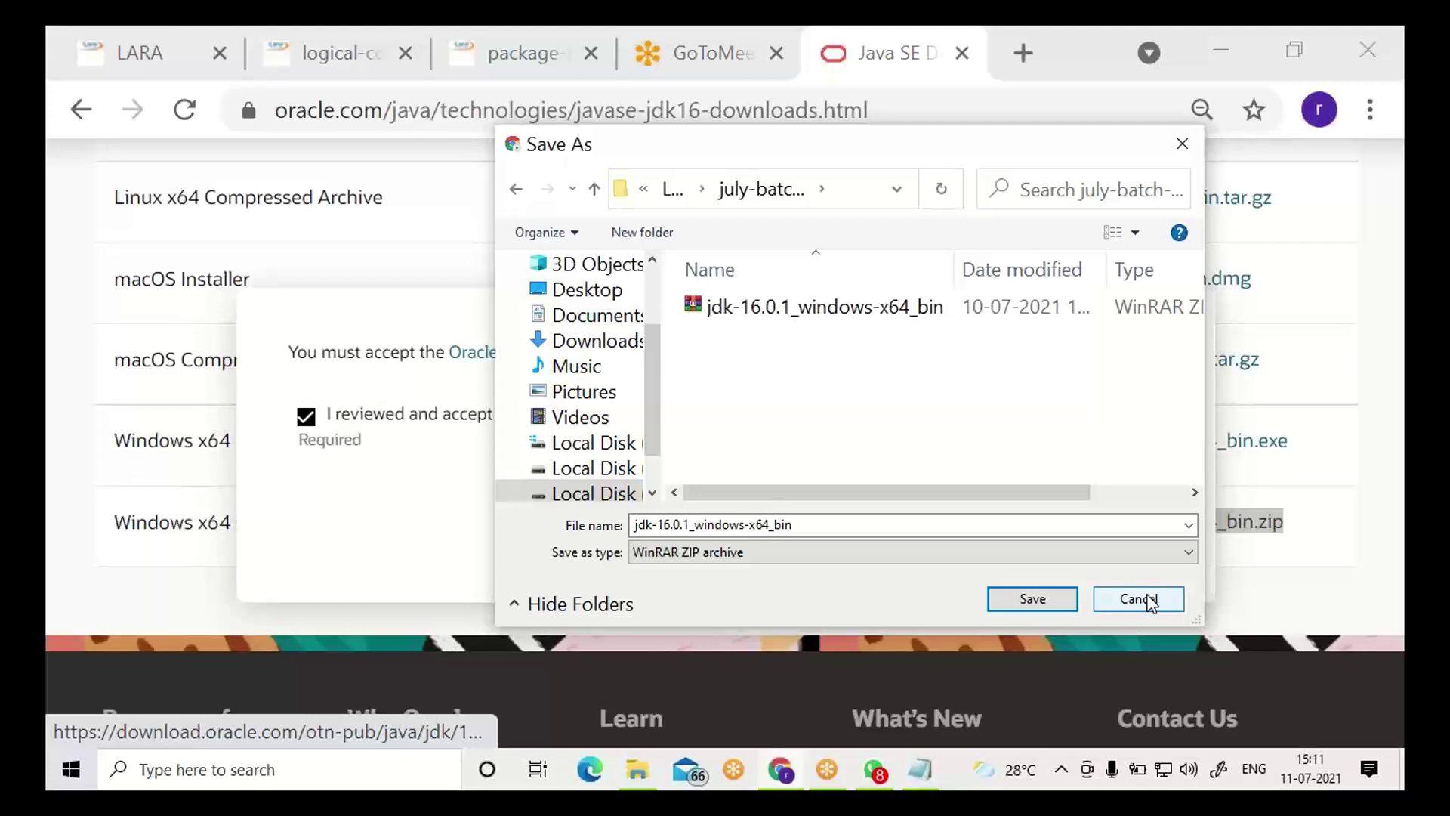
pyautogui.click(1149, 599)
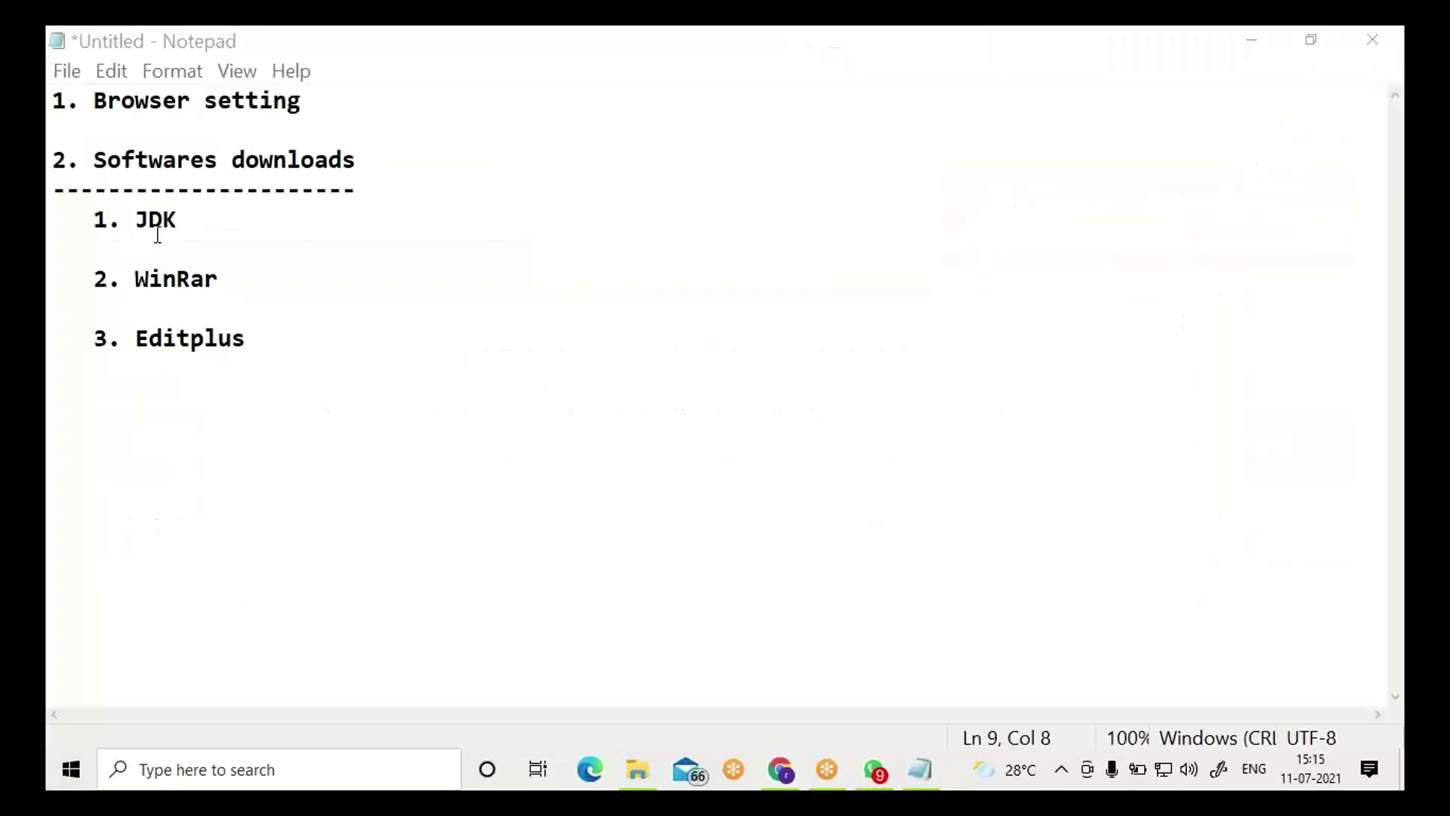
# - Check the JDK and WinRar entries in the Notepad software list, switch to Chrome and go to win-rar.com
pyautogui.click(160, 221)
pyautogui.doubleClick(159, 220)
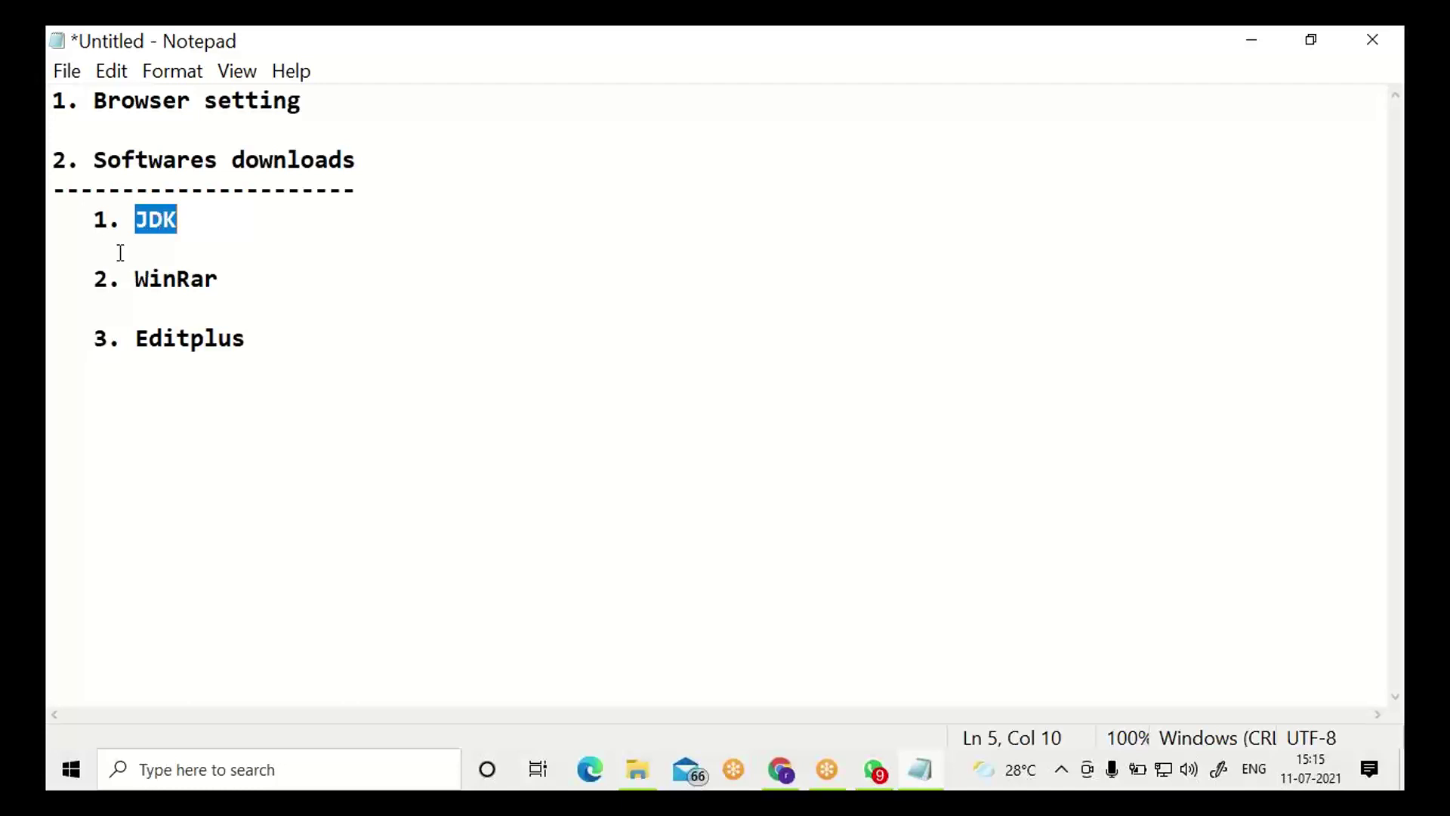
pyautogui.doubleClick(177, 279)
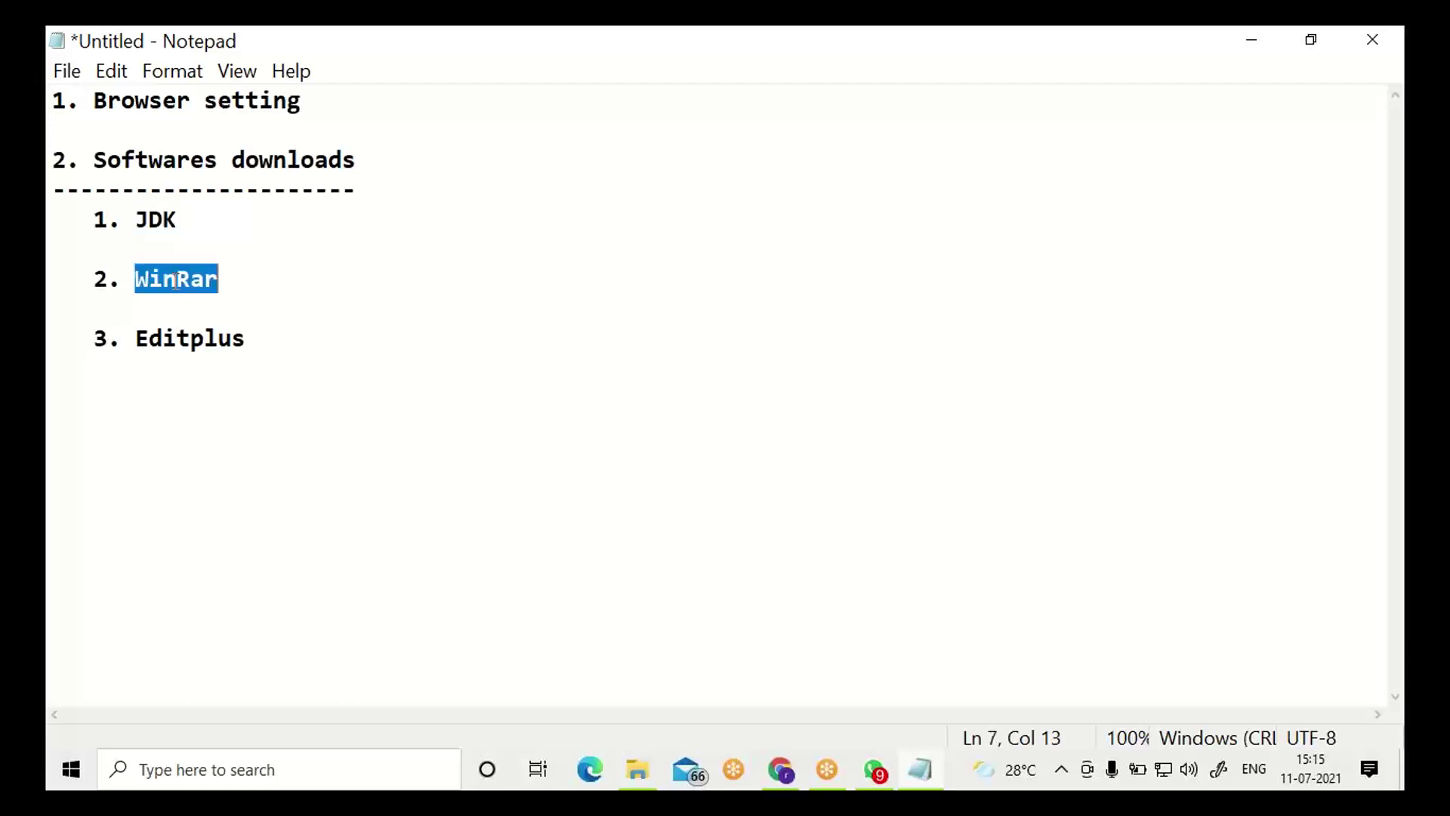
pyautogui.click(785, 781)
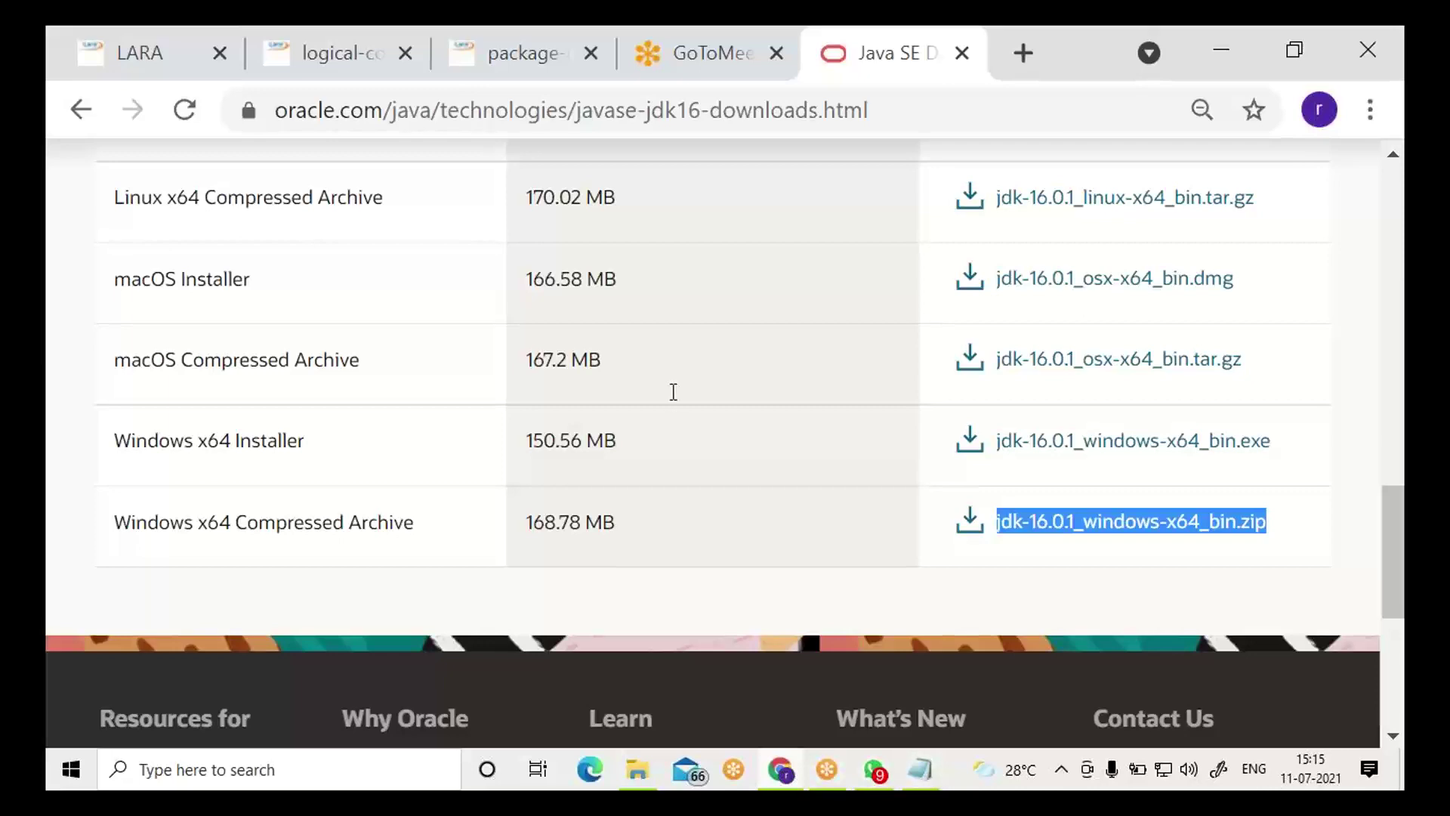
pyautogui.click(428, 102)
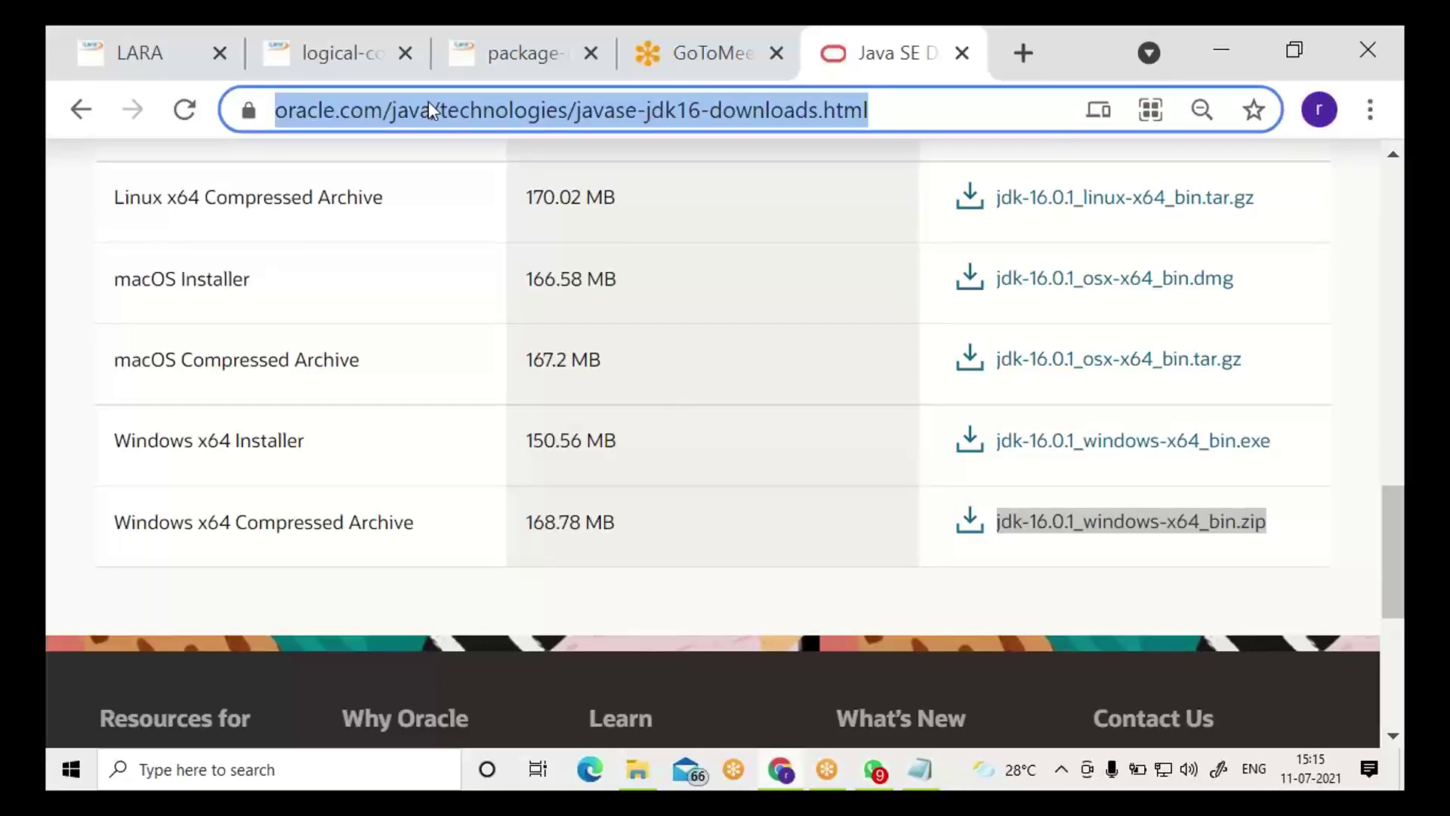
pyautogui.write('win-rar.com')
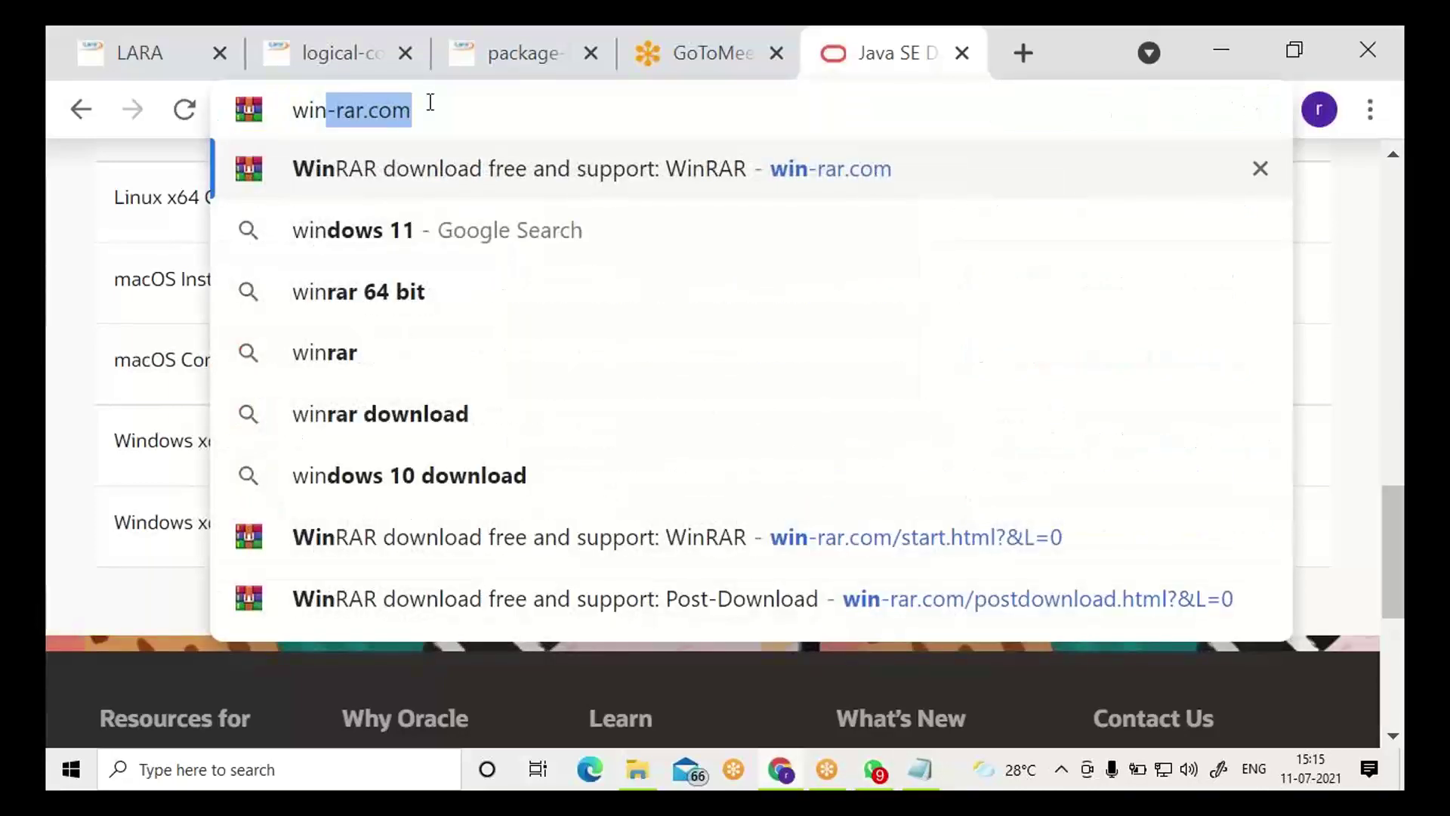
pyautogui.press('End')
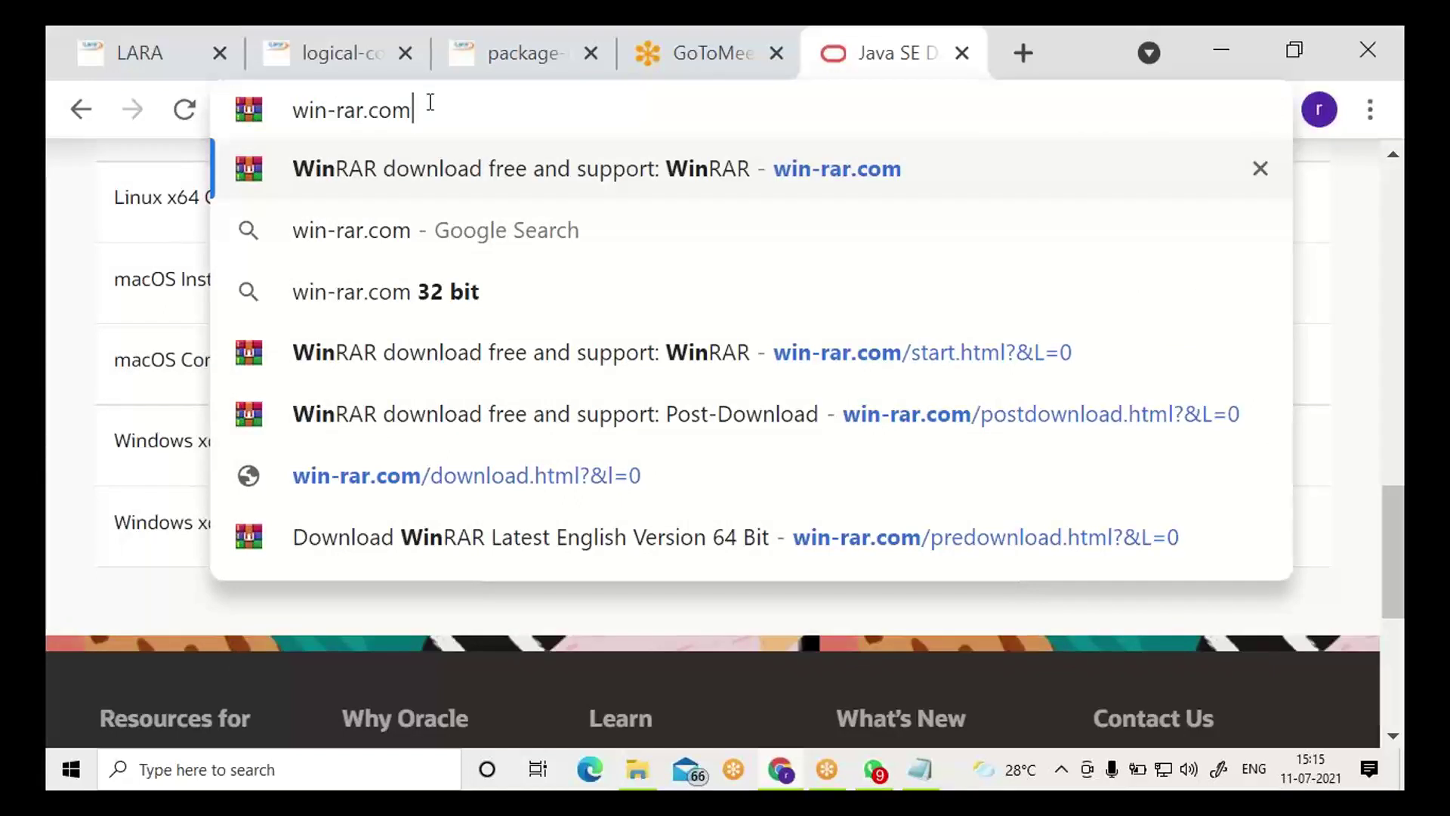
pyautogui.press('Return')
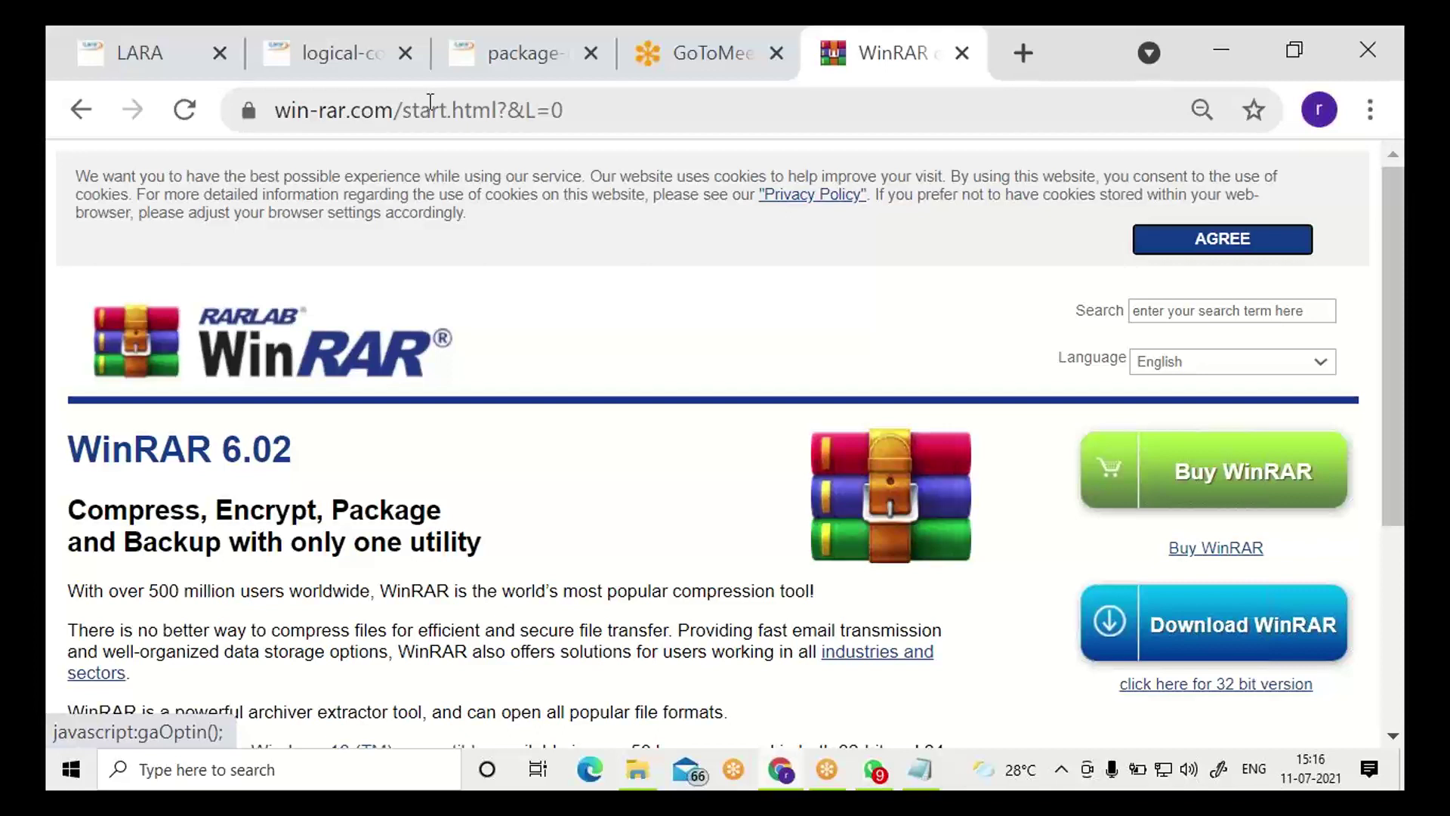
# - Open the WinRAR download page and request the 64-bit WinRAR 6.02 installer
pyautogui.click(1246, 642)
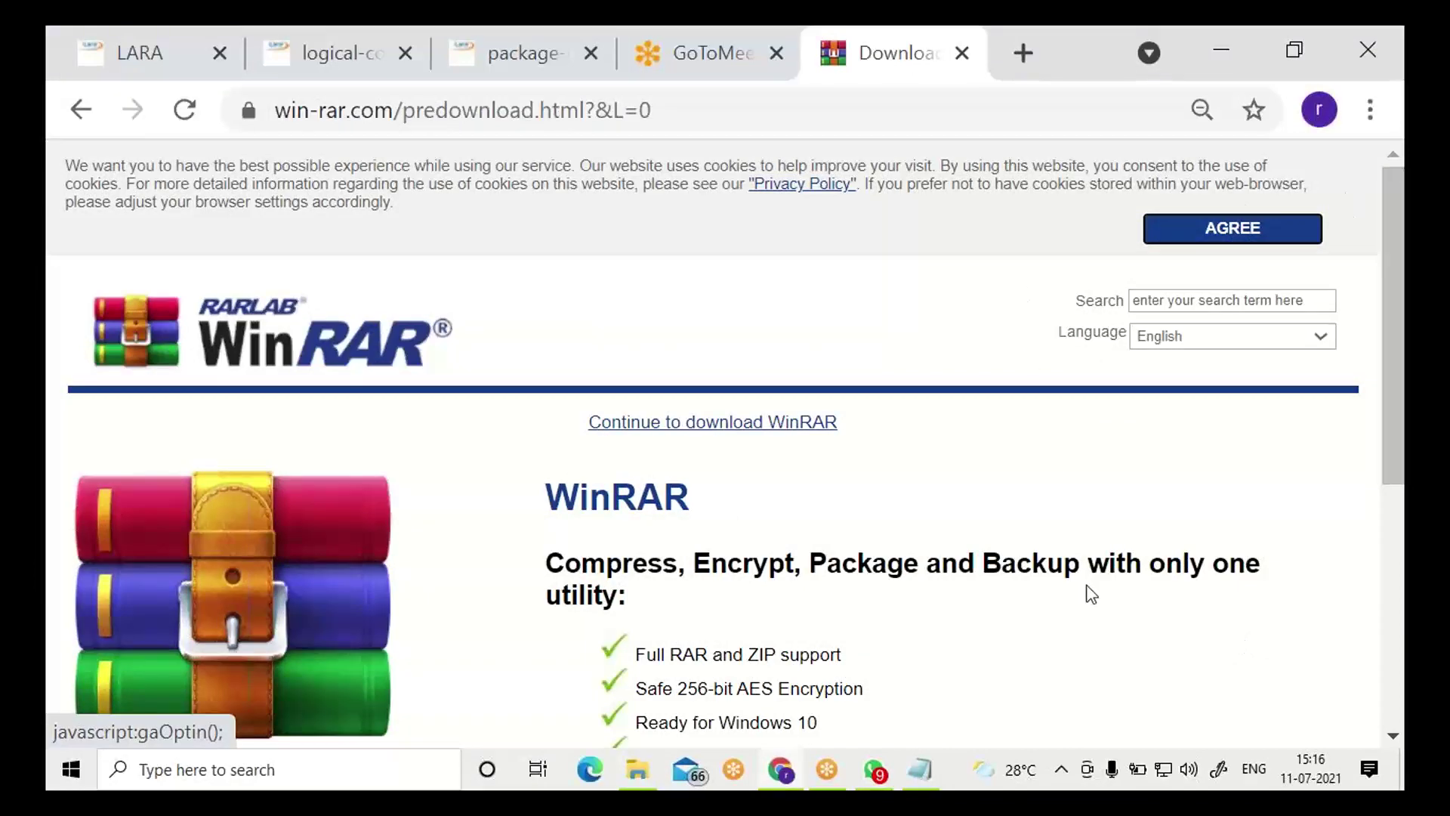
pyautogui.scroll(-5, 1090, 594)
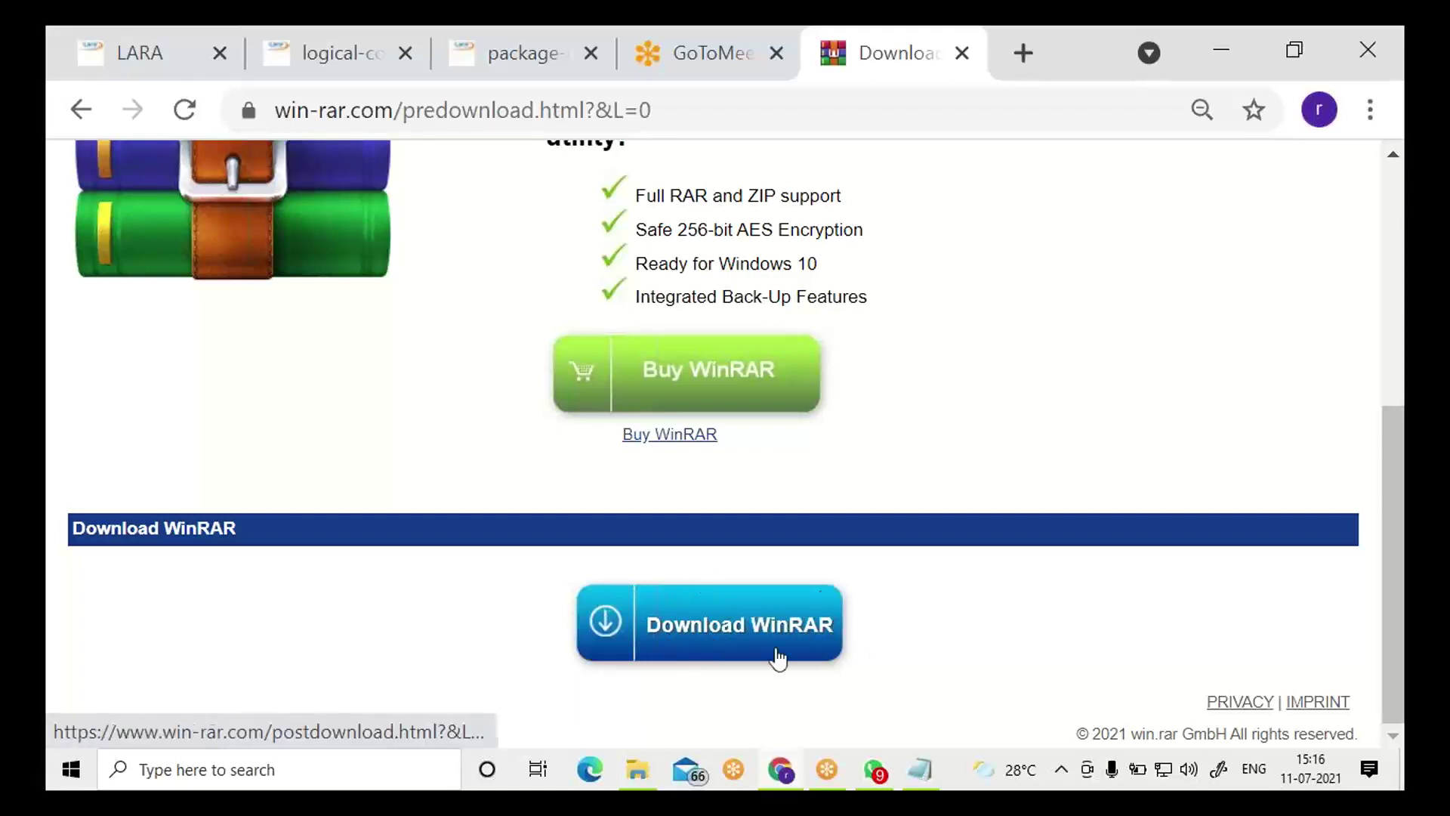
pyautogui.click(731, 626)
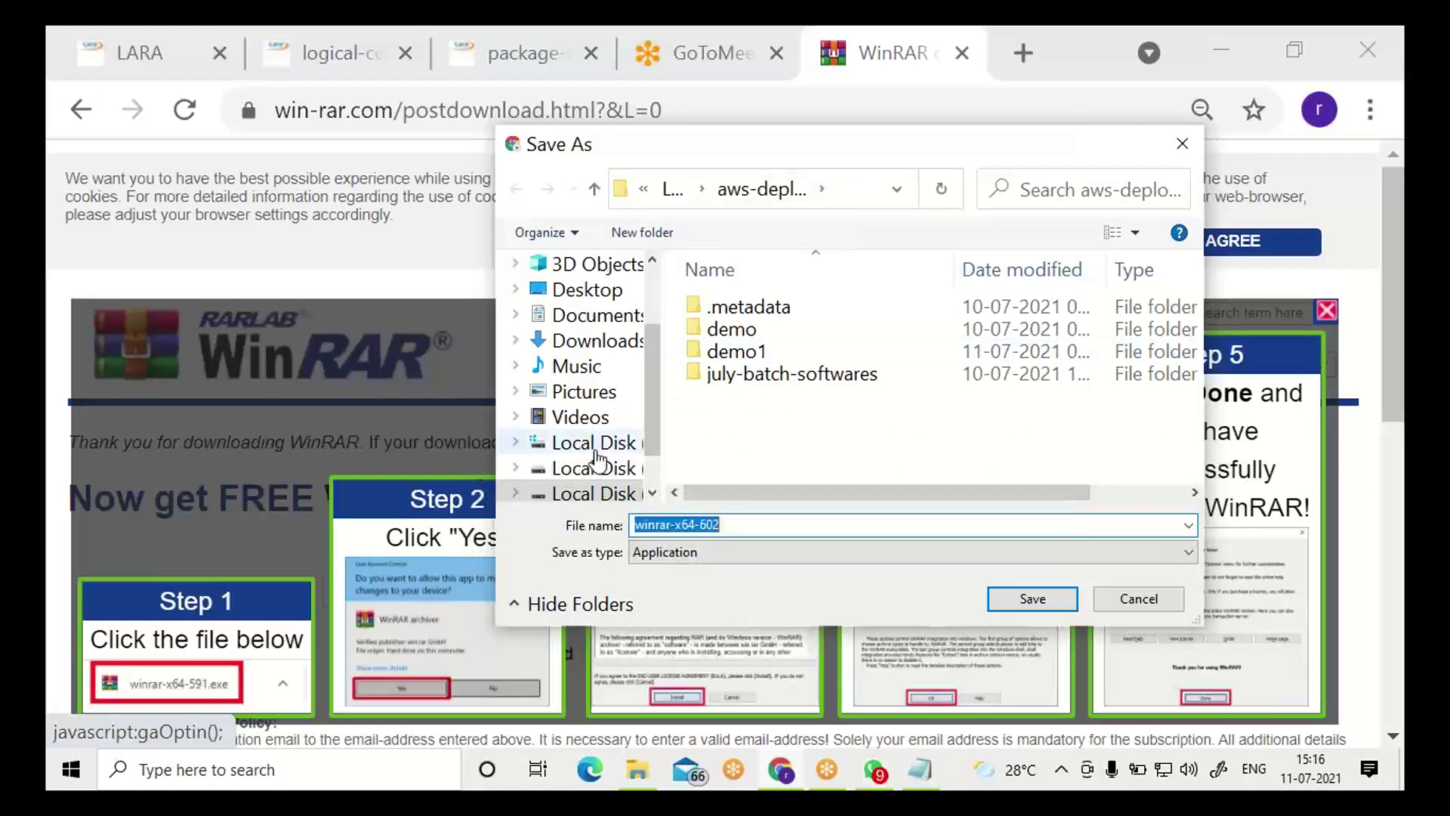
# - Browse to the july-batch-softwares folder as the save location for winrar-x64-602 and cancel the save
pyautogui.click(596, 493)
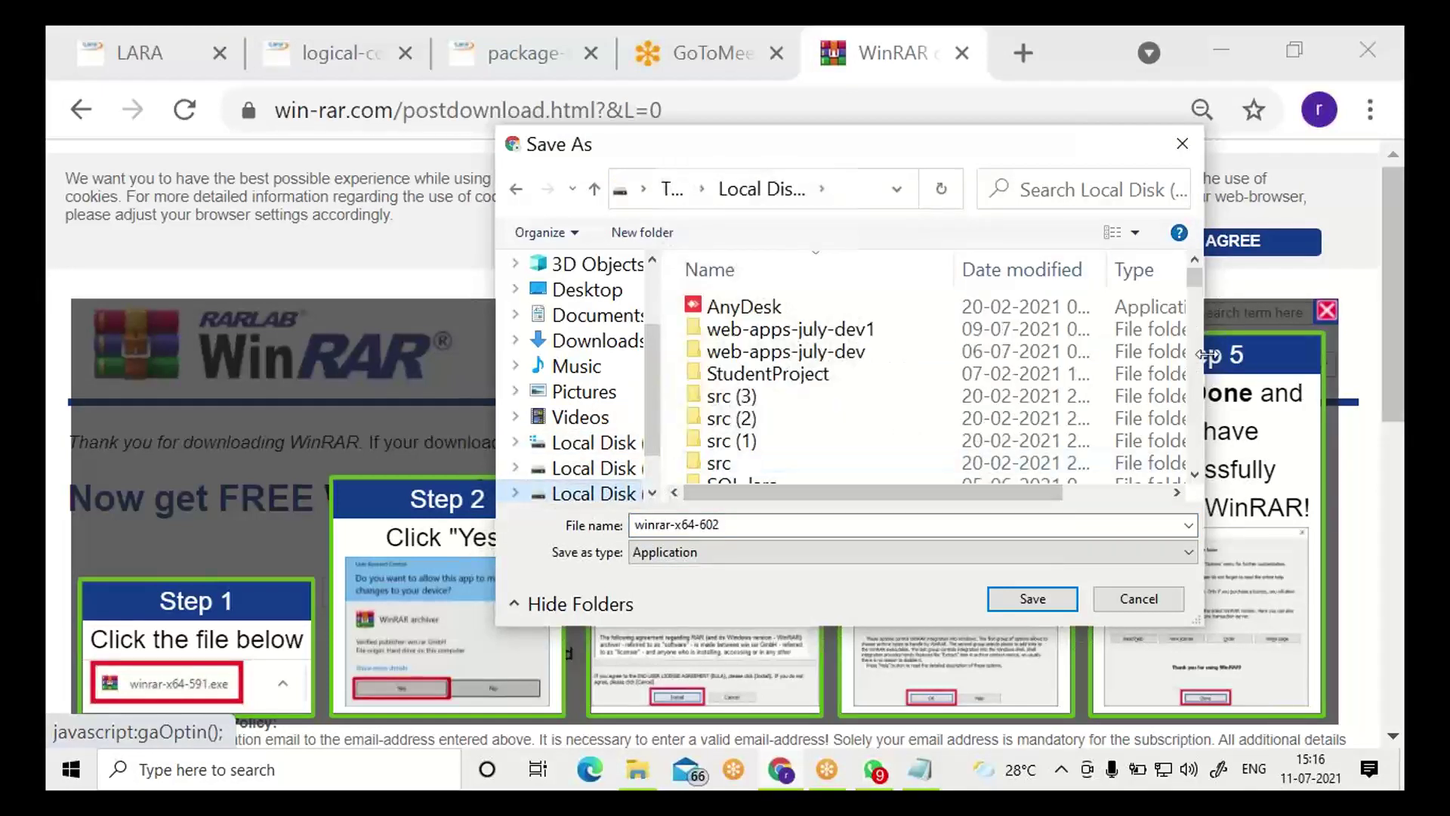
pyautogui.click(1053, 419)
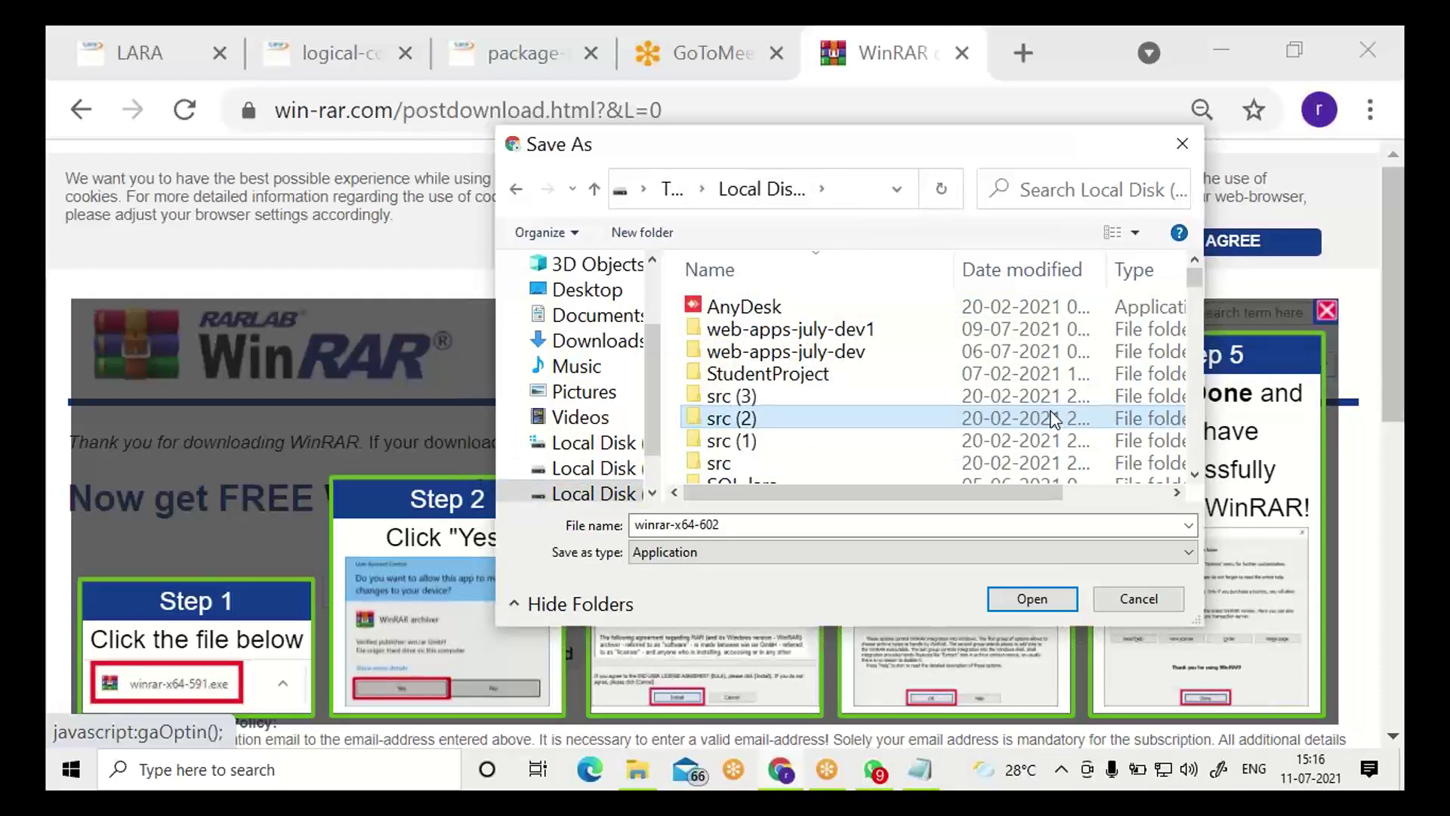
pyautogui.press('j')
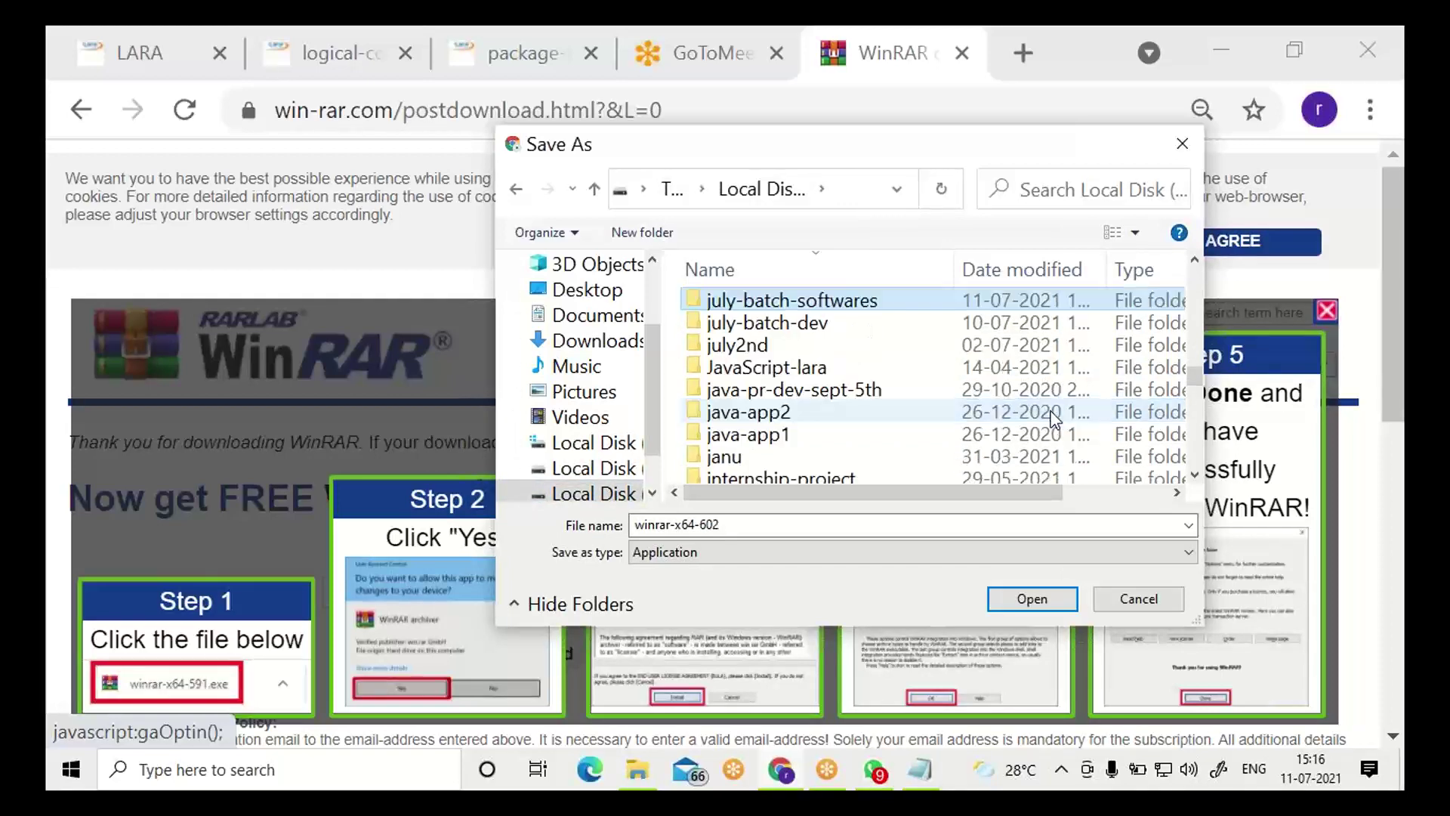
pyautogui.press('Return')
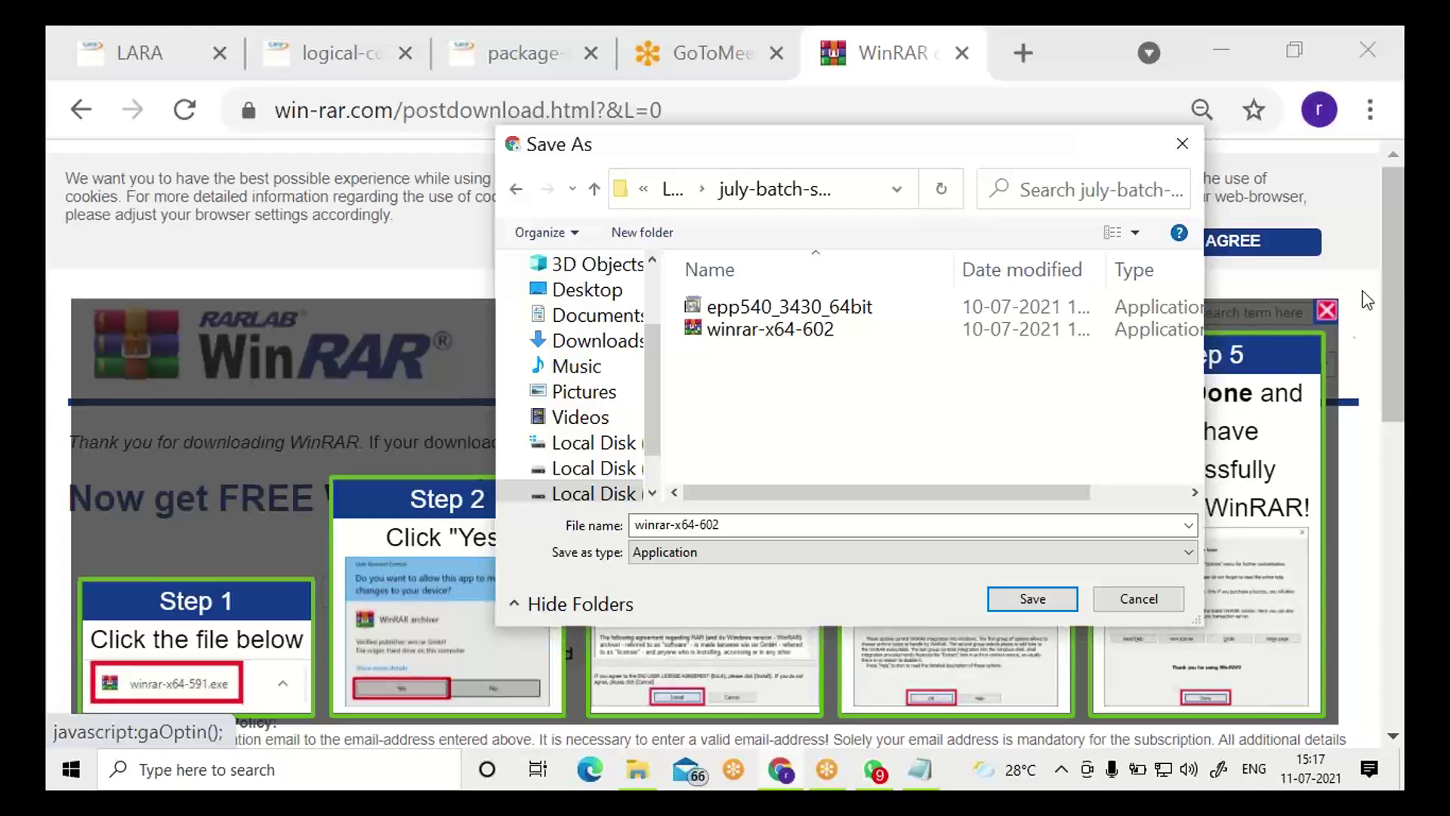
pyautogui.click(1145, 605)
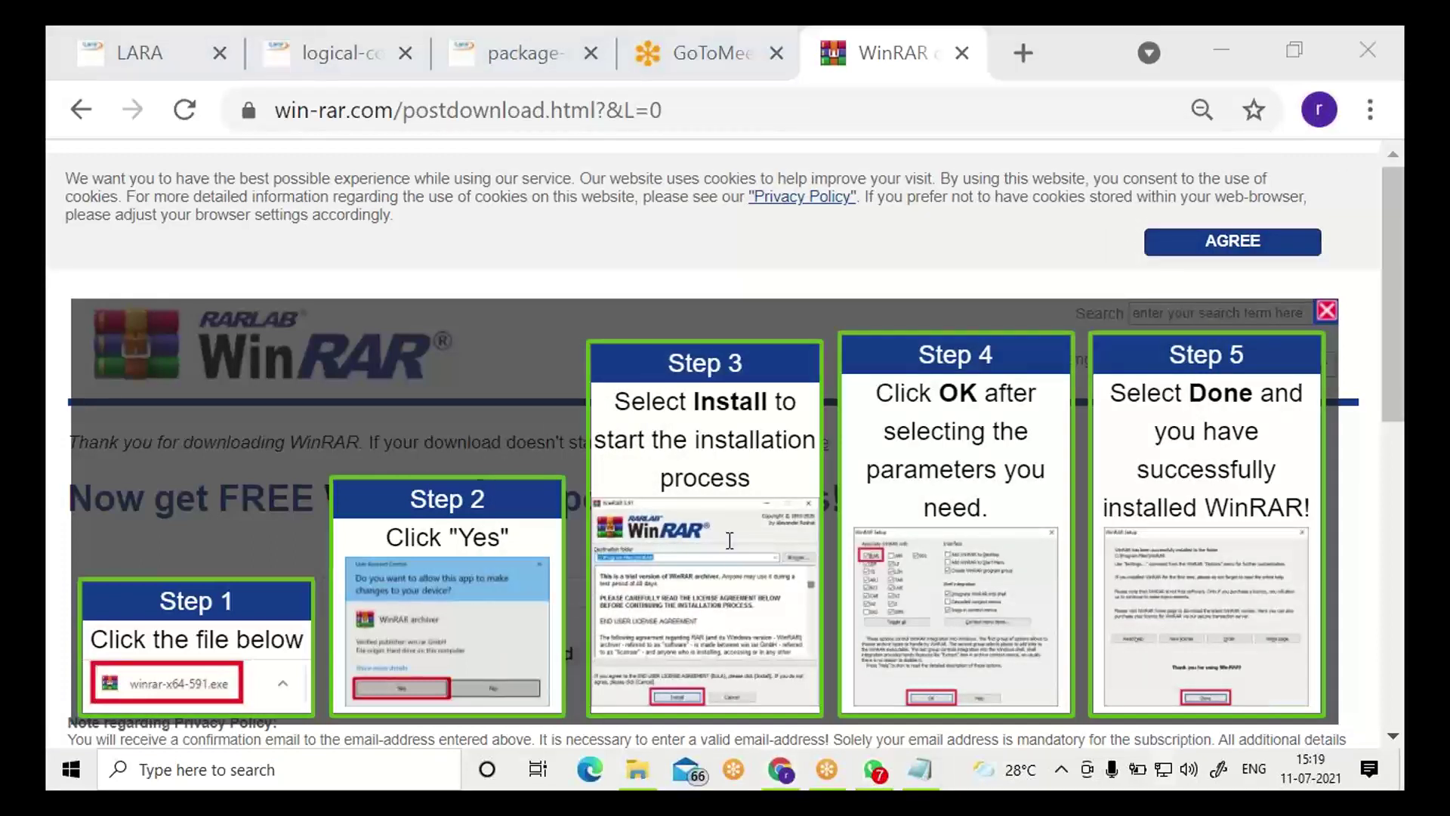
# - Check the Editplus entry in the Notepad software list, switch back to Chrome and go to editplus.com
pyautogui.click(924, 783)
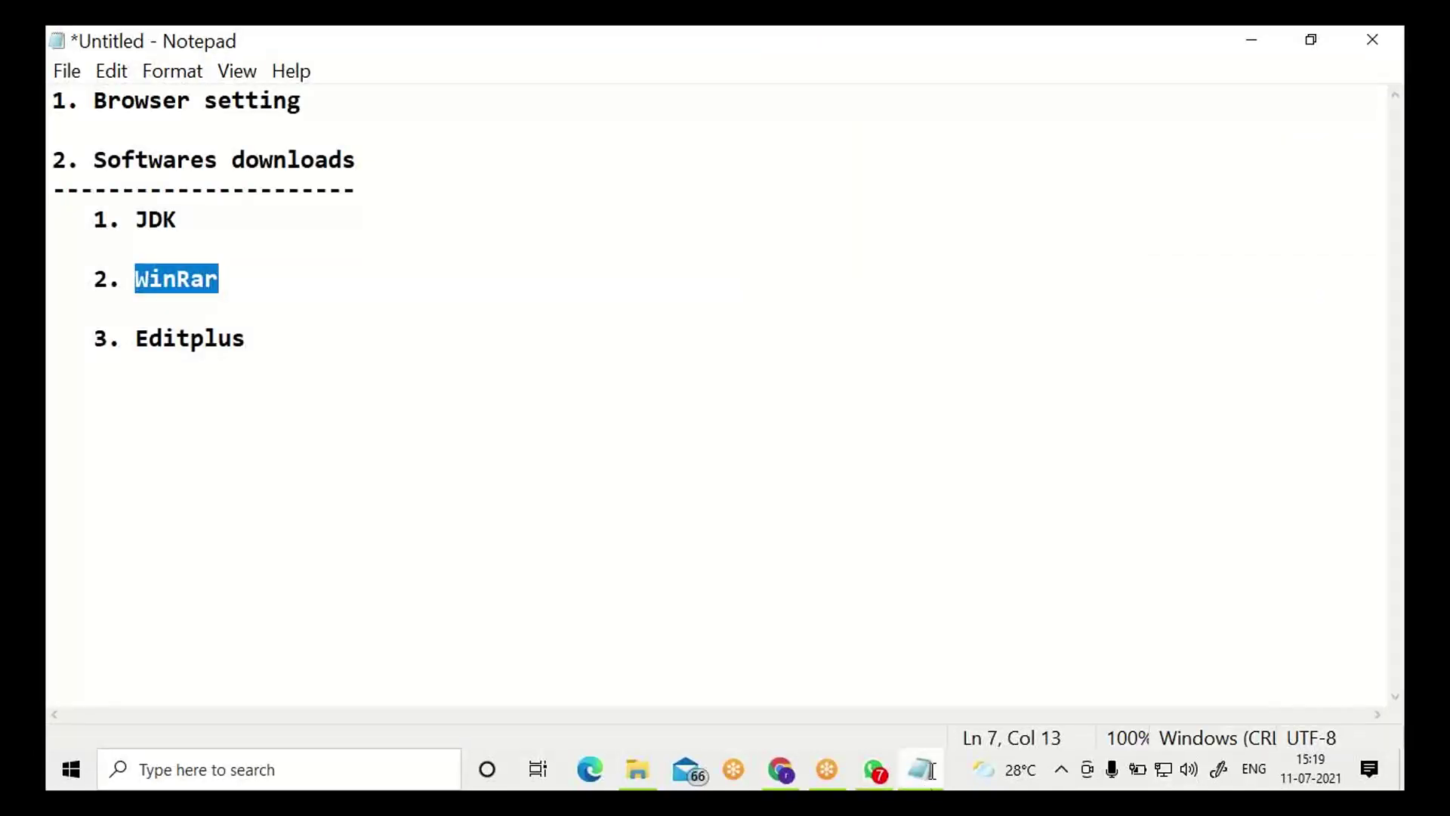
pyautogui.doubleClick(159, 339)
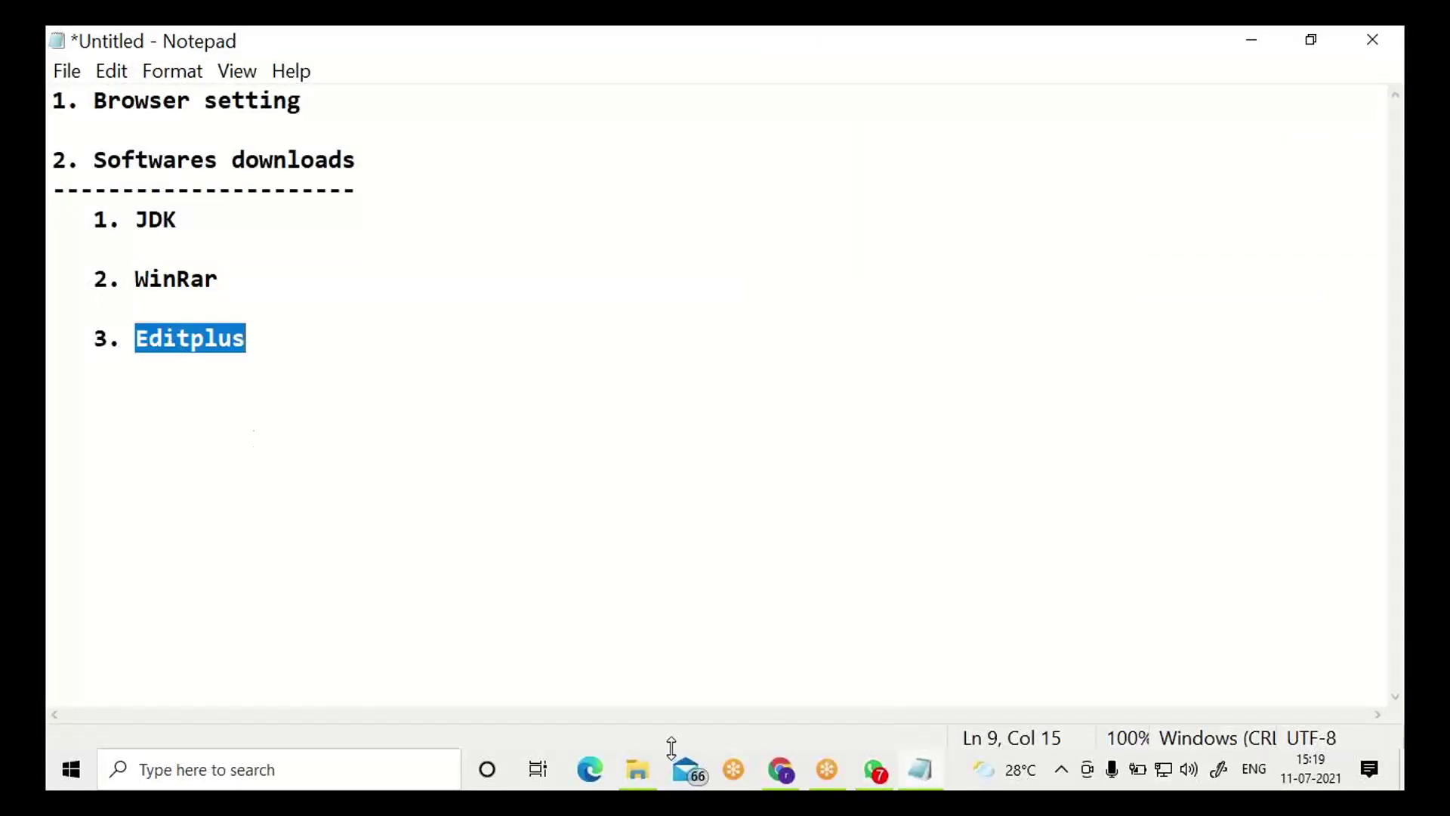
pyautogui.moveTo(651, 783)
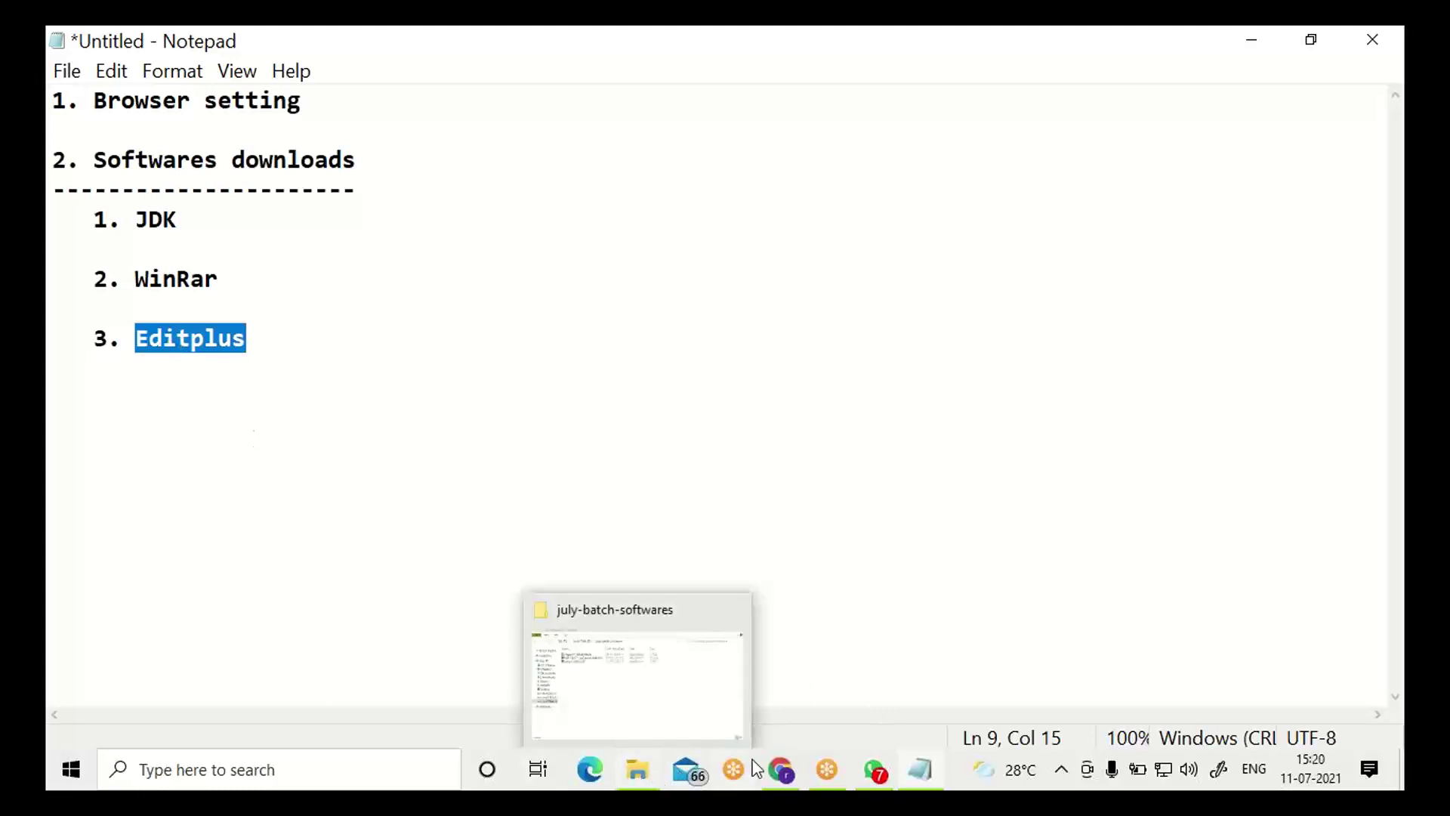
pyautogui.click(778, 769)
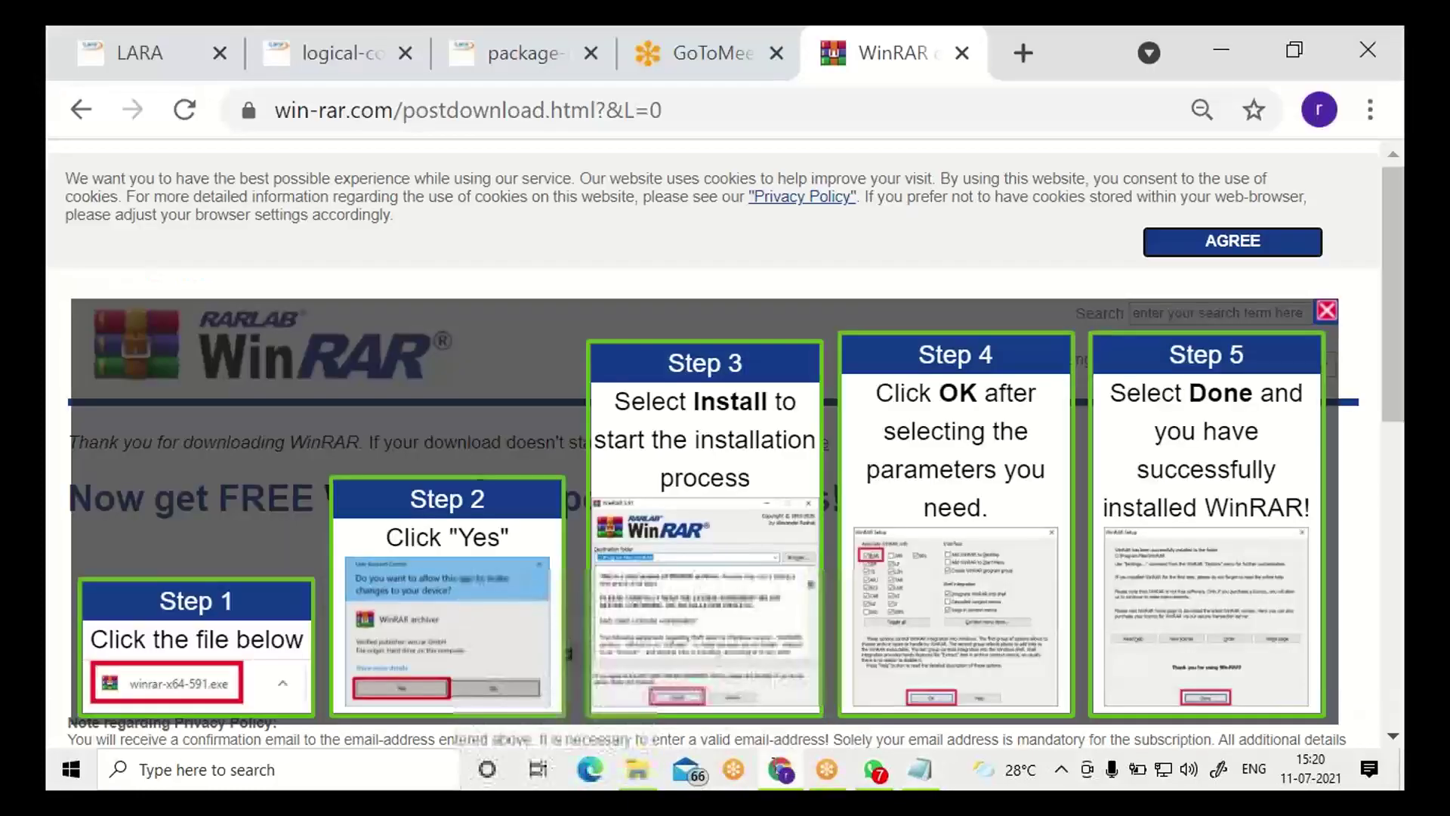
pyautogui.click(363, 115)
pyautogui.write('edi')
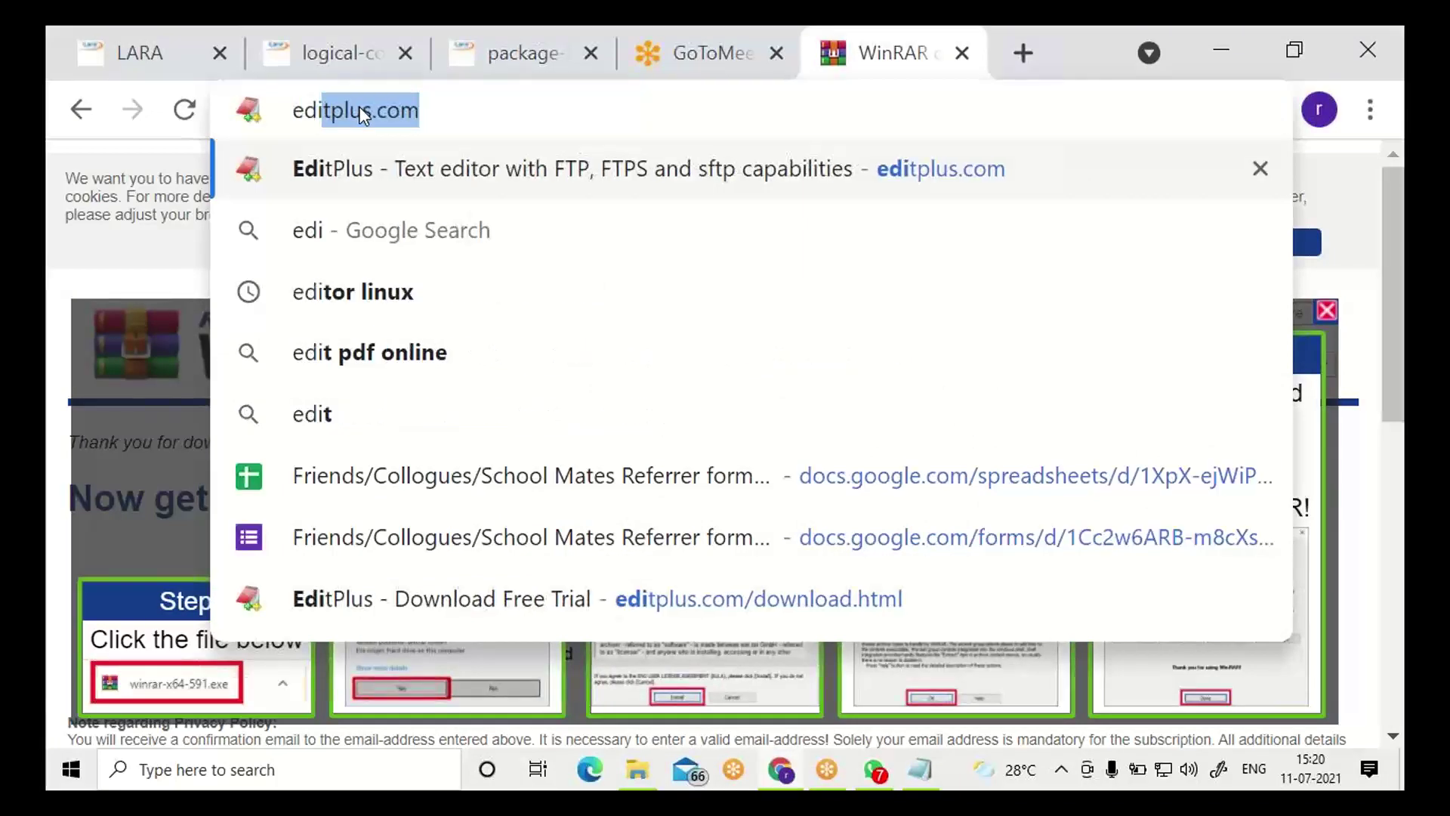
pyautogui.press('Return')
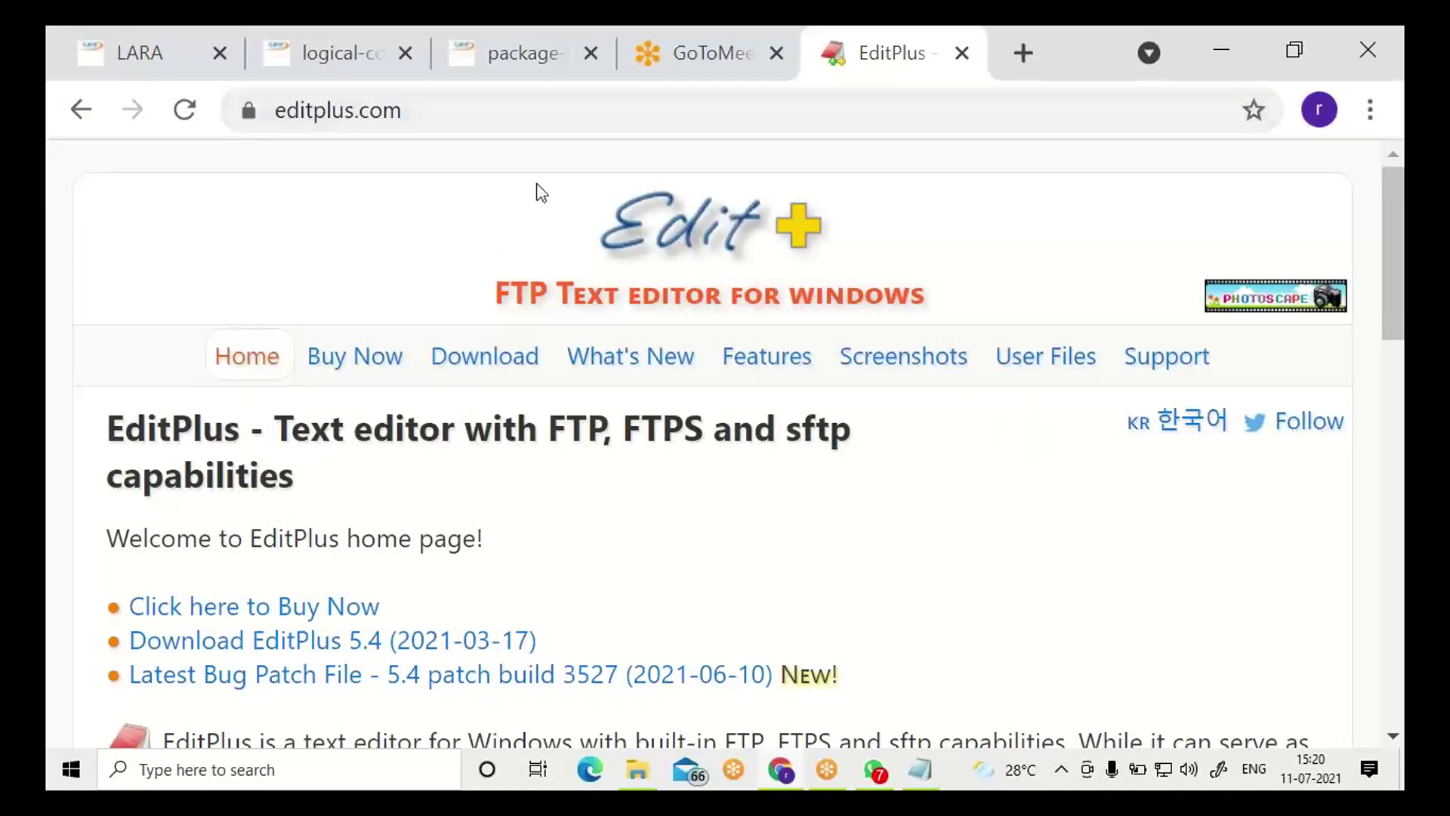
# - Open the EditPlus 5.4 download page and request the 64-bit evaluation version
pyautogui.click(438, 108)
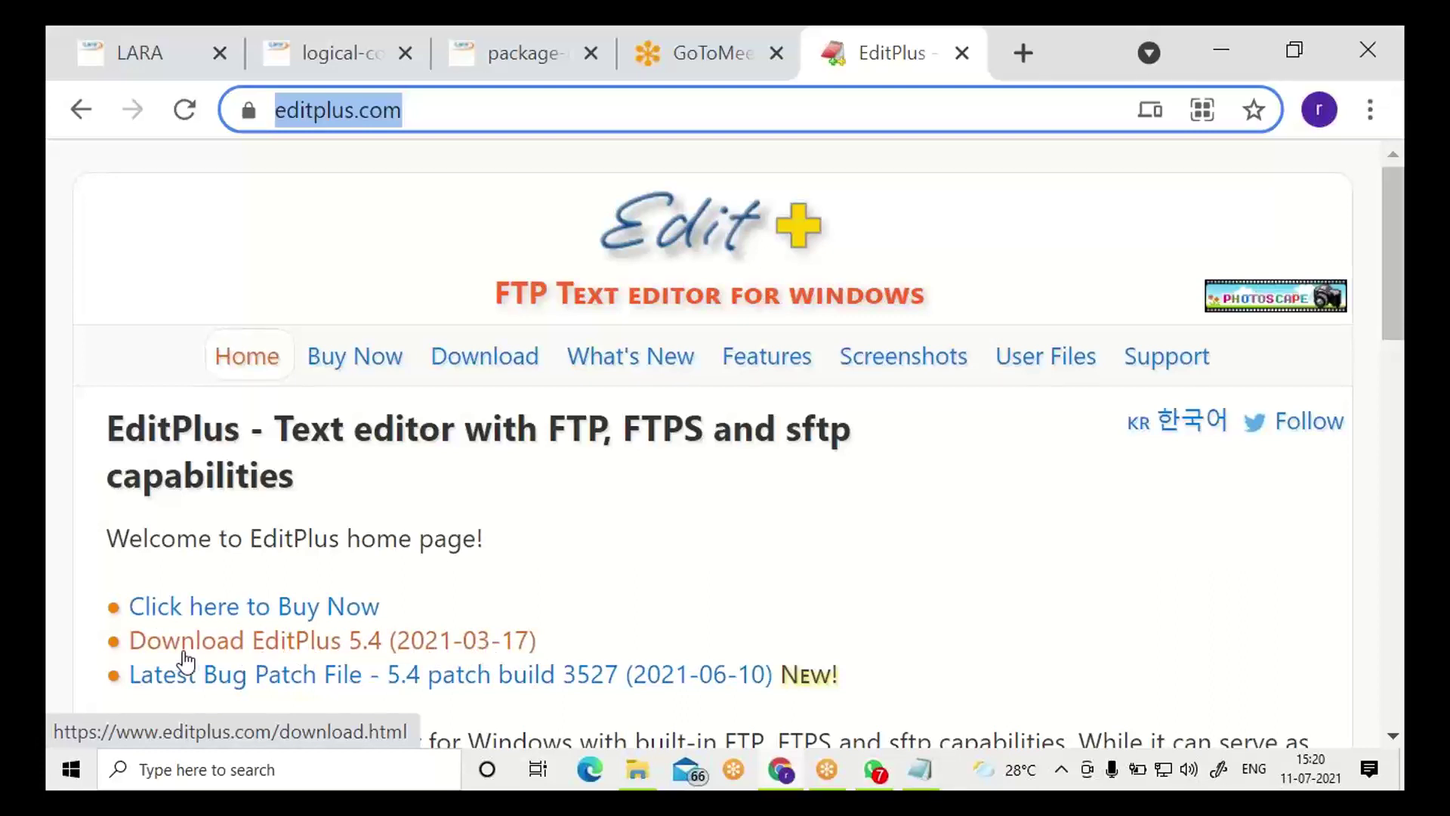
pyautogui.click(330, 641)
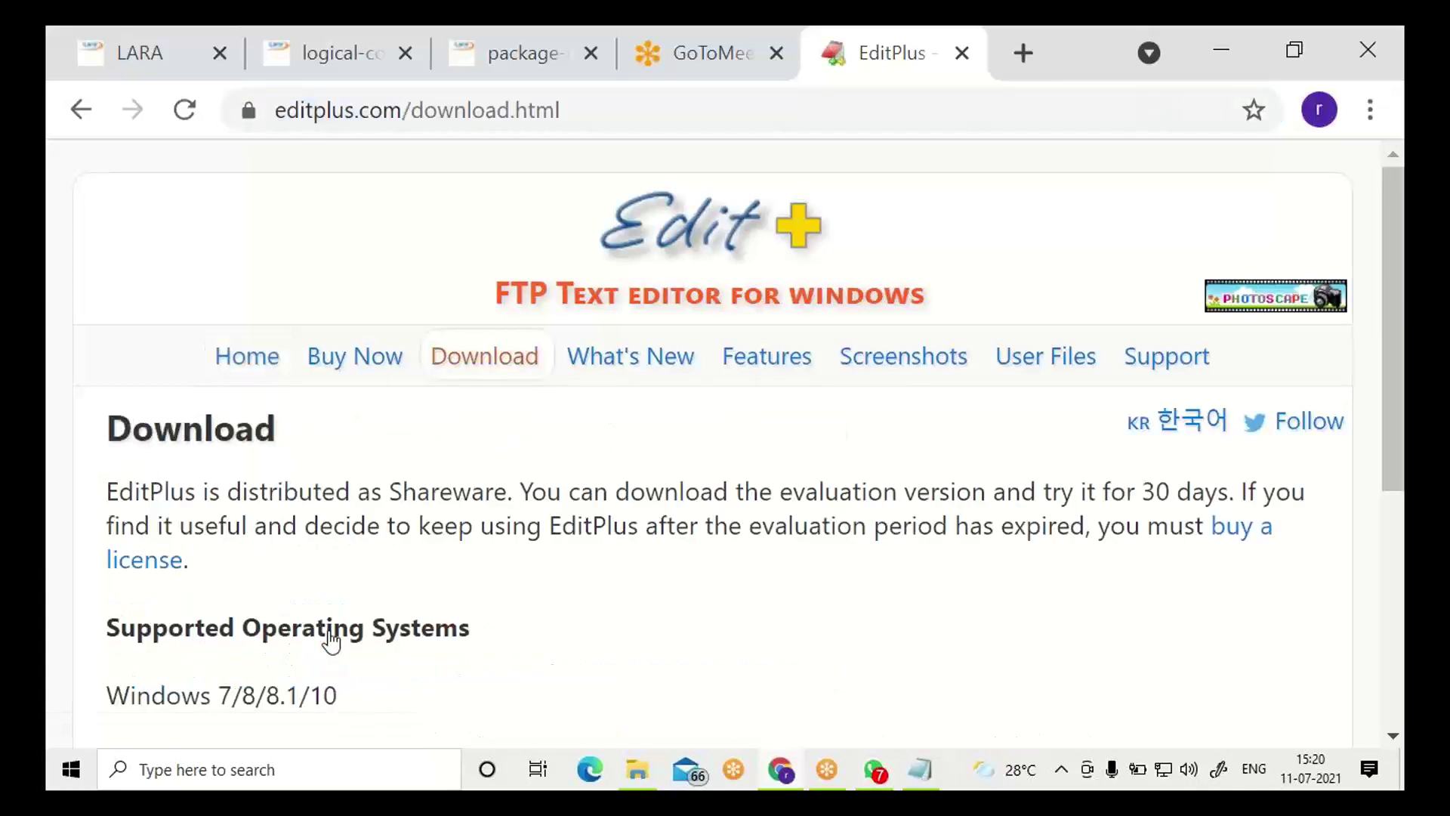
pyautogui.scroll(-4, 330, 640)
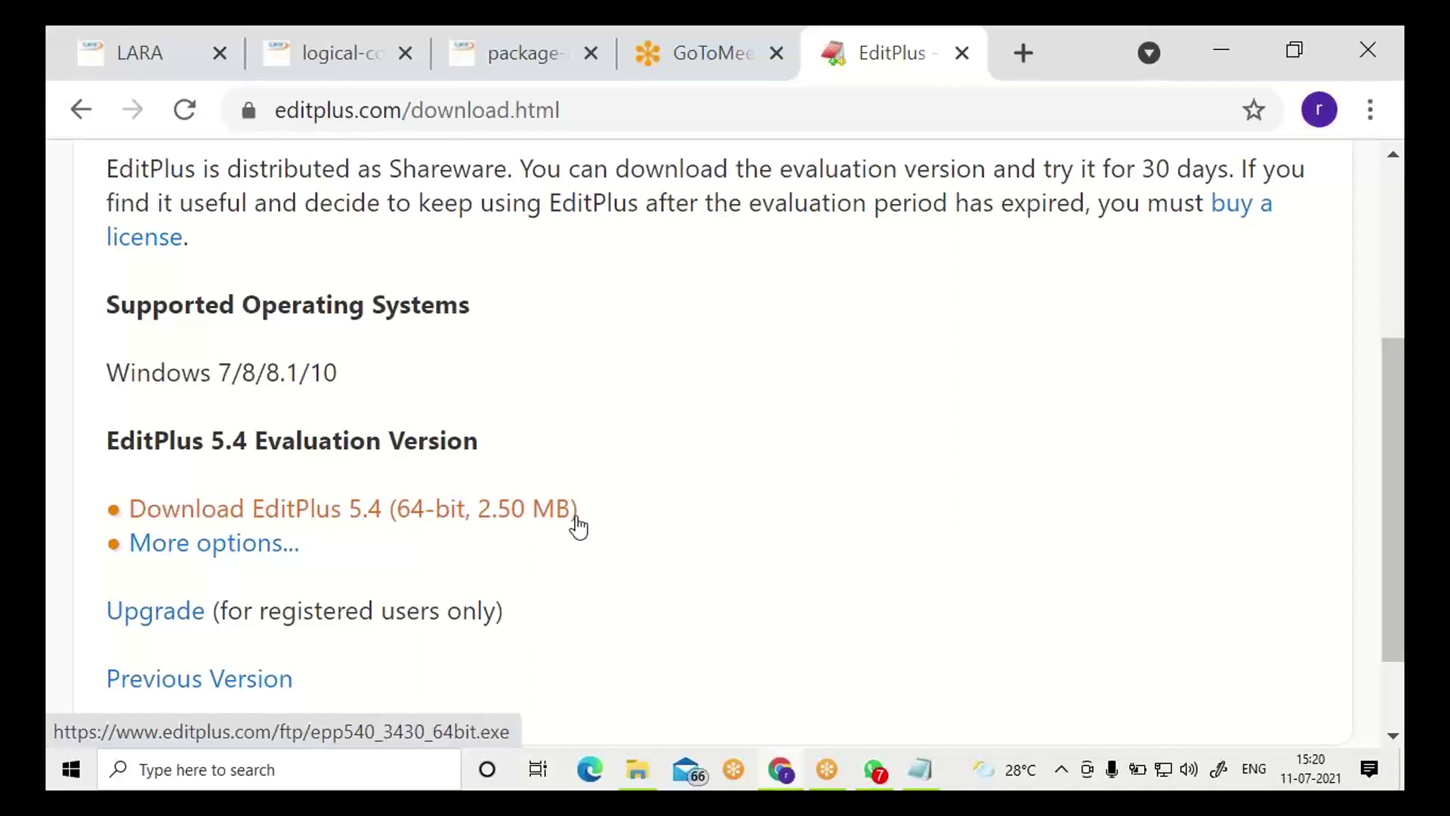
pyautogui.click(504, 520)
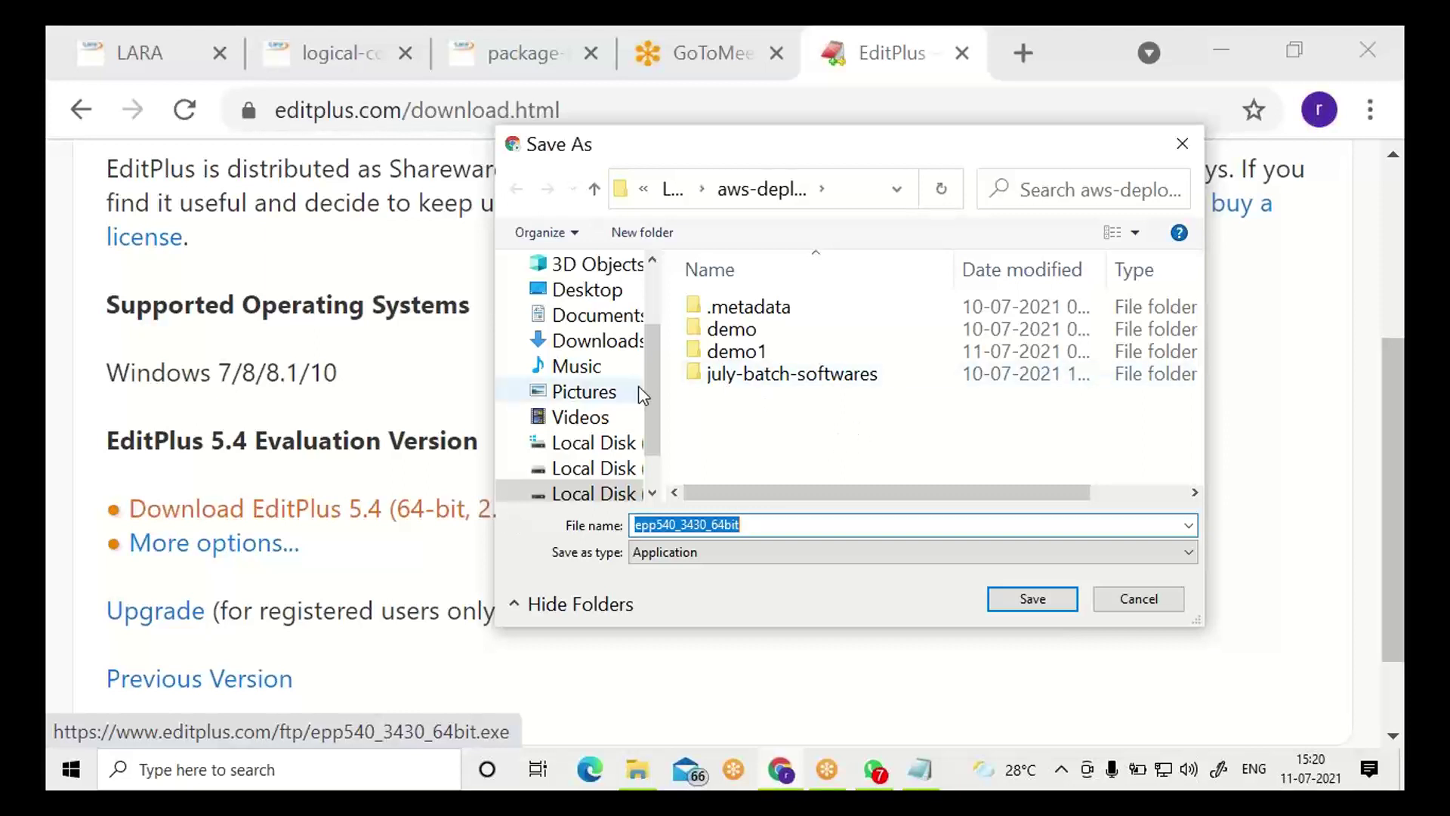
# - Browse to the july-batch-softwares folder on the local disk as the save location for epp540_3430_64bit and cancel the save
pyautogui.moveTo(647, 422); pyautogui.dragTo(651, 452)
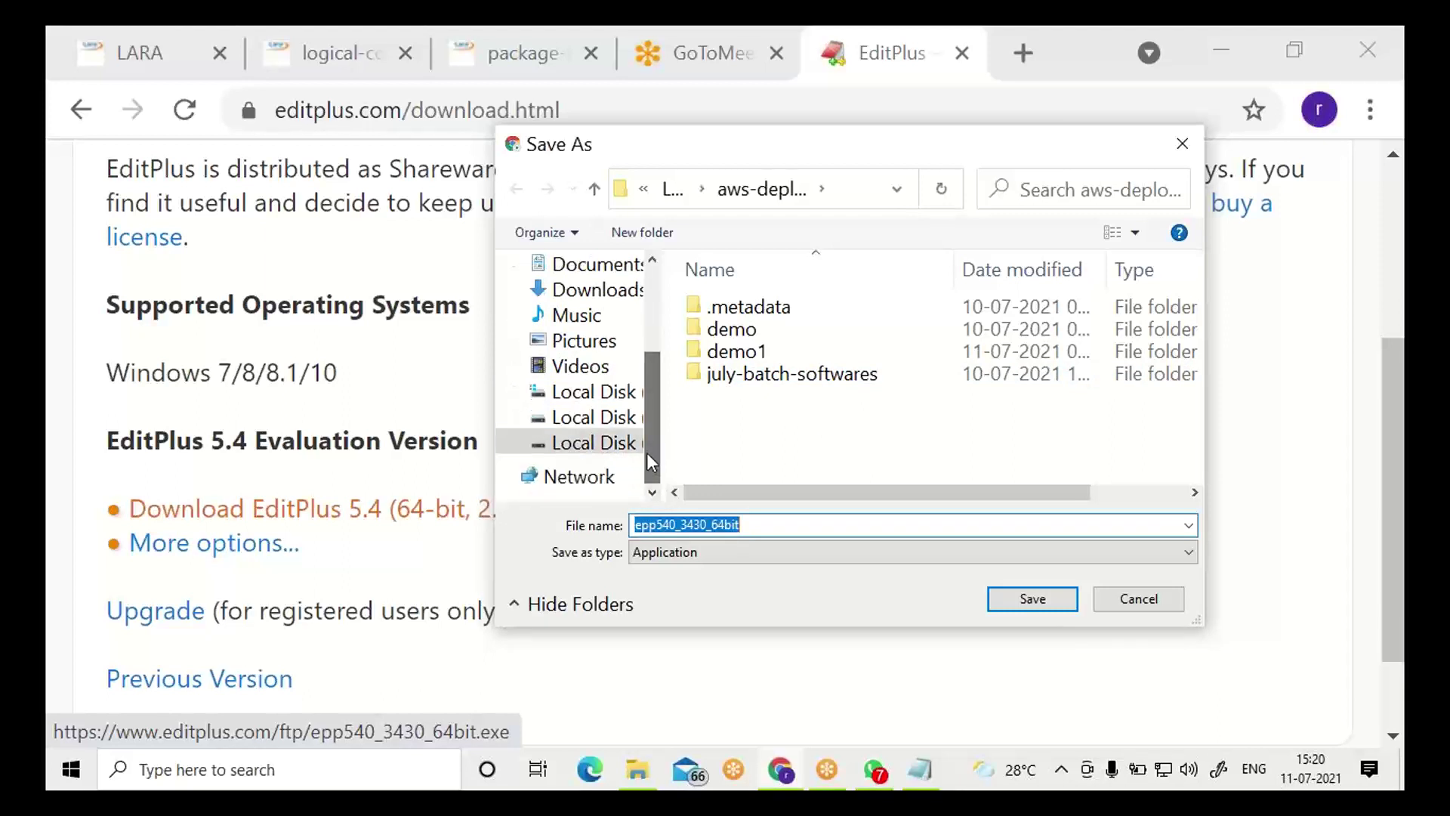
pyautogui.click(634, 445)
pyautogui.click(767, 374)
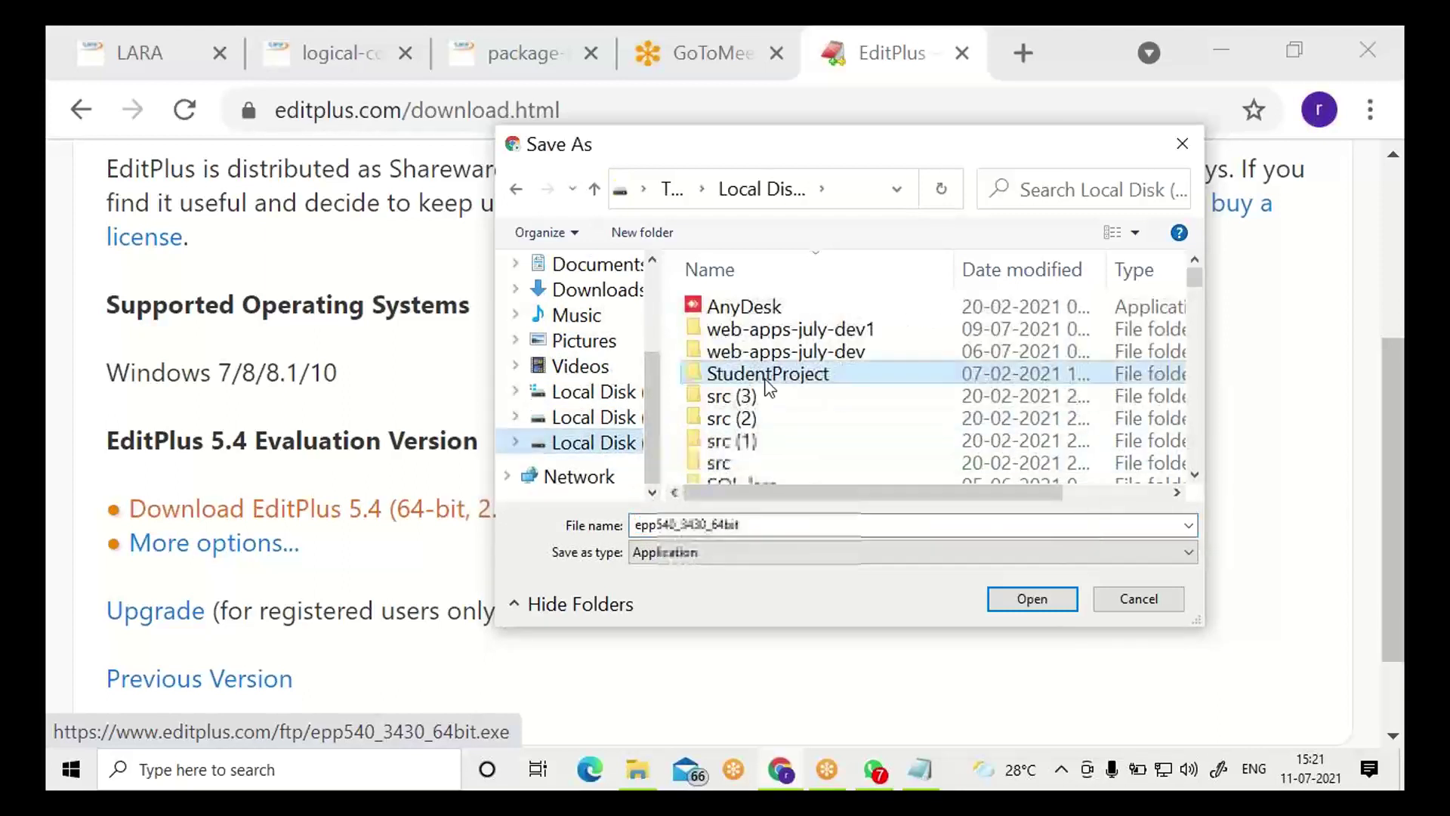
pyautogui.press('j')
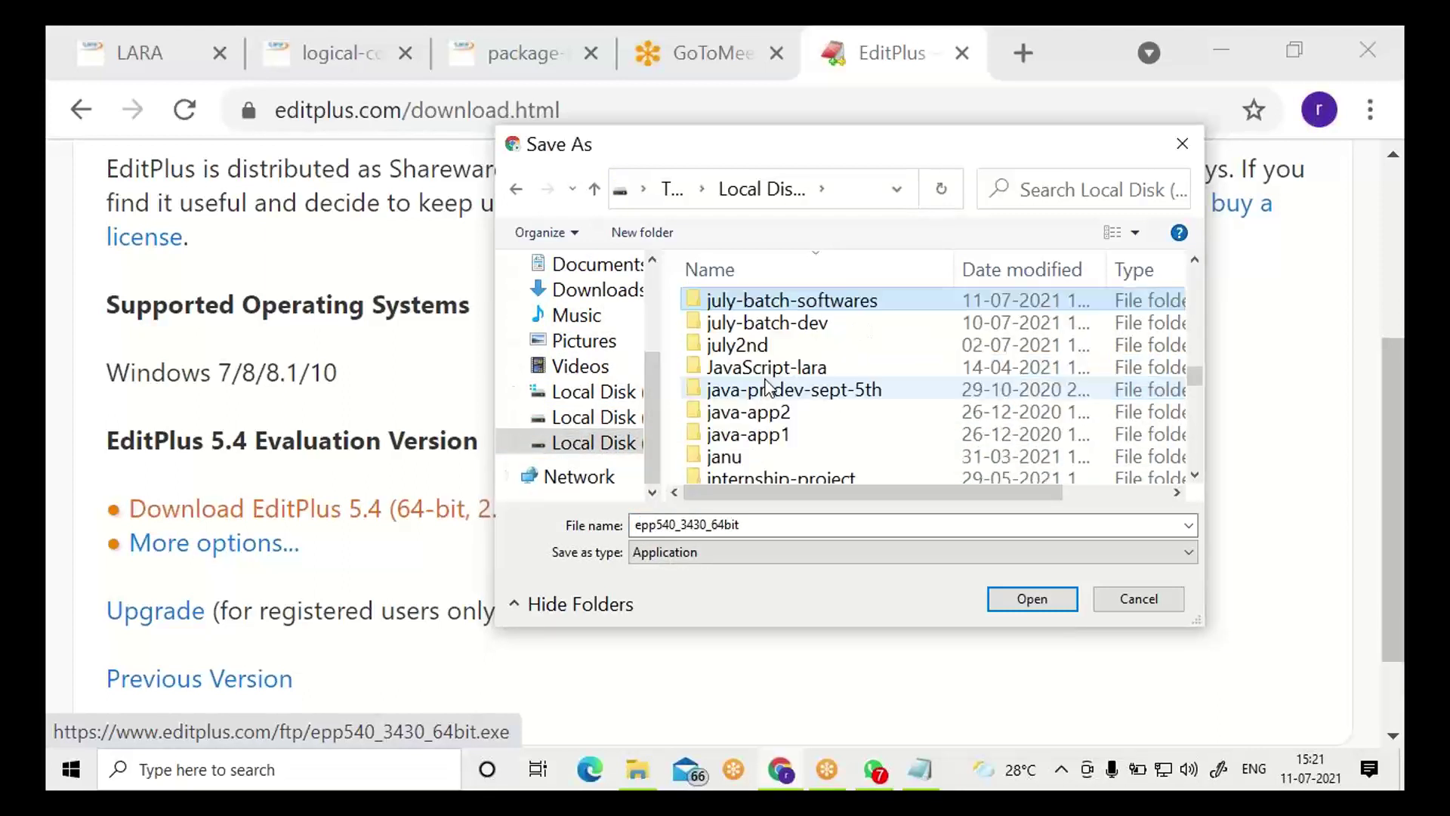
pyautogui.doubleClick(881, 300)
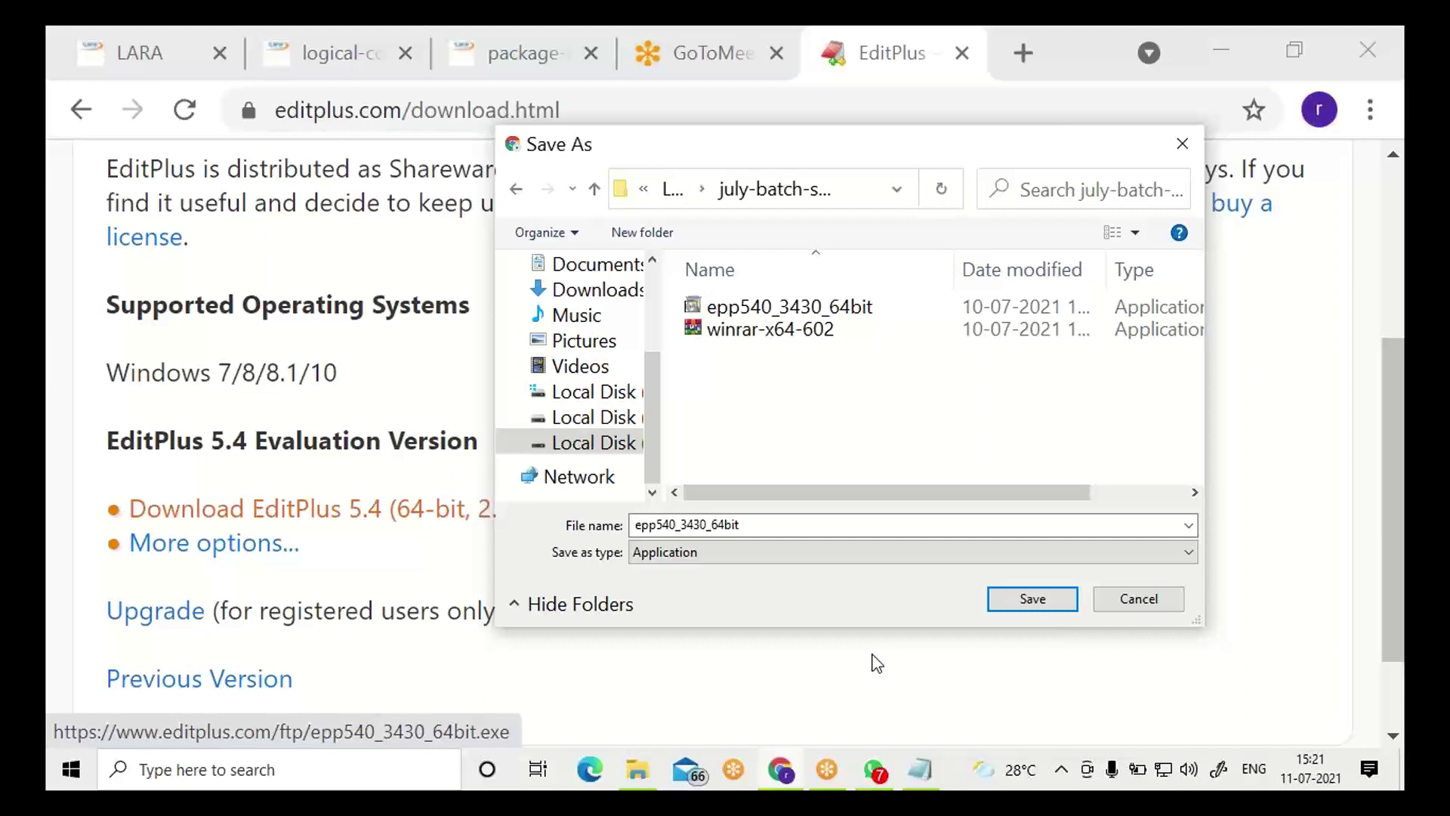
pyautogui.click(1159, 597)
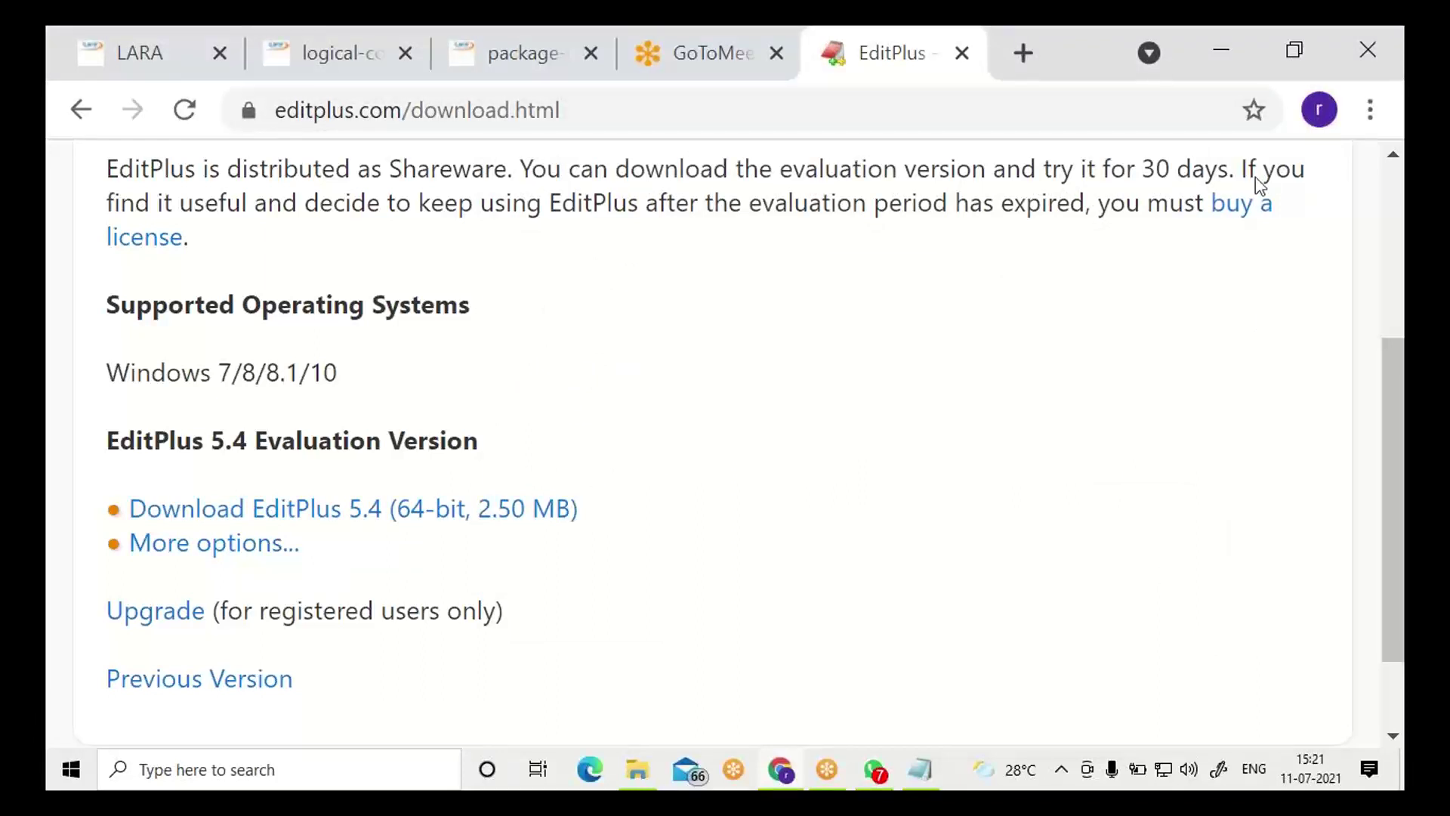
# - Switch to Notepad and review the WinRar and Editplus entries in the software list
pyautogui.hotkey('alt', 'Tab')
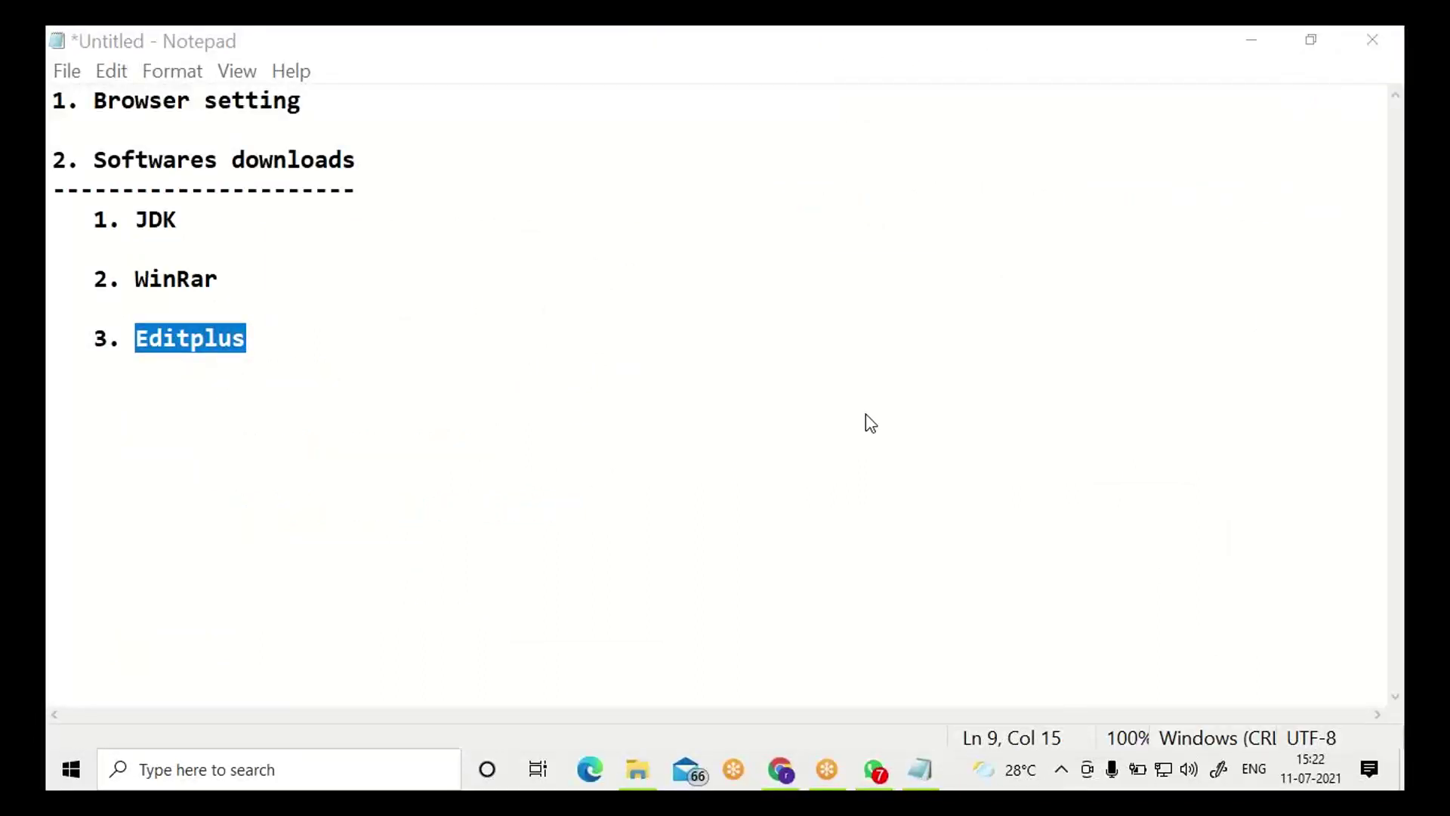
pyautogui.click(546, 461)
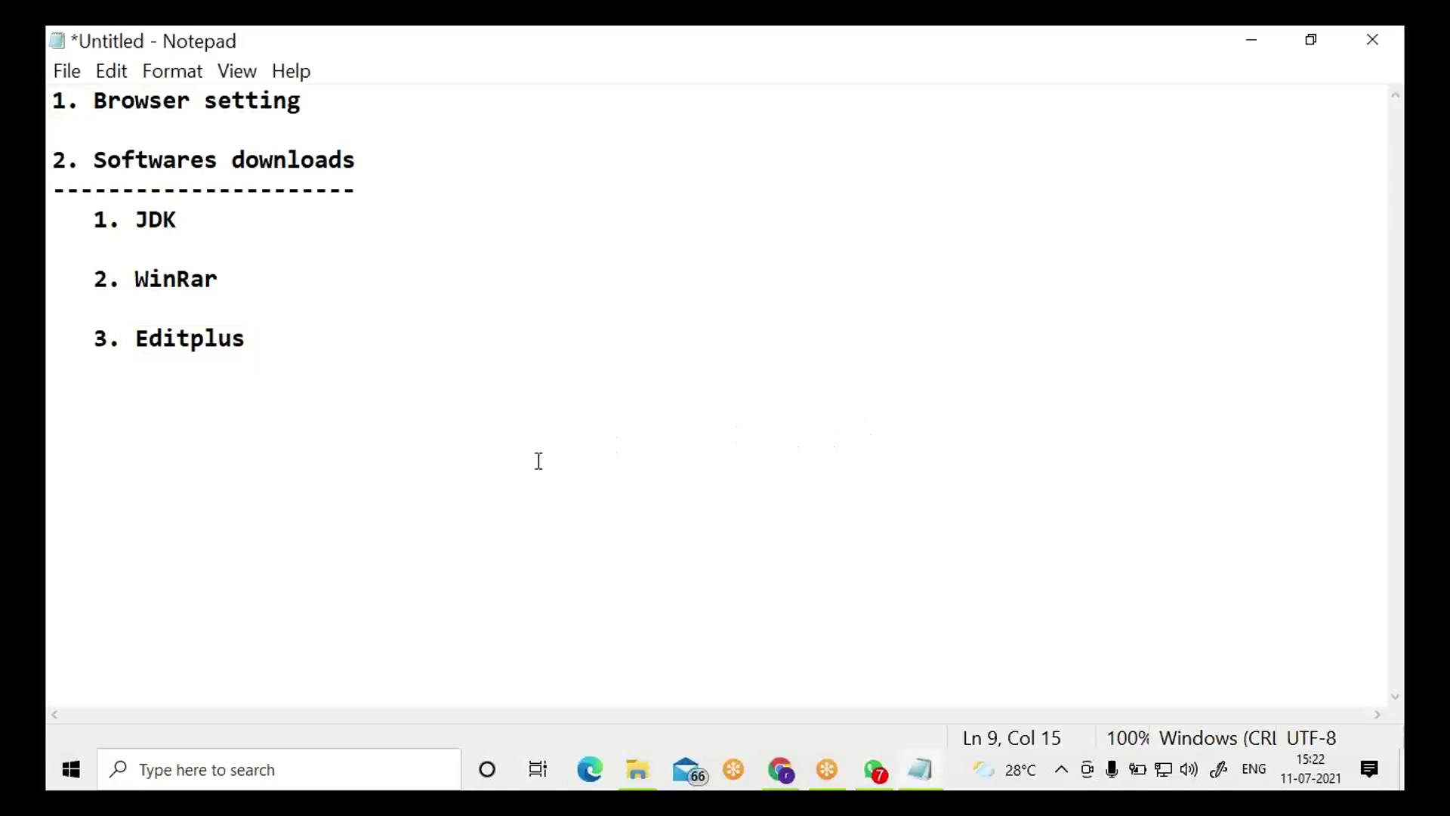
pyautogui.moveTo(632, 787)
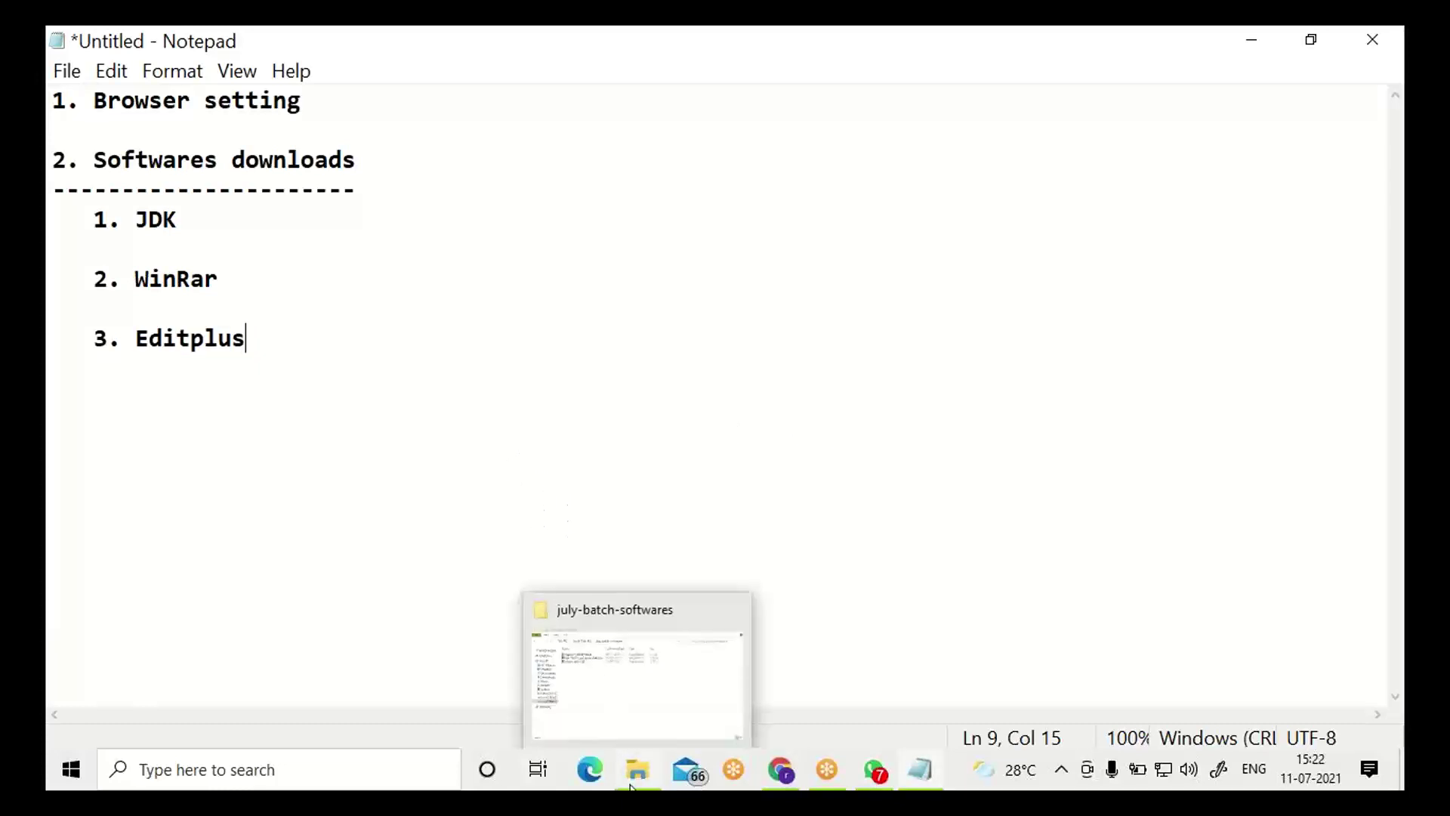
pyautogui.click(920, 771)
pyautogui.click(921, 770)
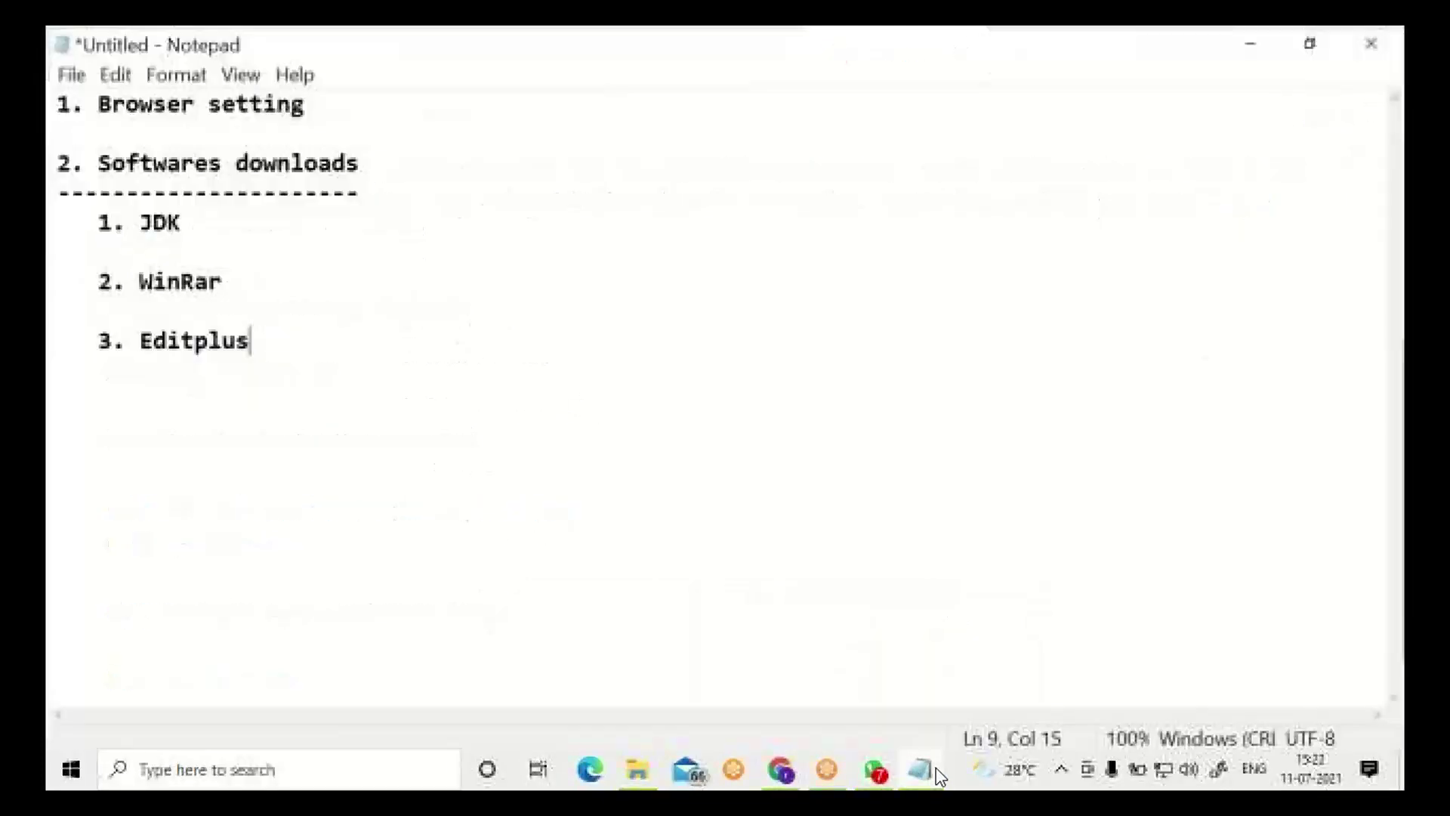
pyautogui.doubleClick(154, 342)
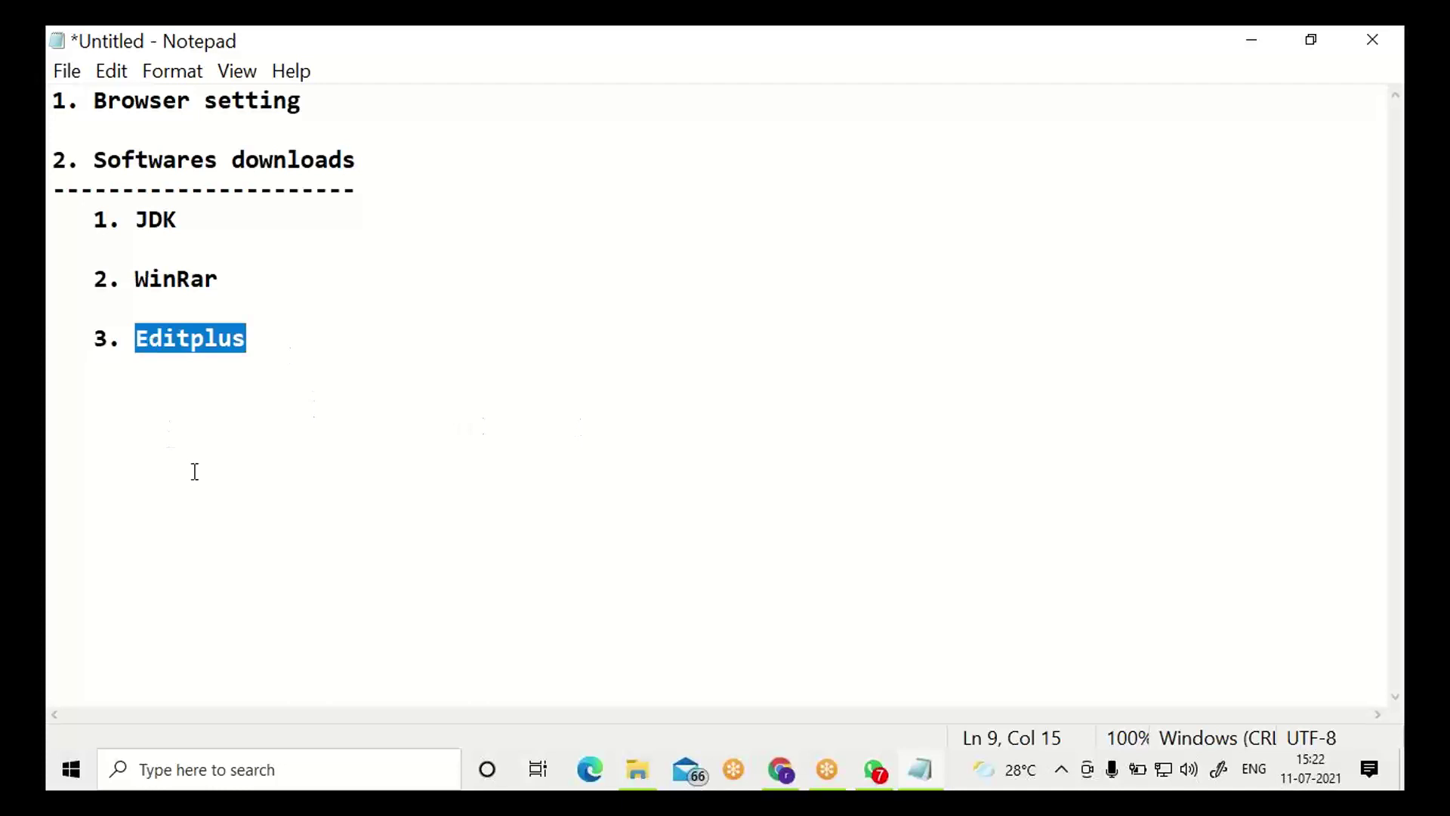
pyautogui.doubleClick(172, 281)
pyautogui.click(190, 338)
pyautogui.doubleClick(191, 337)
pyautogui.click(176, 279)
pyautogui.doubleClick(177, 279)
pyautogui.doubleClick(188, 336)
pyautogui.doubleClick(175, 284)
pyautogui.doubleClick(189, 337)
pyautogui.click(188, 392)
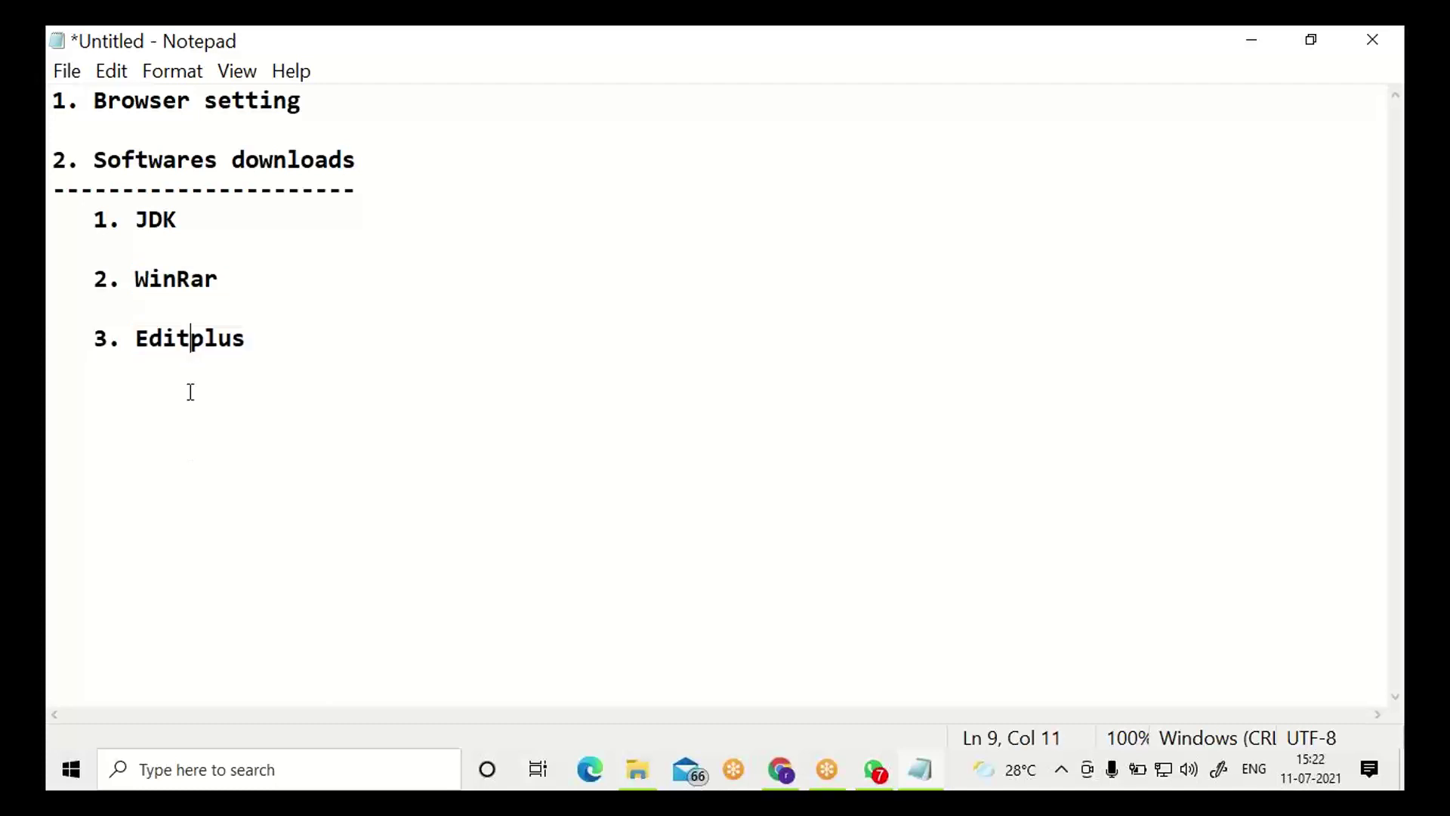
pyautogui.doubleClick(183, 337)
# - Install EditPlus 5.4 from epp540_3430_64bit in the july-batch-softwares folder into C:\Program Files\EditPlus, accepting the license and keeping the default shortcut options
pyautogui.click(638, 769)
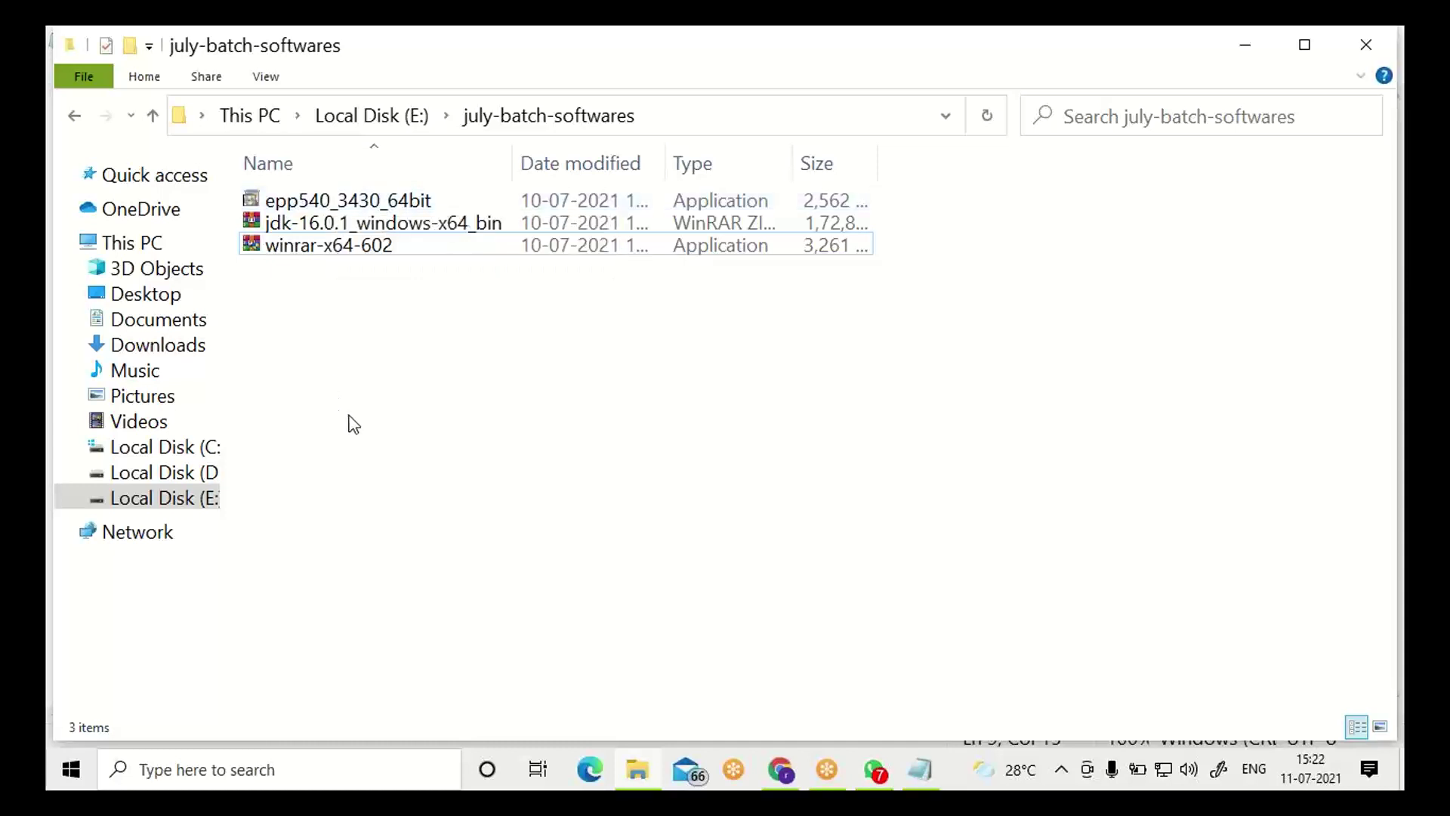
pyautogui.doubleClick(360, 204)
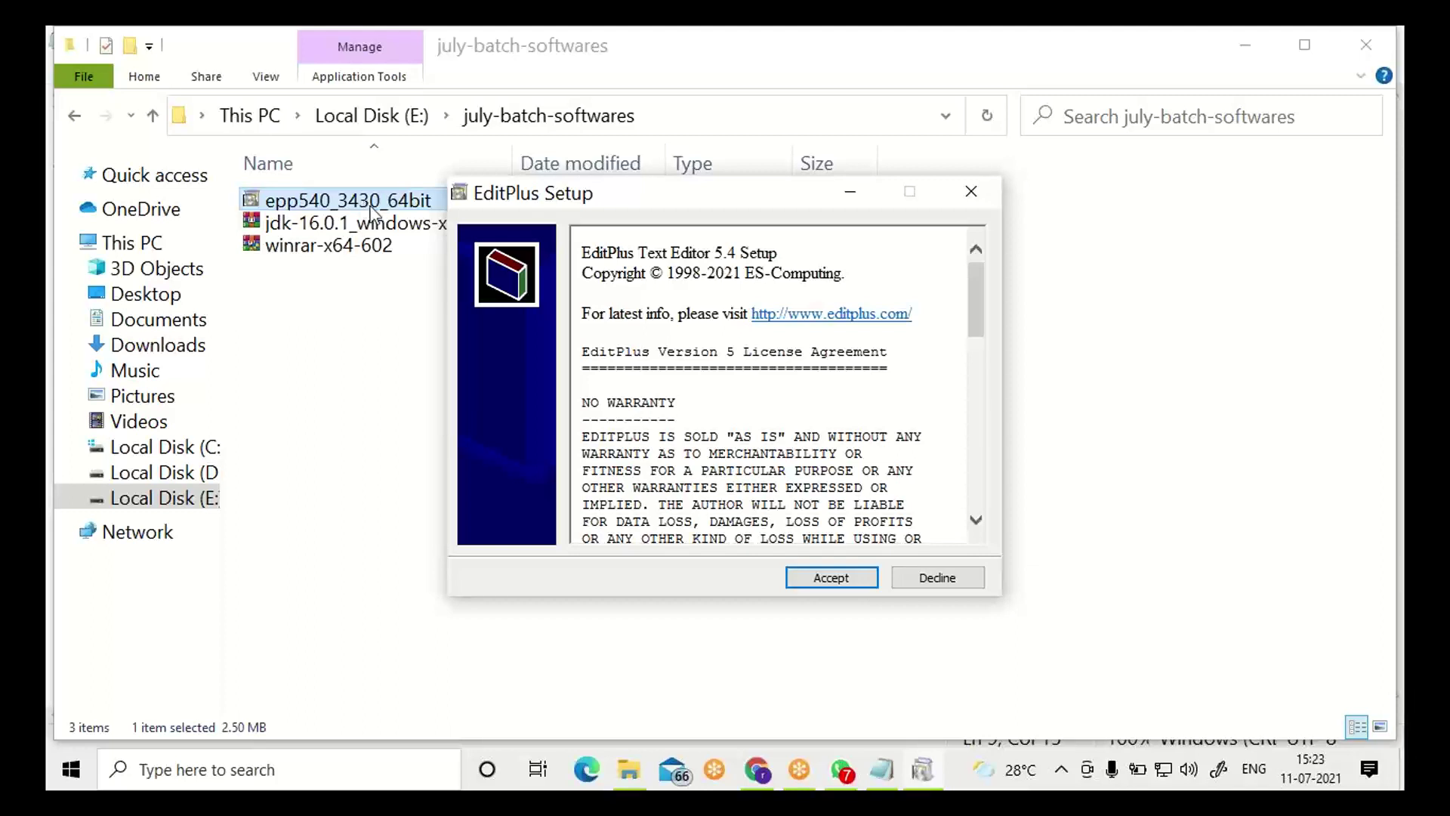
pyautogui.click(811, 577)
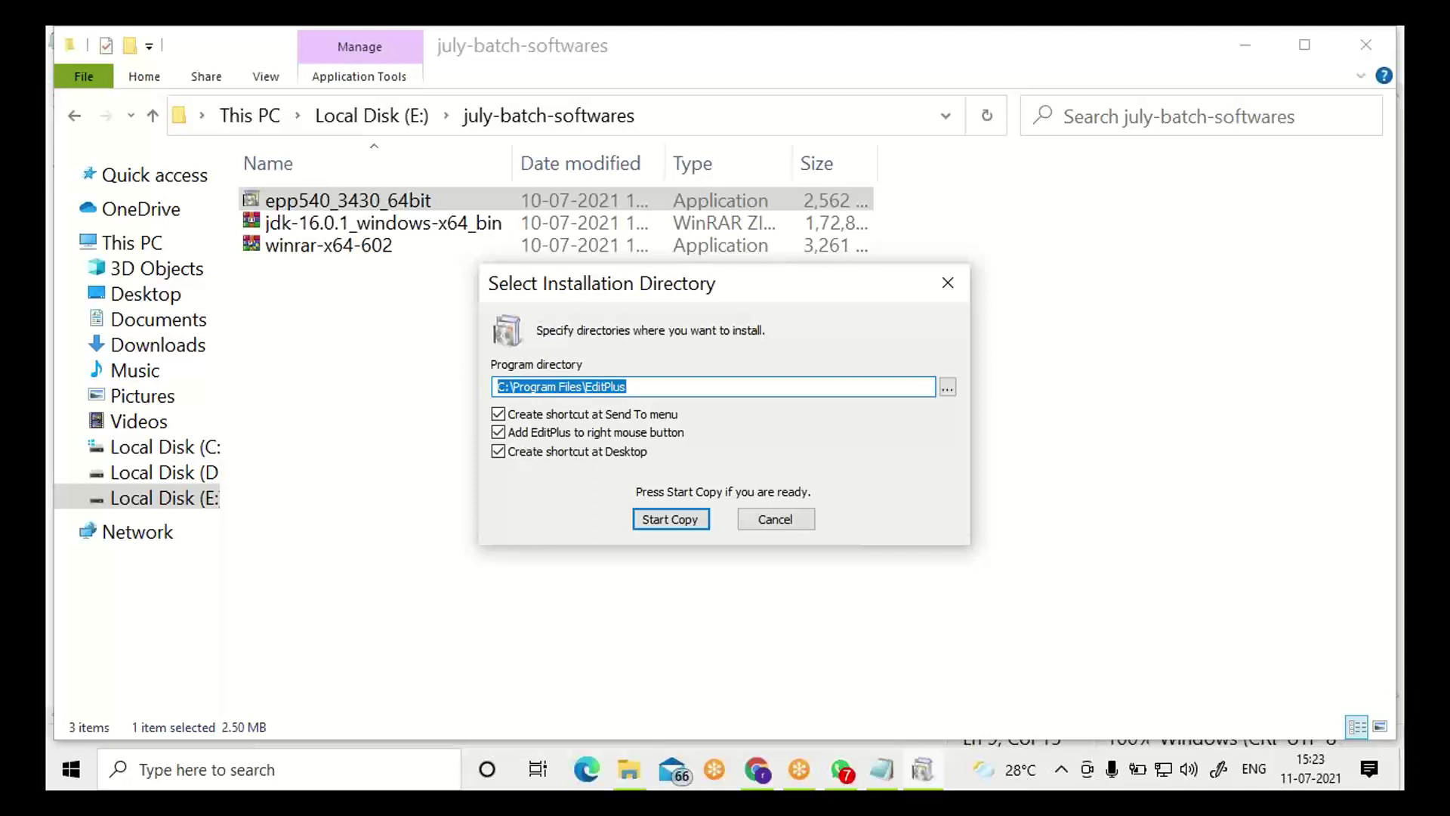
pyautogui.click(680, 518)
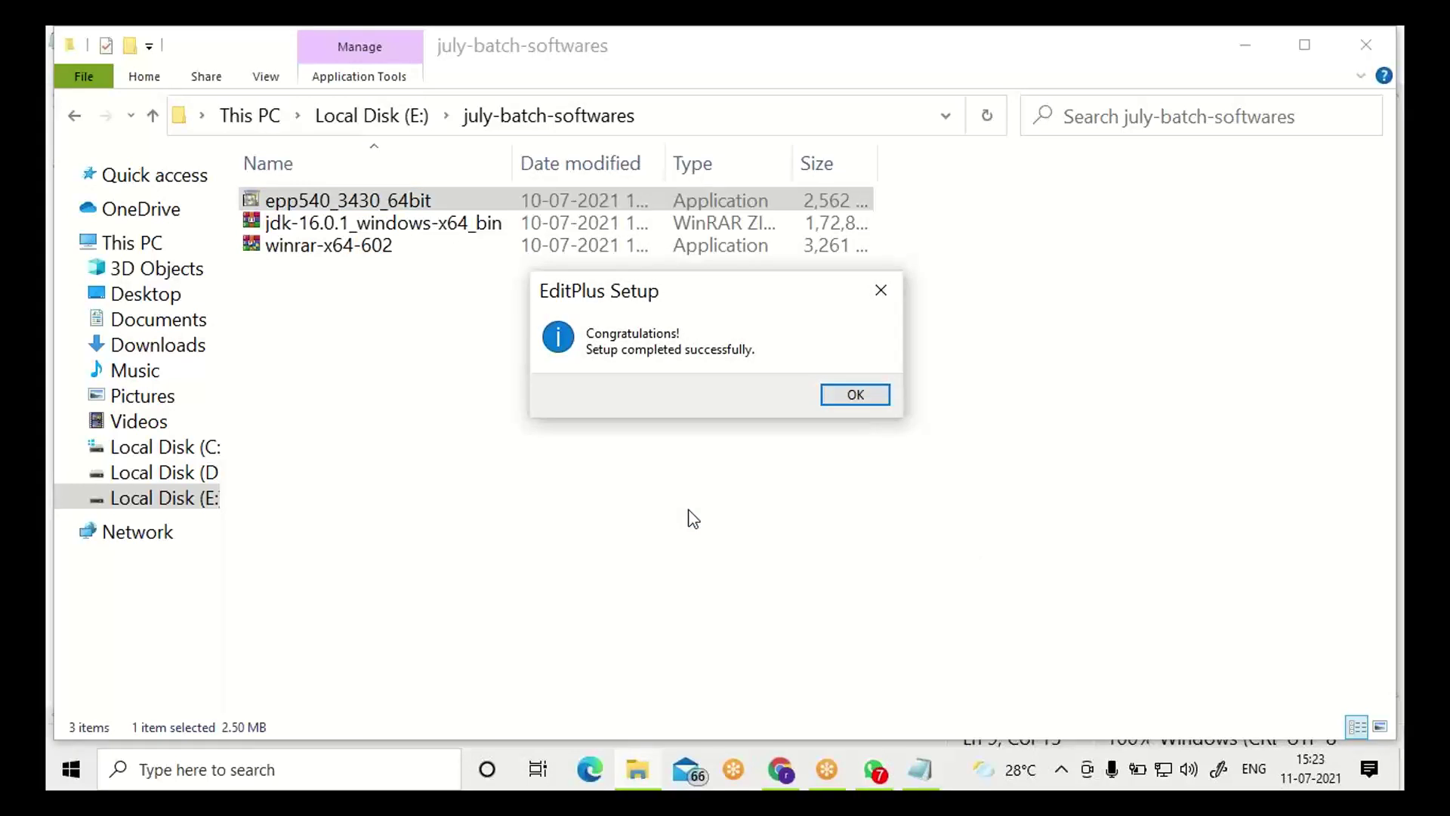
pyautogui.click(860, 397)
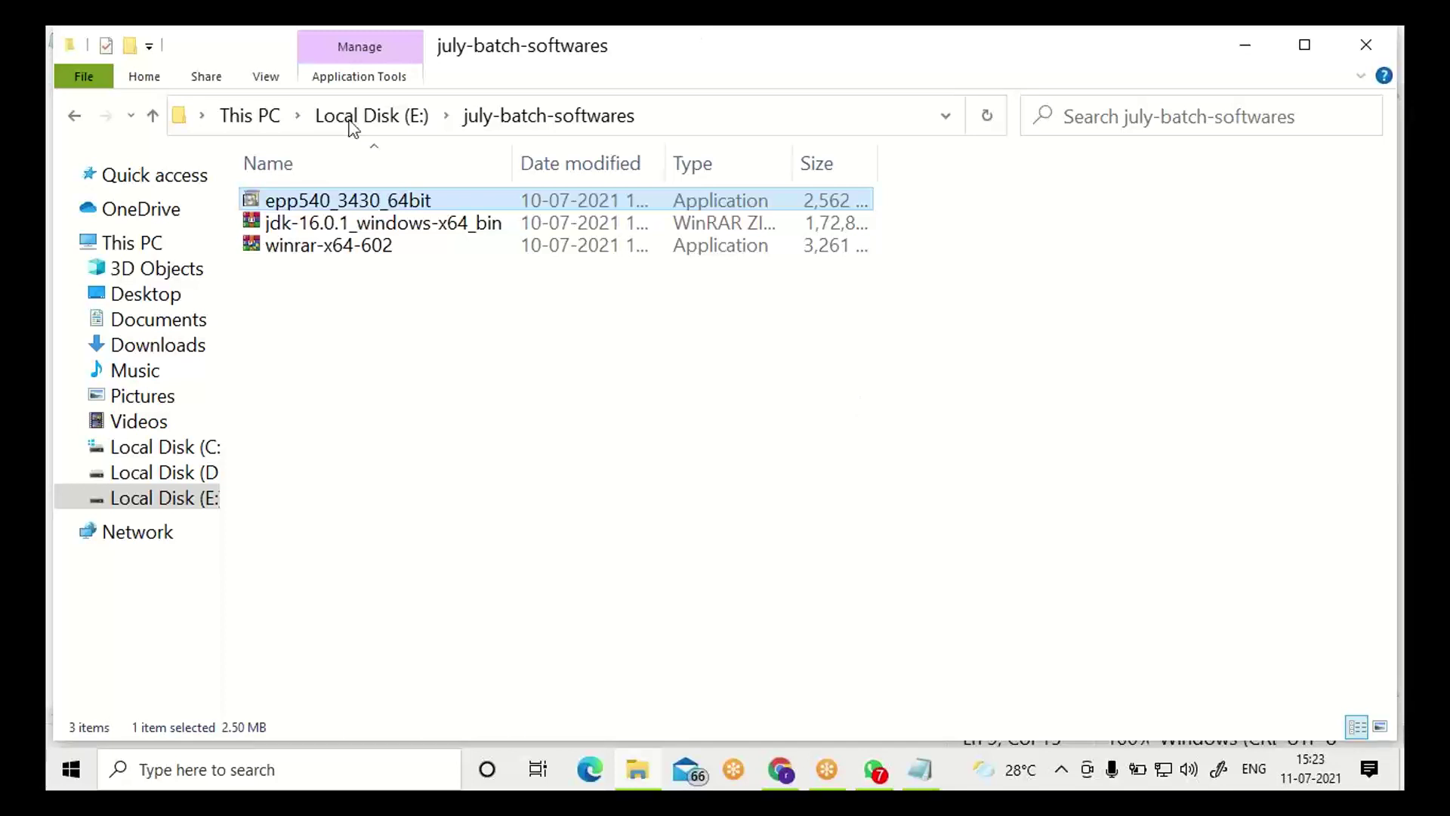
# - Check the WinRar entry in the Notepad list, return to File Explorer and launch the winrar-x64-602 installer
pyautogui.click(385, 250)
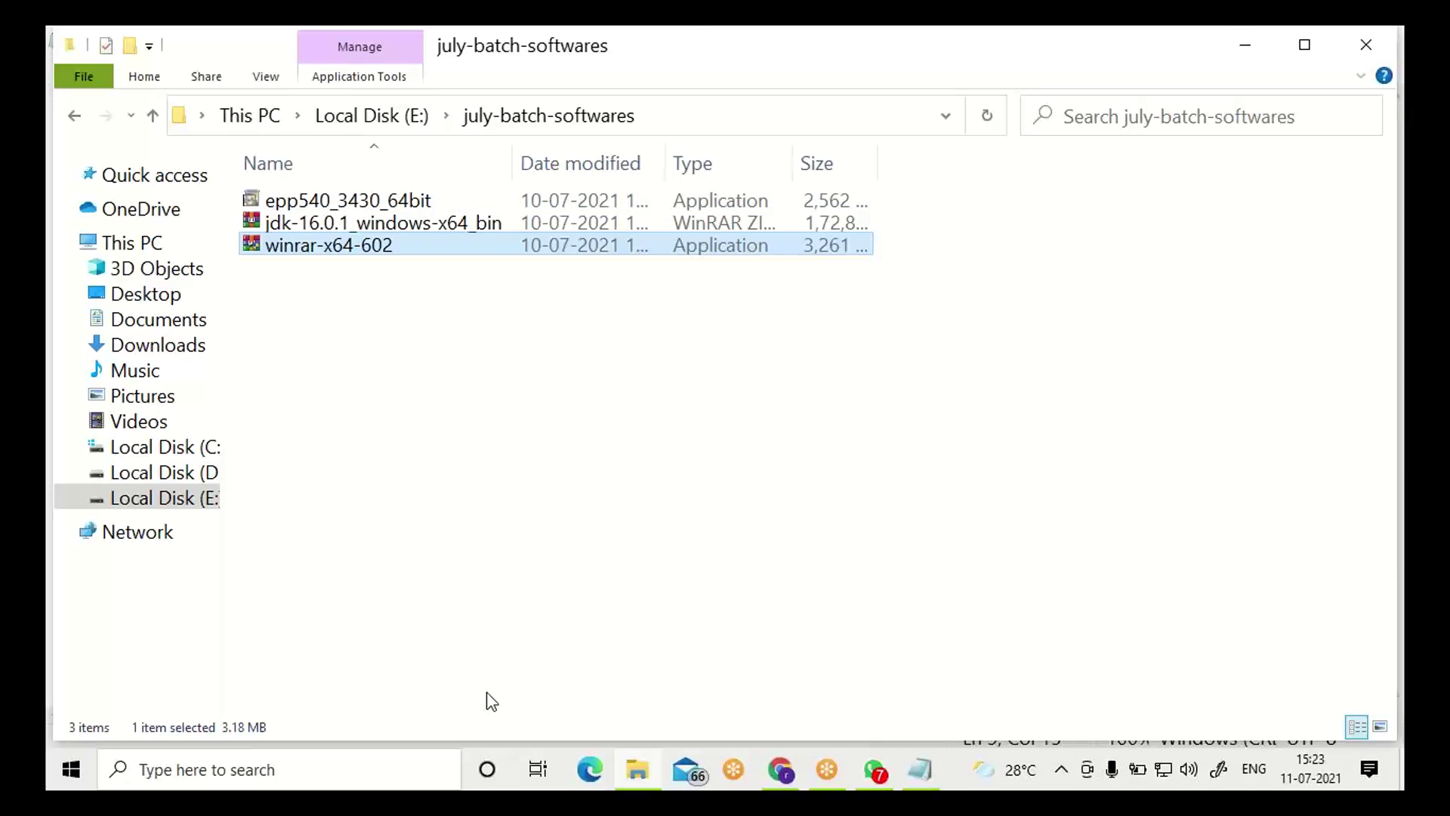
pyautogui.click(934, 773)
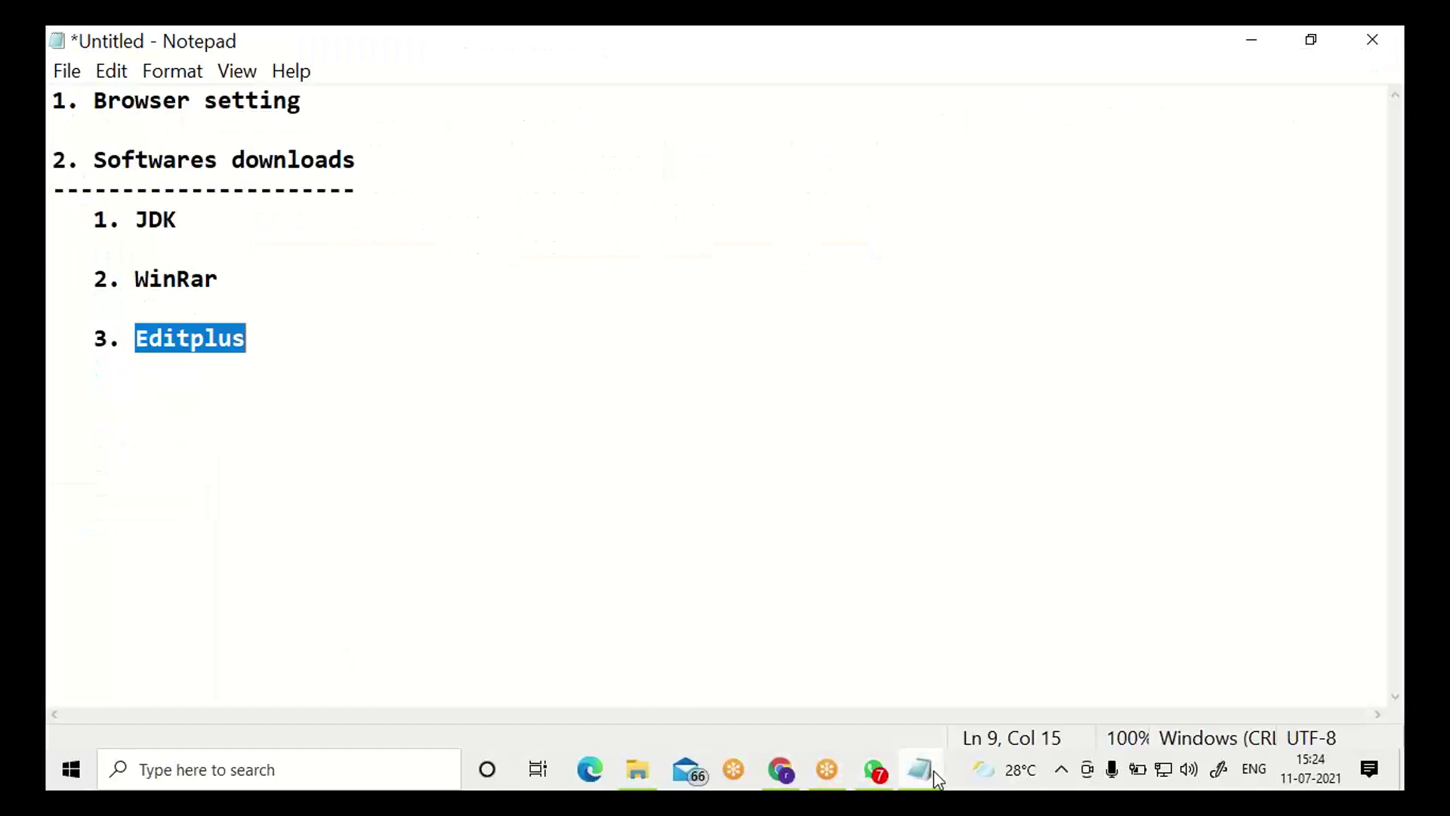
pyautogui.doubleClick(181, 293)
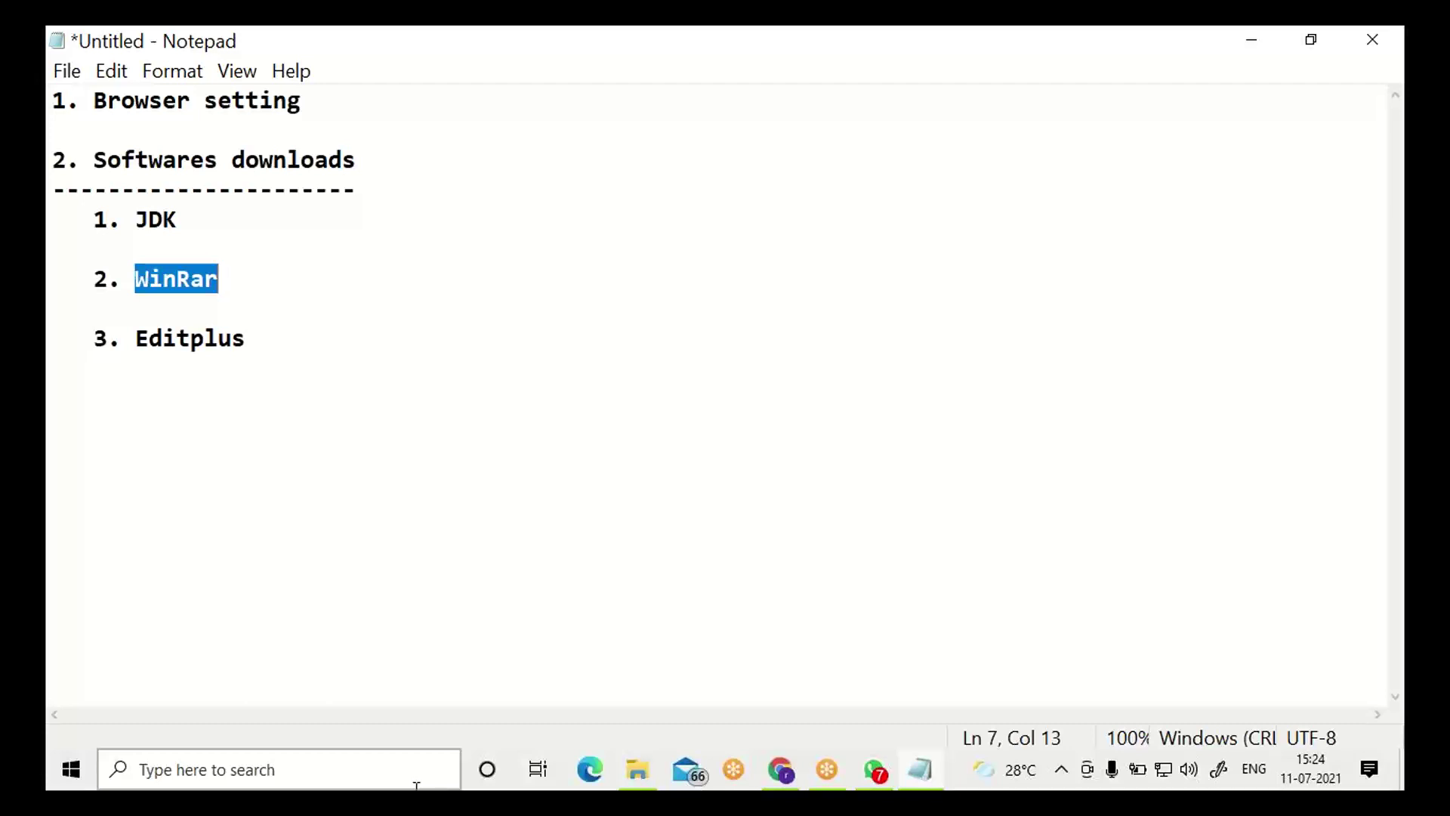
pyautogui.hotkey('alt', 'Tab')
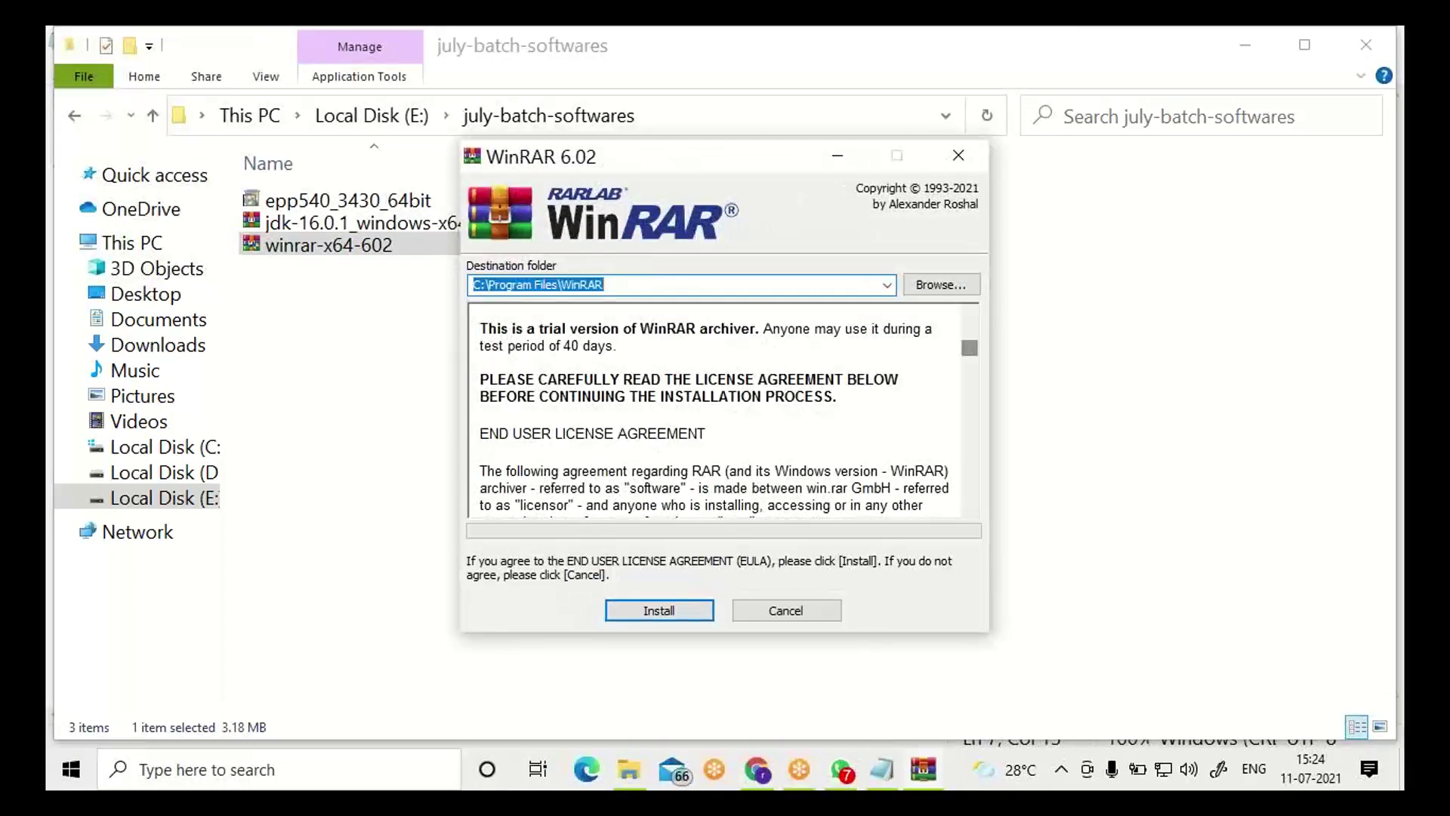
# - Install WinRAR 6.02 into C:\Program Files\WinRAR with the default associations and integration options, and close the WinRAR shortcuts folder window
pyautogui.click(666, 623)
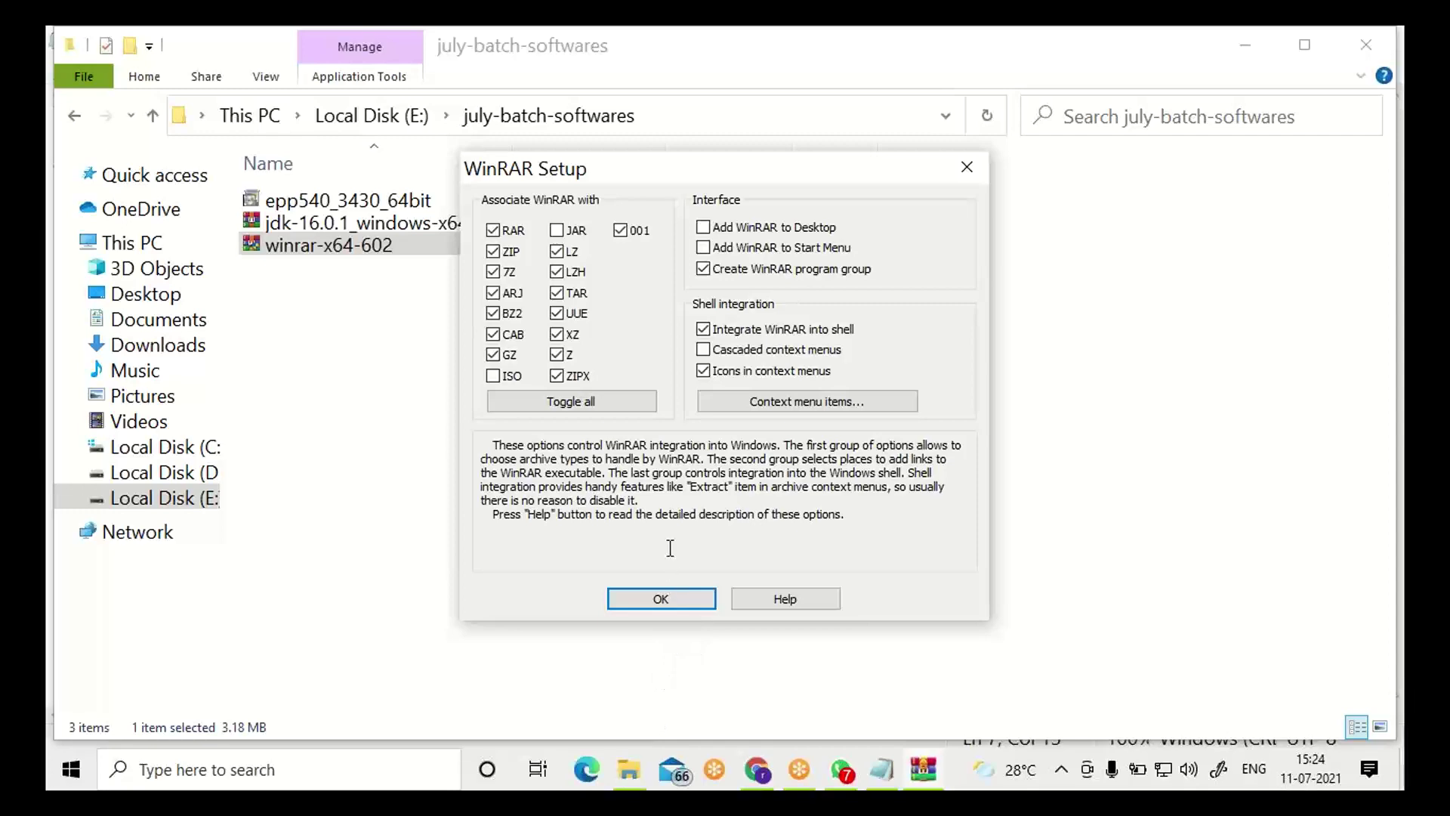
pyautogui.click(678, 602)
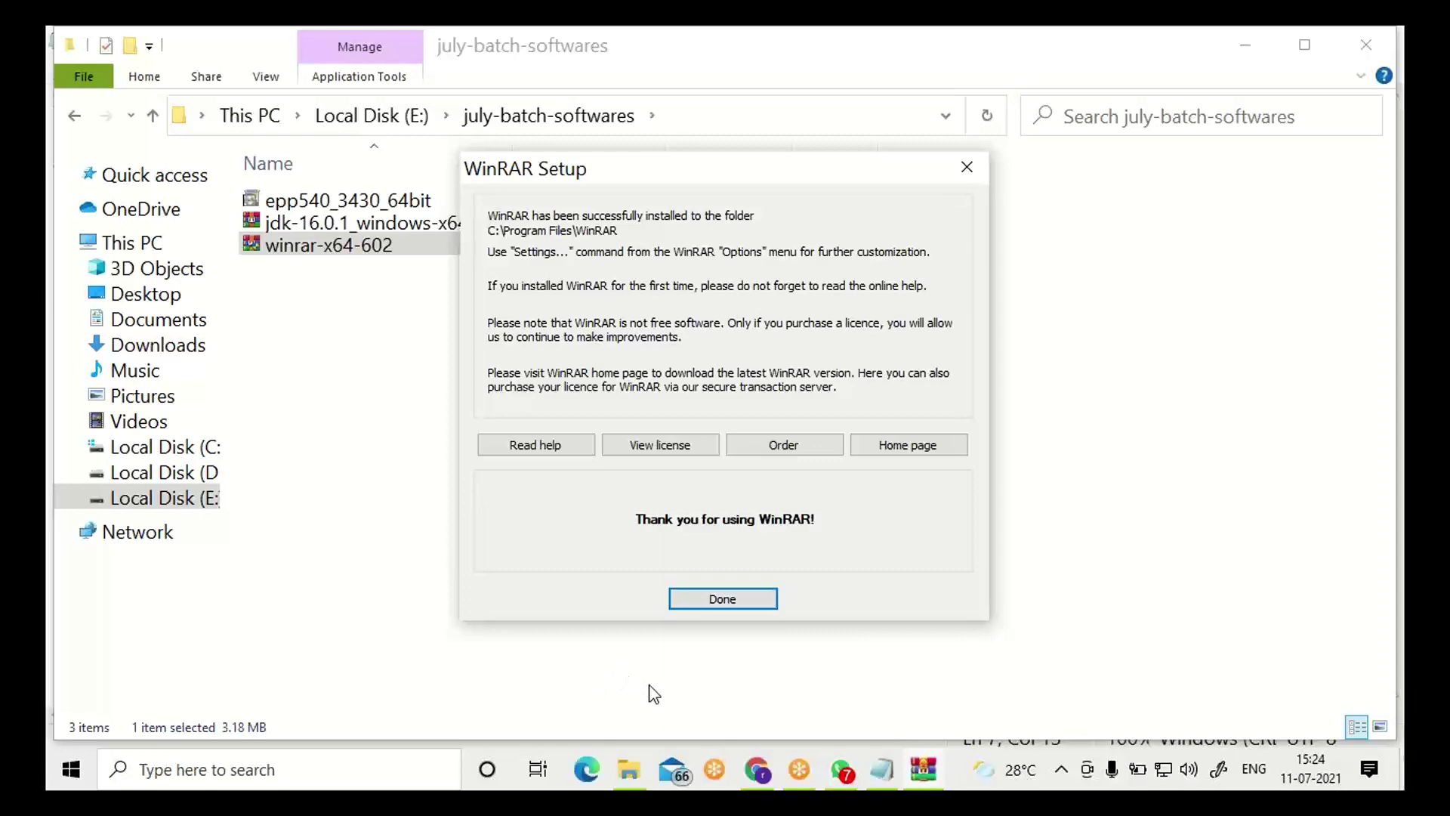
pyautogui.click(713, 599)
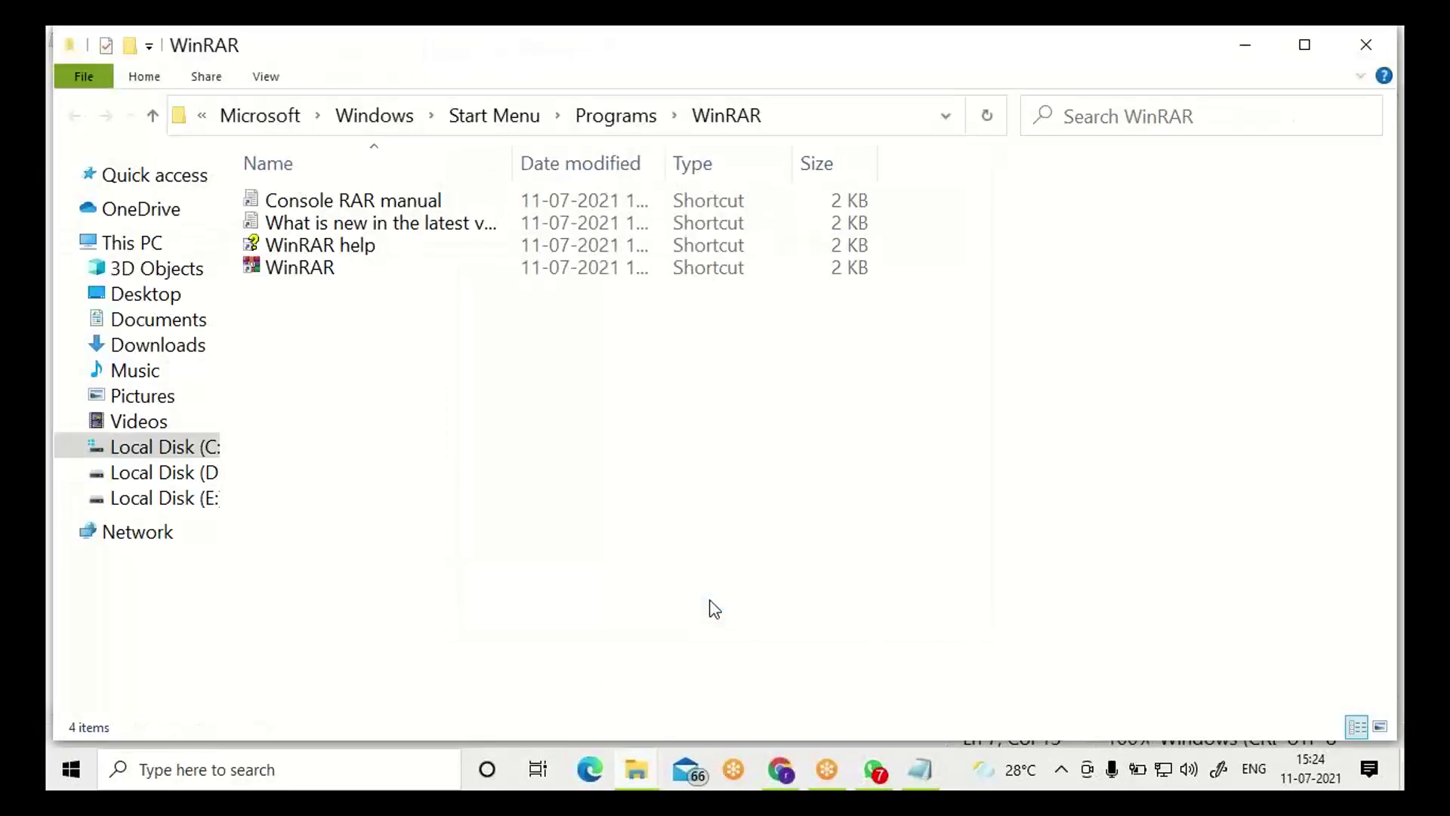
pyautogui.moveTo(352, 57); pyautogui.dragTo(604, 189)
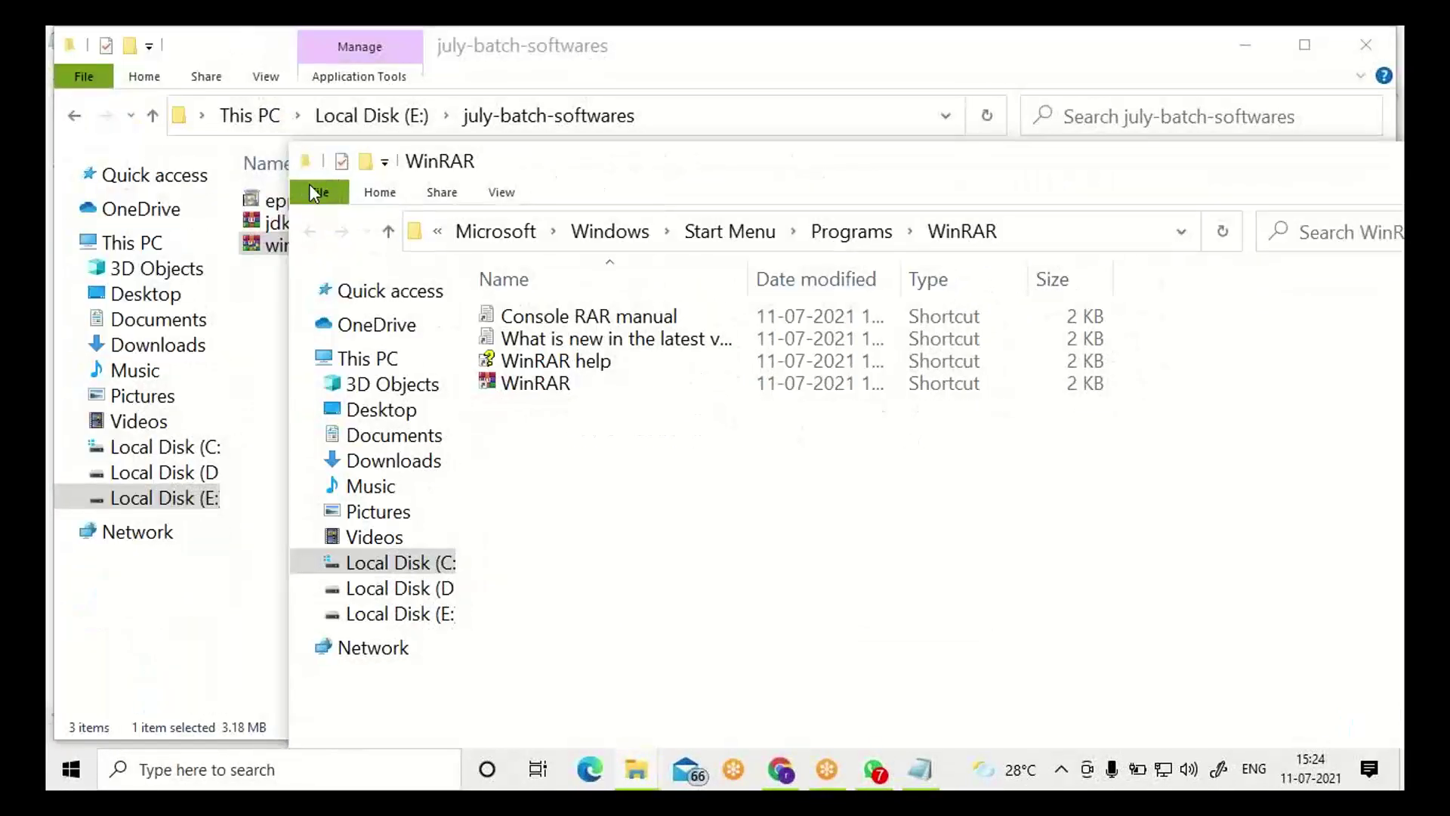
pyautogui.click(305, 161)
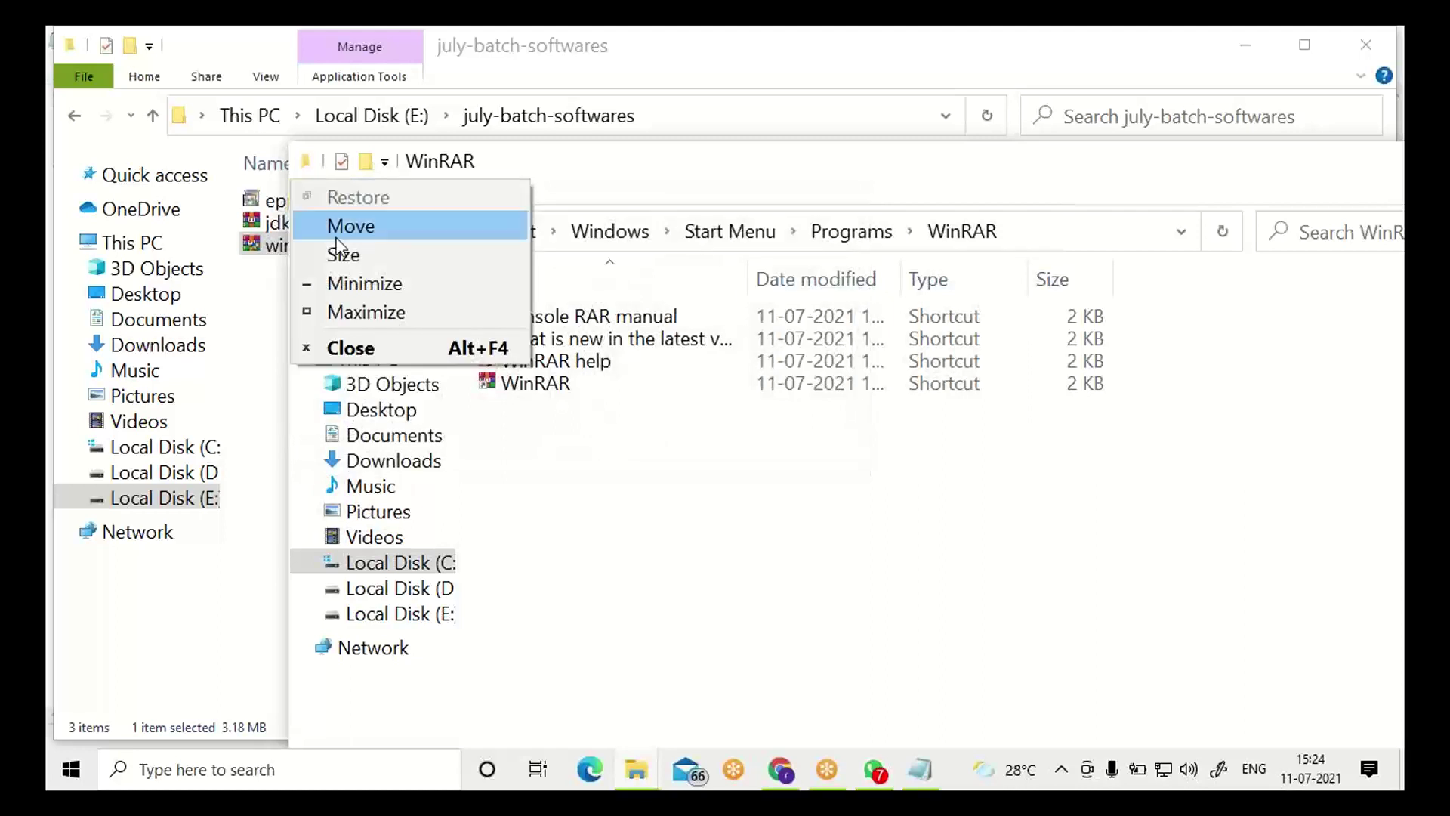
pyautogui.click(352, 349)
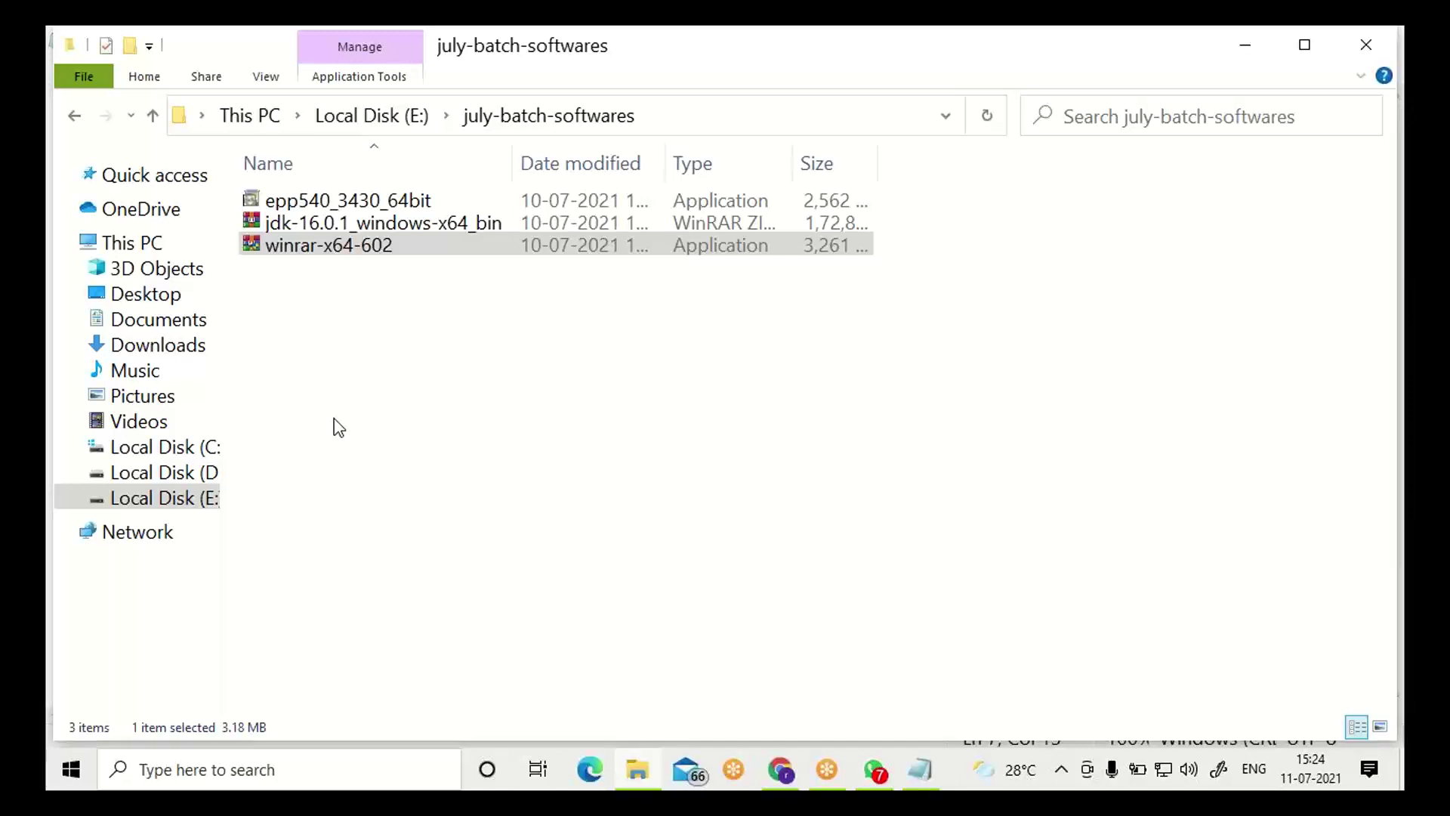
# - Check the JDK entry in the Notepad software list and return to the july-batch-softwares folder in File Explorer
pyautogui.click(652, 783)
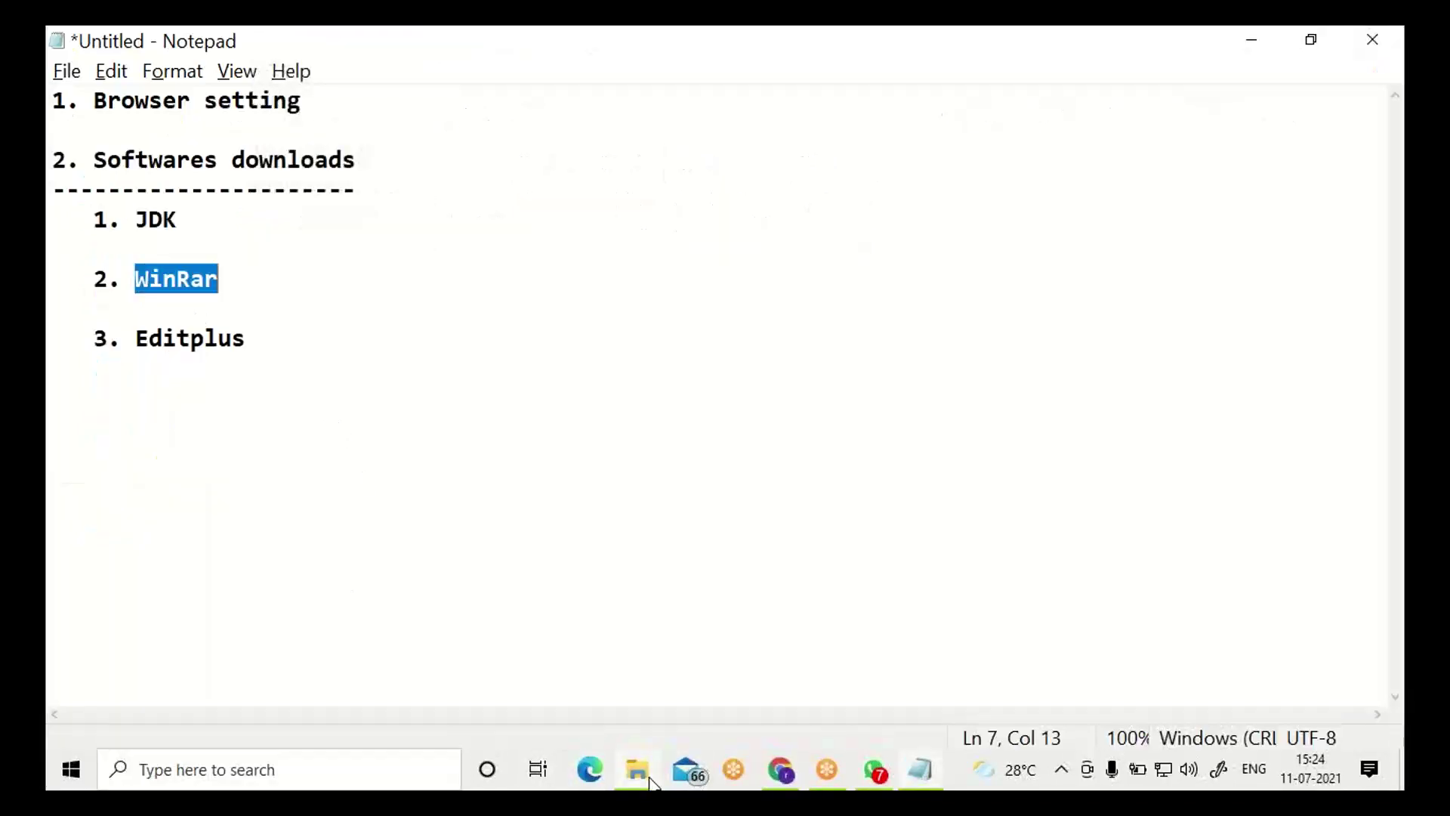
pyautogui.doubleClick(158, 227)
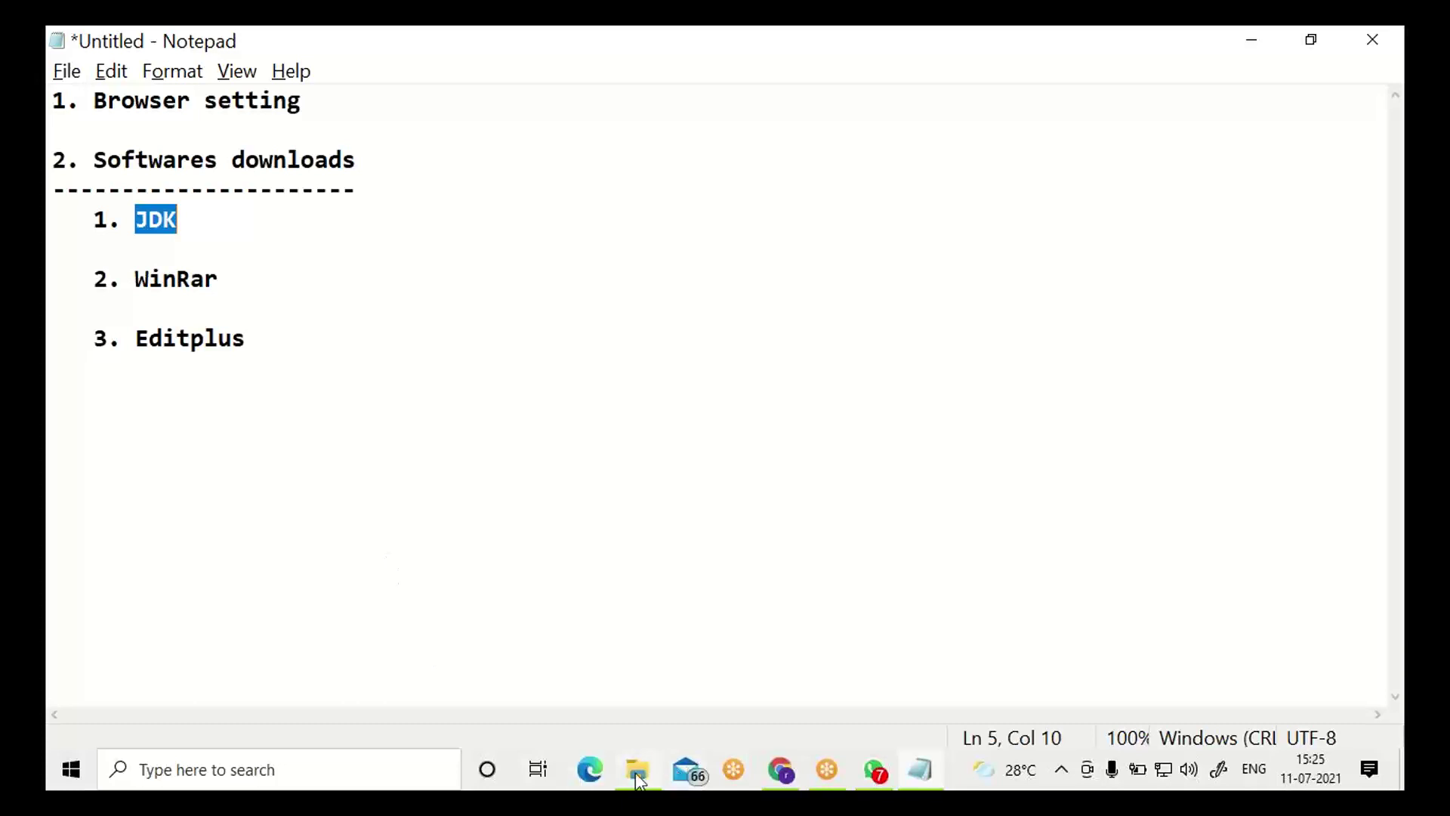
pyautogui.moveTo(638, 782)
pyautogui.click(636, 715)
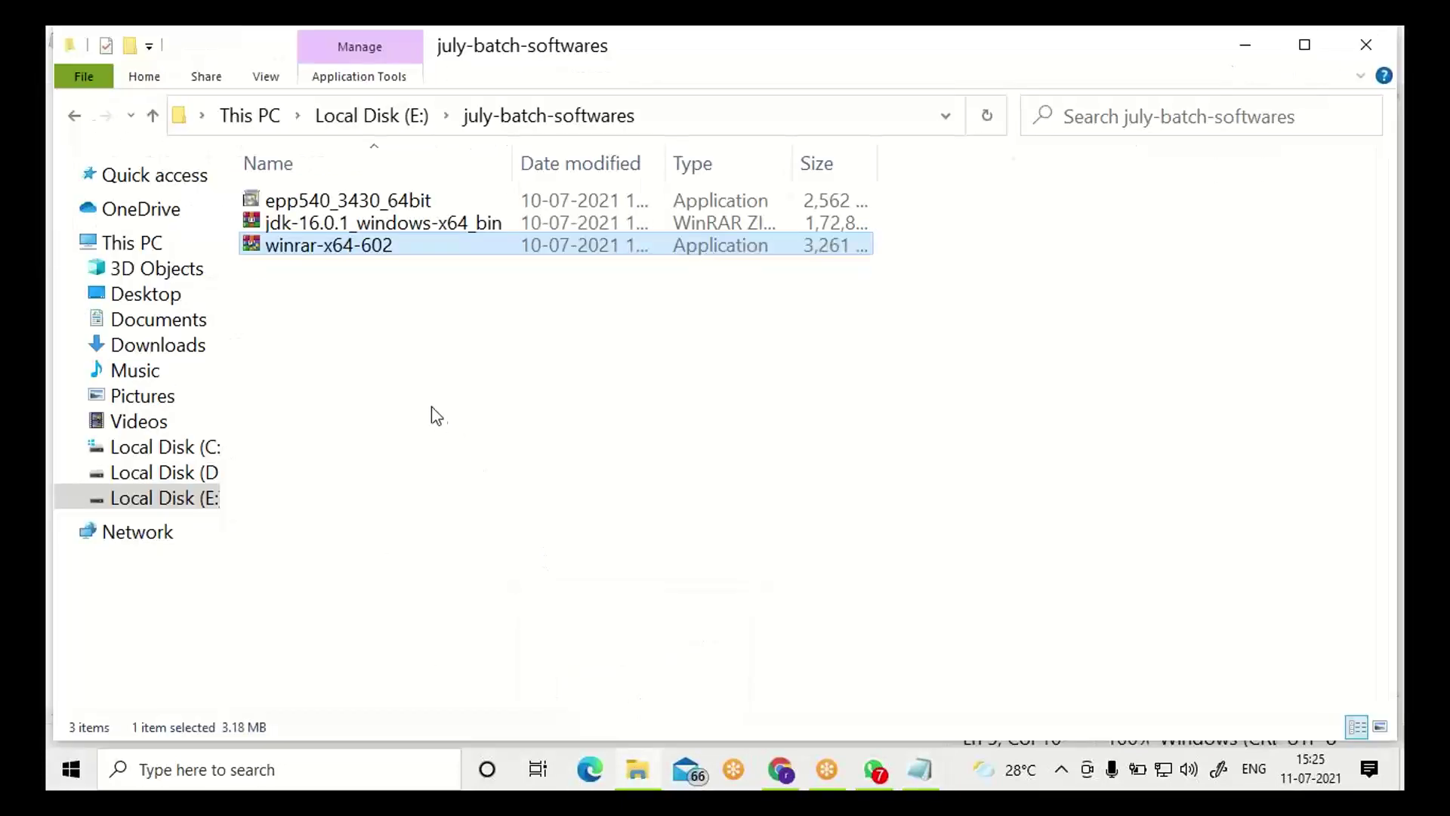
# - Extract the jdk-16.0.1_windows-x64_bin zip with WinRAR into a folder of the same name and widen the file list's Name column
pyautogui.click(479, 224)
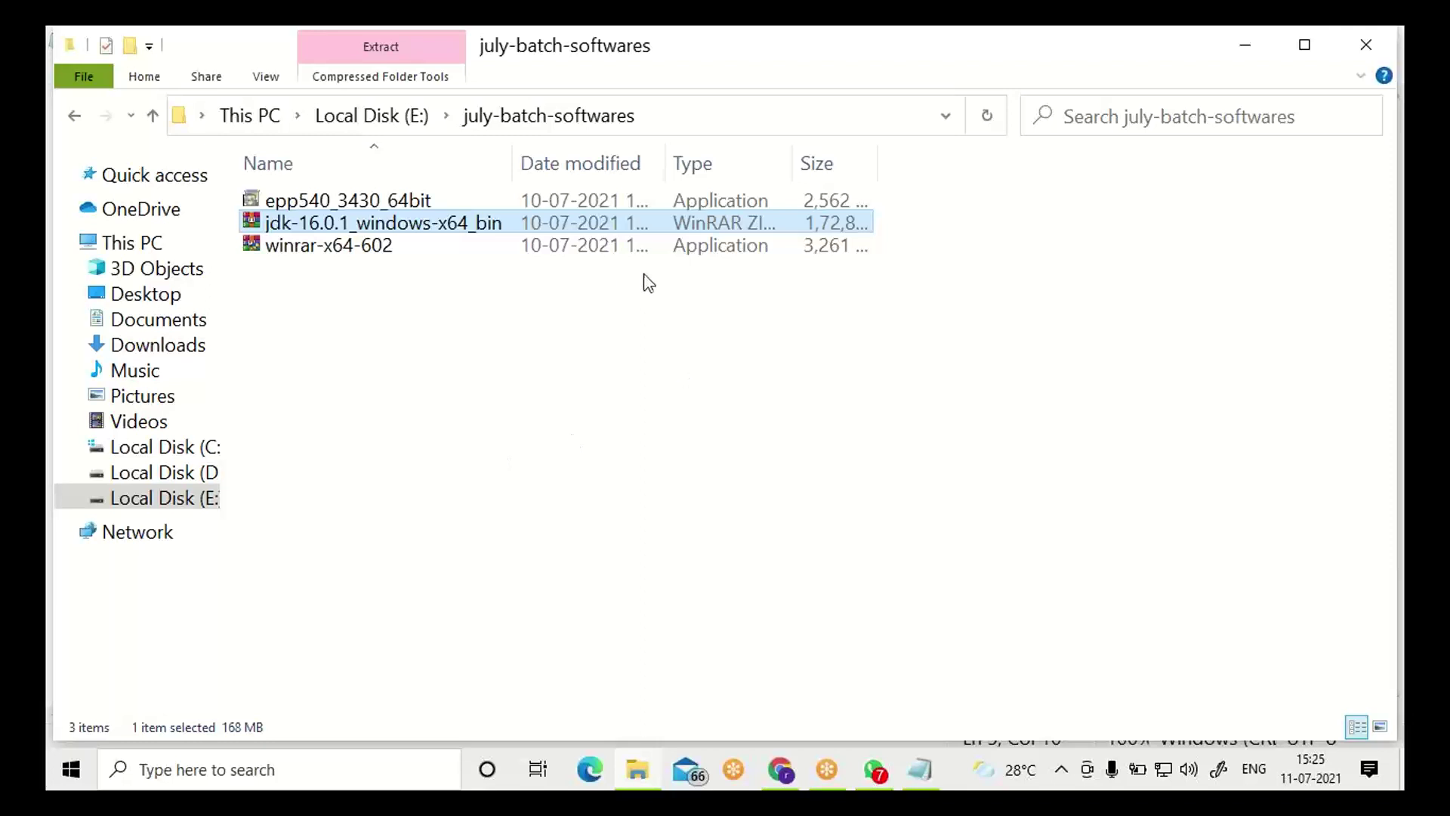
pyautogui.doubleClick(446, 219)
pyautogui.rightClick(446, 220)
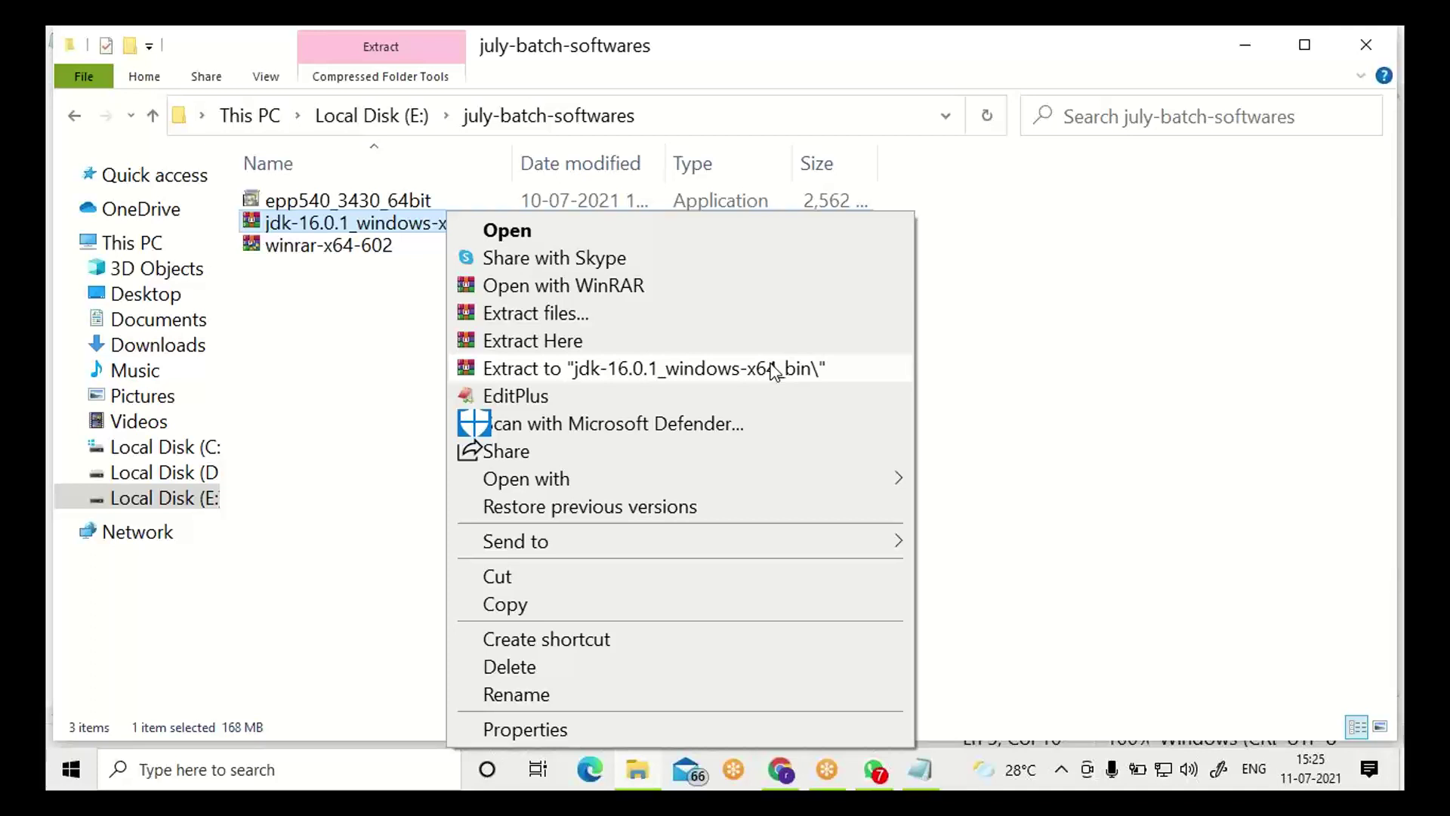
pyautogui.click(802, 370)
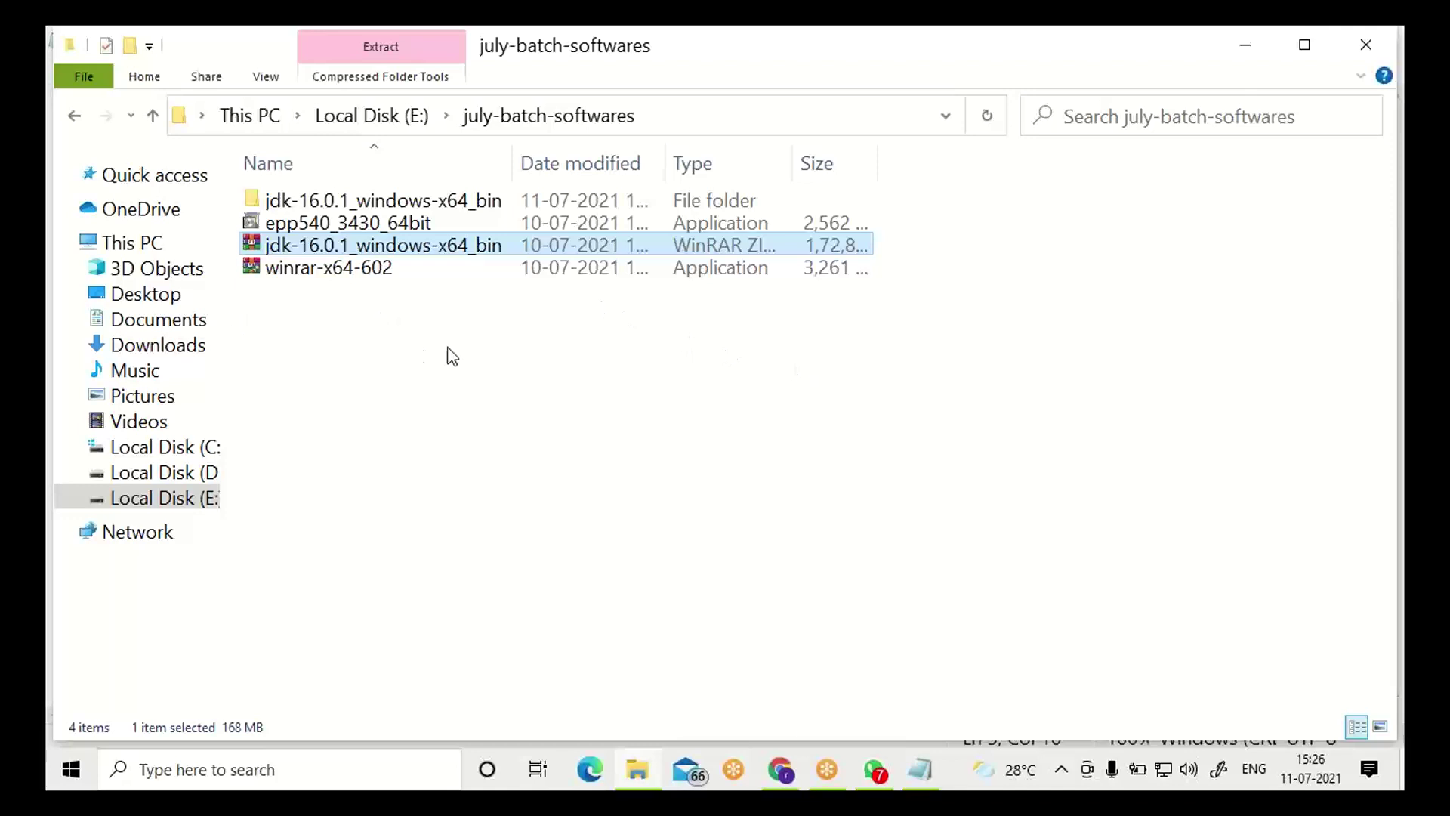
pyautogui.moveTo(511, 146); pyautogui.dragTo(648, 155)
pyautogui.click(468, 202)
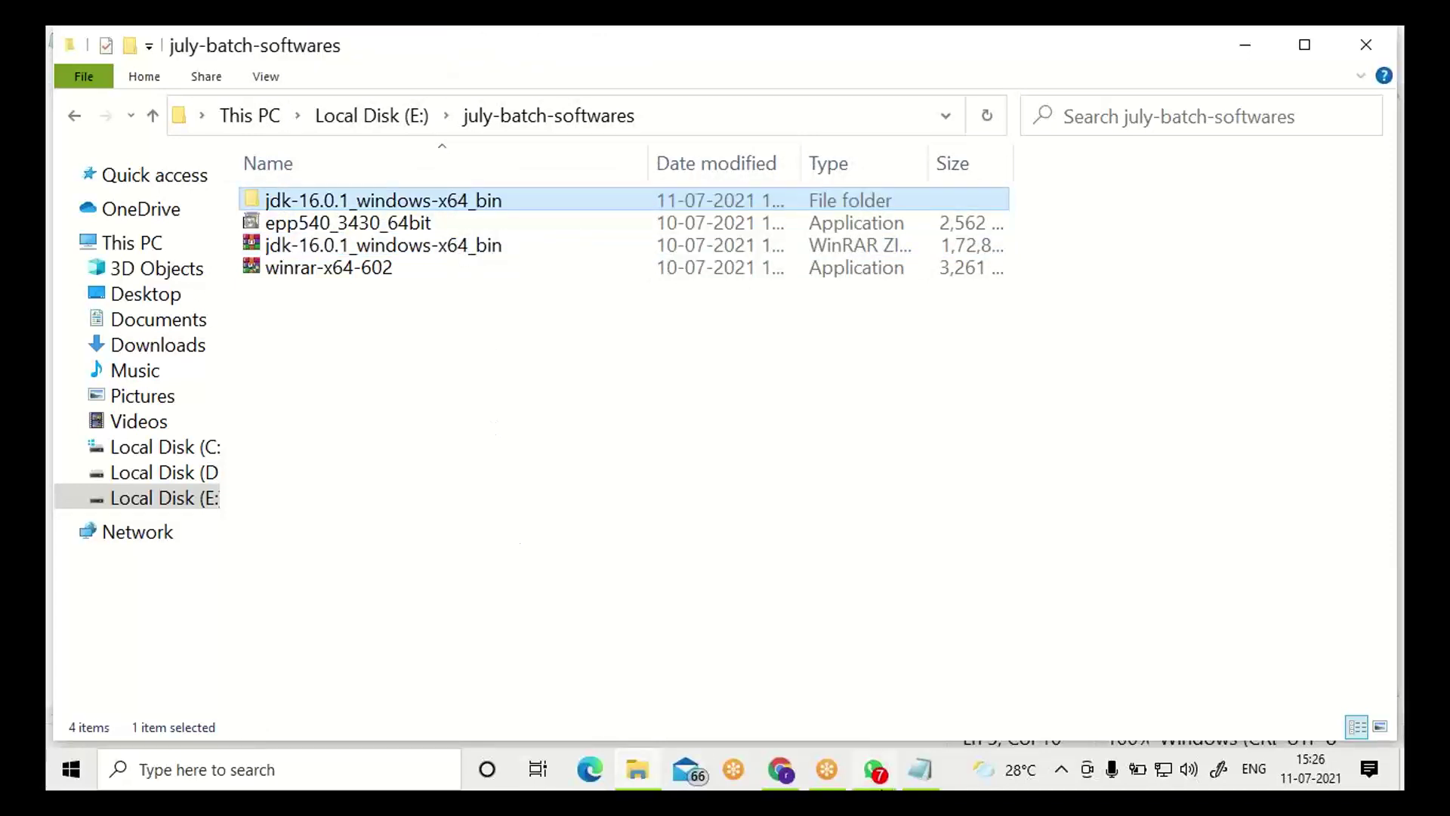
# - Open the extracted jdk-16.0.1_windows-x64_bin folder and go into jdk-16.0.1\bin
pyautogui.moveTo(876, 769)
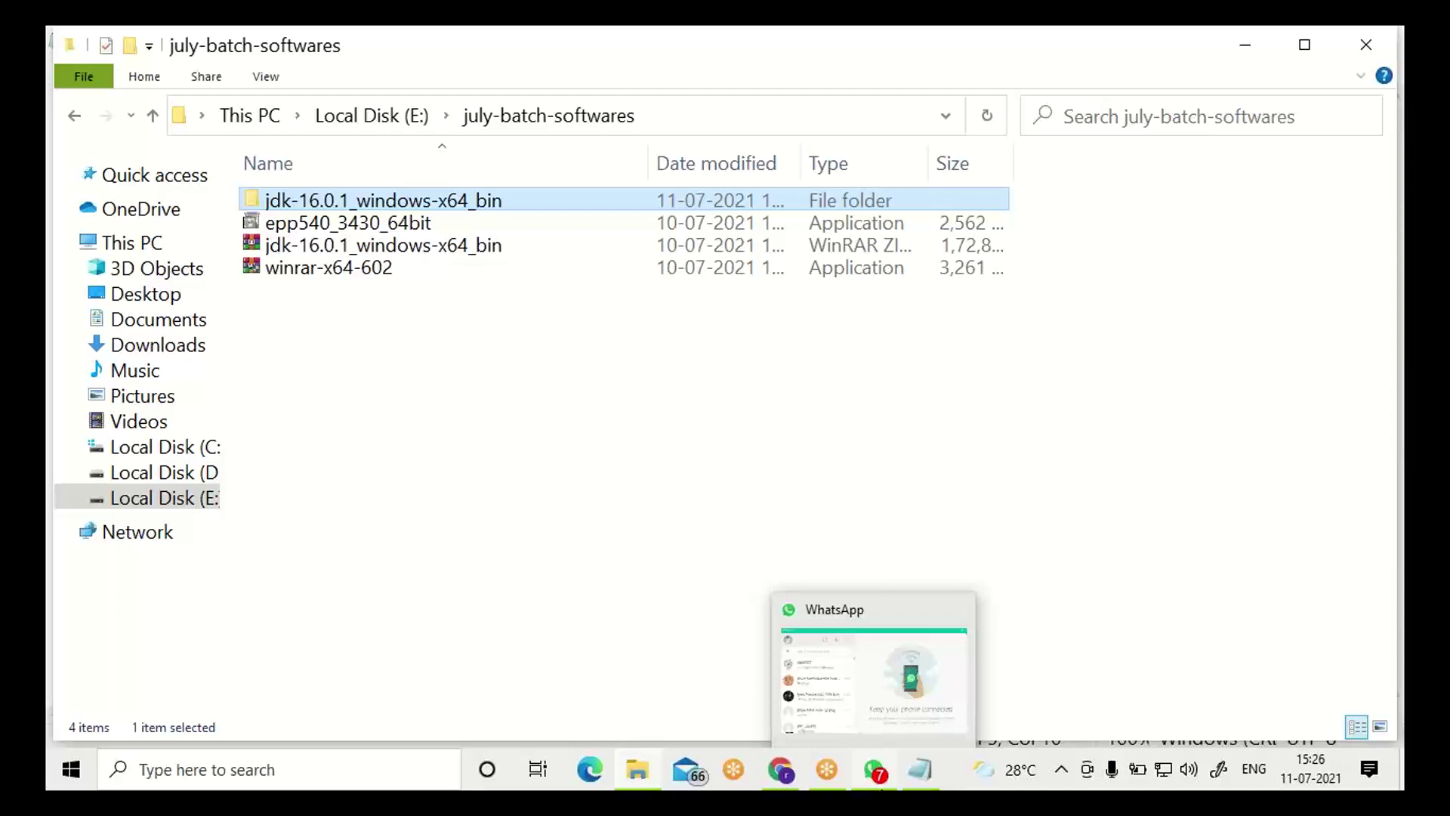
pyautogui.click(515, 244)
pyautogui.rightClick(537, 252)
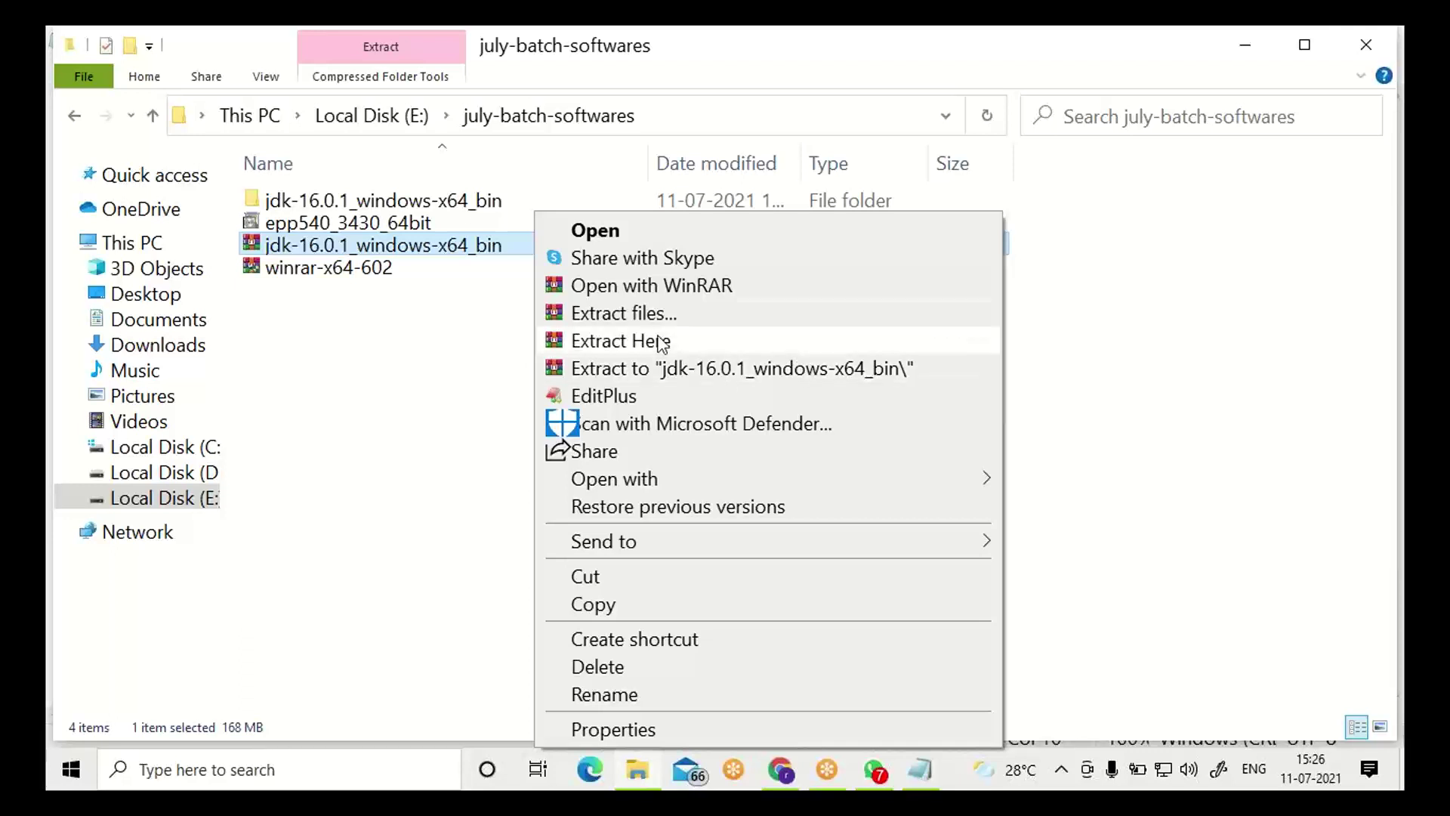
pyautogui.click(473, 206)
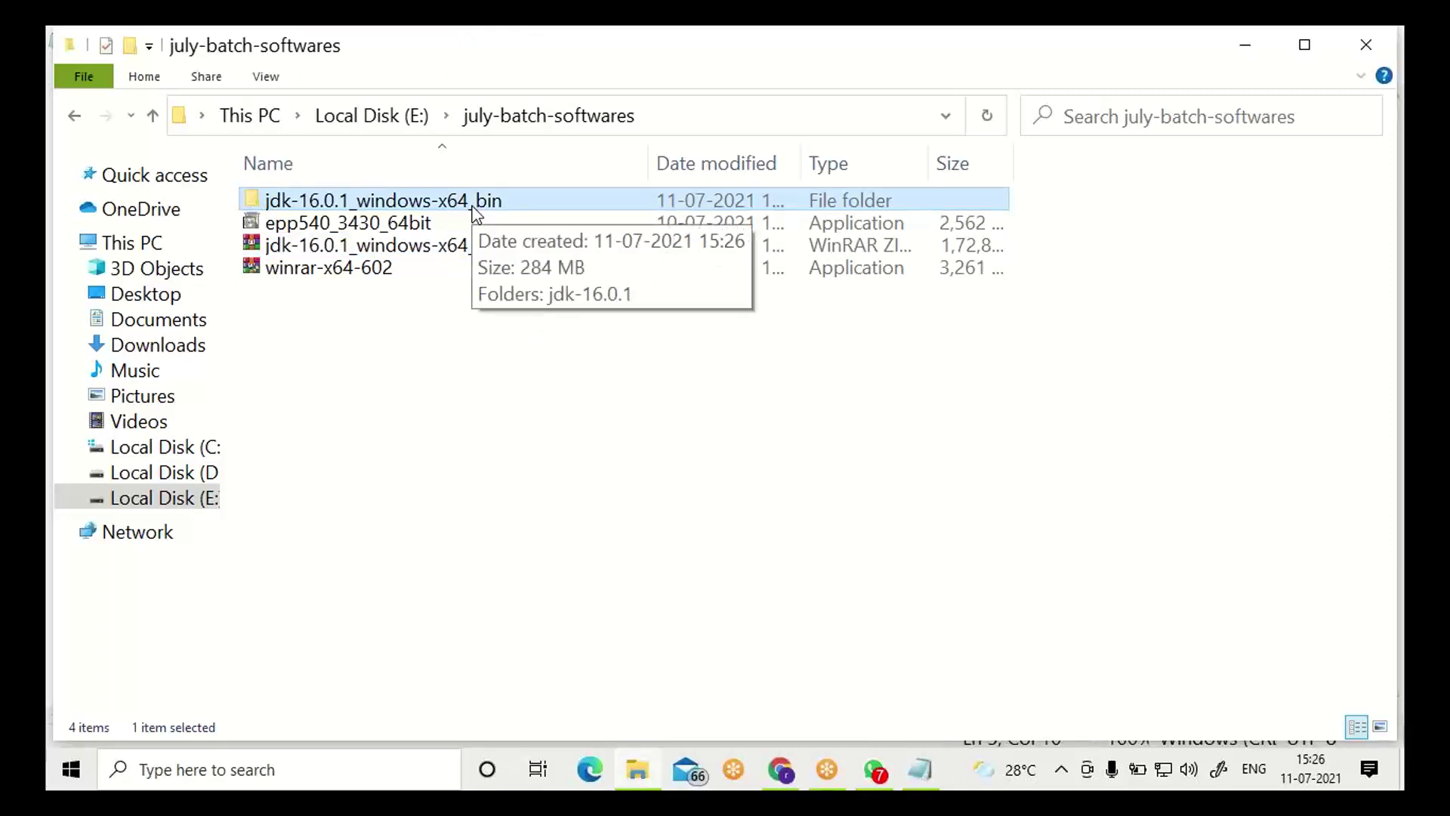
pyautogui.doubleClick(473, 204)
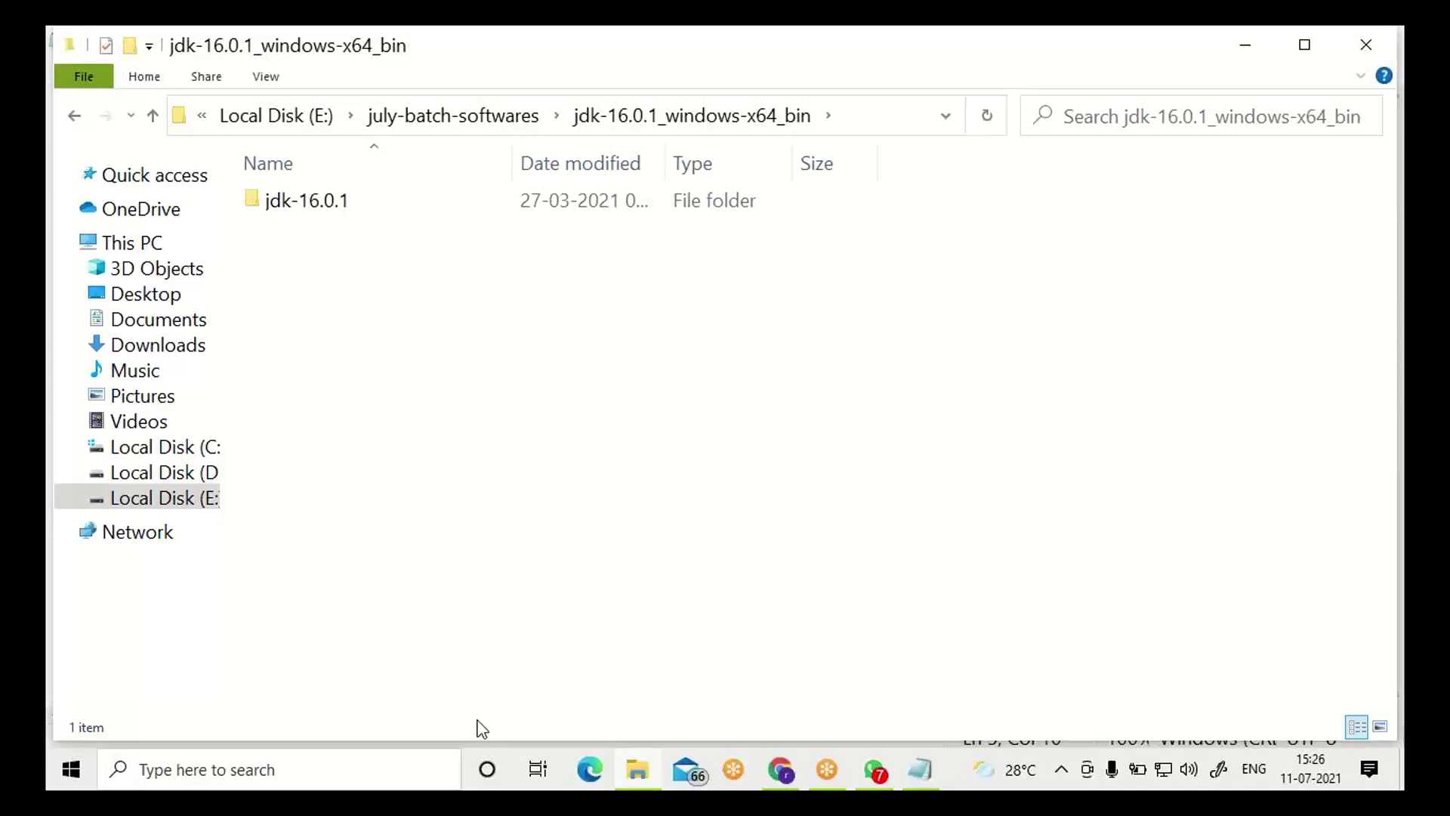
pyautogui.click(389, 210)
pyautogui.doubleClick(388, 210)
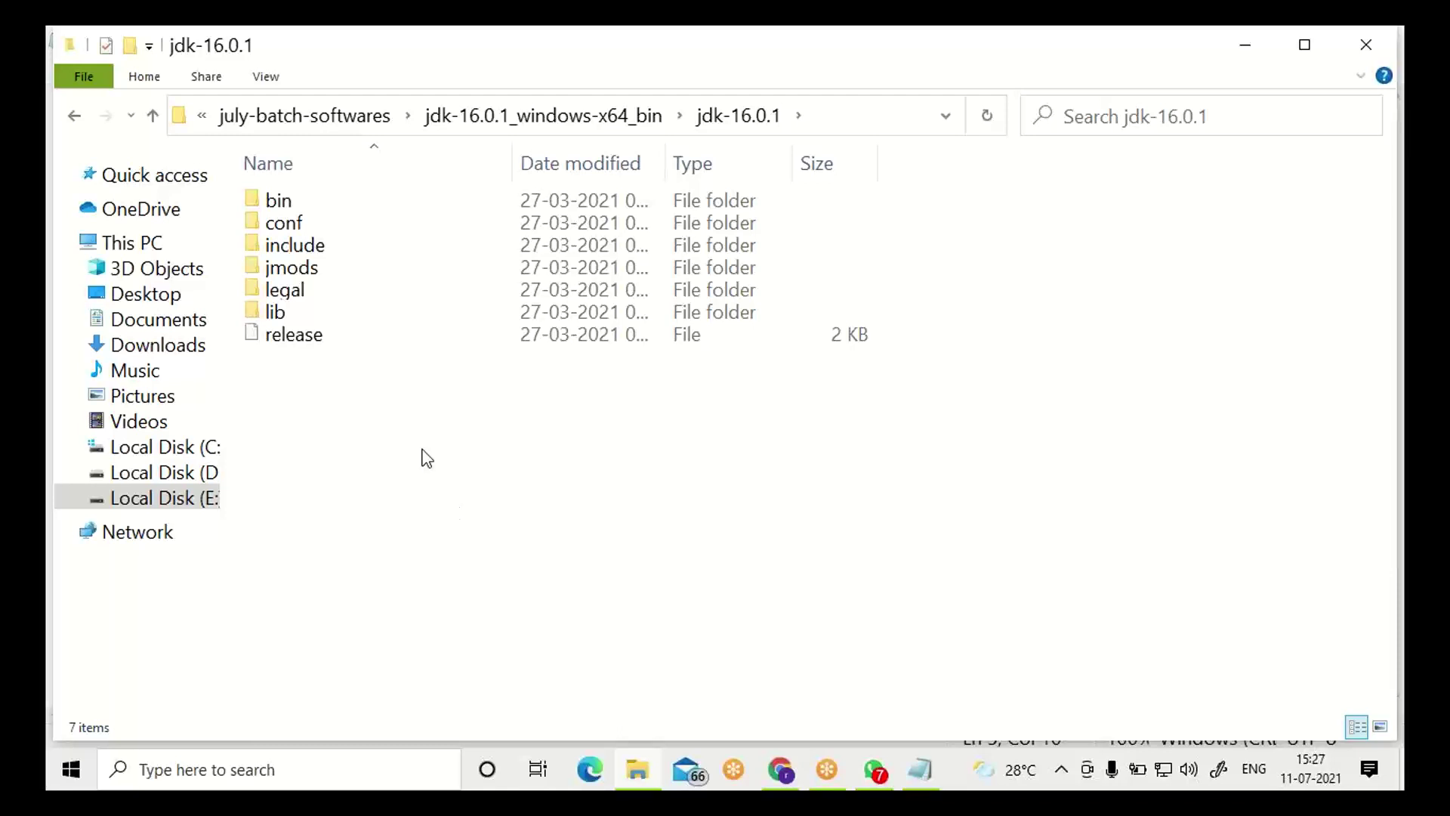
pyautogui.click(302, 208)
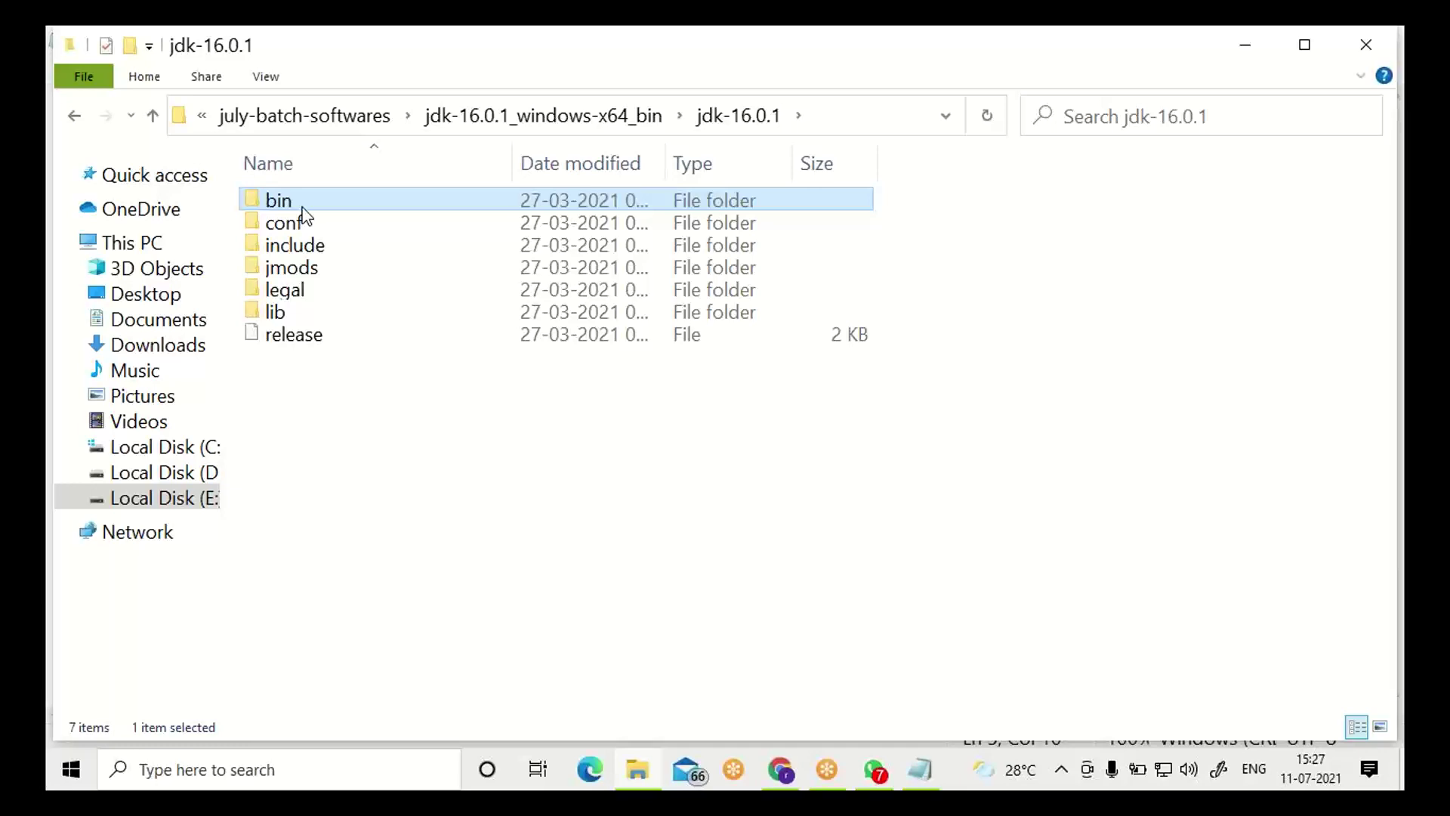
pyautogui.doubleClick(303, 206)
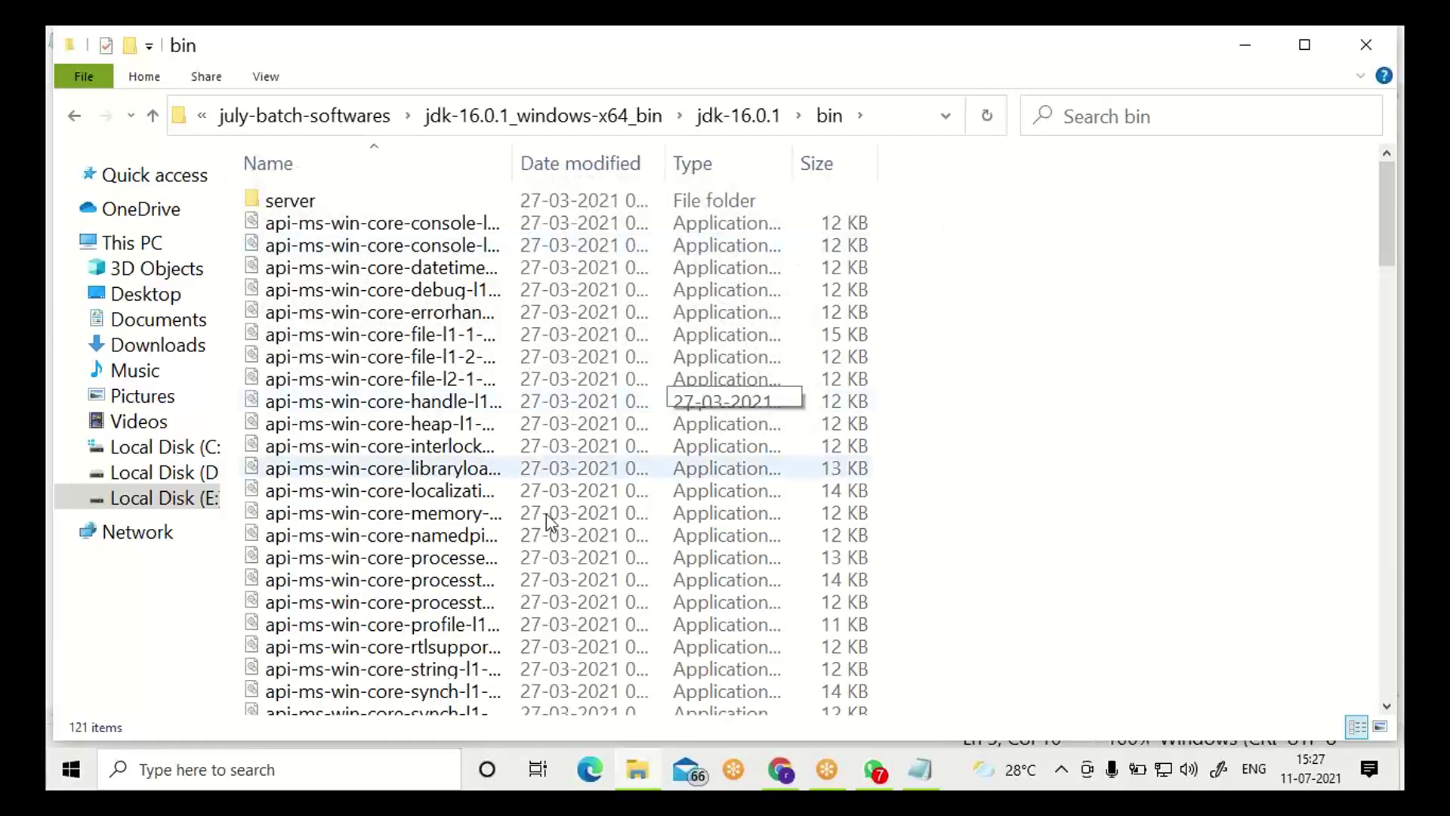
# - Look through the JDK bin folder's file list for the Java tools such as java, javac and javadoc
pyautogui.click(420, 474)
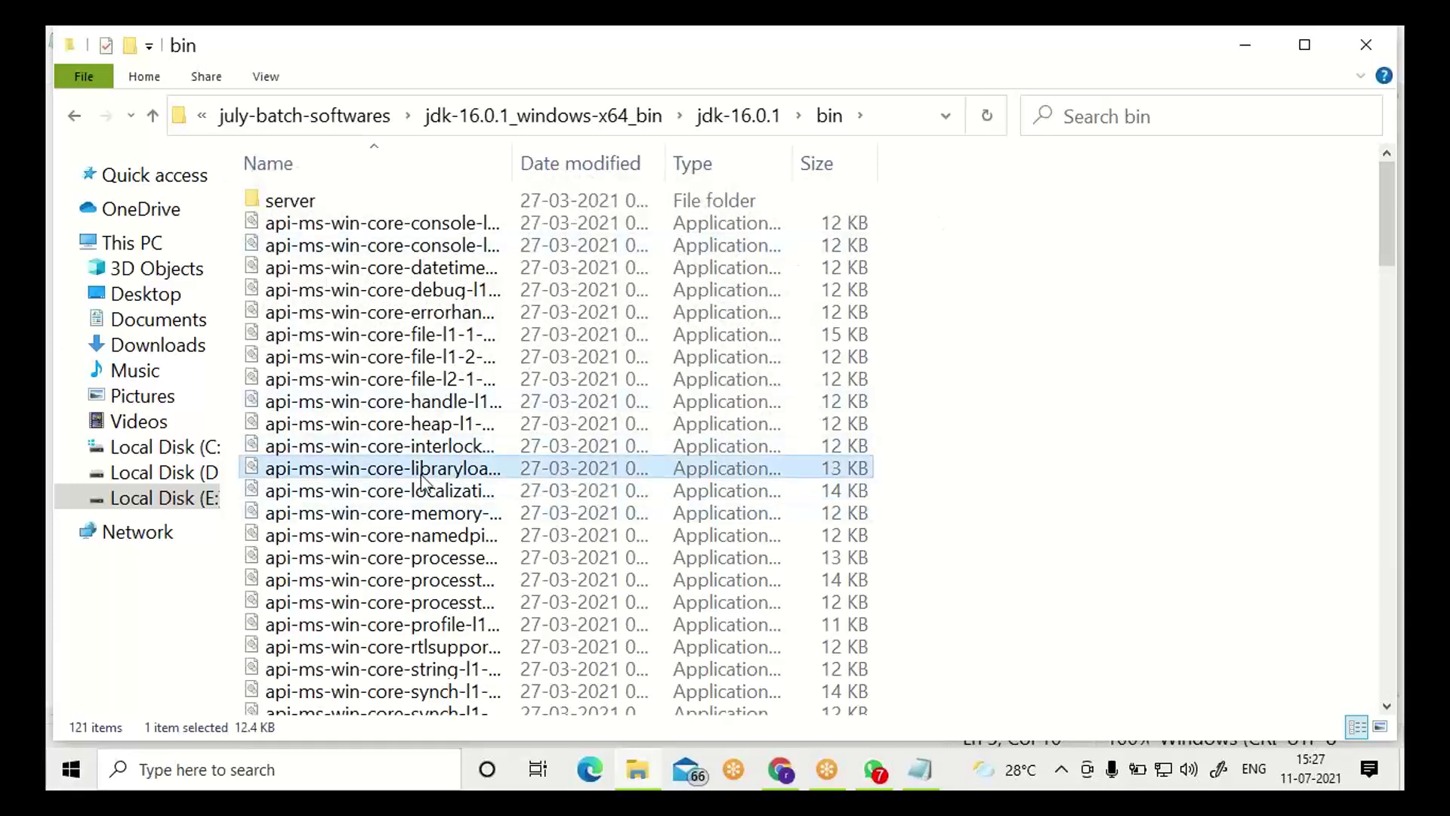
pyautogui.scroll(-13, 421, 480)
pyautogui.scroll(-5, 424, 484)
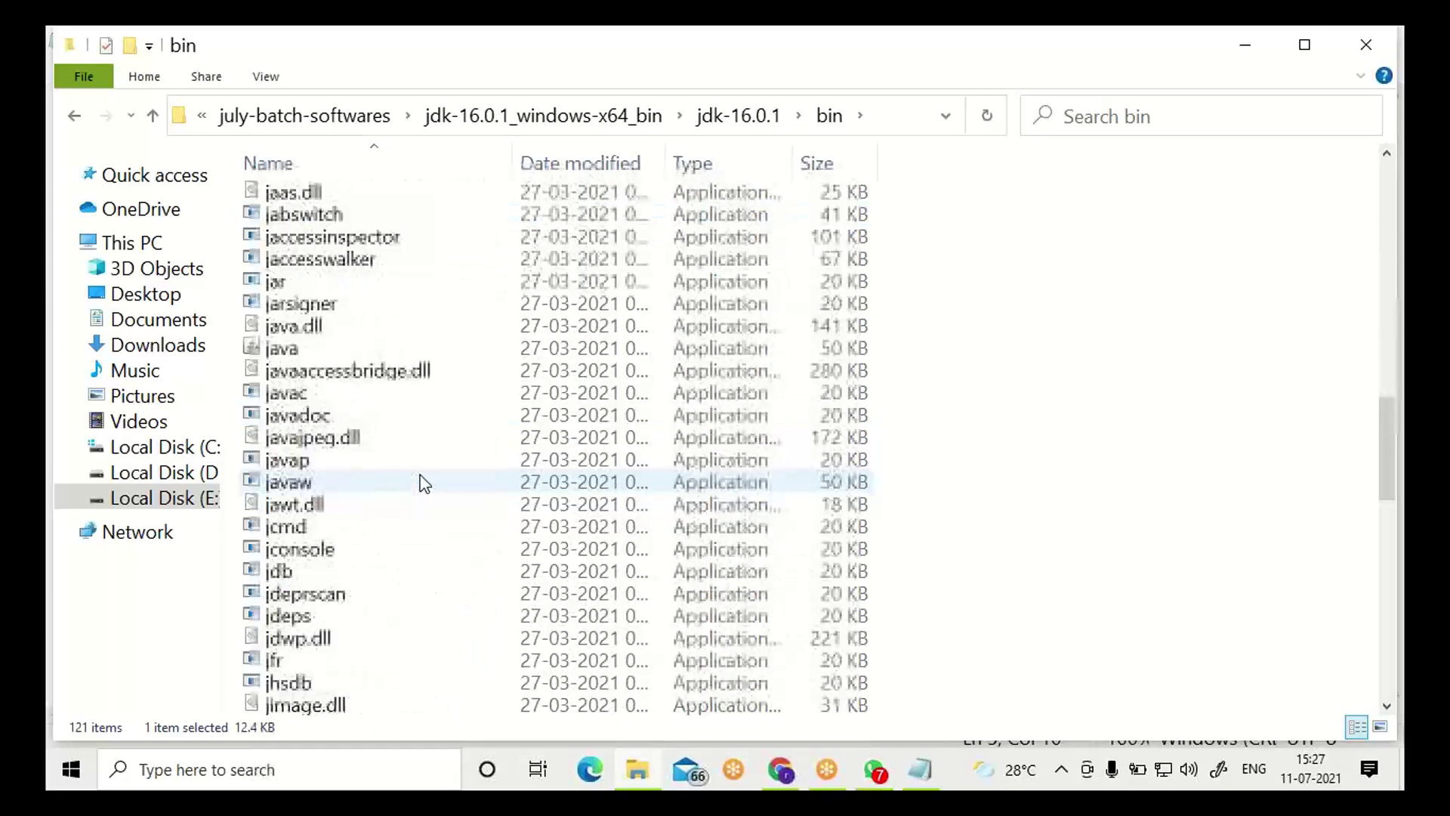
pyautogui.scroll(-14, 427, 483)
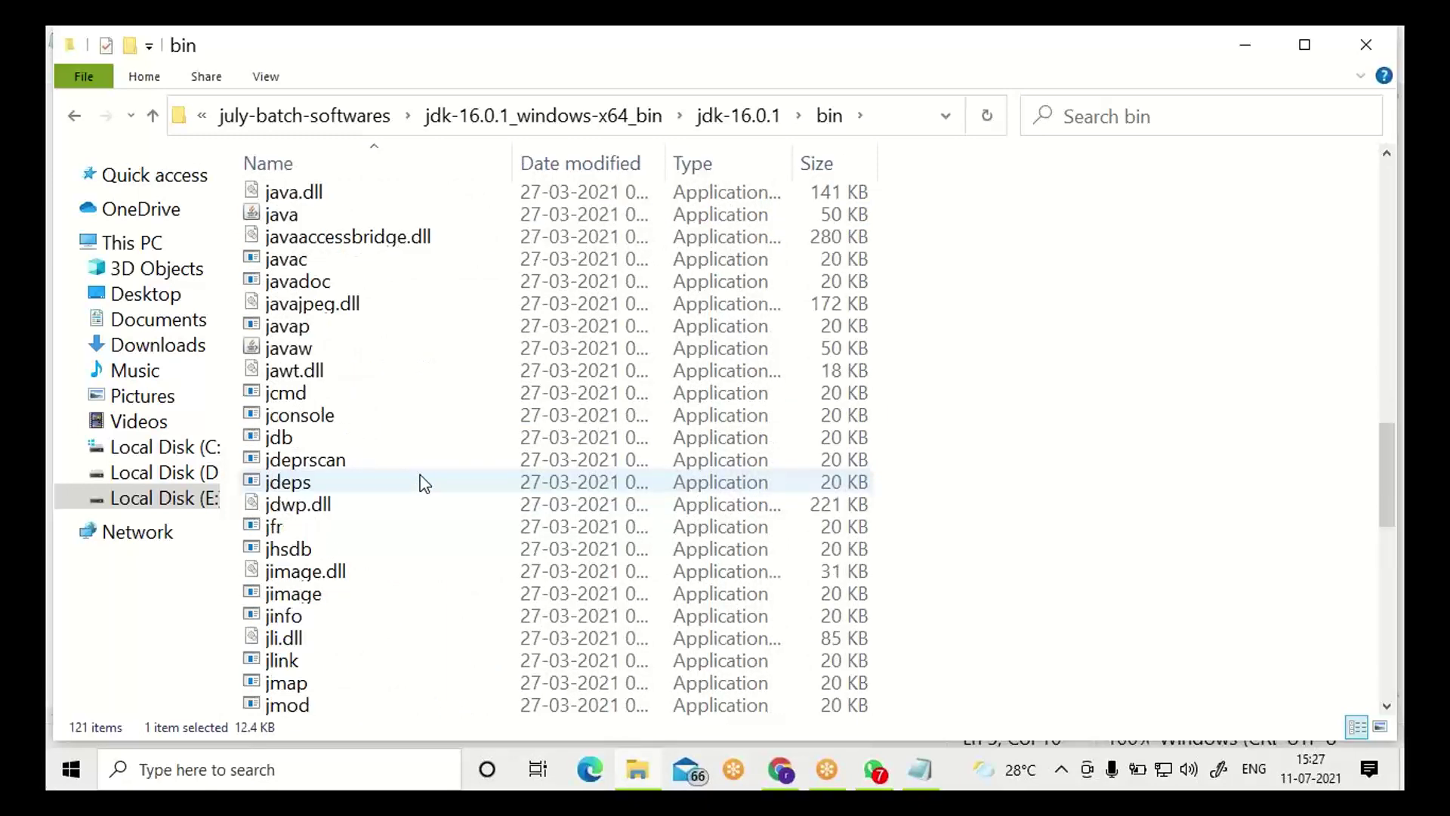
pyautogui.scroll(12, 428, 482)
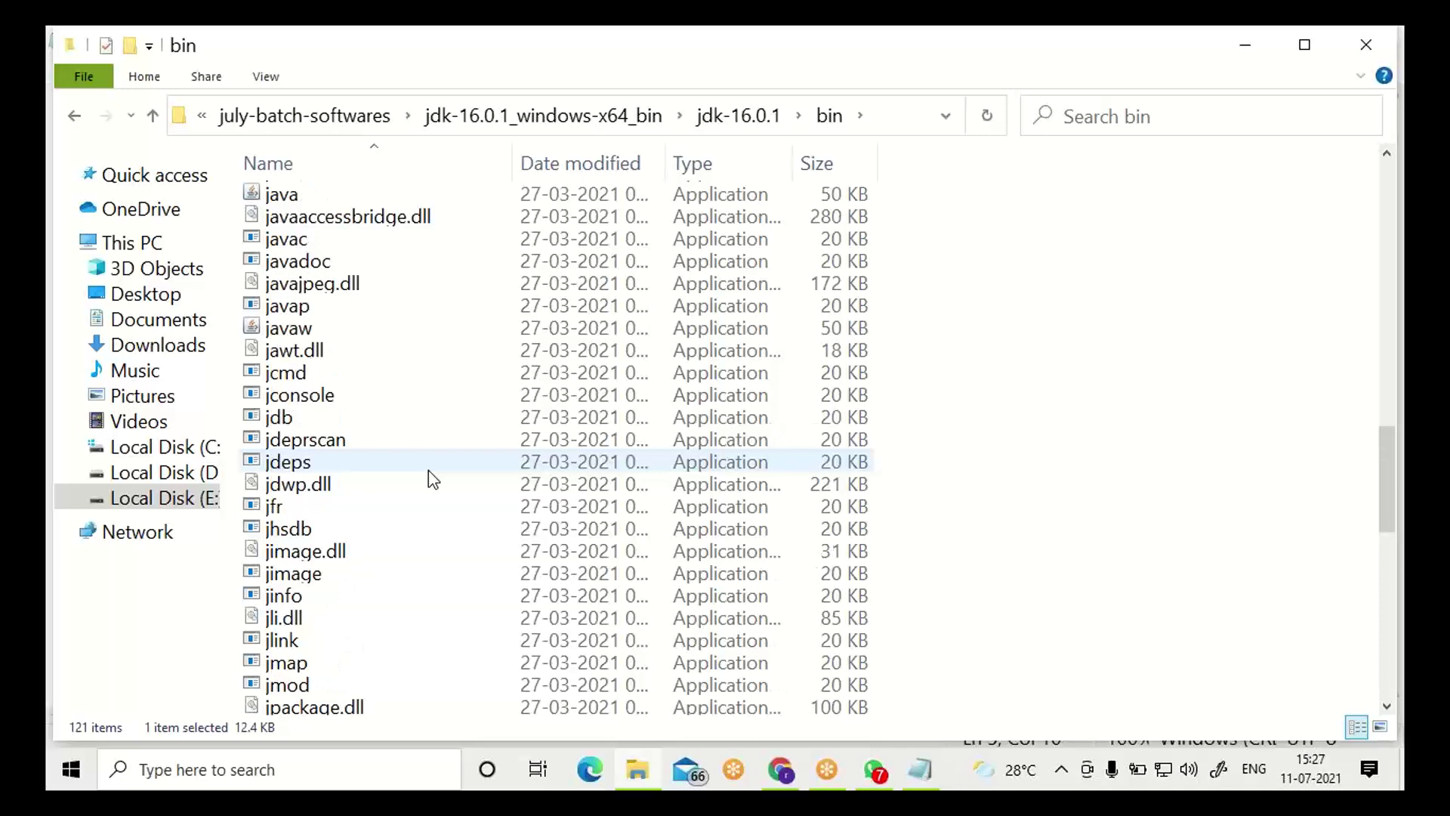
pyautogui.scroll(1, 443, 445)
pyautogui.moveTo(448, 451)
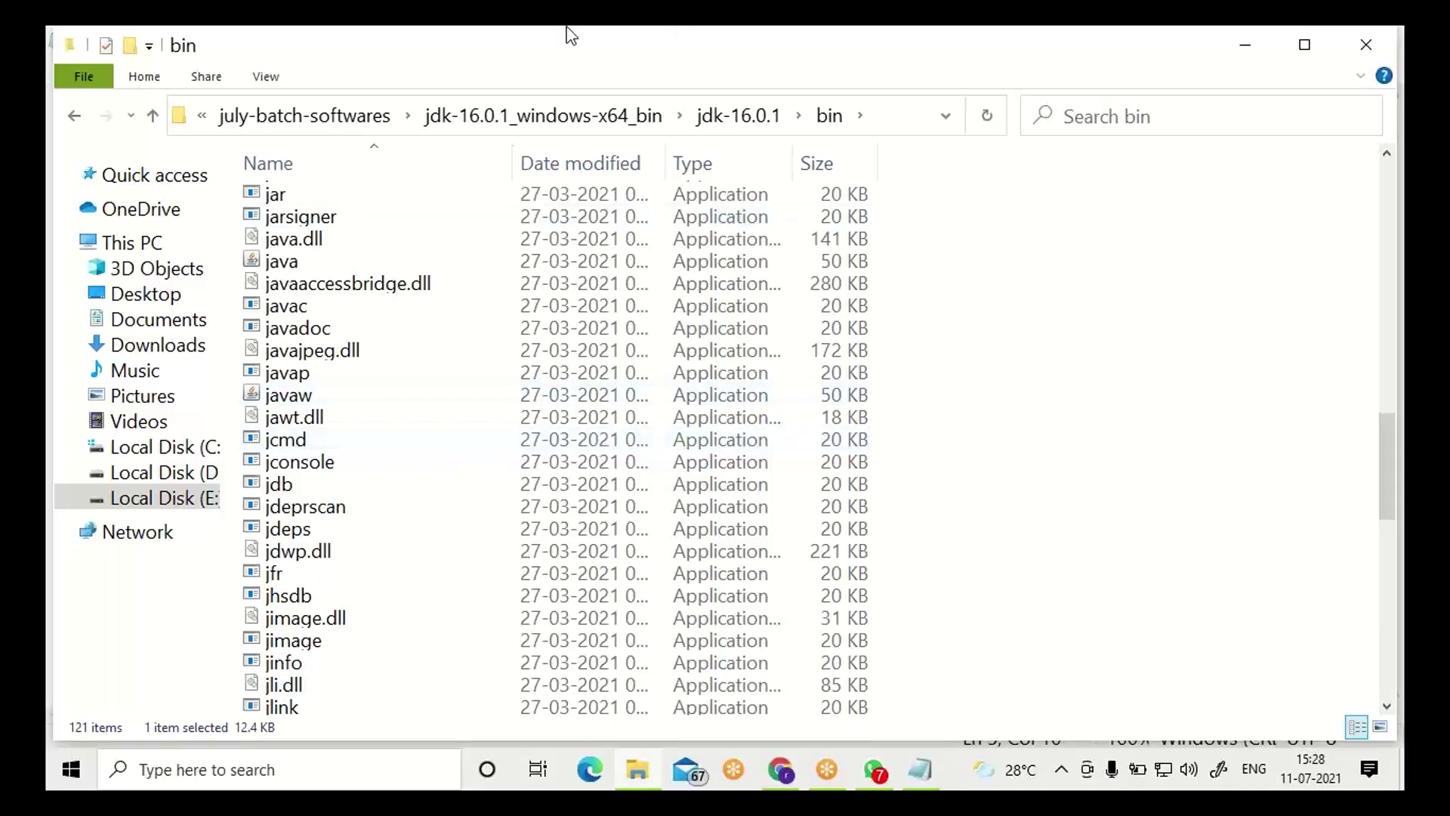
# - Copy the full path of the JDK bin folder, E:\july-batch-softwares\jdk-16.0.1_windows-x64_bin\jdk-16.0.1\bin
pyautogui.click(891, 121)
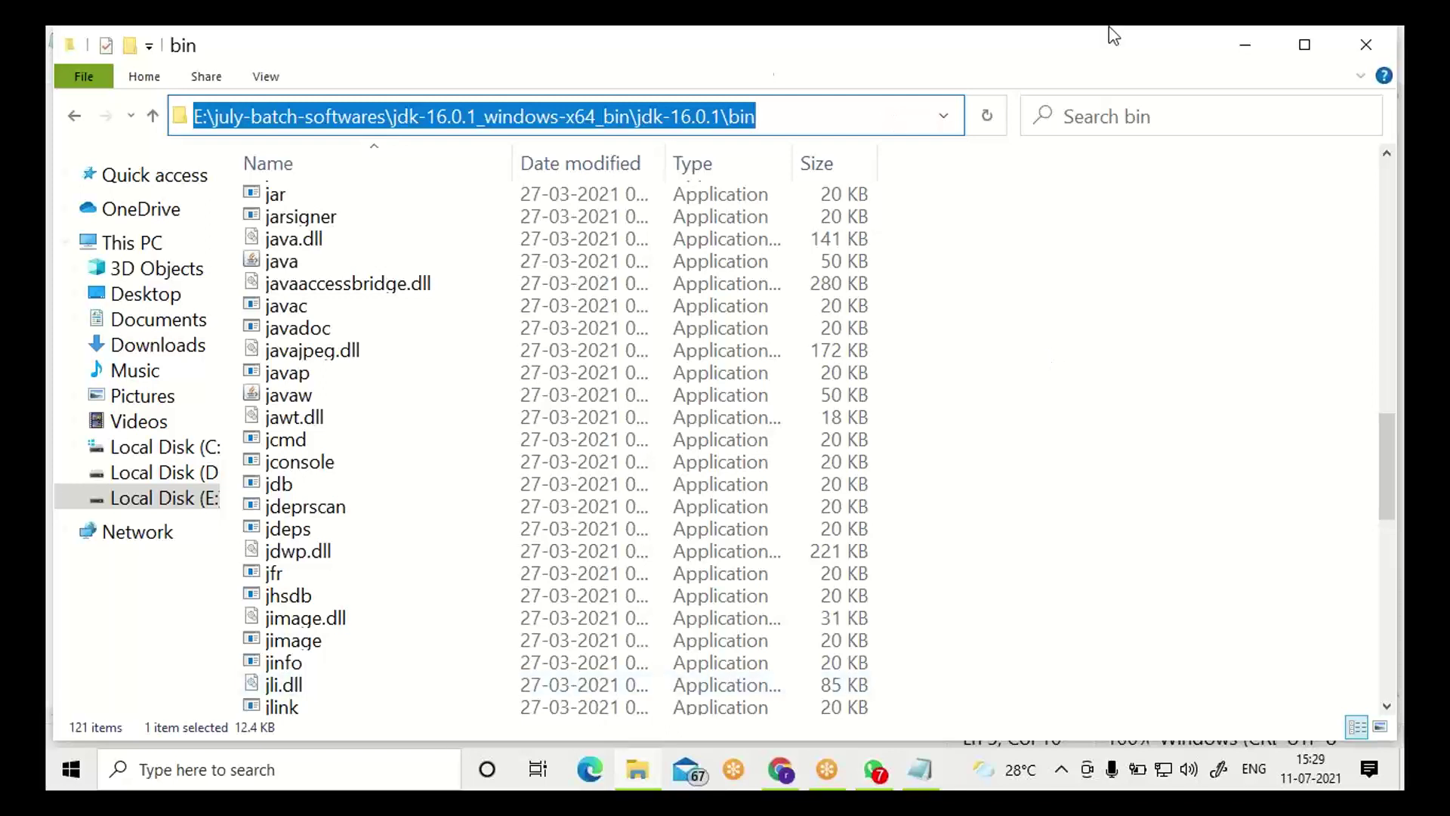
pyautogui.rightClick(667, 115)
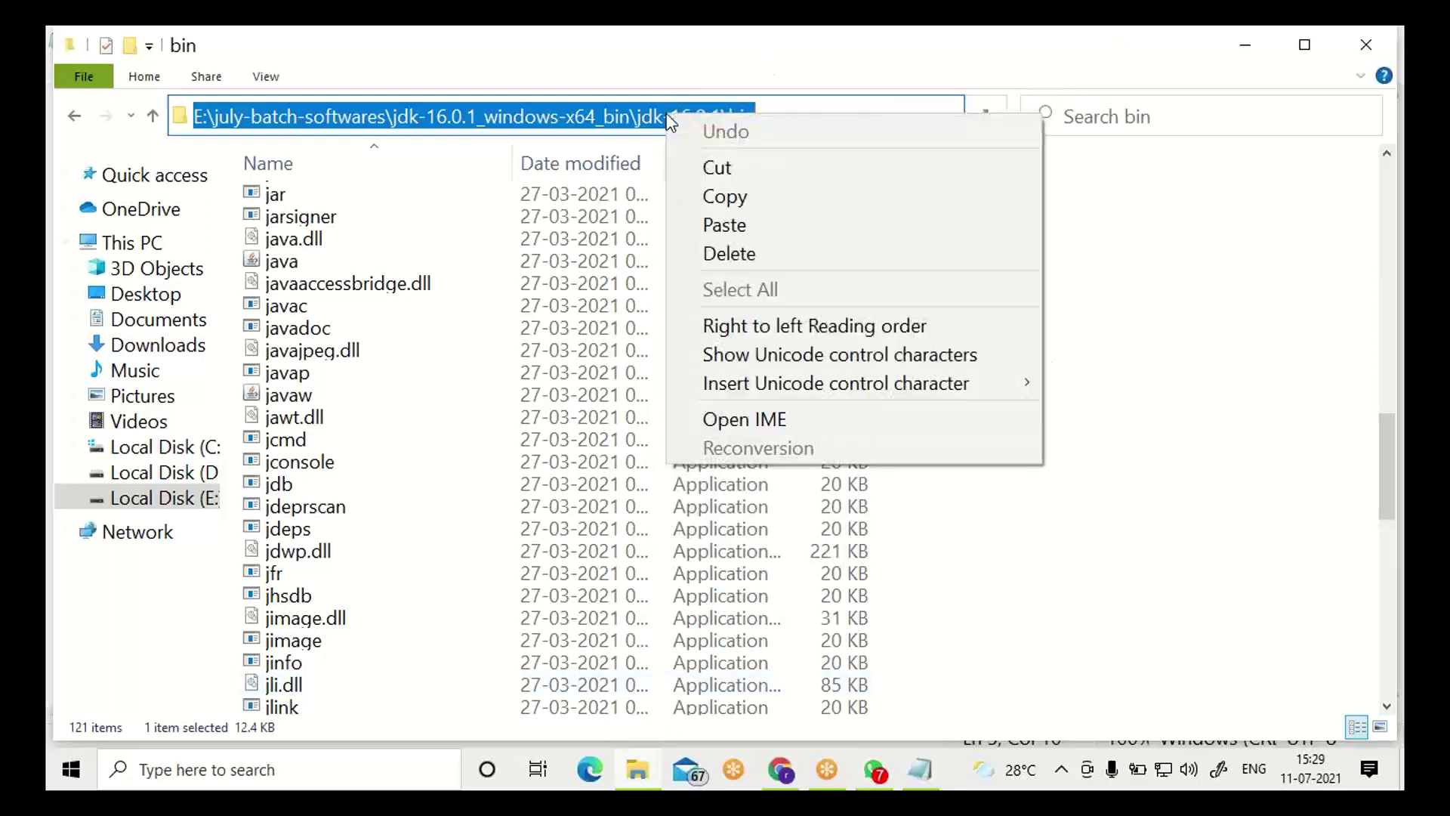
pyautogui.click(721, 195)
pyautogui.rightClick(667, 111)
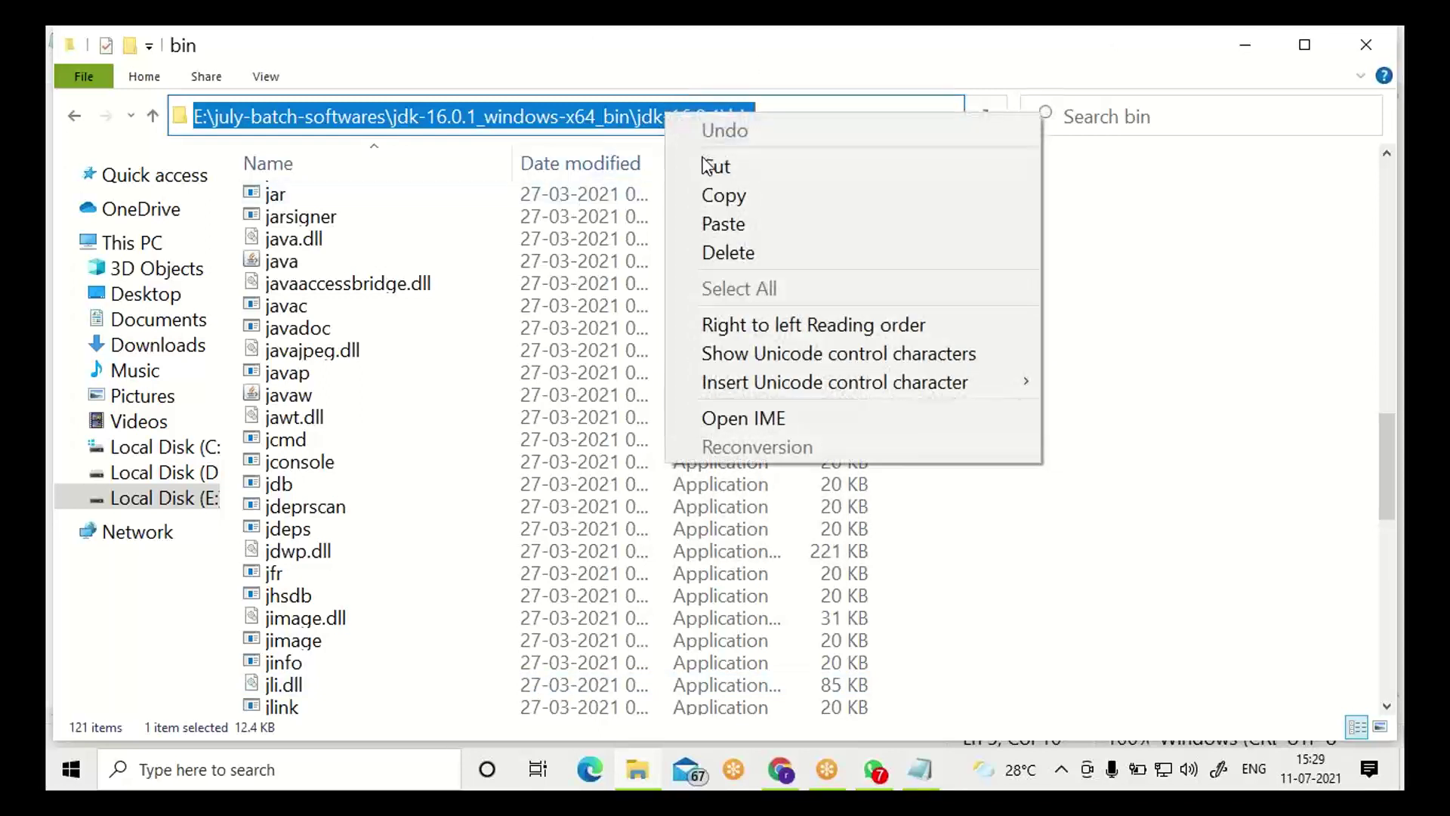
pyautogui.click(718, 193)
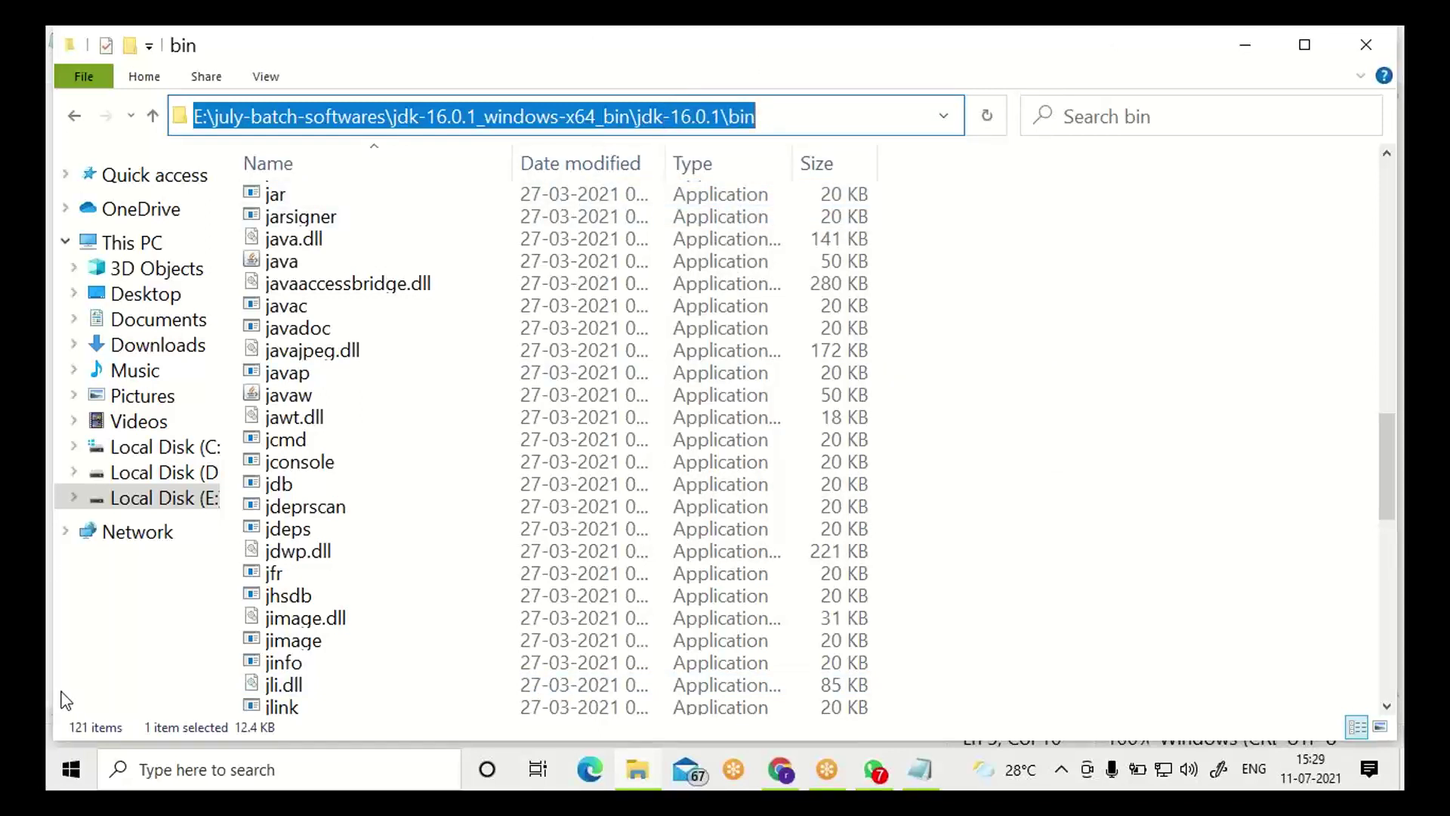
# - Open the Environment Variables dialog from the advanced system settings of This PC
pyautogui.click(133, 243)
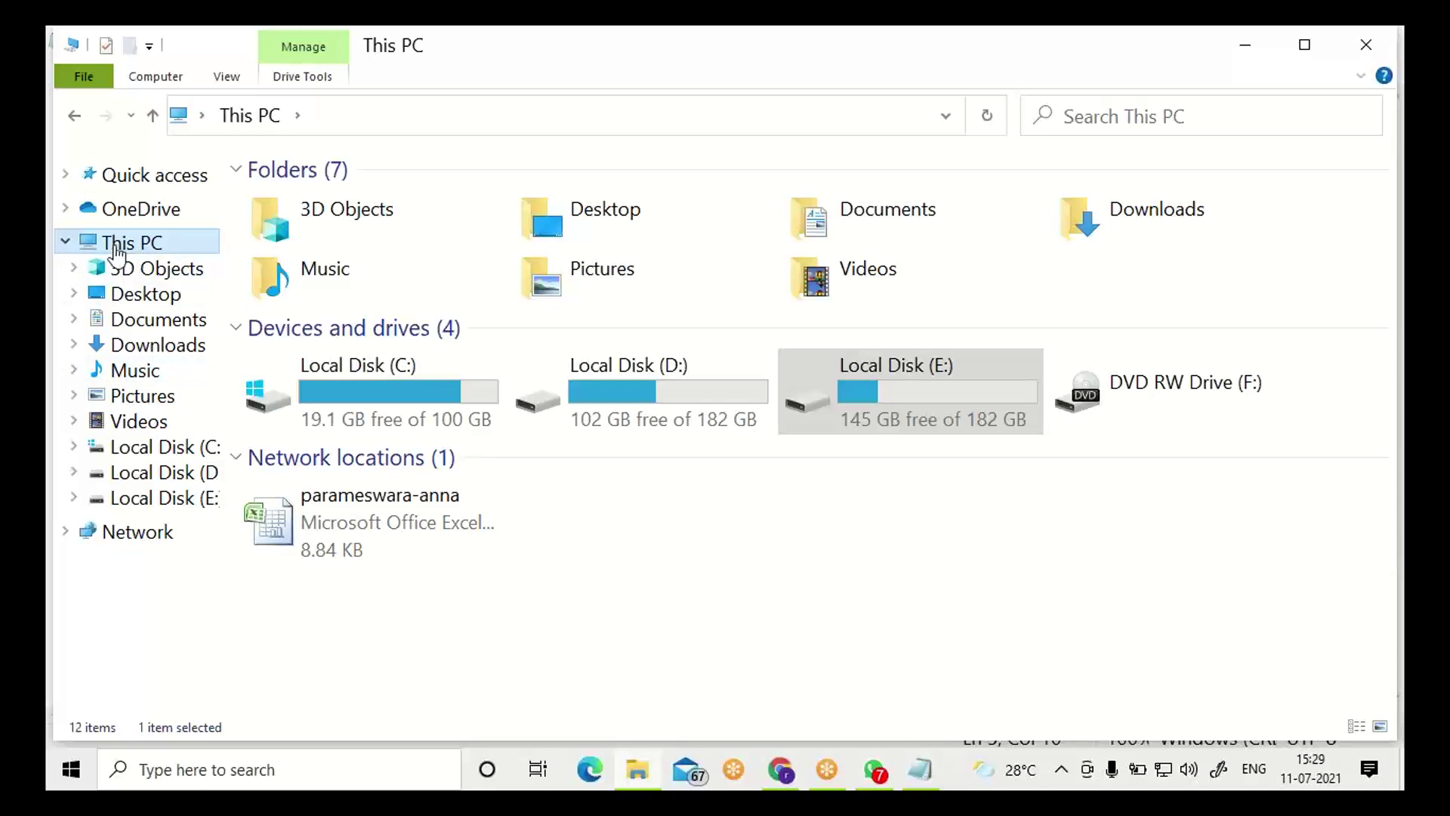
pyautogui.rightClick(173, 252)
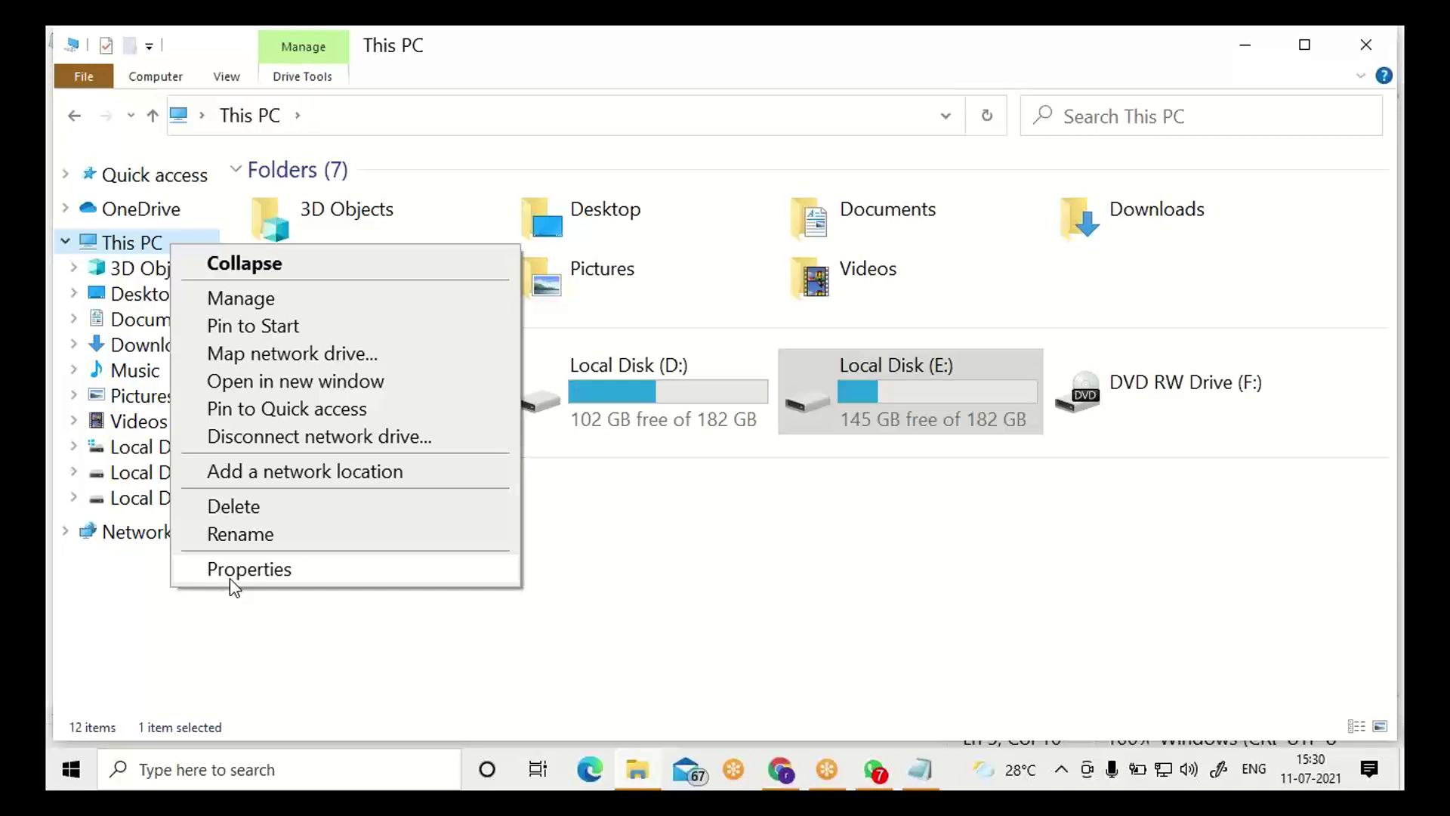
pyautogui.click(229, 578)
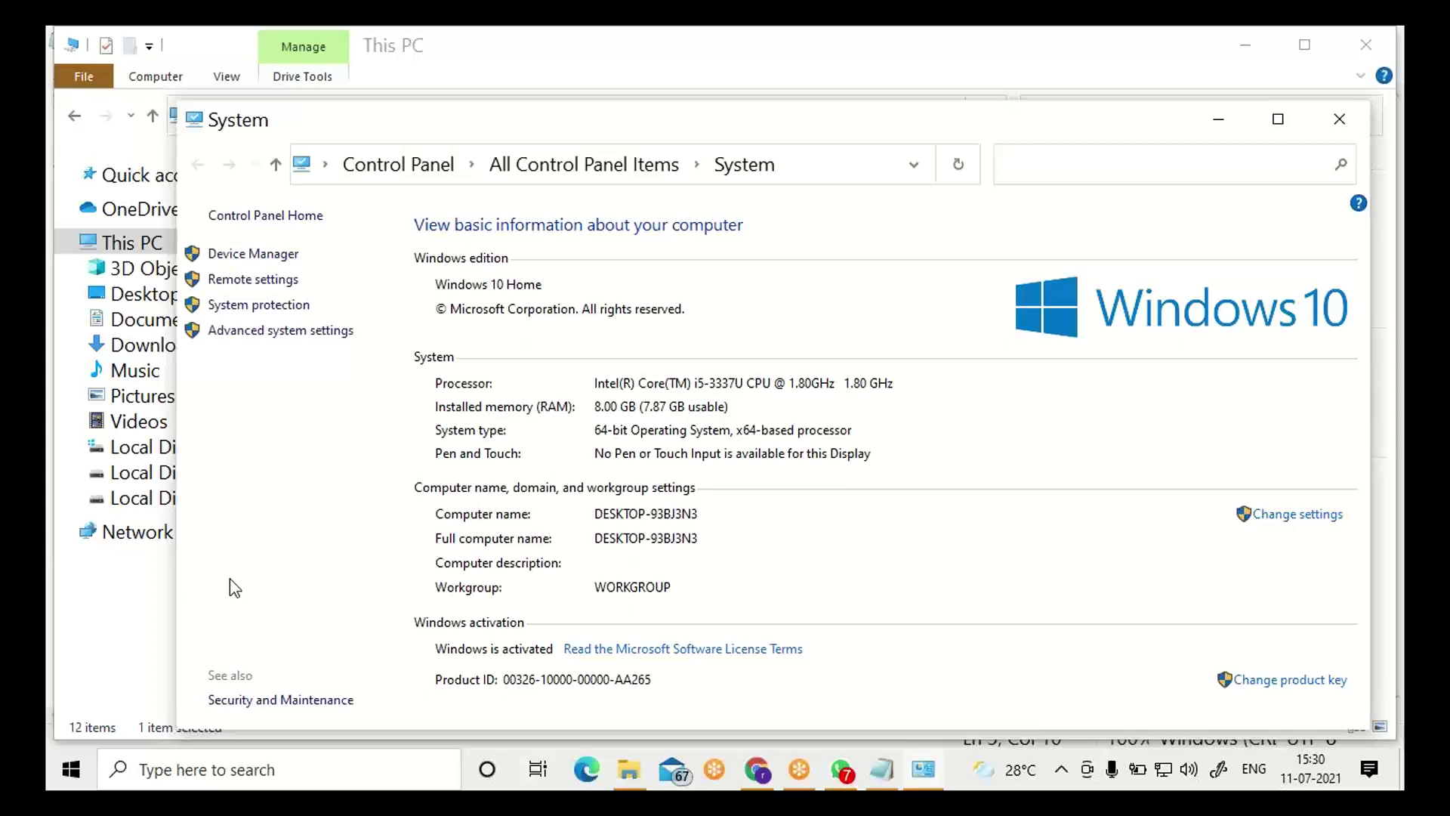
pyautogui.click(288, 331)
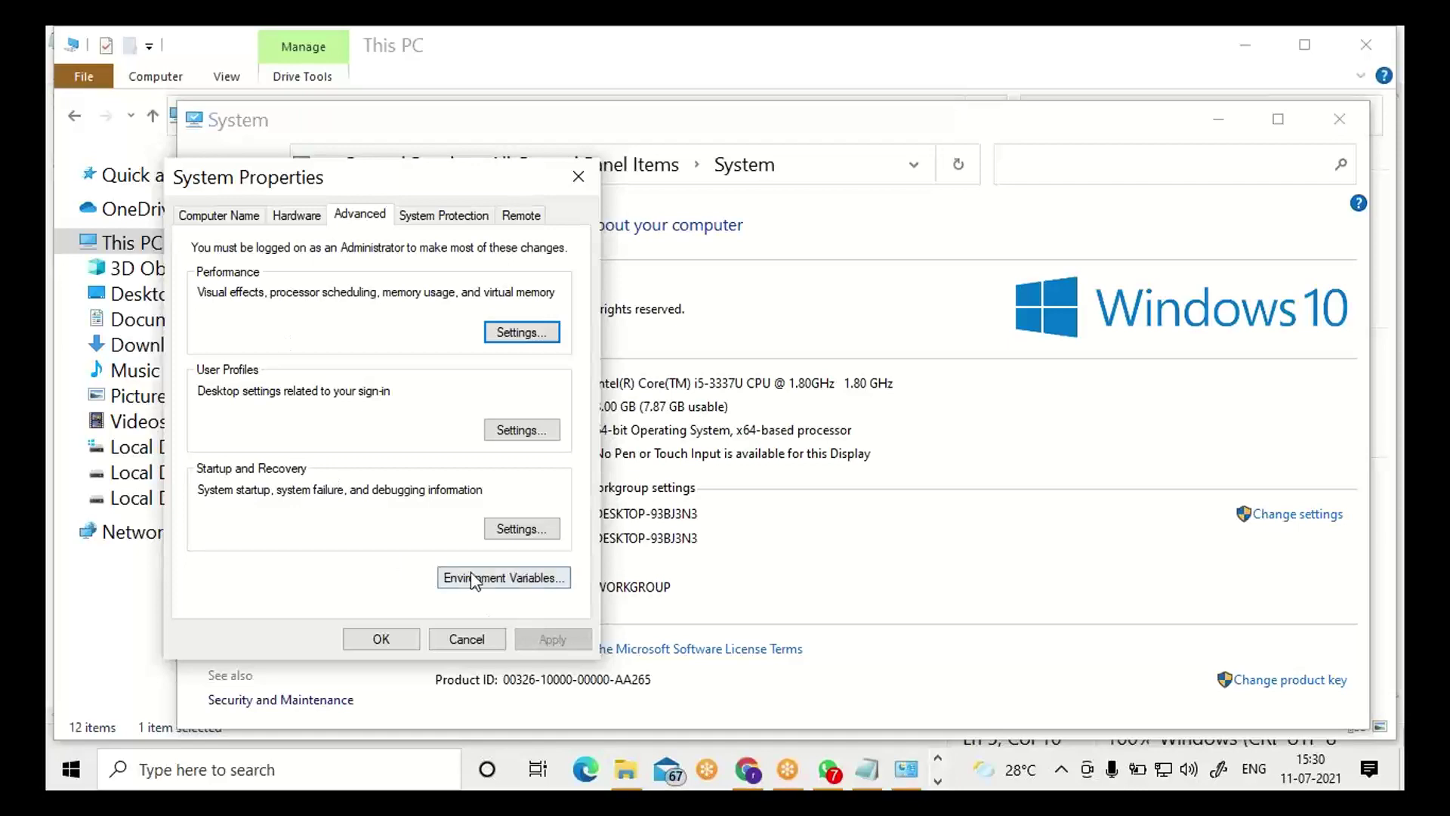
pyautogui.click(513, 580)
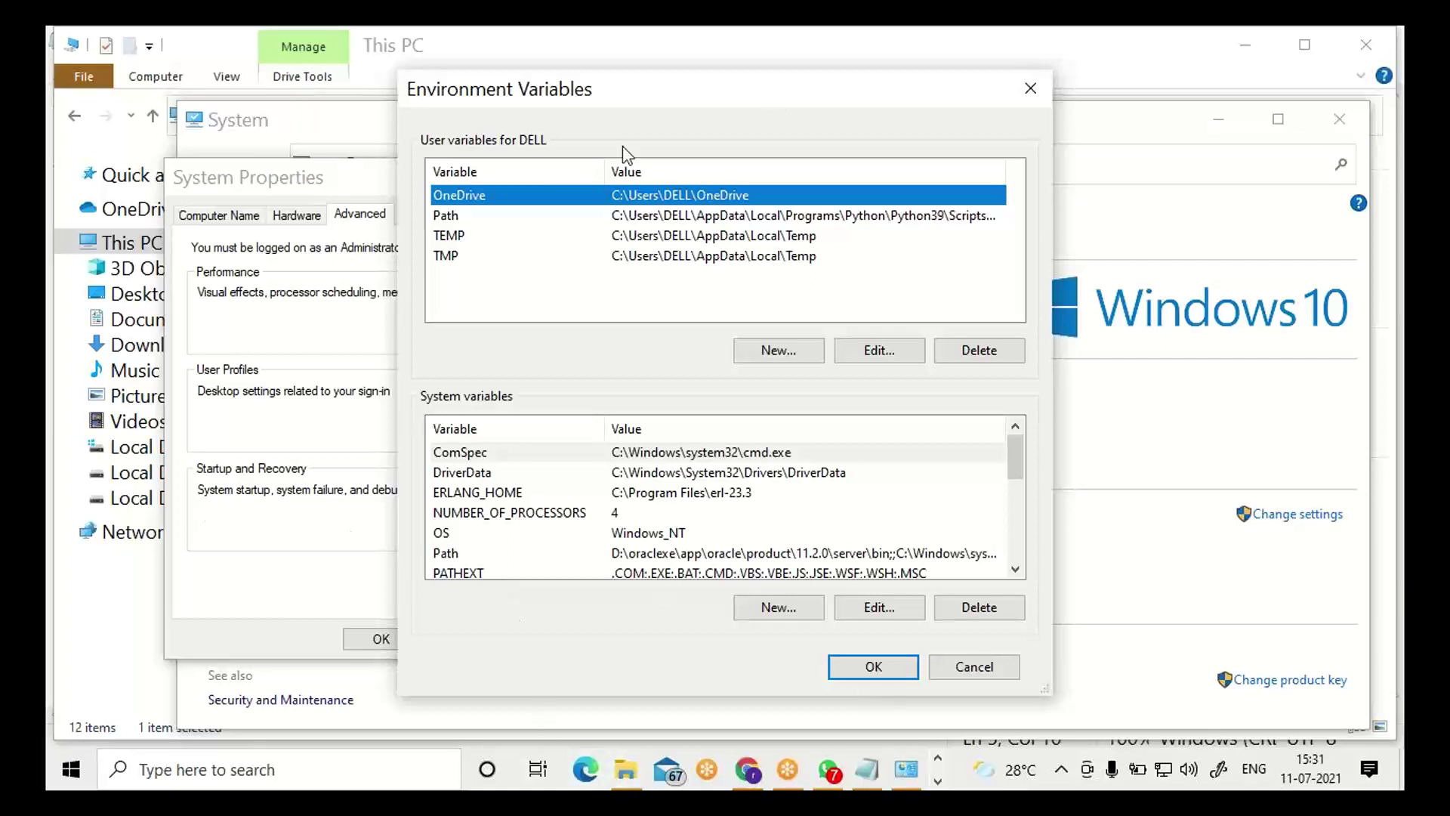
pyautogui.click(495, 217)
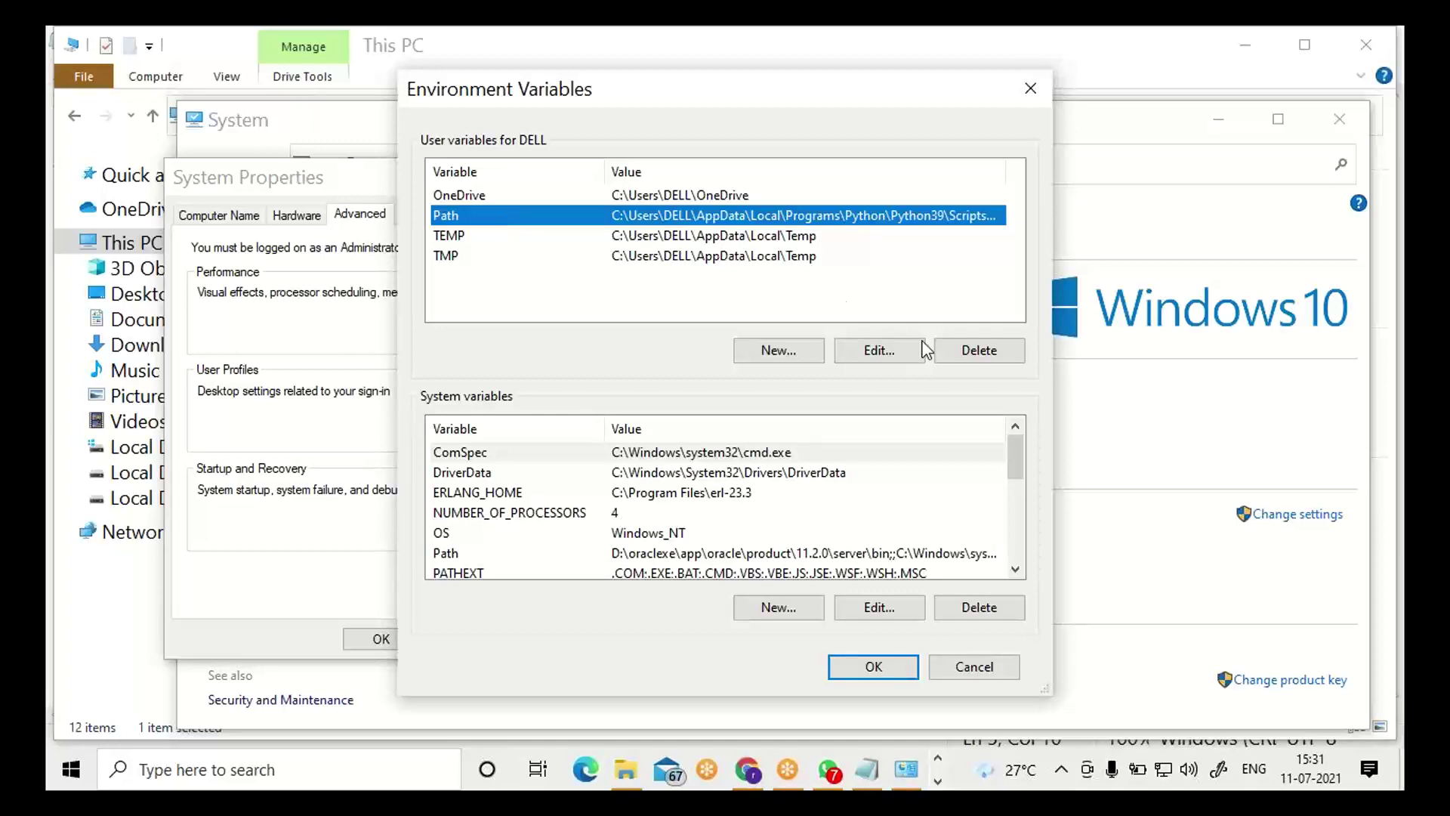
pyautogui.click(884, 352)
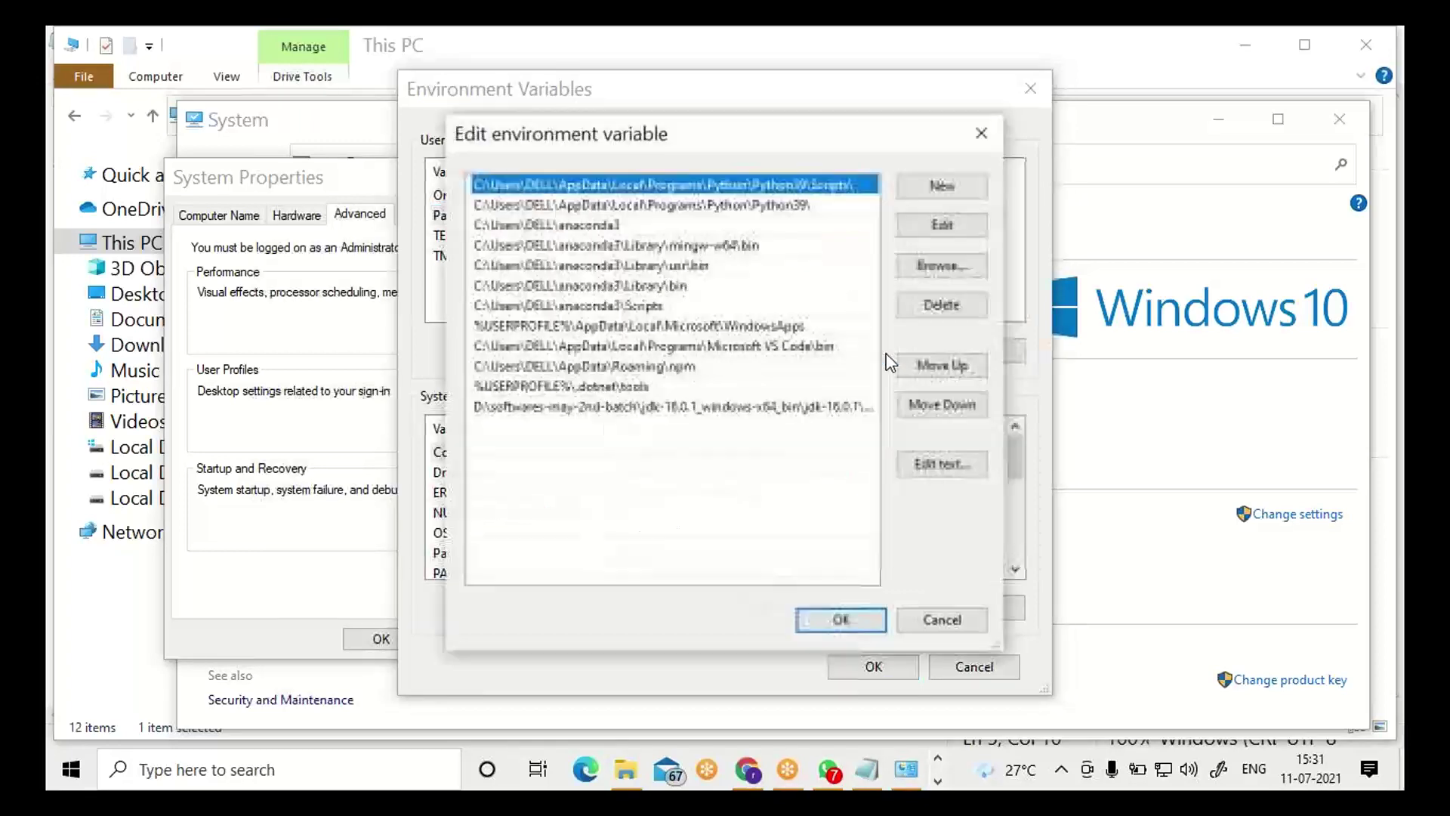
pyautogui.click(944, 191)
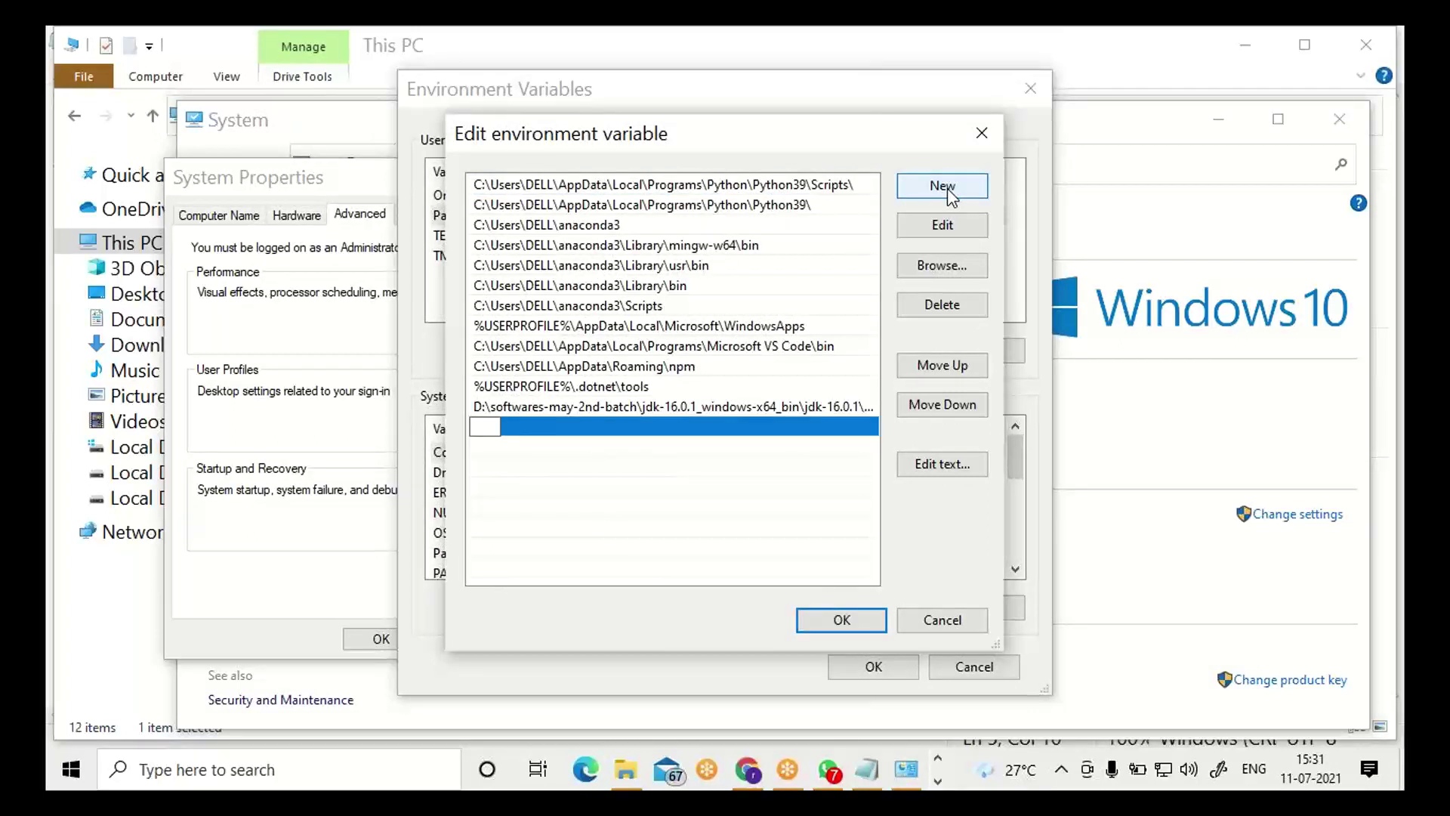
pyautogui.hotkey('ctrl', 'v')
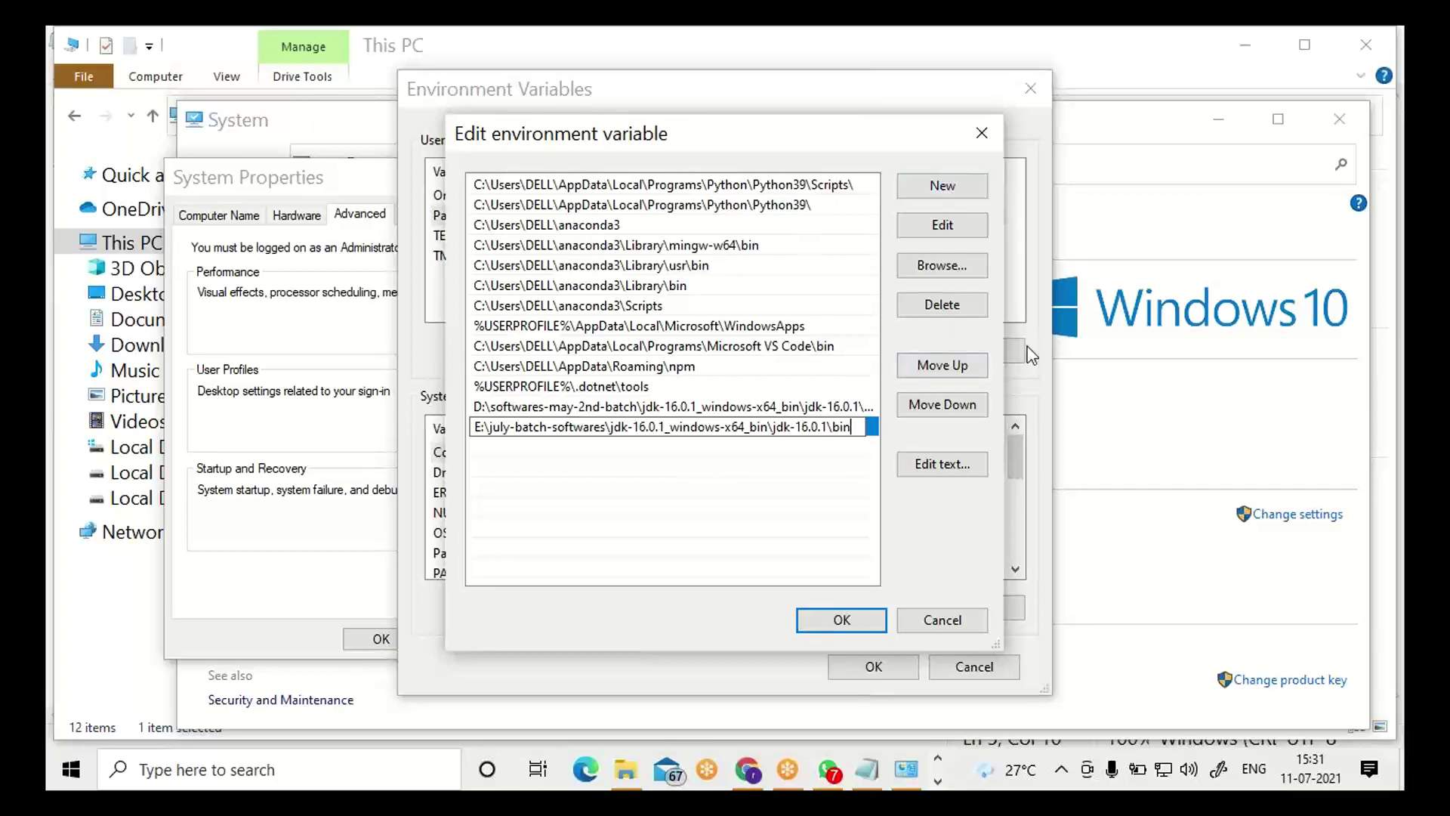
pyautogui.click(954, 626)
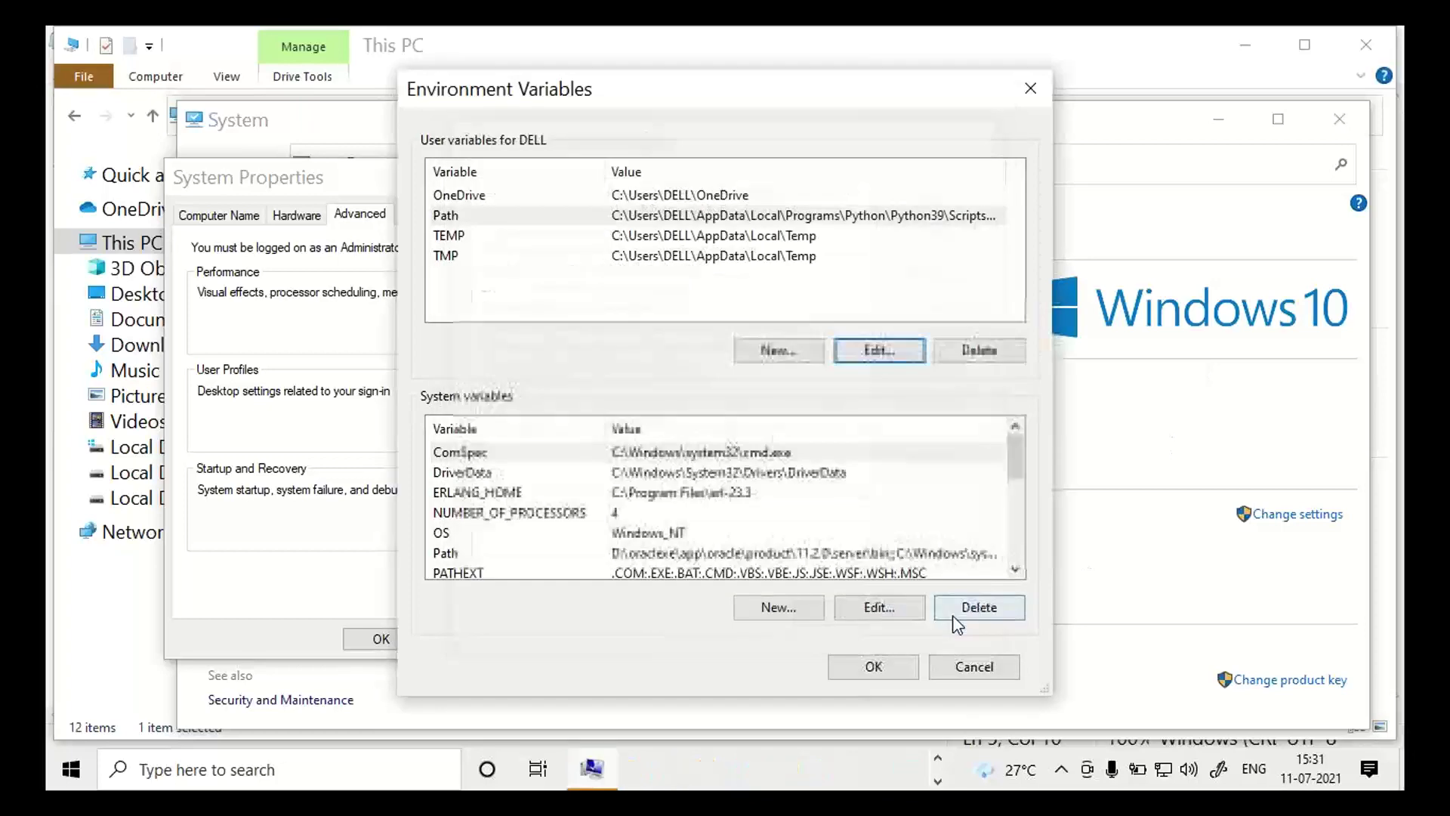
pyautogui.click(546, 215)
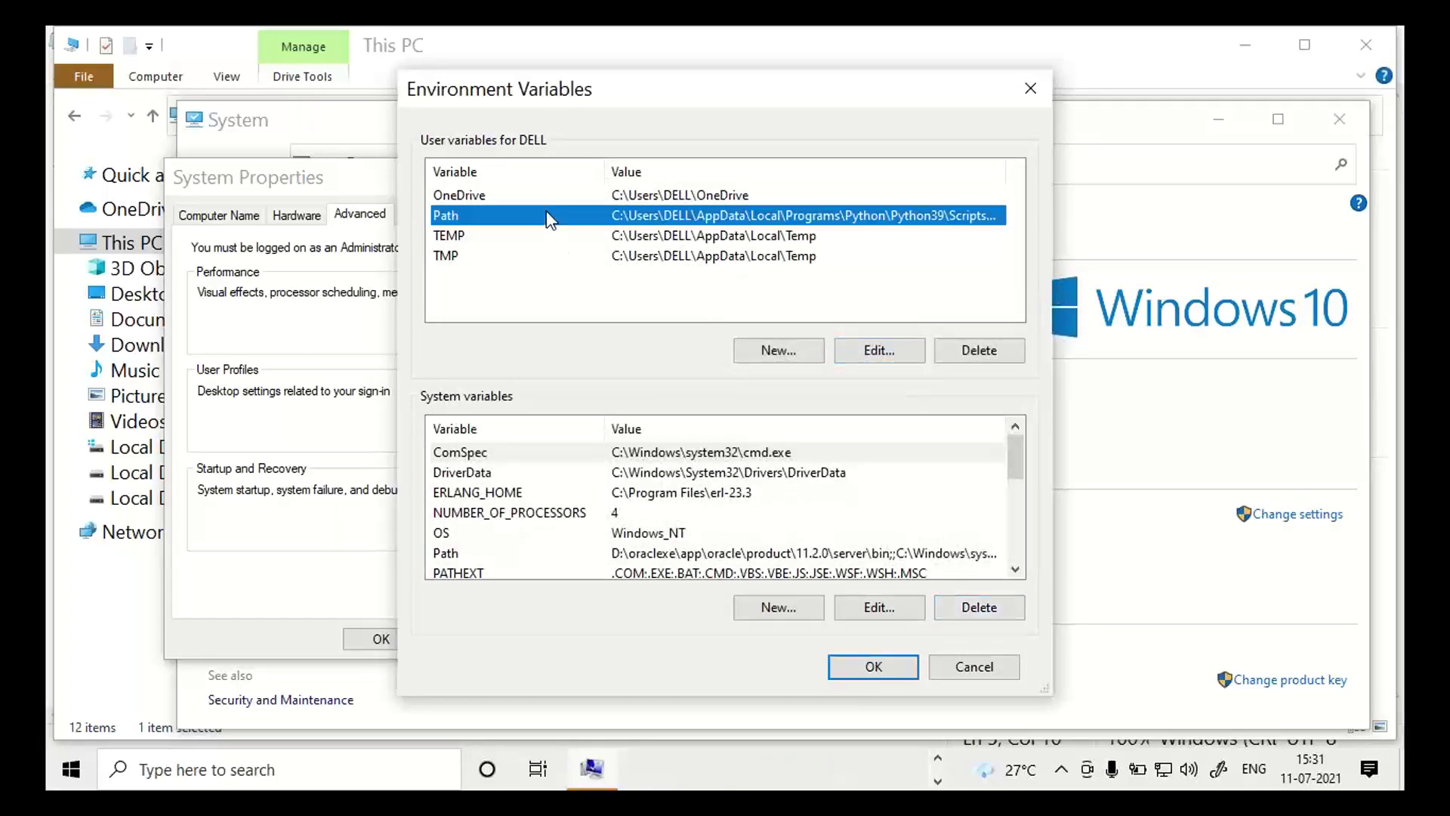
pyautogui.click(495, 555)
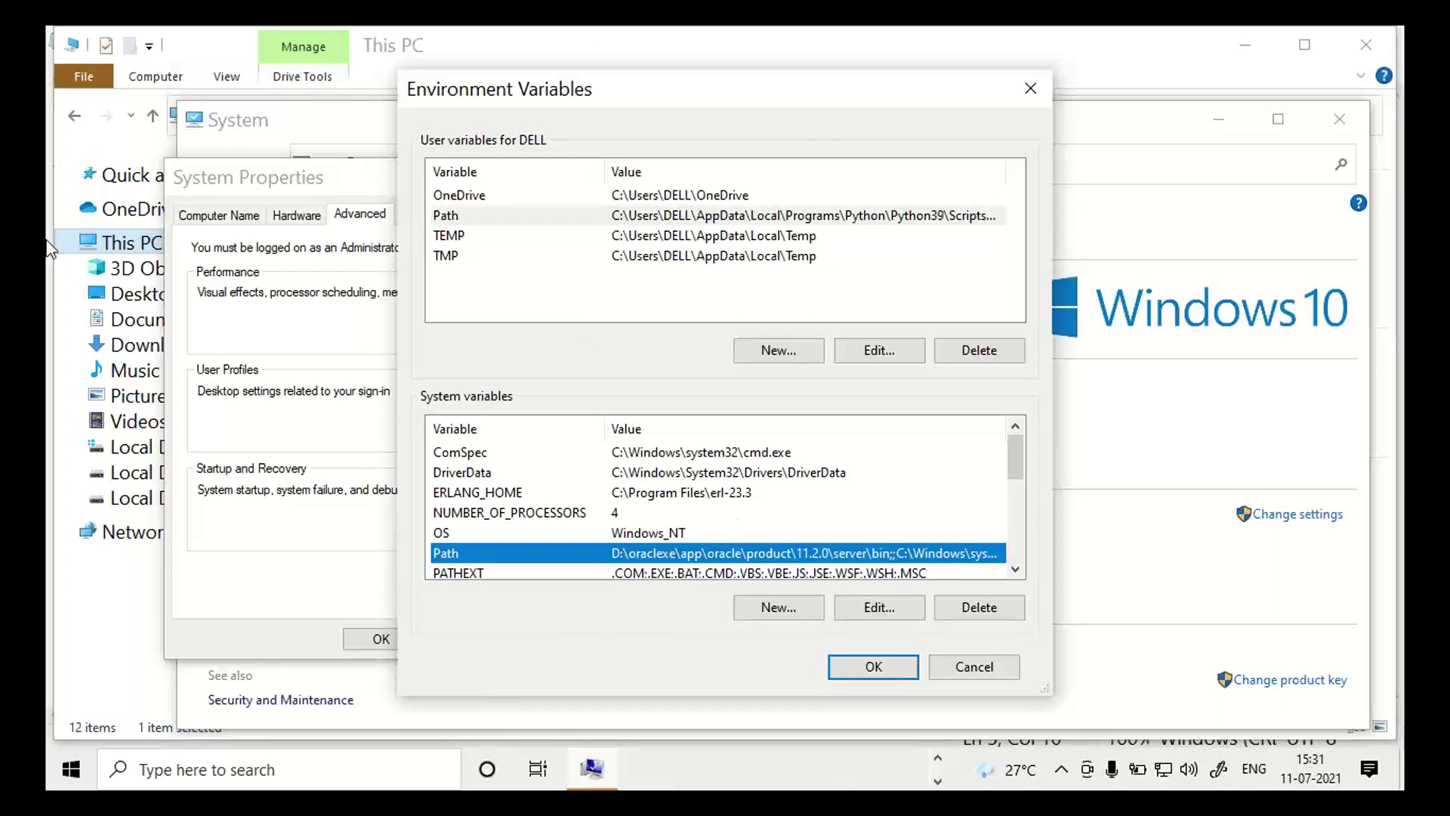
pyautogui.click(528, 222)
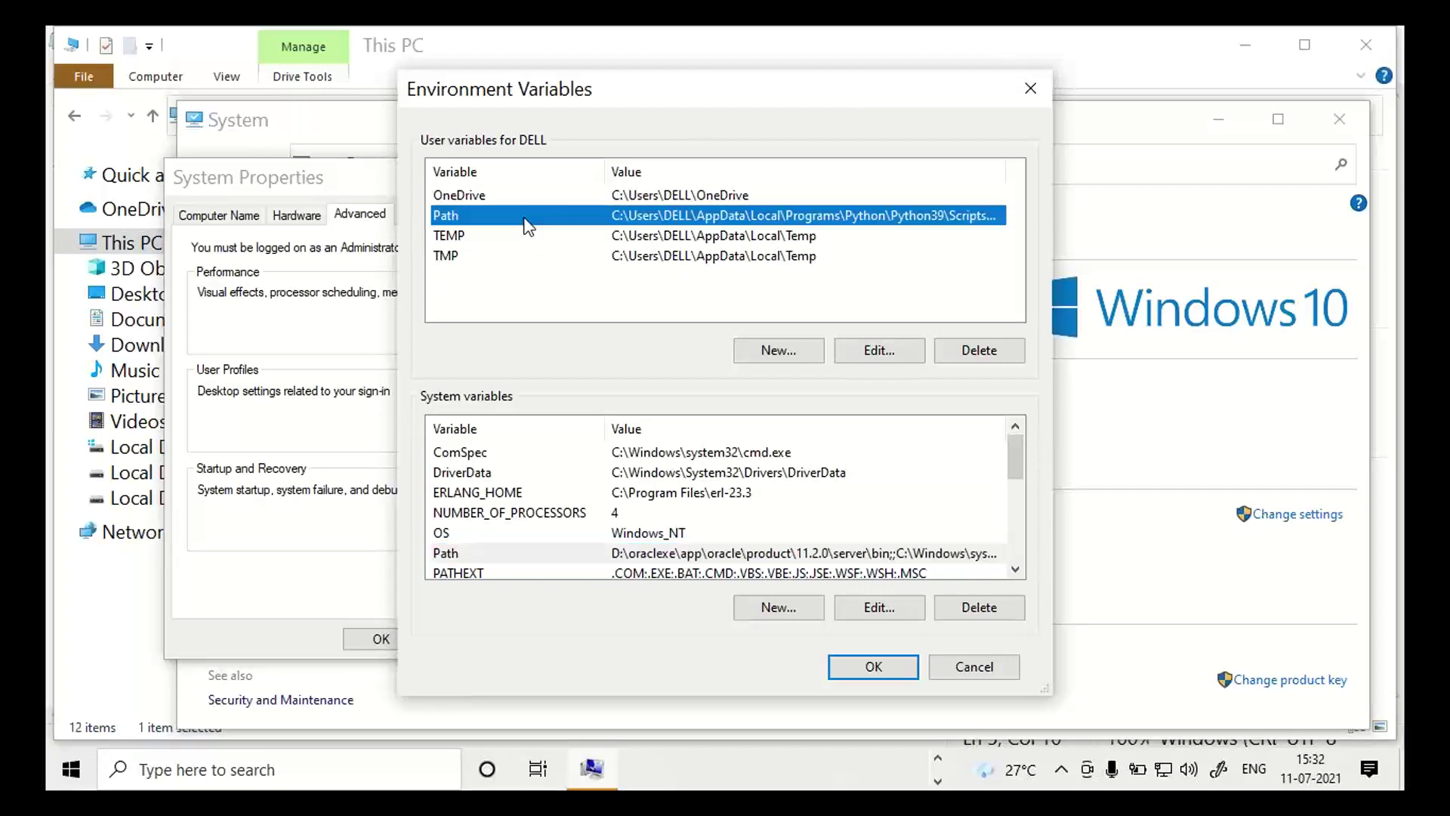
pyautogui.click(880, 351)
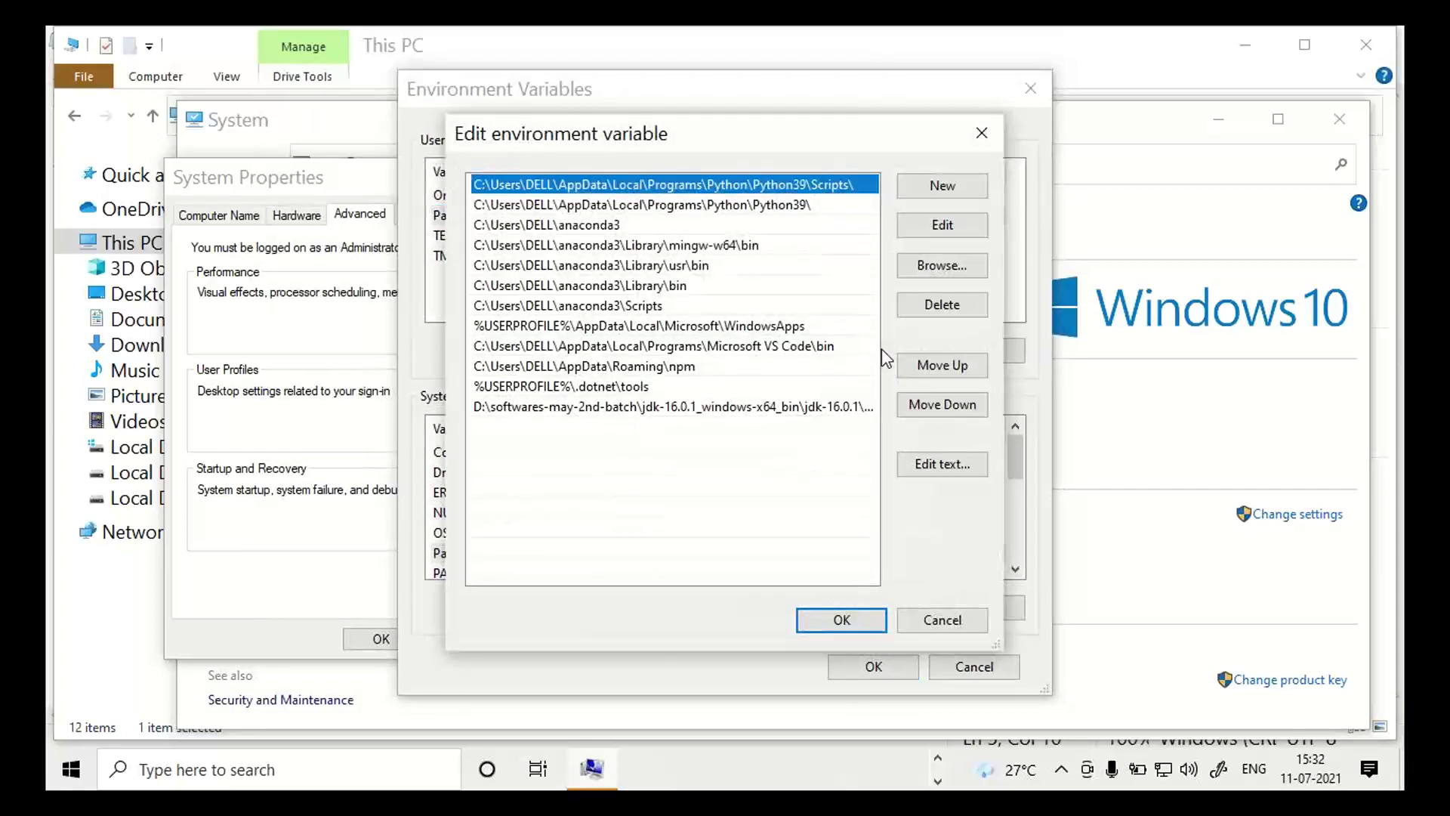
pyautogui.click(956, 191)
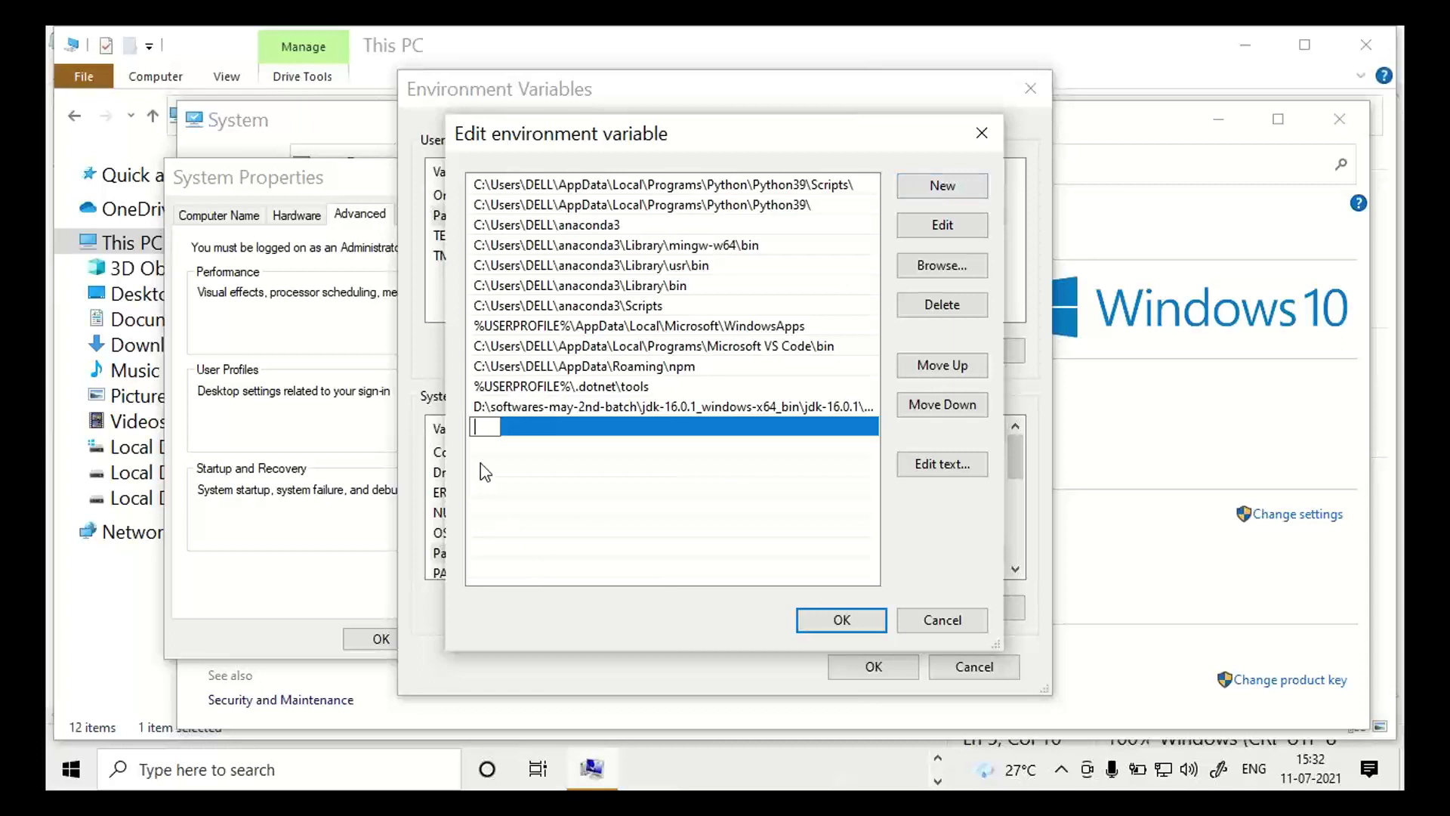
pyautogui.write('E:\\july-batch-softwares\\jdk-16.0.1_windows-x64_bin\\jdk-16.0.1\\bin')
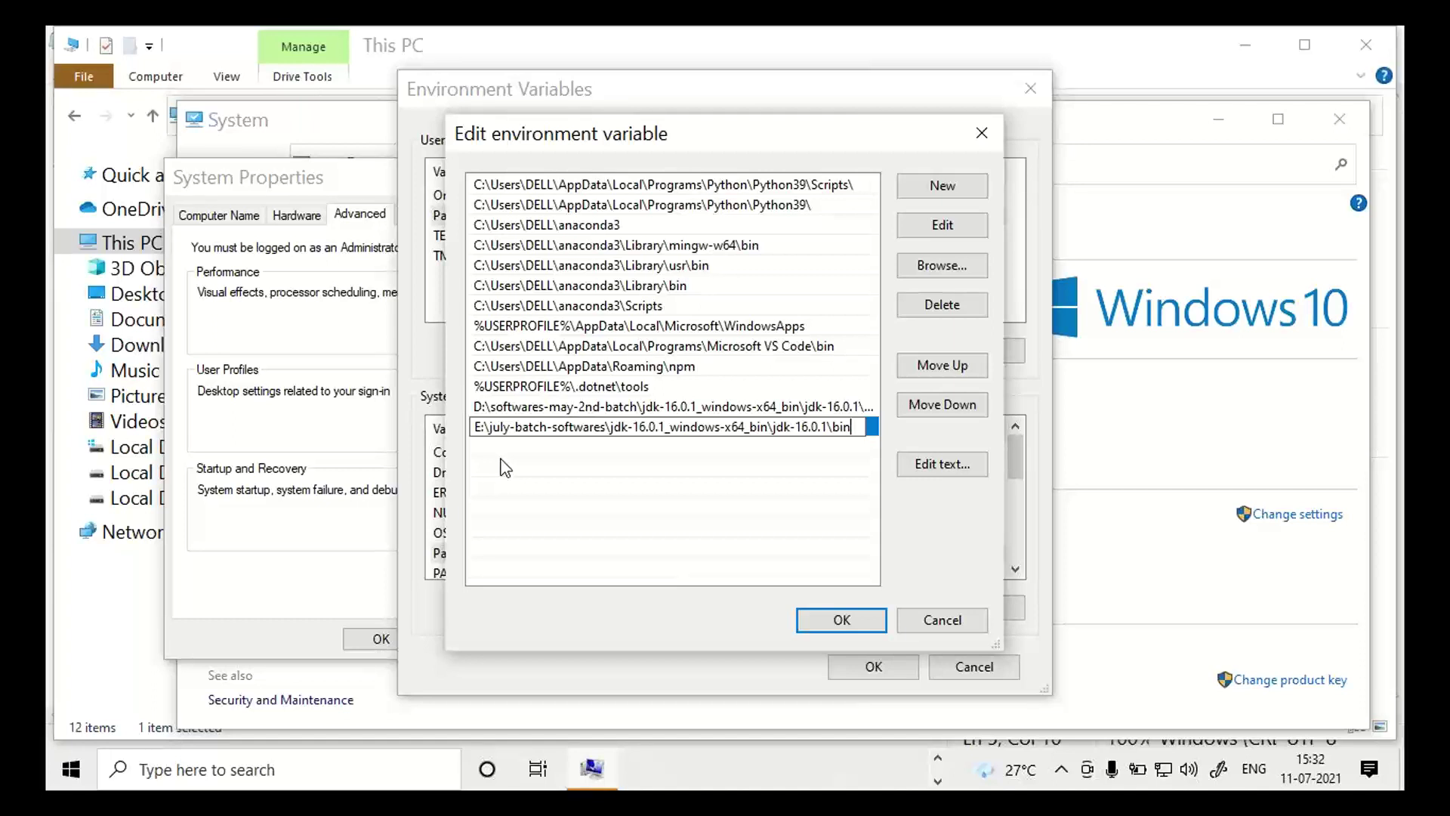
pyautogui.click(941, 620)
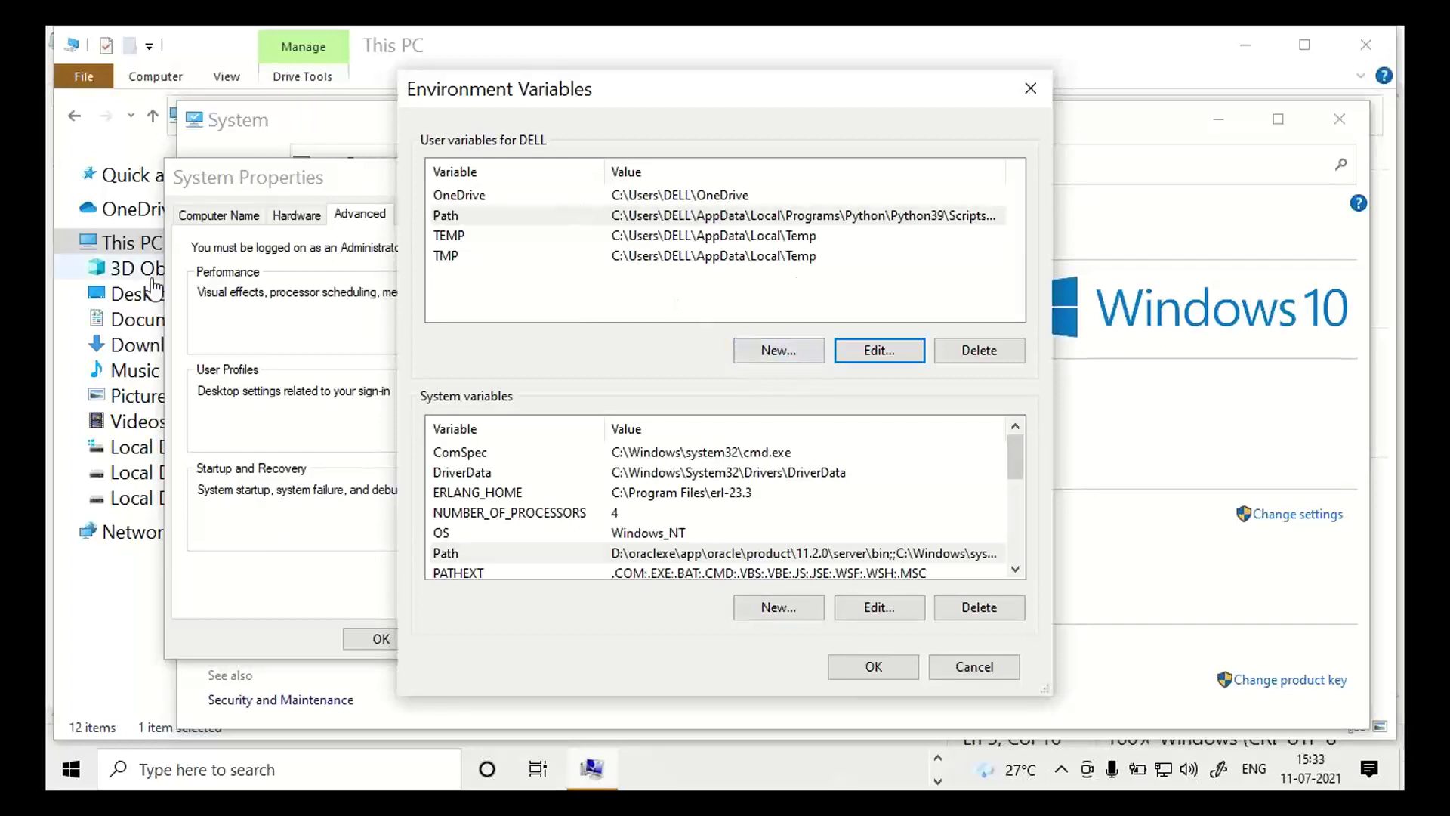
# - Fill in a new user variable named path with the value E:\july-batch-softwares\jdk-16.0.1_windows-x64_bin\jdk-16.0.1\bin, and cancel it
pyautogui.click(769, 352)
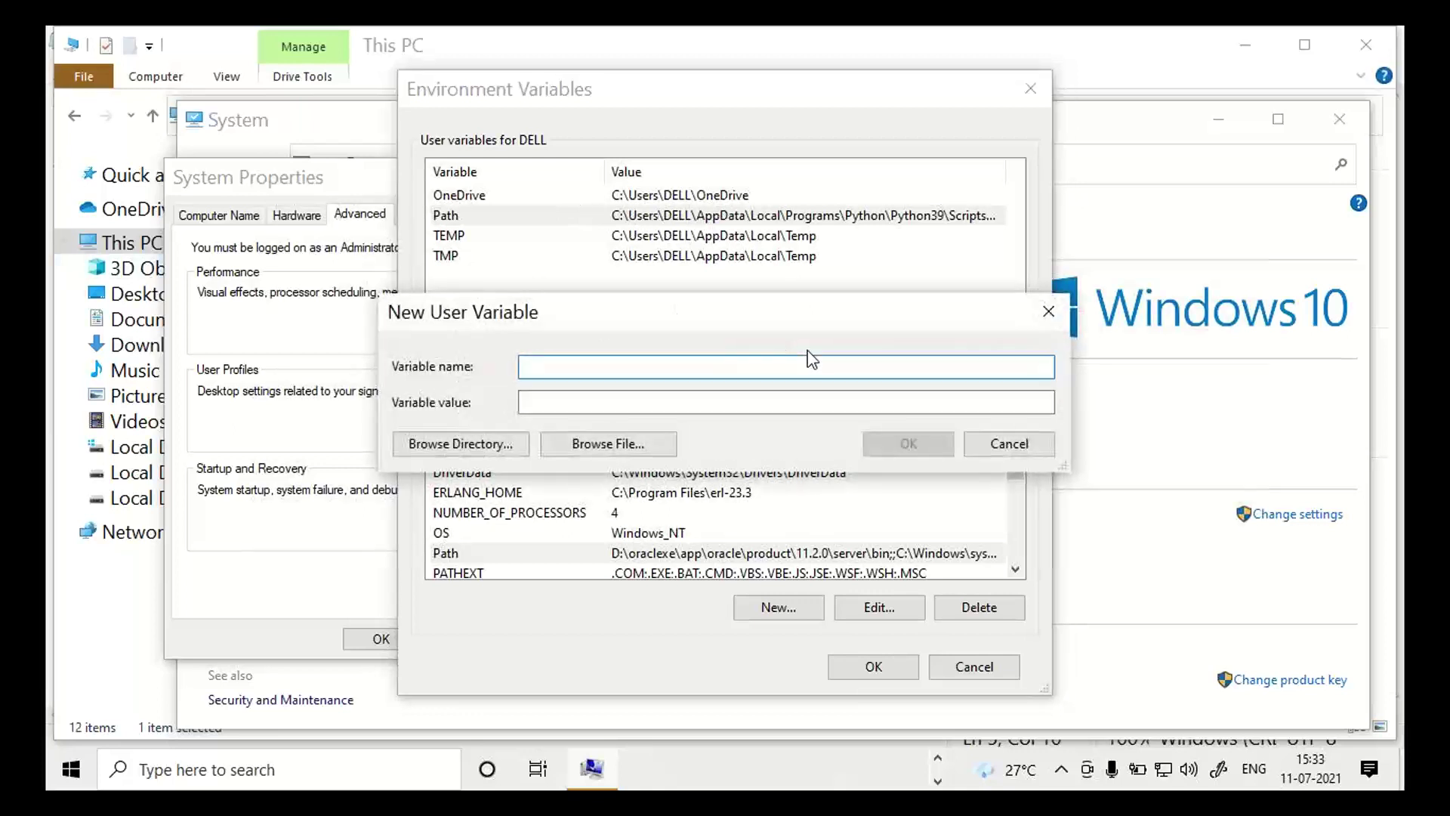
pyautogui.write('path')
pyautogui.press('Tab')
pyautogui.write('E:\\july-batch-softwares\\jdk-16.0.1_windows-x64_bin\\jdk-16.0.1\\bin')
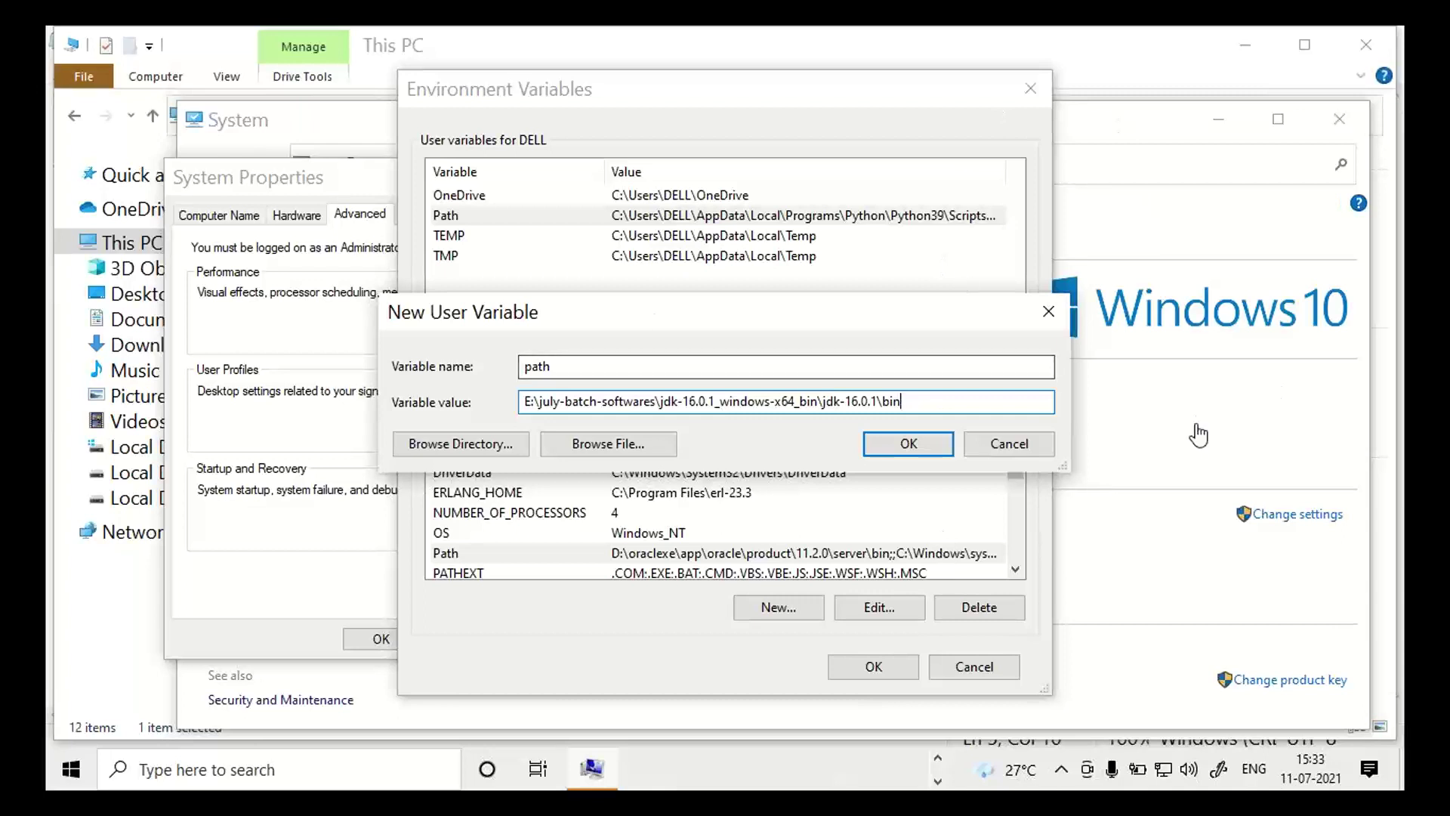
pyautogui.click(976, 447)
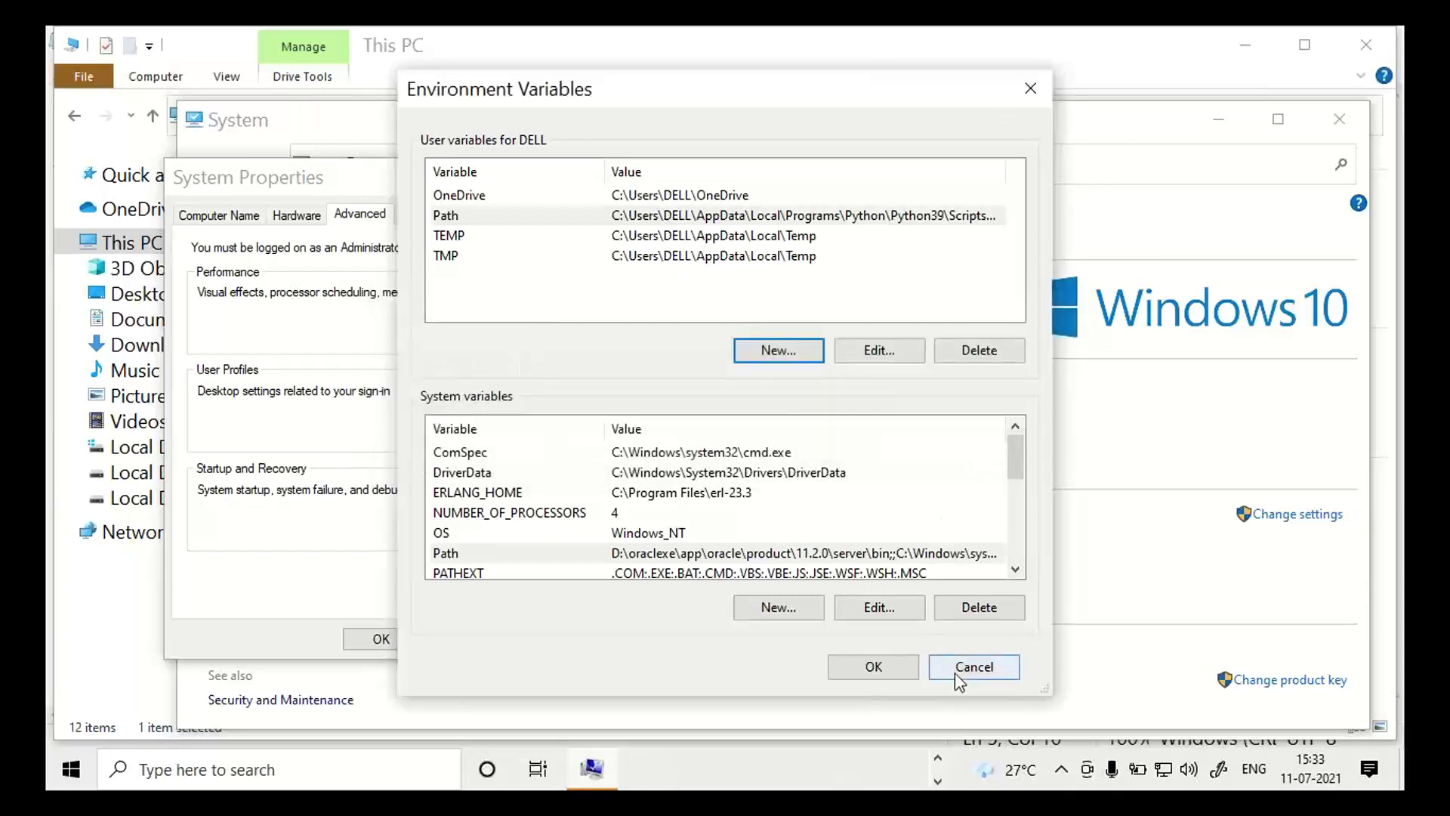
# - Cancel out of Environment Variables and System Properties, and close the System window
pyautogui.click(954, 673)
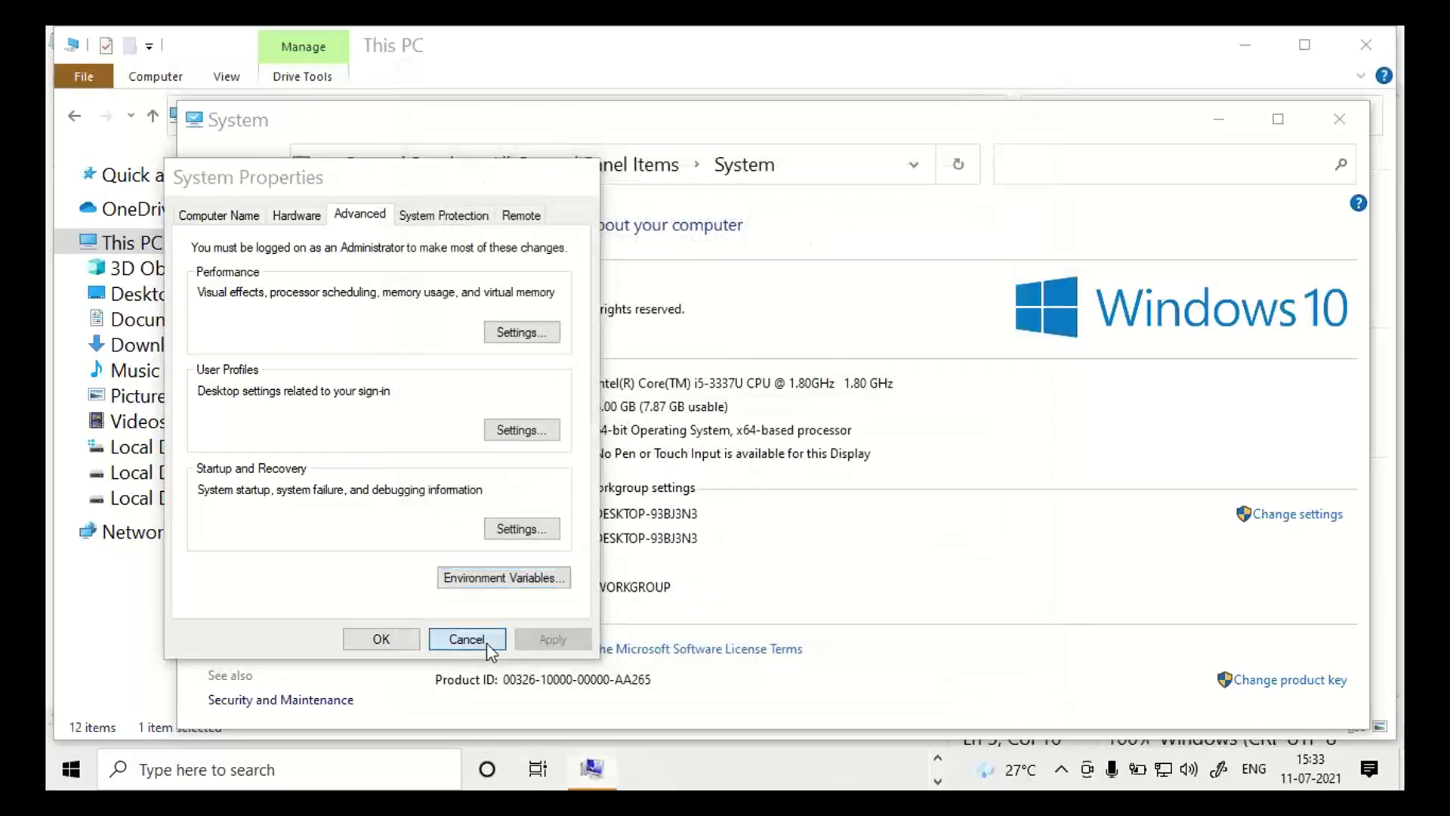
pyautogui.click(466, 639)
pyautogui.moveTo(657, 132); pyautogui.dragTo(385, 121)
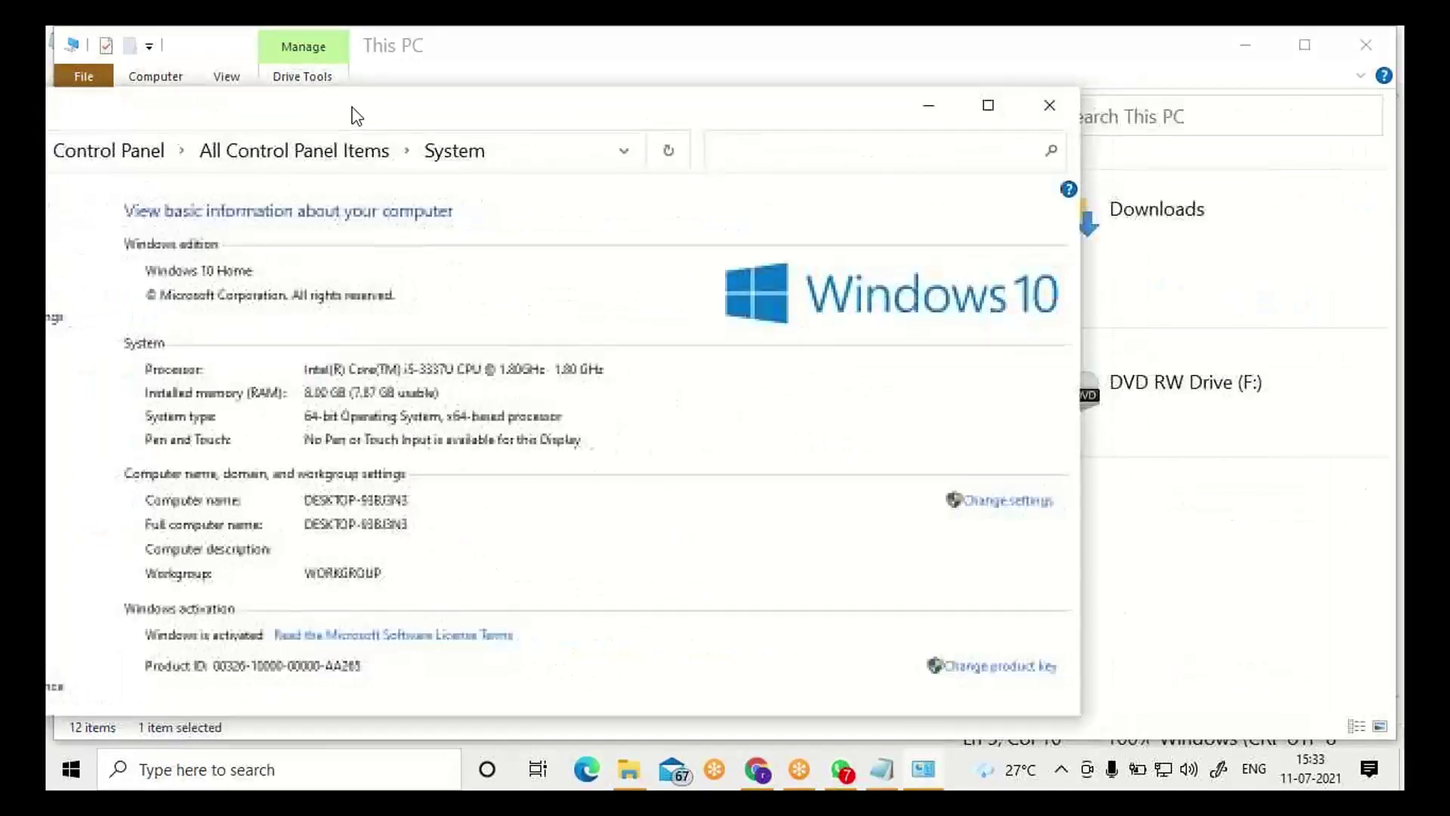
pyautogui.moveTo(758, 110); pyautogui.dragTo(528, 139)
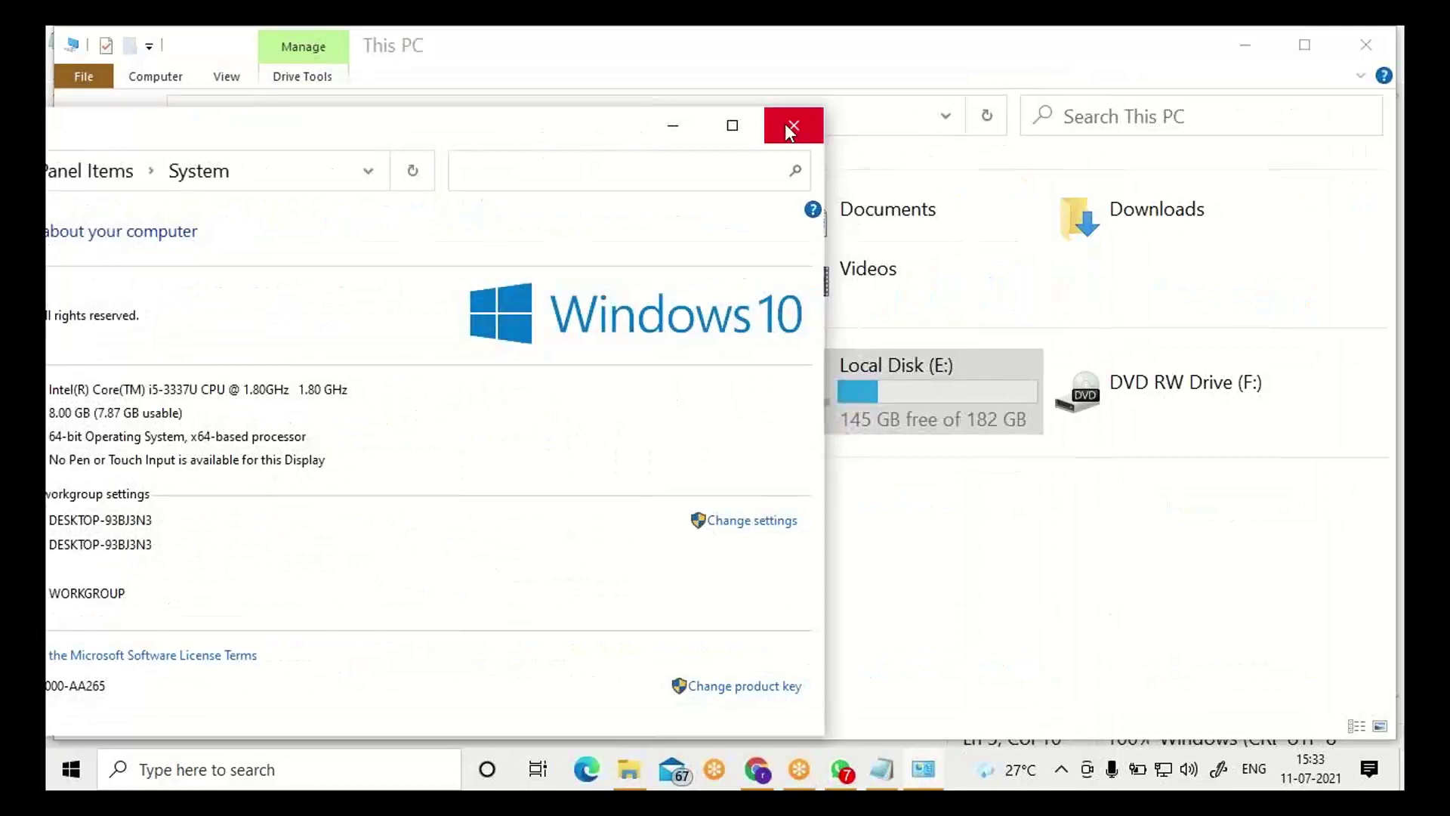
pyautogui.click(787, 130)
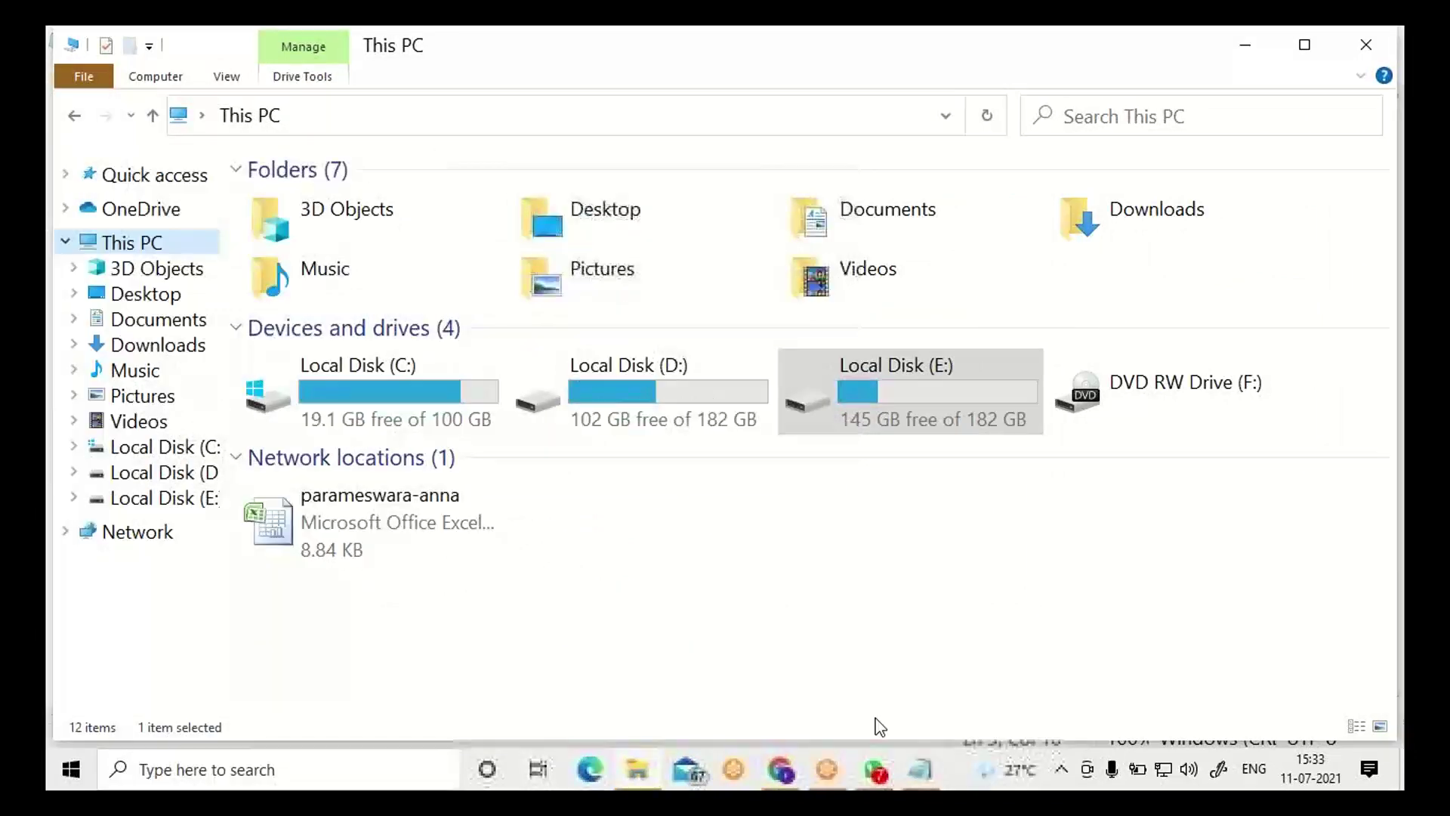
# - Switch to the Notepad notes and add a dash-underlined heading "3. configuration" below the Editplus item, separated by a blank line
pyautogui.click(920, 774)
pyautogui.click(270, 356)
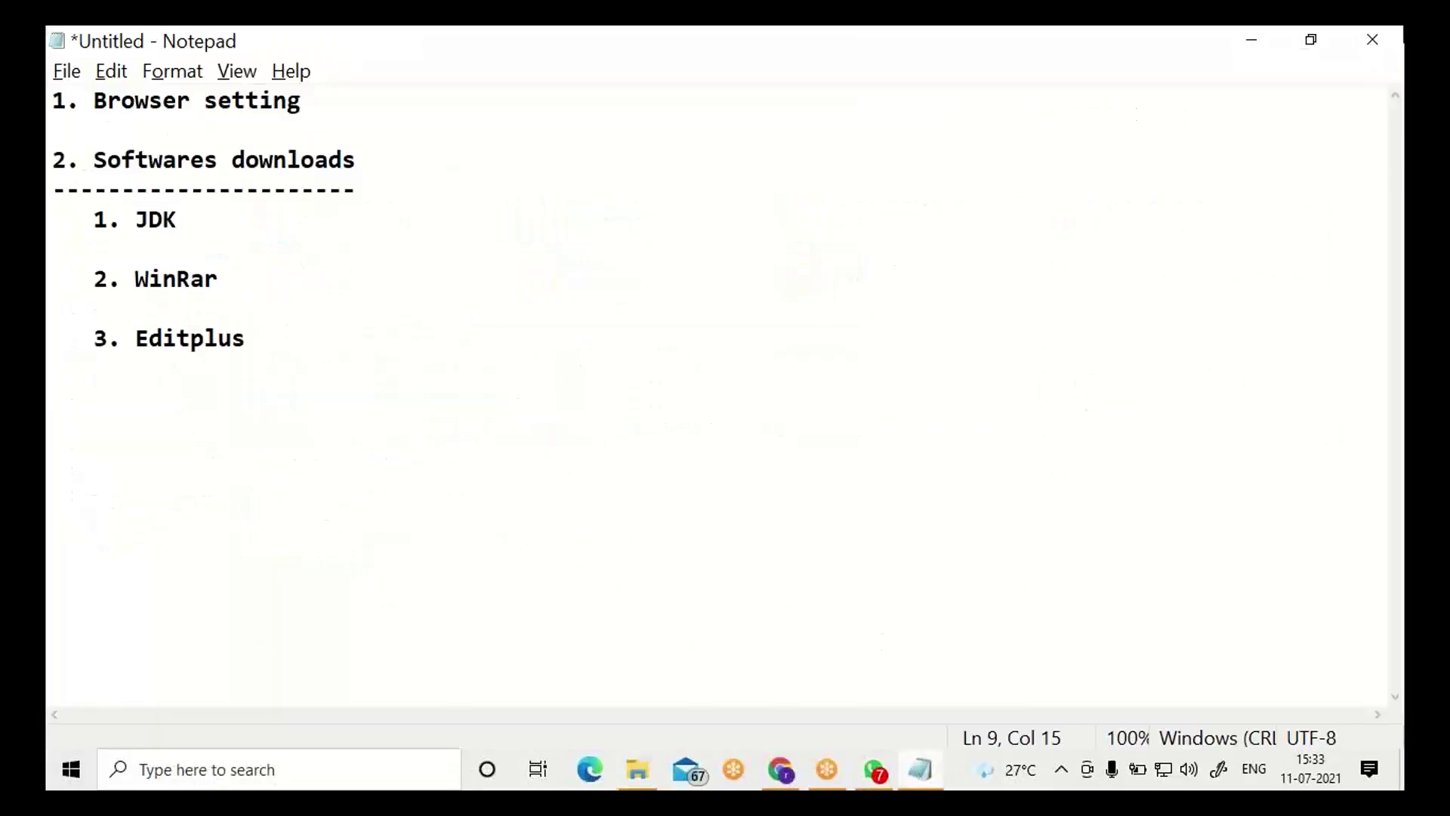
pyautogui.press('Return')
pyautogui.press('Return')
pyautogui.press('BackSpace')
pyautogui.write('3. configuration')
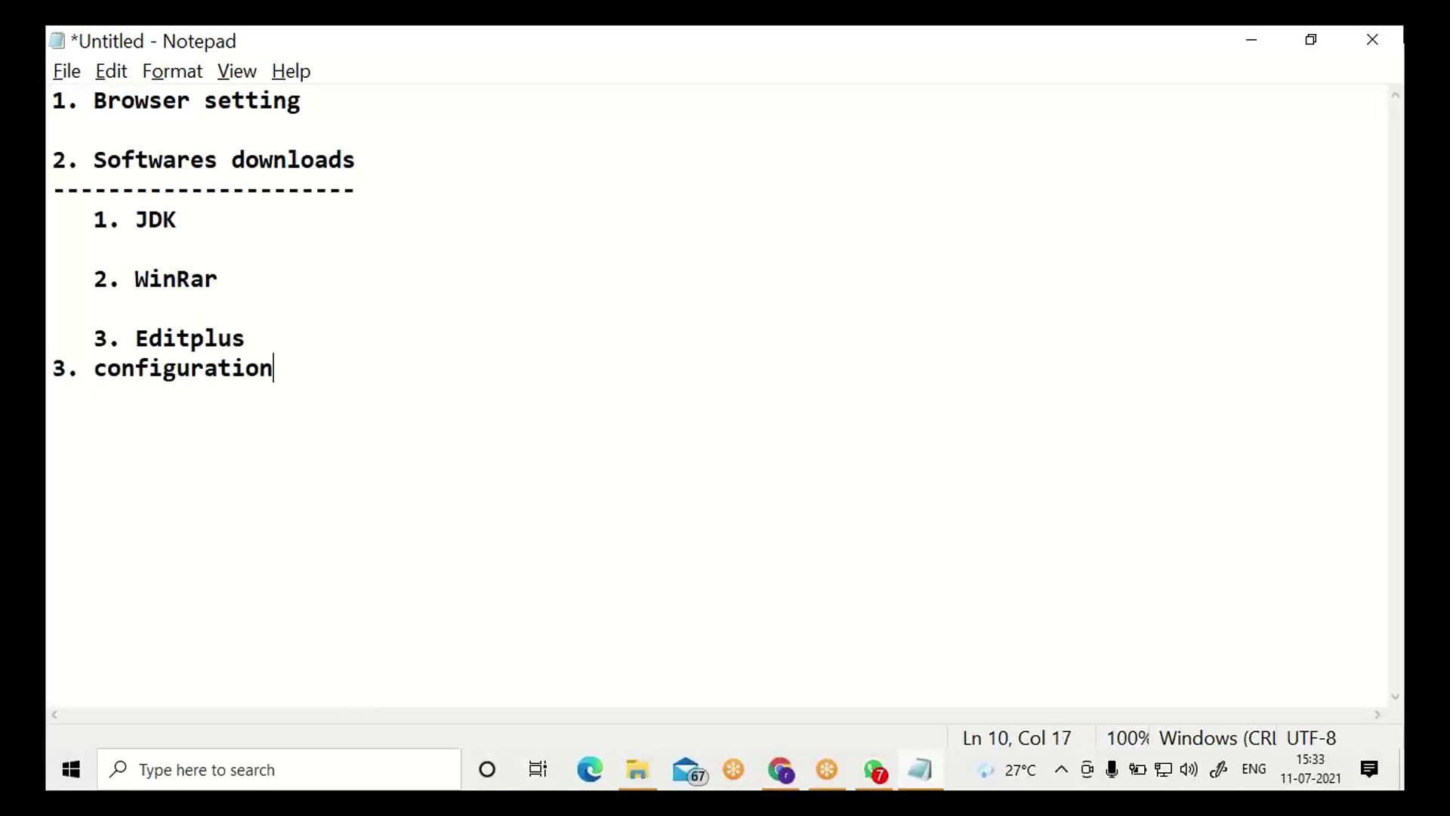
pyautogui.press('Return')
pyautogui.write('----------------')
pyautogui.press('Up')
pyautogui.press('Up')
pyautogui.press('Return')
# - Write the indented line "Updating PATH env variable" under the configuration heading, followed by a blank line
pyautogui.press('Down')
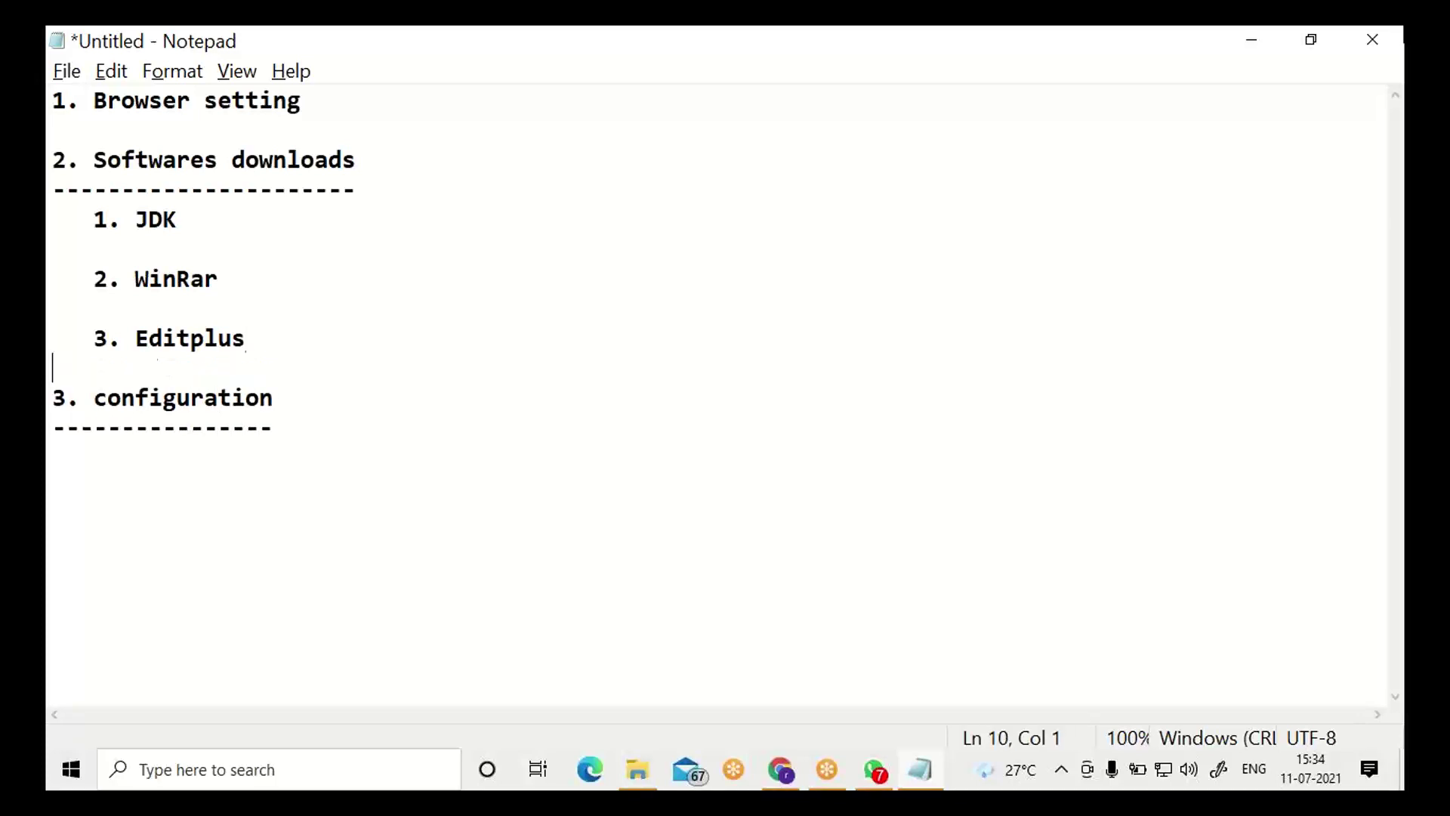
pyautogui.press('Down')
pyautogui.press('Down')
pyautogui.write('Updating PATH')
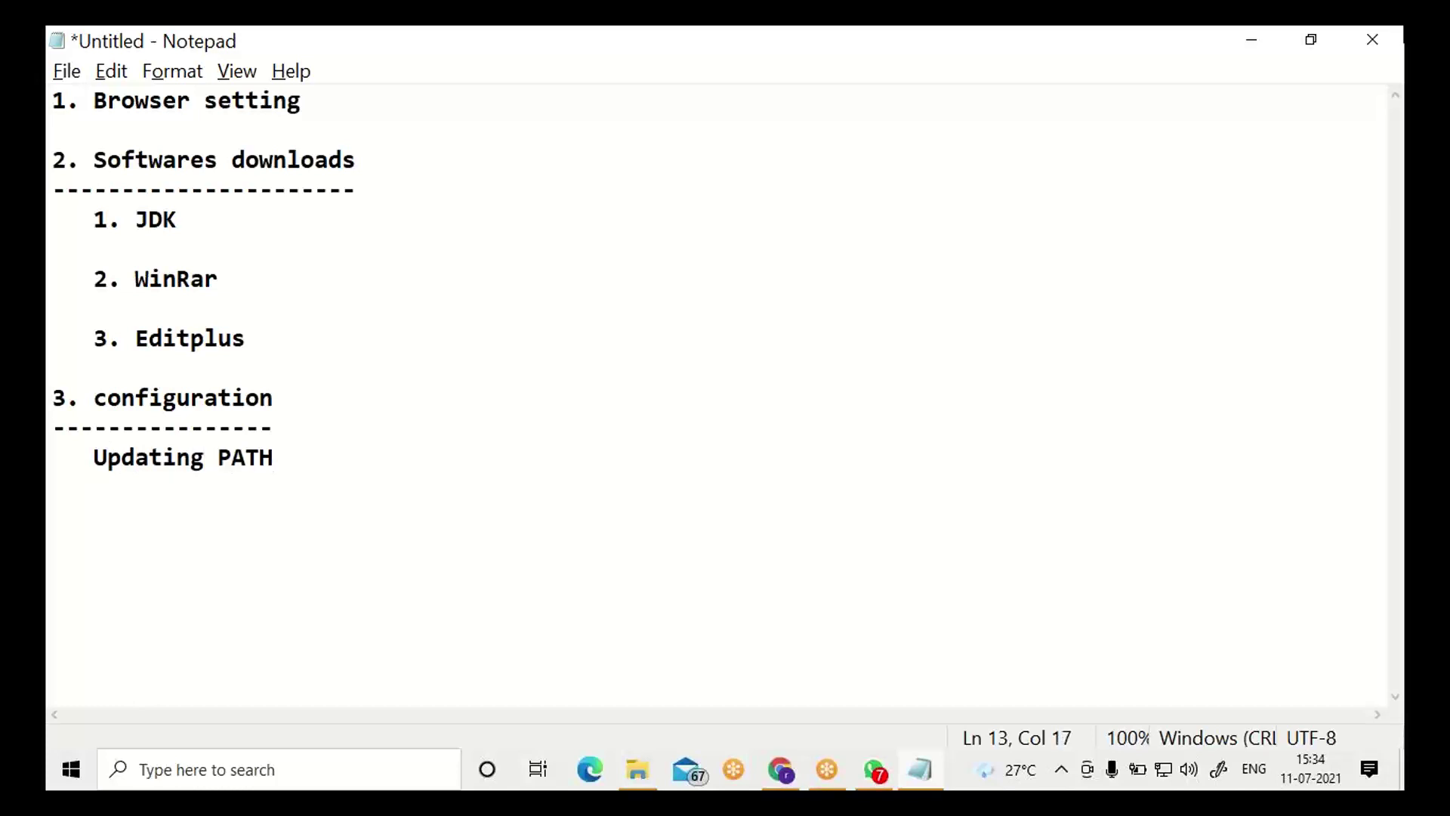
pyautogui.write(' env varia')
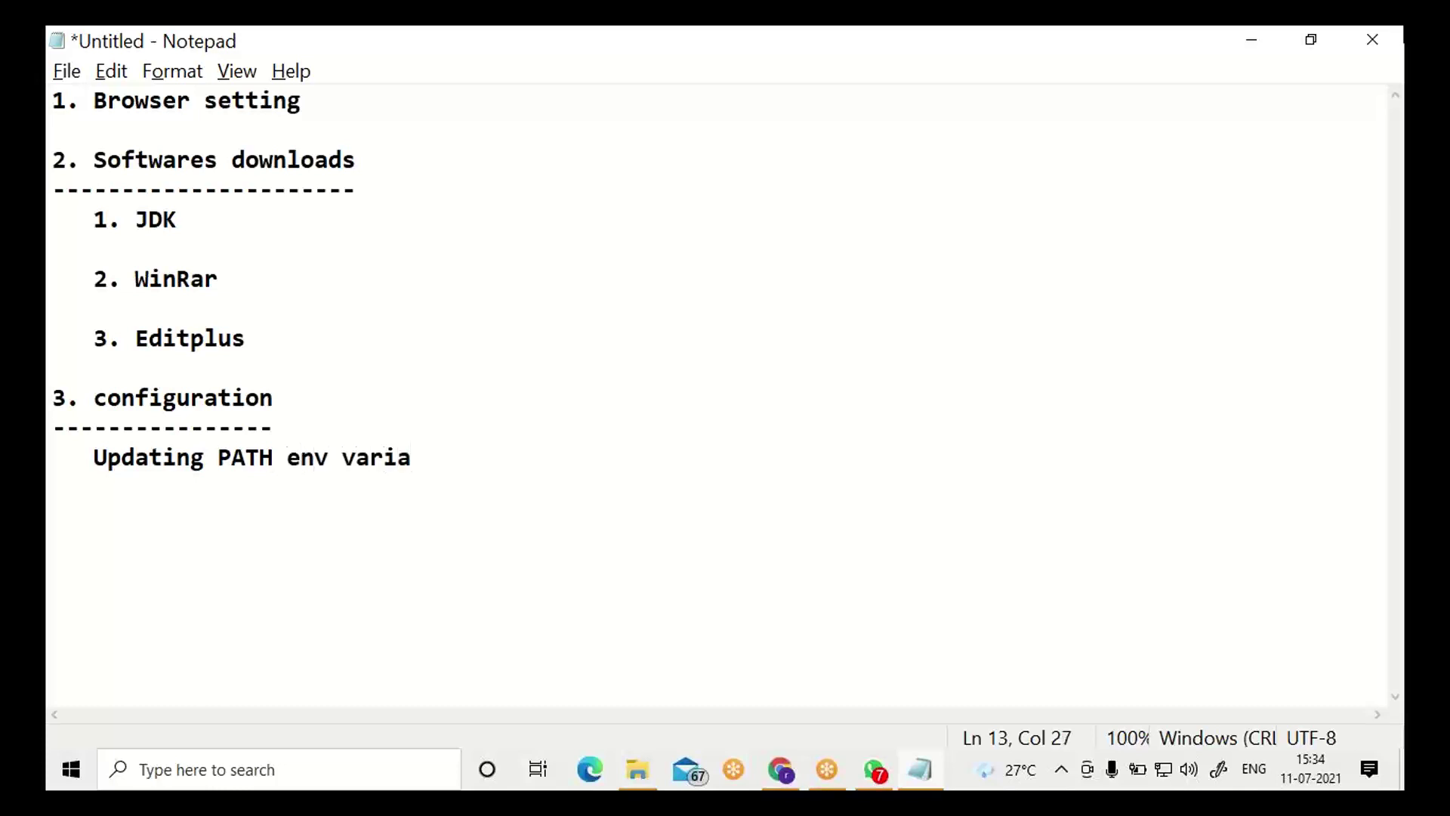
pyautogui.write('ble')
pyautogui.press('Return')
pyautogui.press('Return')
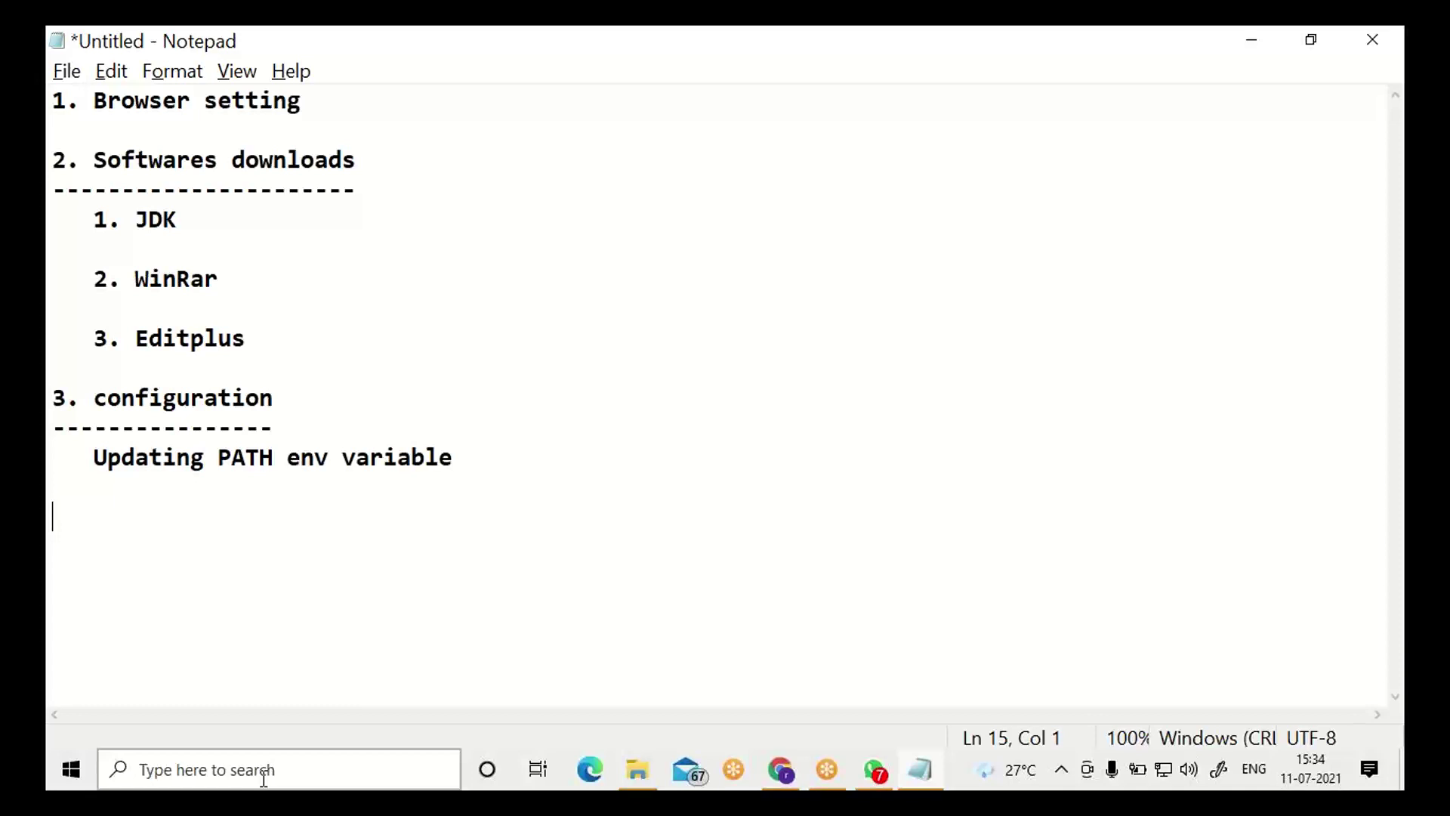
# - Open Command Prompt and check the installed Java versions with javac -version and java -version
pyautogui.click(326, 773)
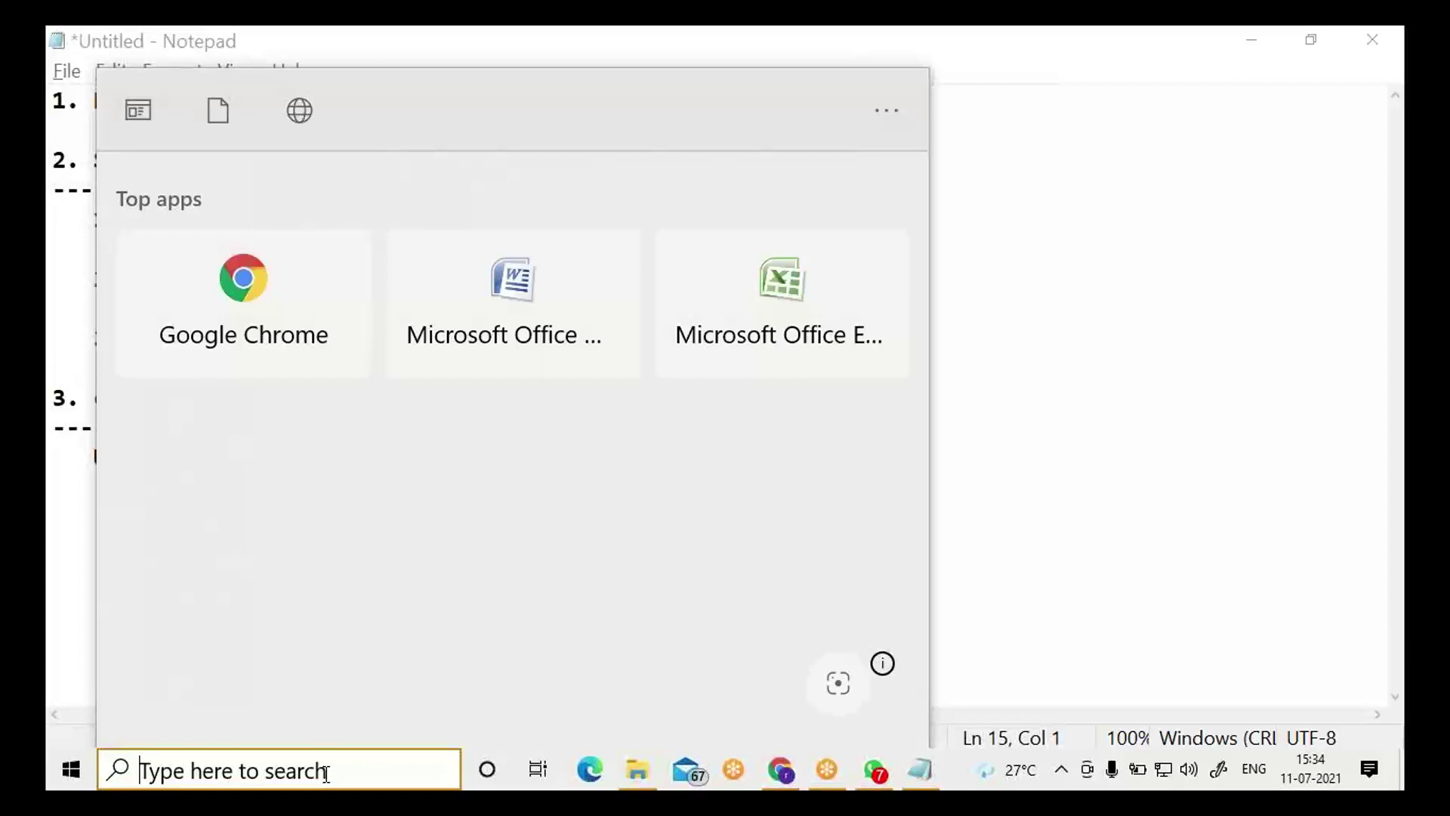
pyautogui.write('cmd')
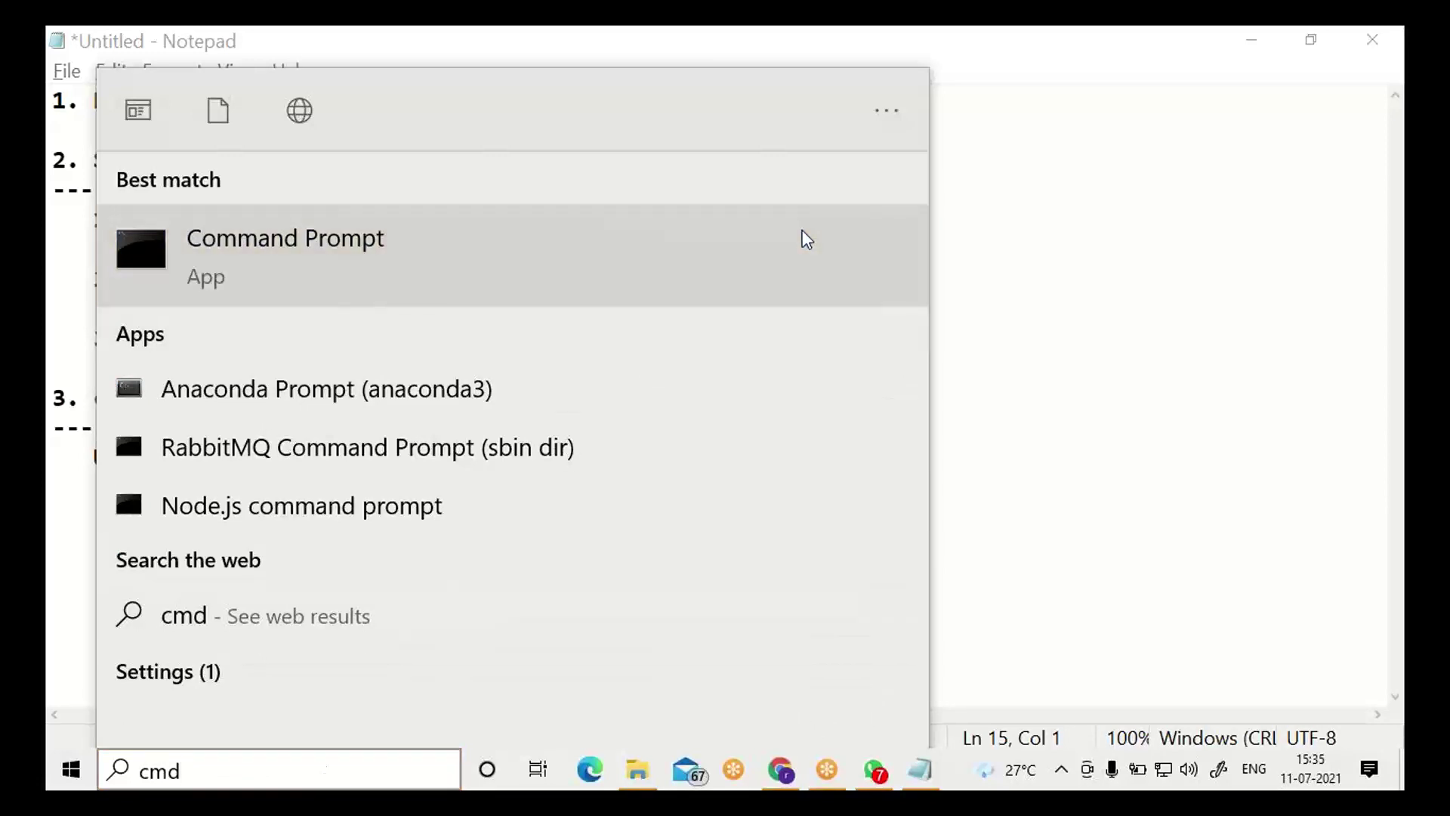
pyautogui.click(805, 238)
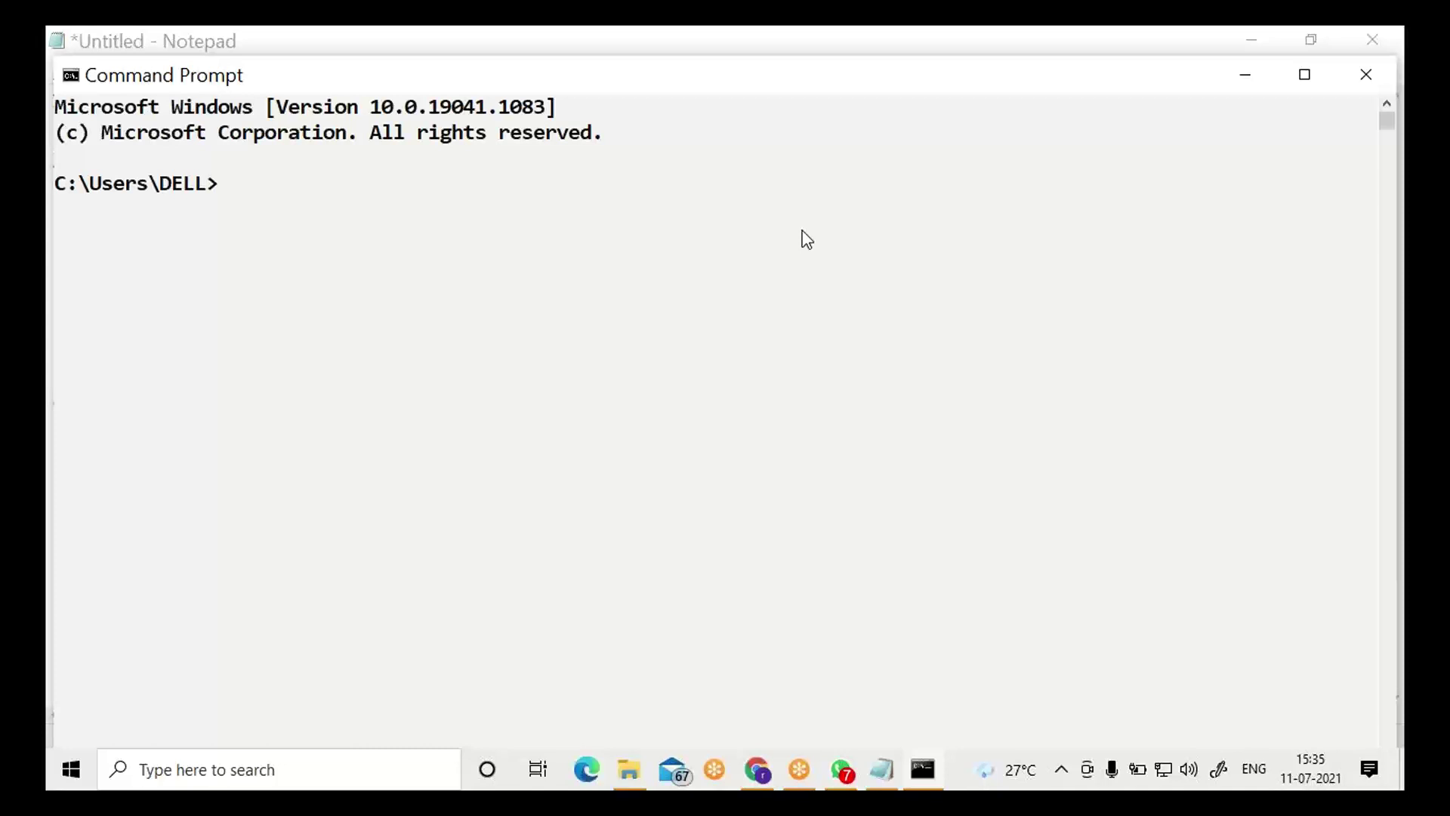
pyautogui.write('javac -version')
pyautogui.press('Return')
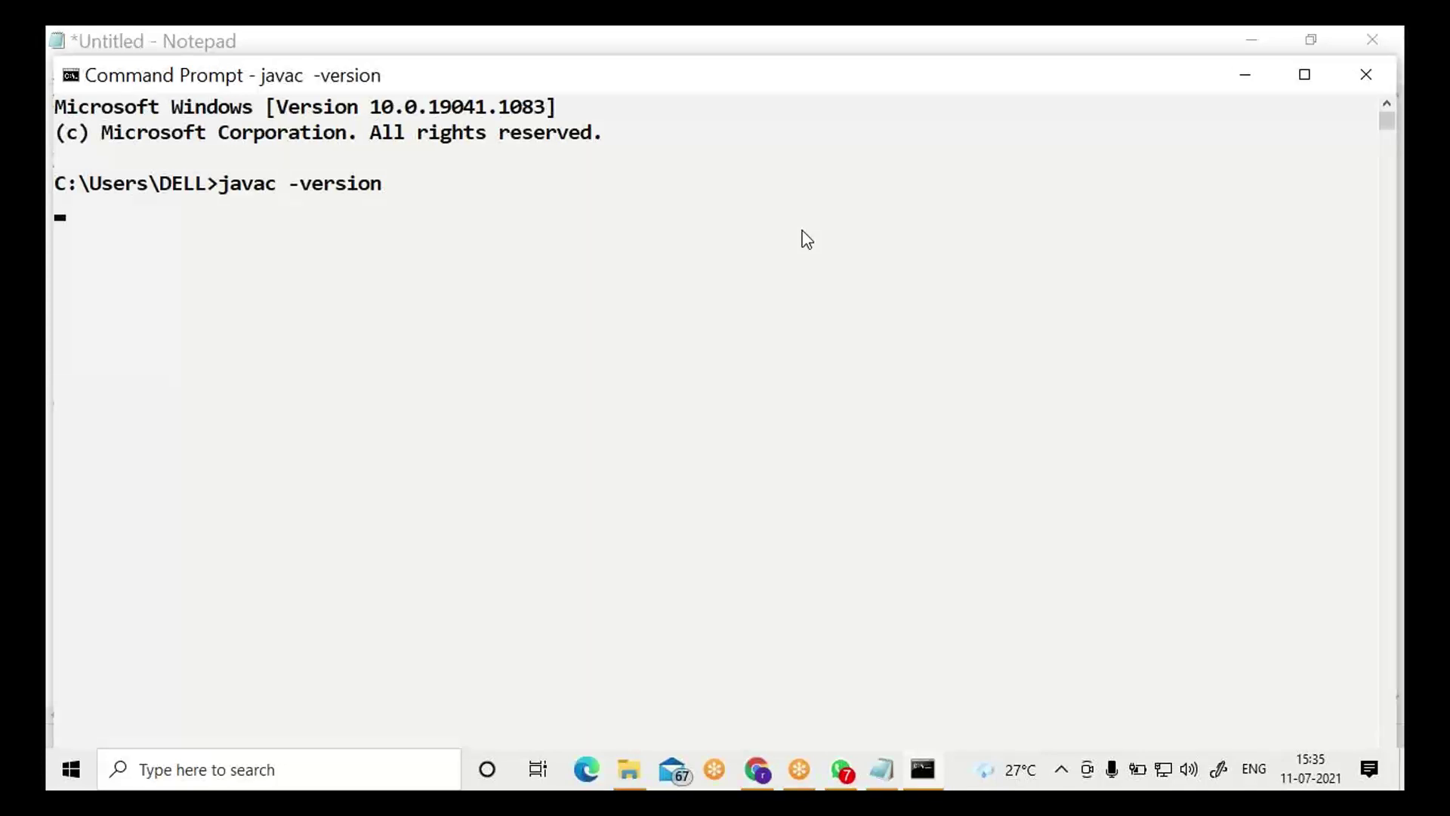
pyautogui.write('java')
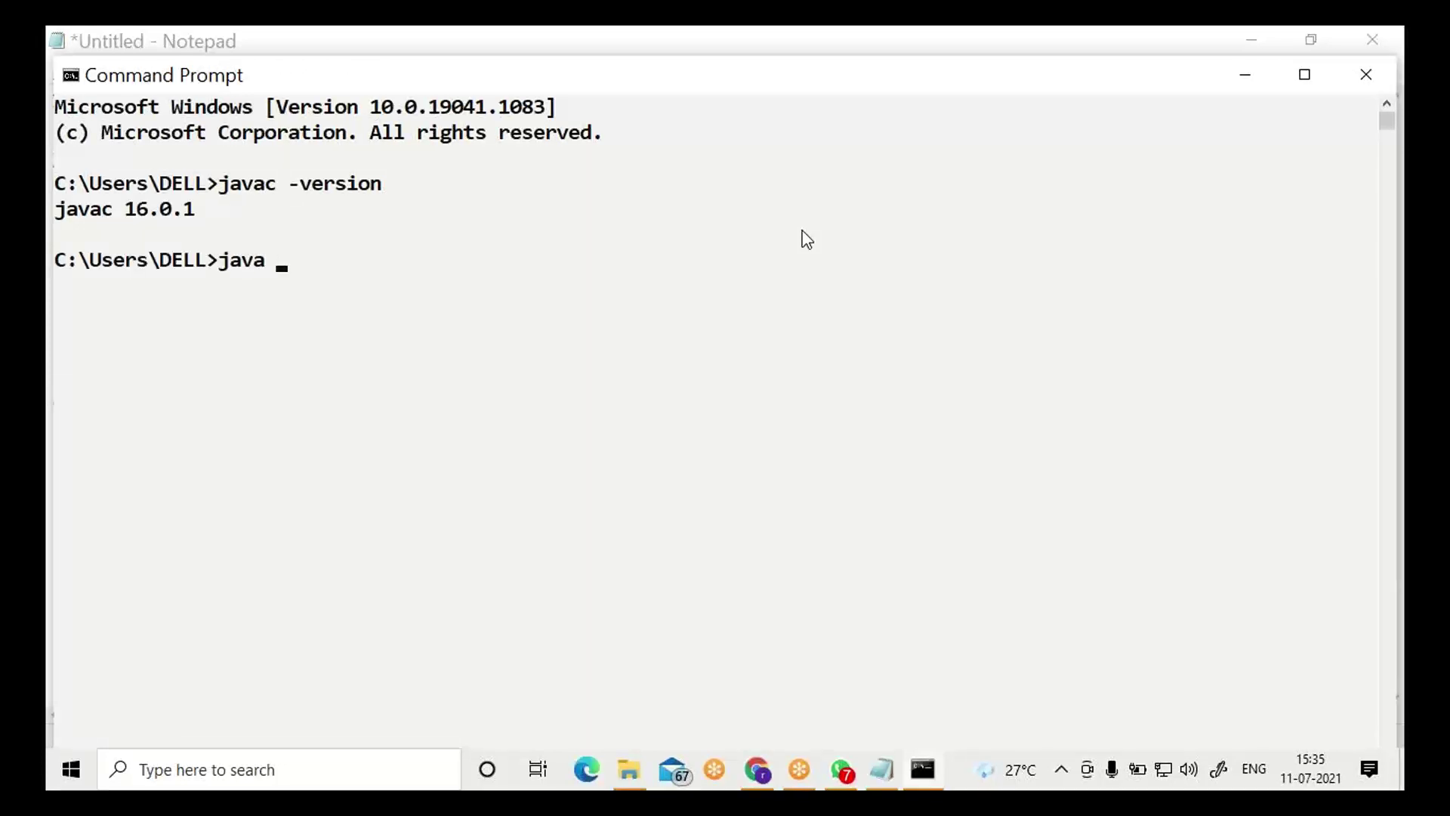
pyautogui.write(' -version')
pyautogui.press('Return')
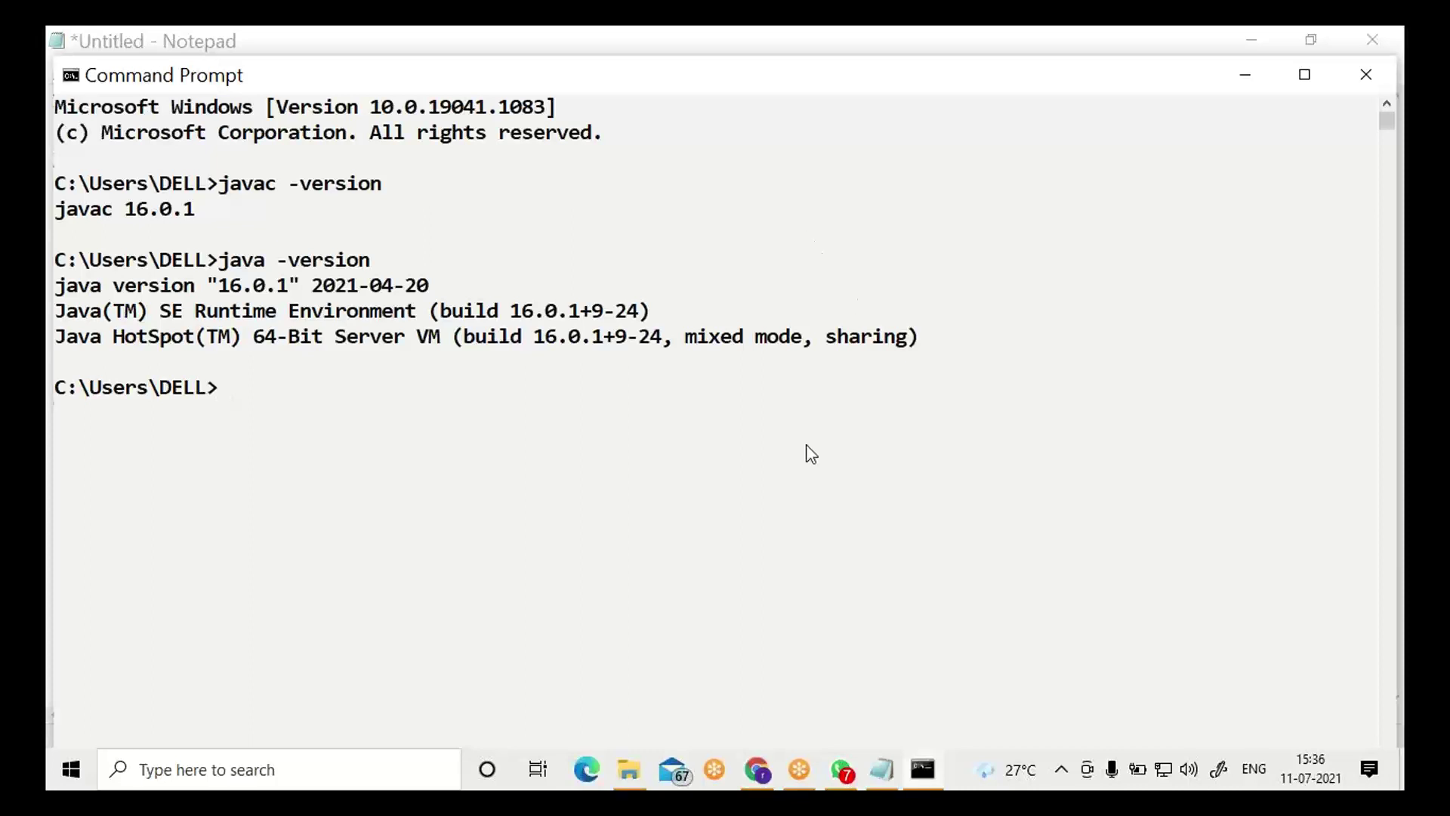
# - Return to the Notepad notes and add the heading "4. Simple Java program" with a dashed underline
pyautogui.click(880, 778)
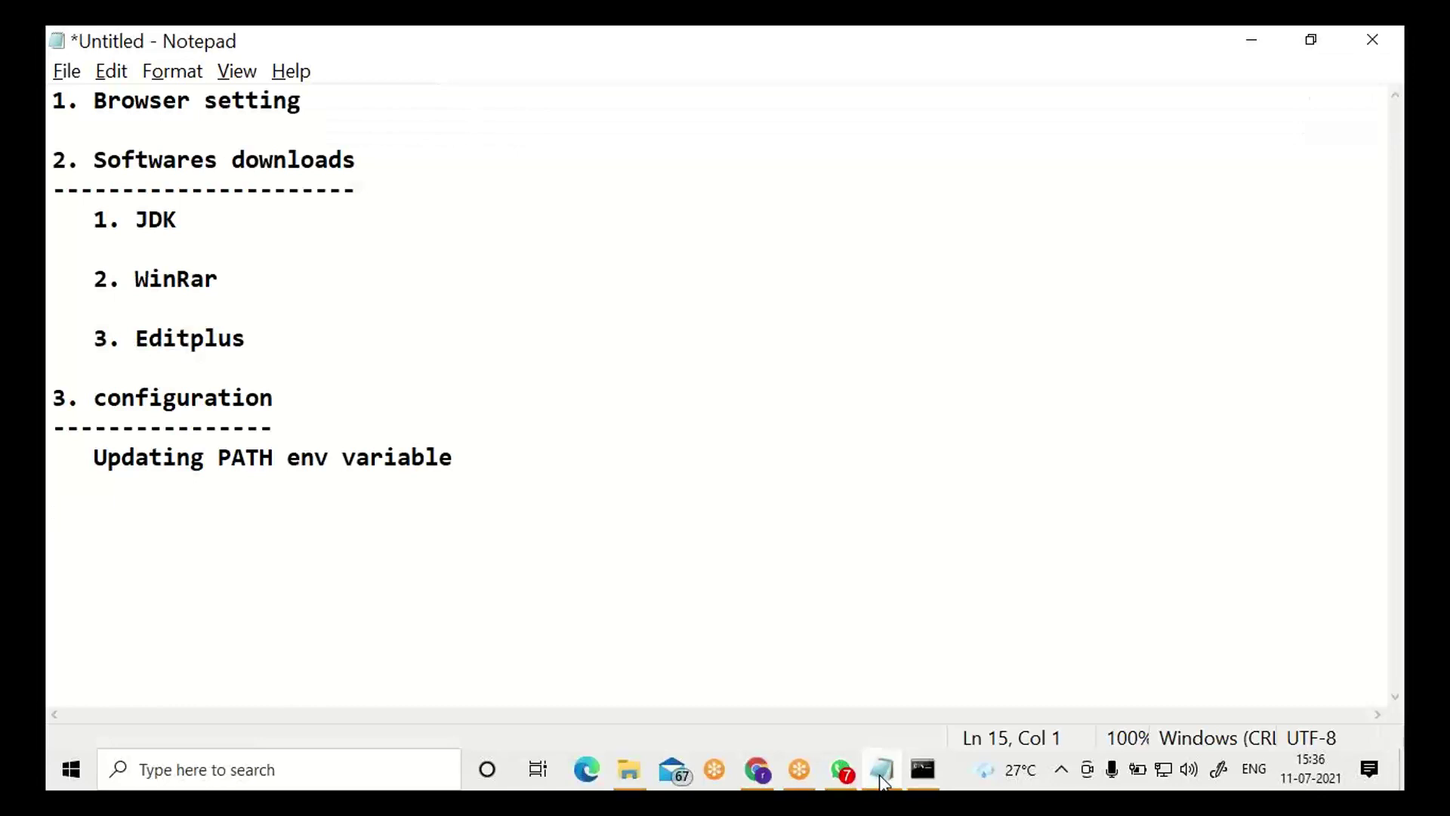
pyautogui.write('4. Simple Java')
pyautogui.write('pr')
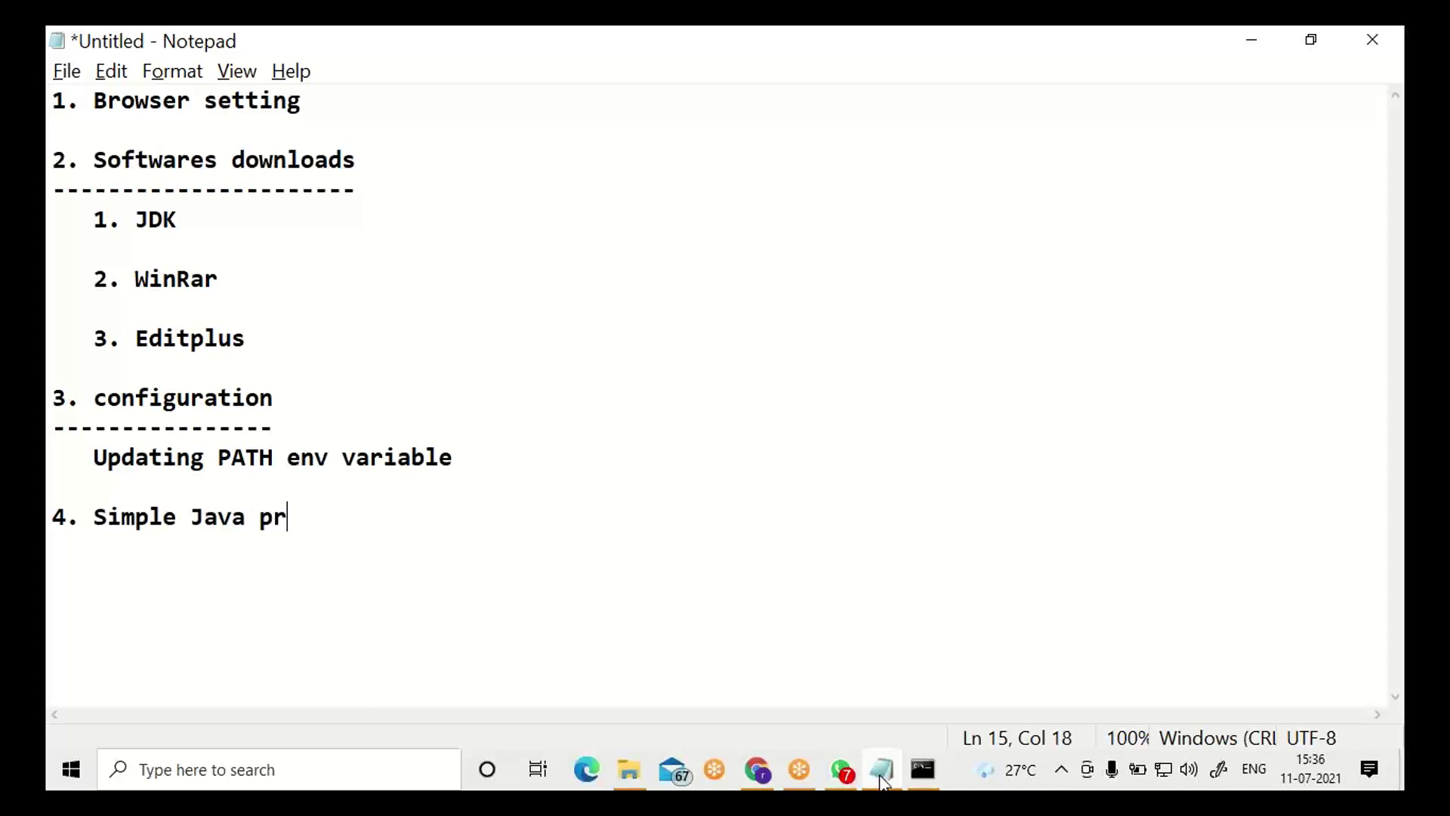
pyautogui.write('ogram')
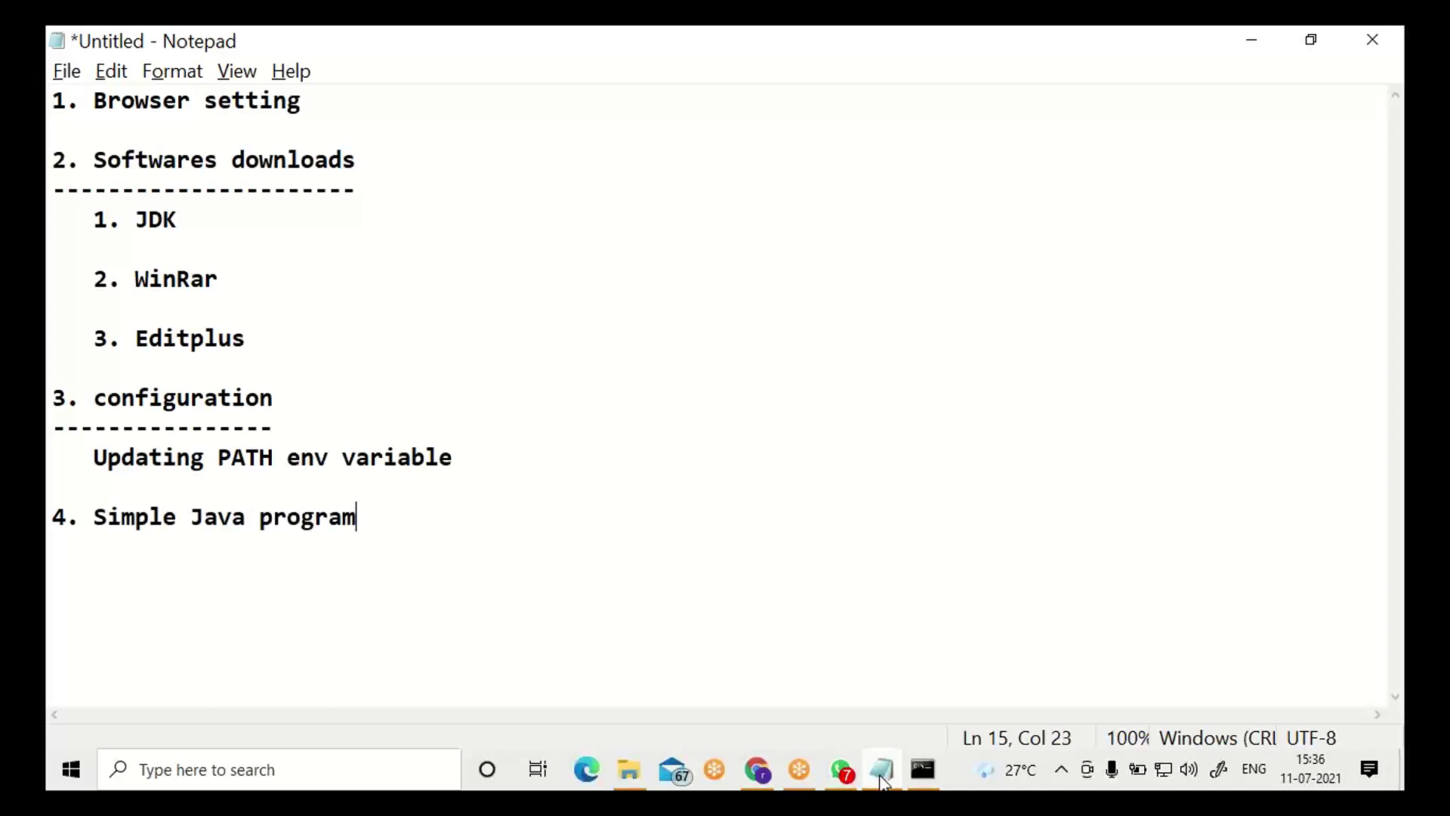
pyautogui.press('Return')
pyautogui.write('-----------------------')
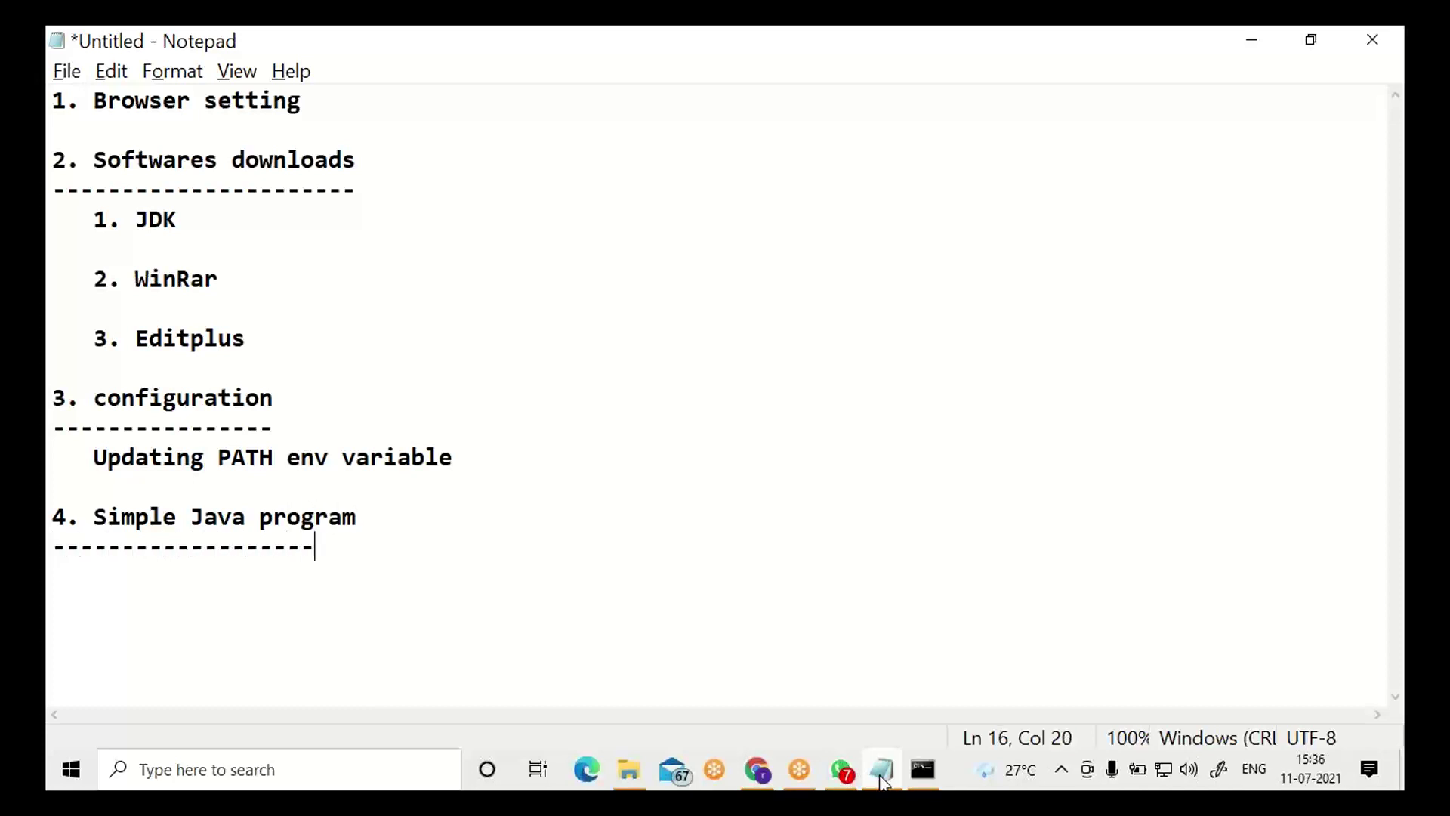
# - Add several blank lines below the Simple Java program heading and place the cursor back on the first one
pyautogui.press('Return')
pyautogui.press('Return')
pyautogui.press('Return')
pyautogui.press('Return')
pyautogui.press('Return')
pyautogui.press('Return')
pyautogui.press('Return')
pyautogui.press('Return')
pyautogui.press('Return')
pyautogui.press('Up')
pyautogui.press('Up')
pyautogui.press('Up')
pyautogui.press('Up')
pyautogui.press('Up')
pyautogui.press('Up')
pyautogui.press('Up')
pyautogui.press('Up')
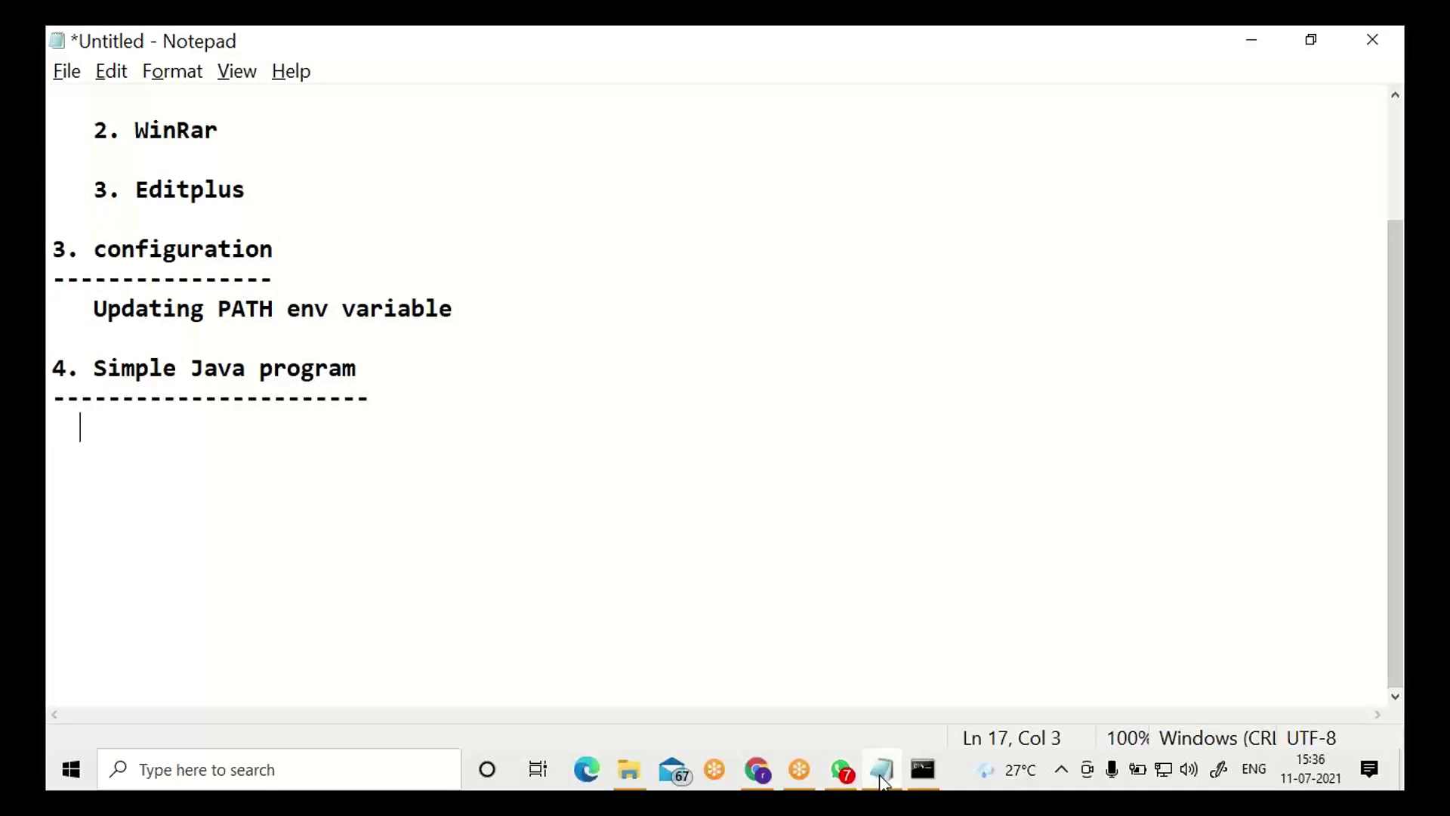
# - List "1. composing", "2. Compilation" and "3. Running" under the Simple Java program heading, and highlight the word composing
pyautogui.write('1. compo')
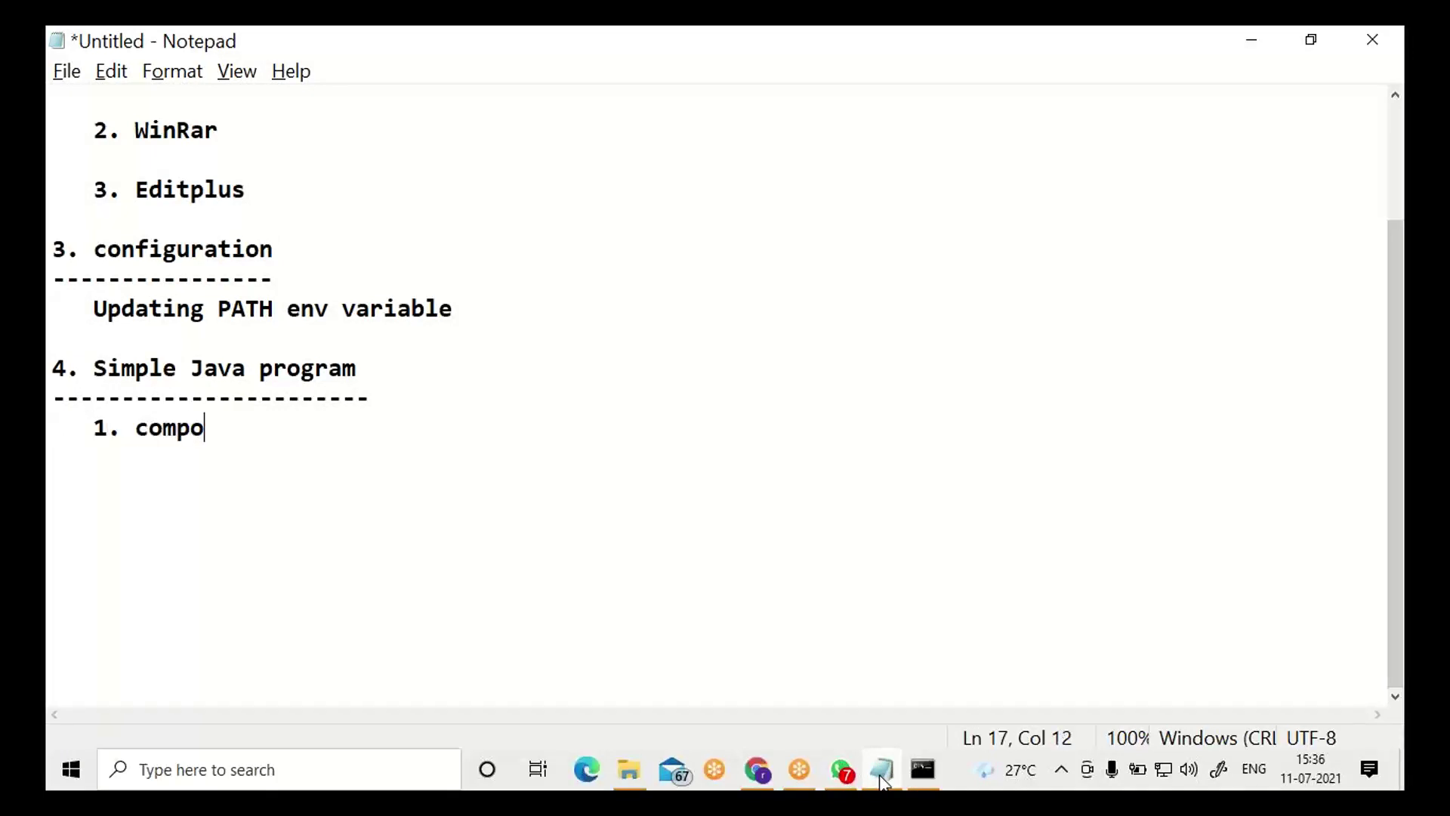
pyautogui.write('sing')
pyautogui.press('Return')
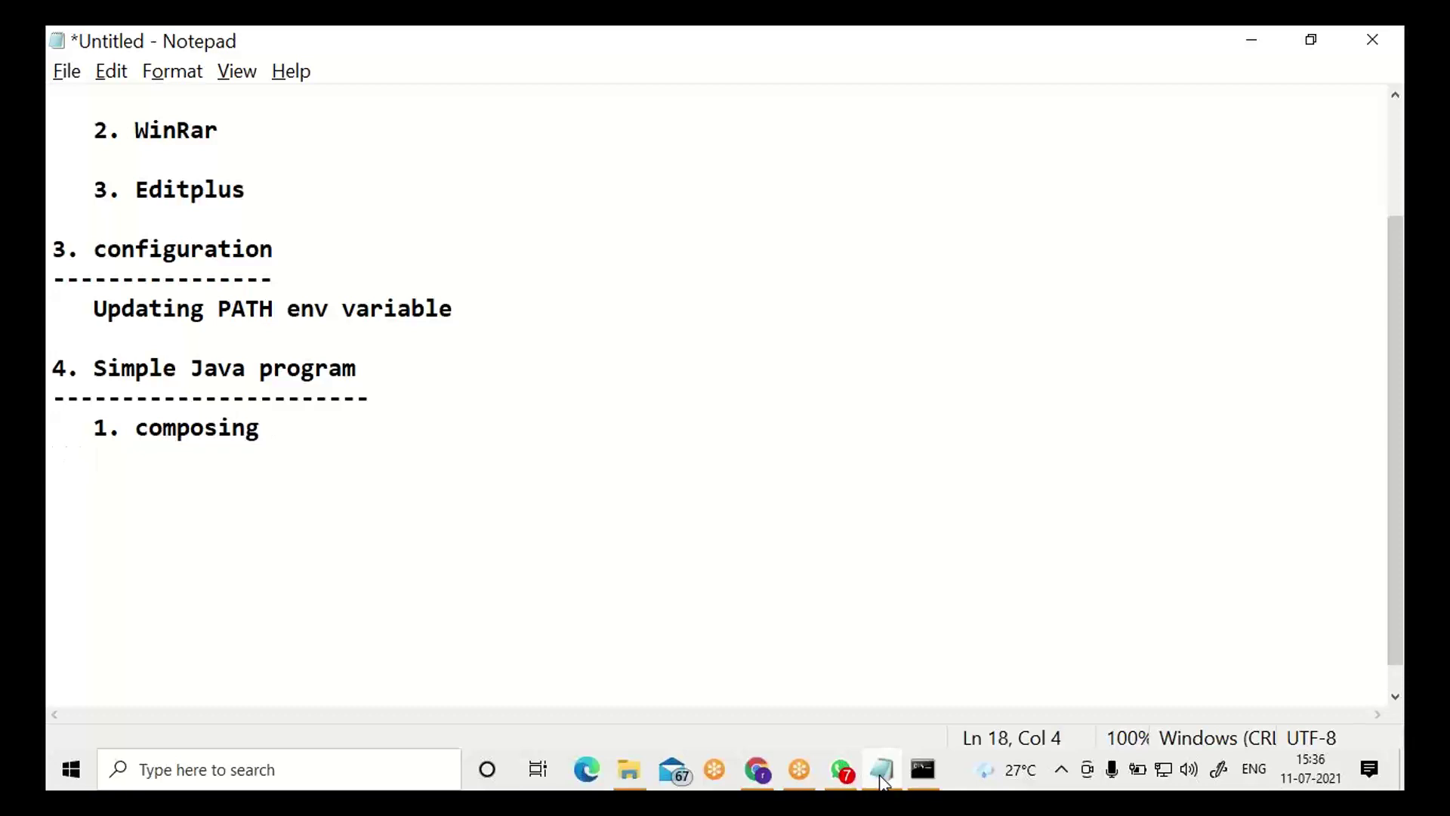
pyautogui.write('2. Compilation')
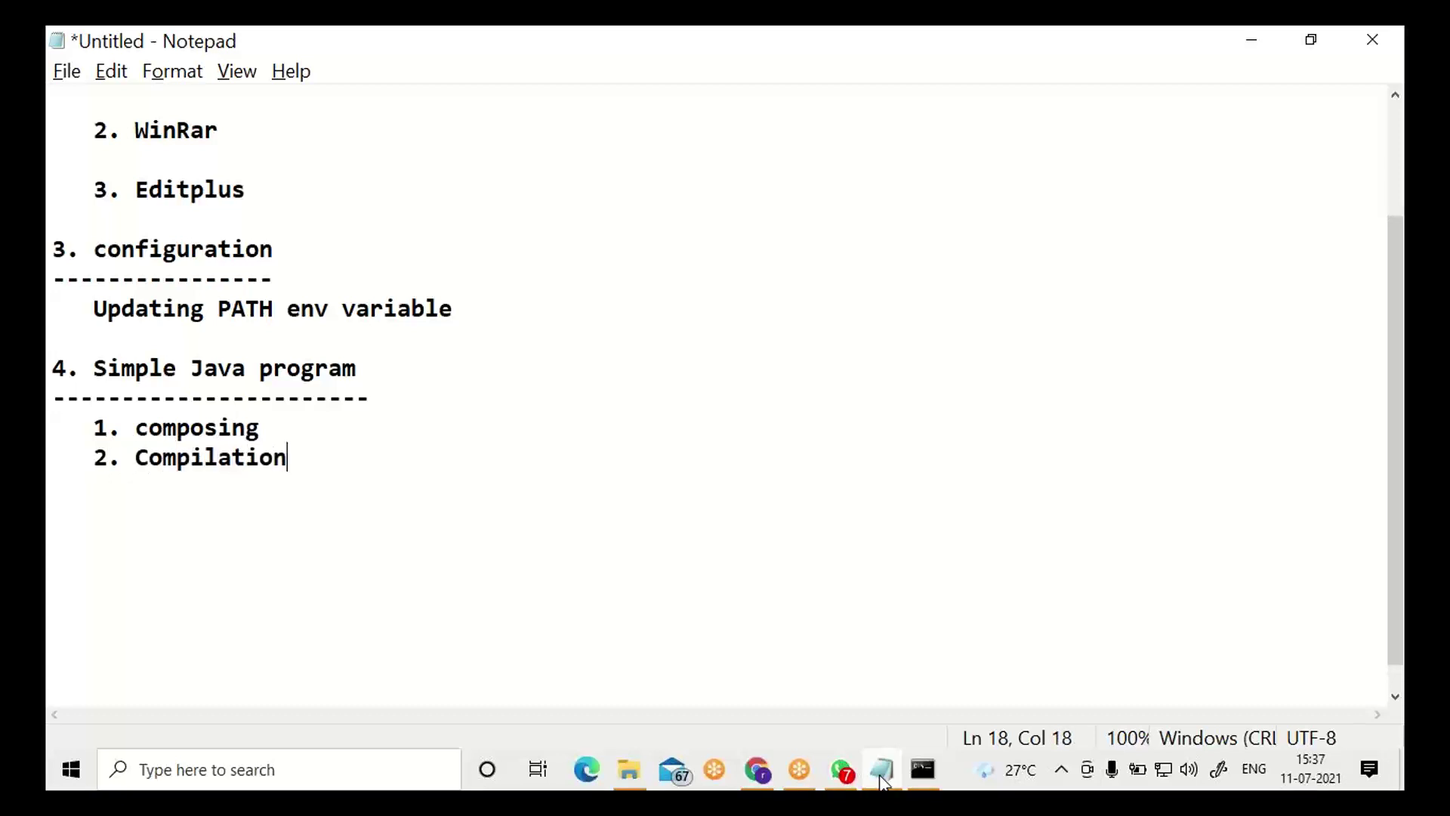
pyautogui.press('Return')
pyautogui.write('3')
pyautogui.press('BackSpace')
pyautogui.write('3. ')
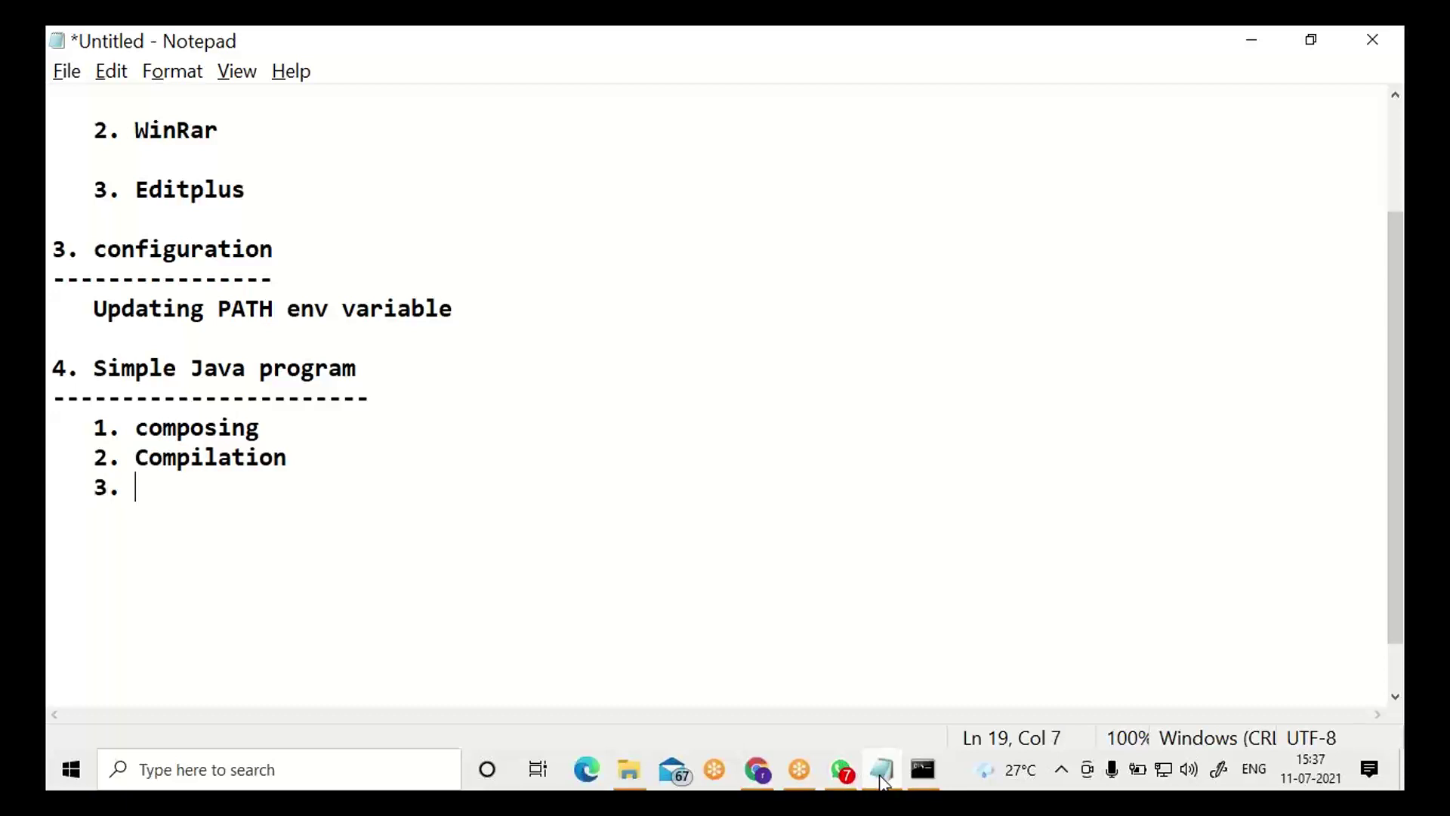
pyautogui.write('Running')
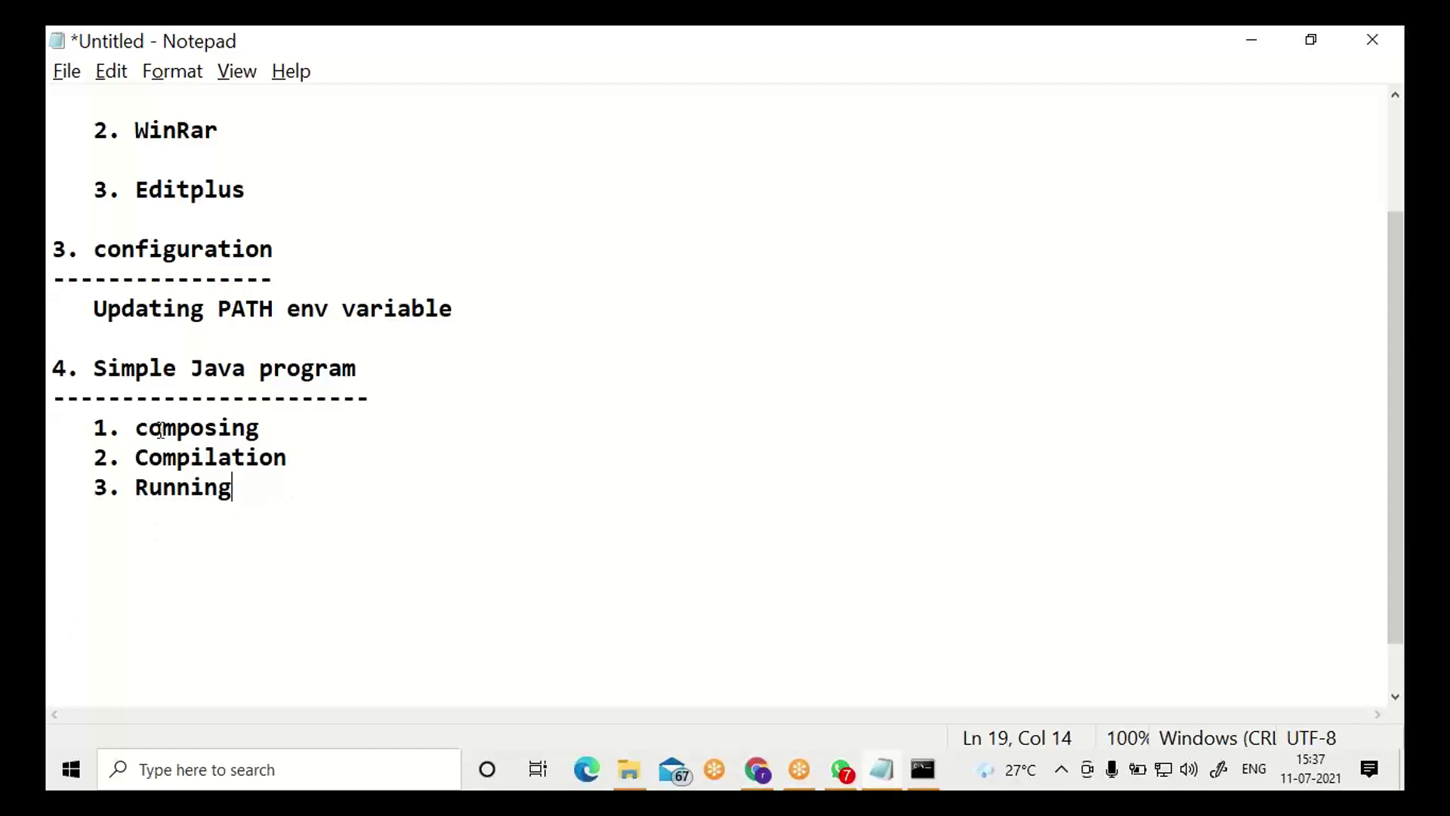
pyautogui.click(202, 427)
pyautogui.doubleClick(202, 427)
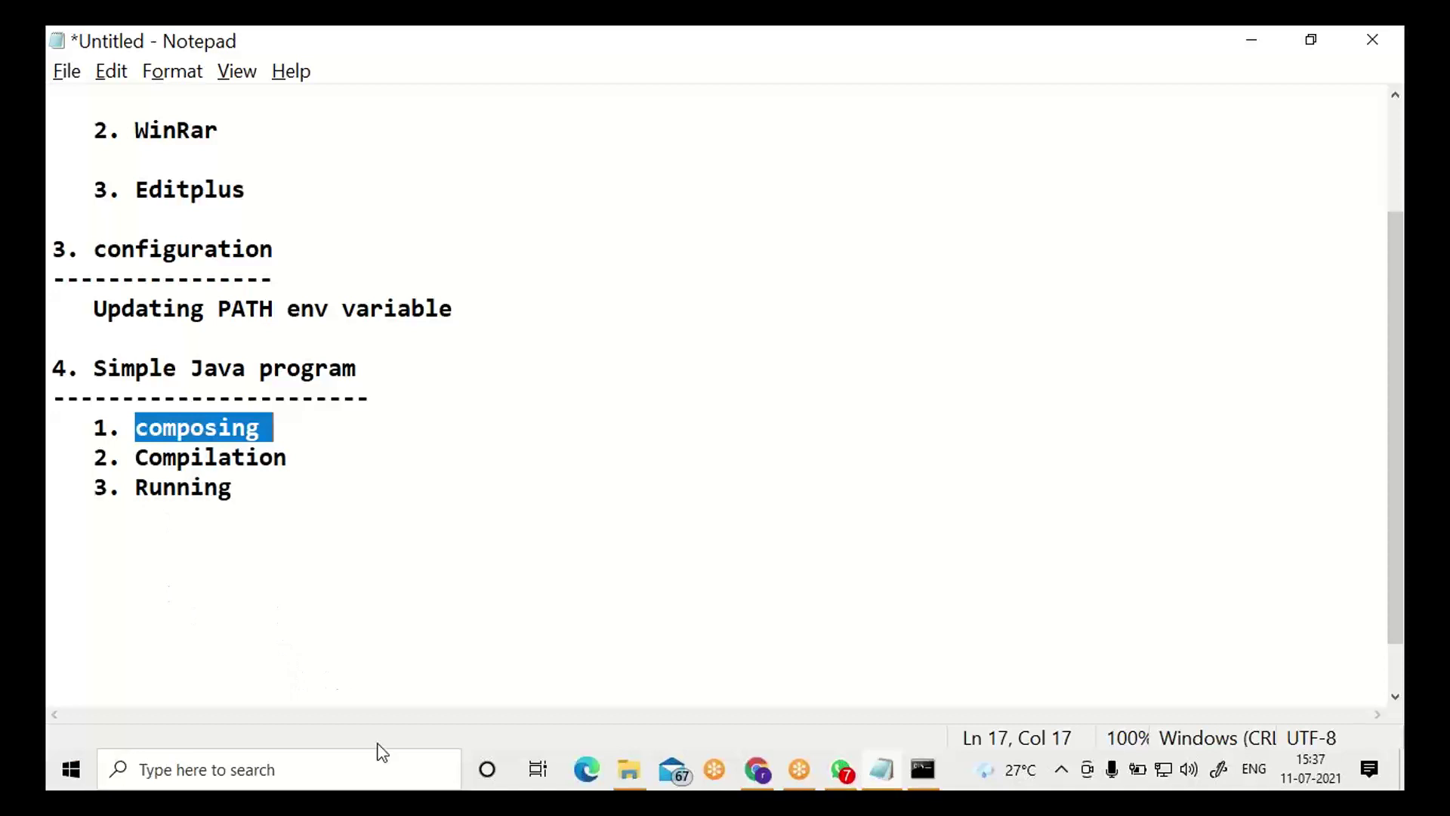
# - Switch to File Explorer and open the july-batch-dev folder on Local Disk (E:)
pyautogui.click(633, 771)
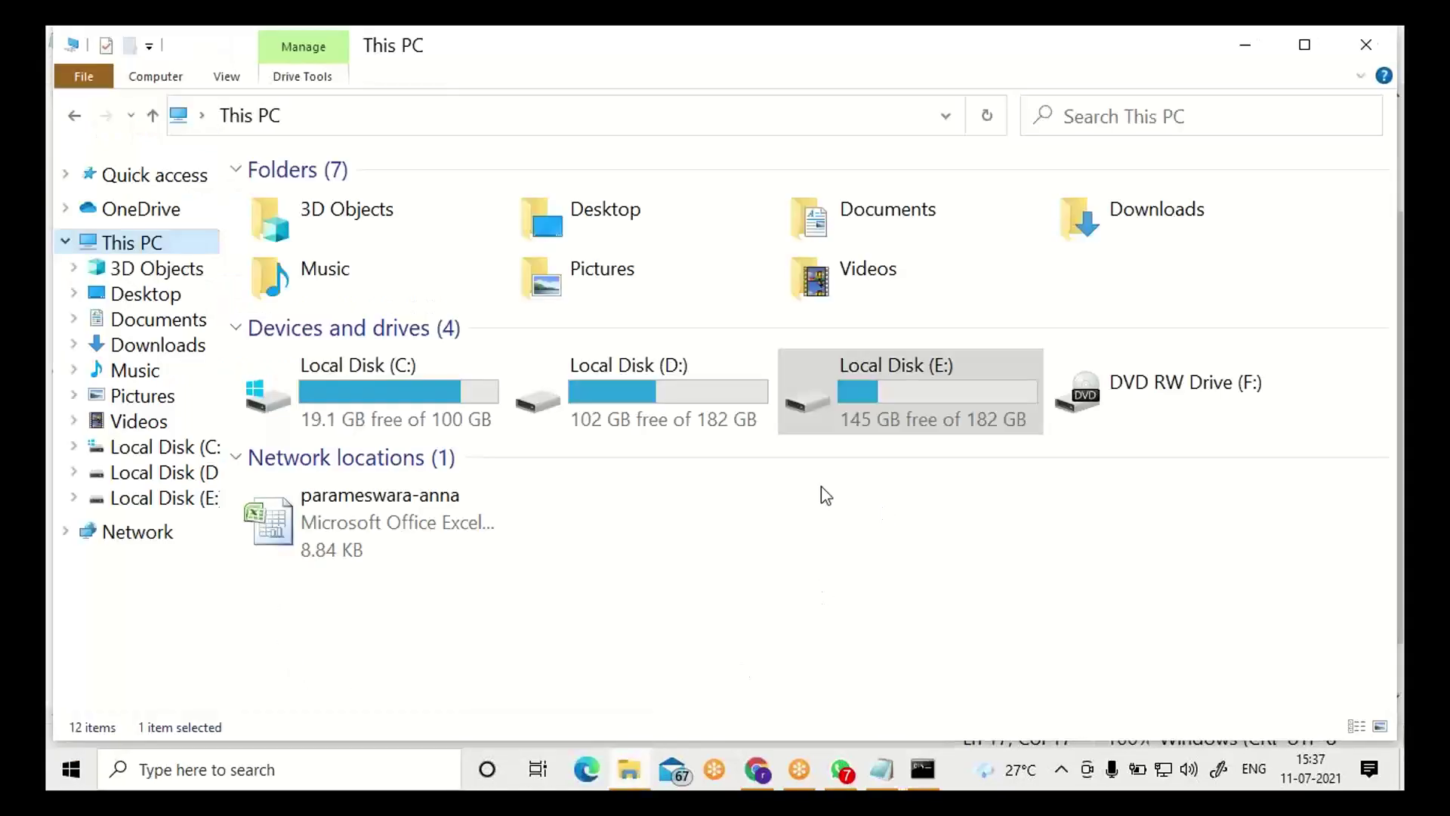
pyautogui.doubleClick(933, 381)
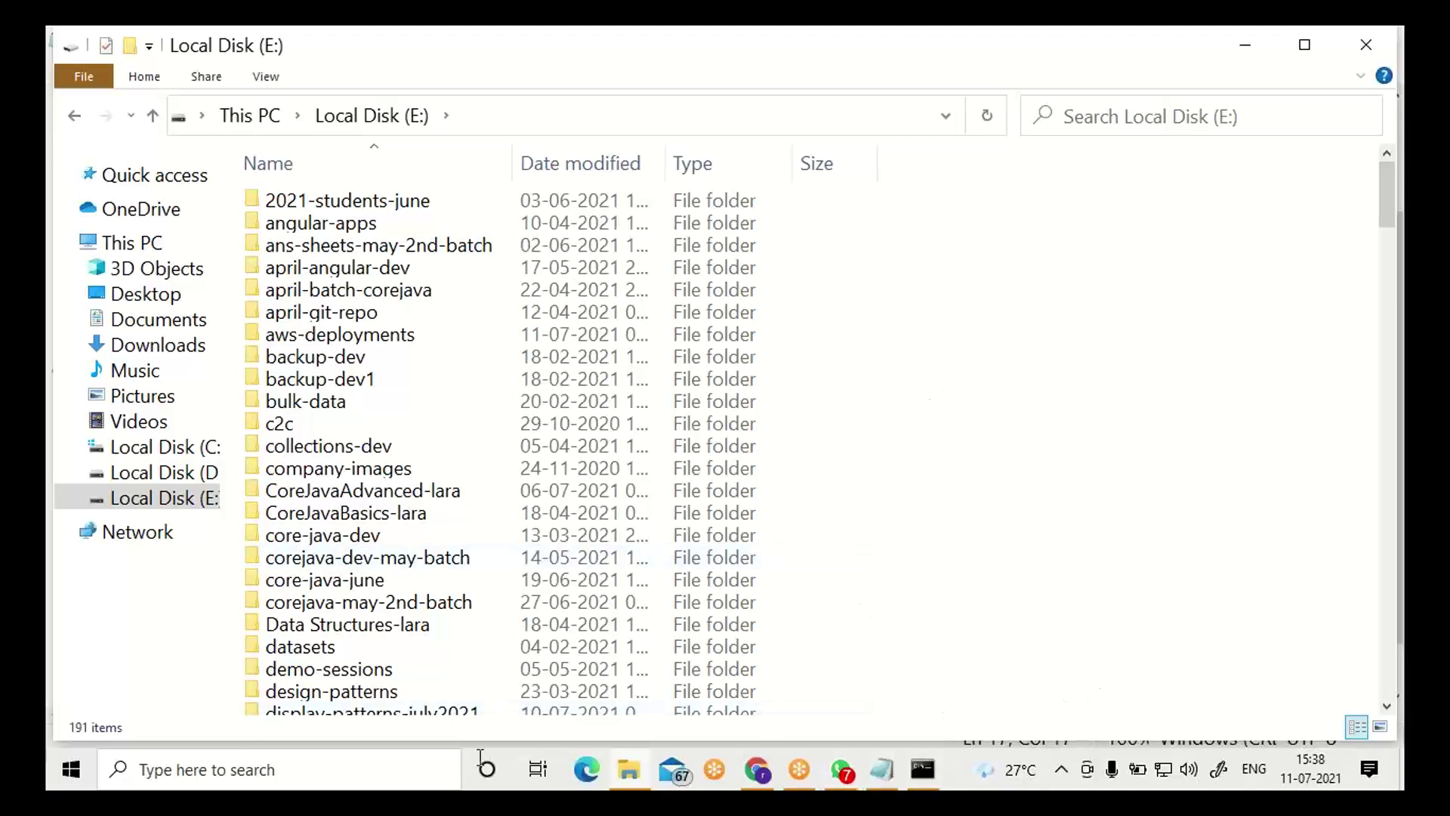
pyautogui.click(389, 468)
pyautogui.press('j')
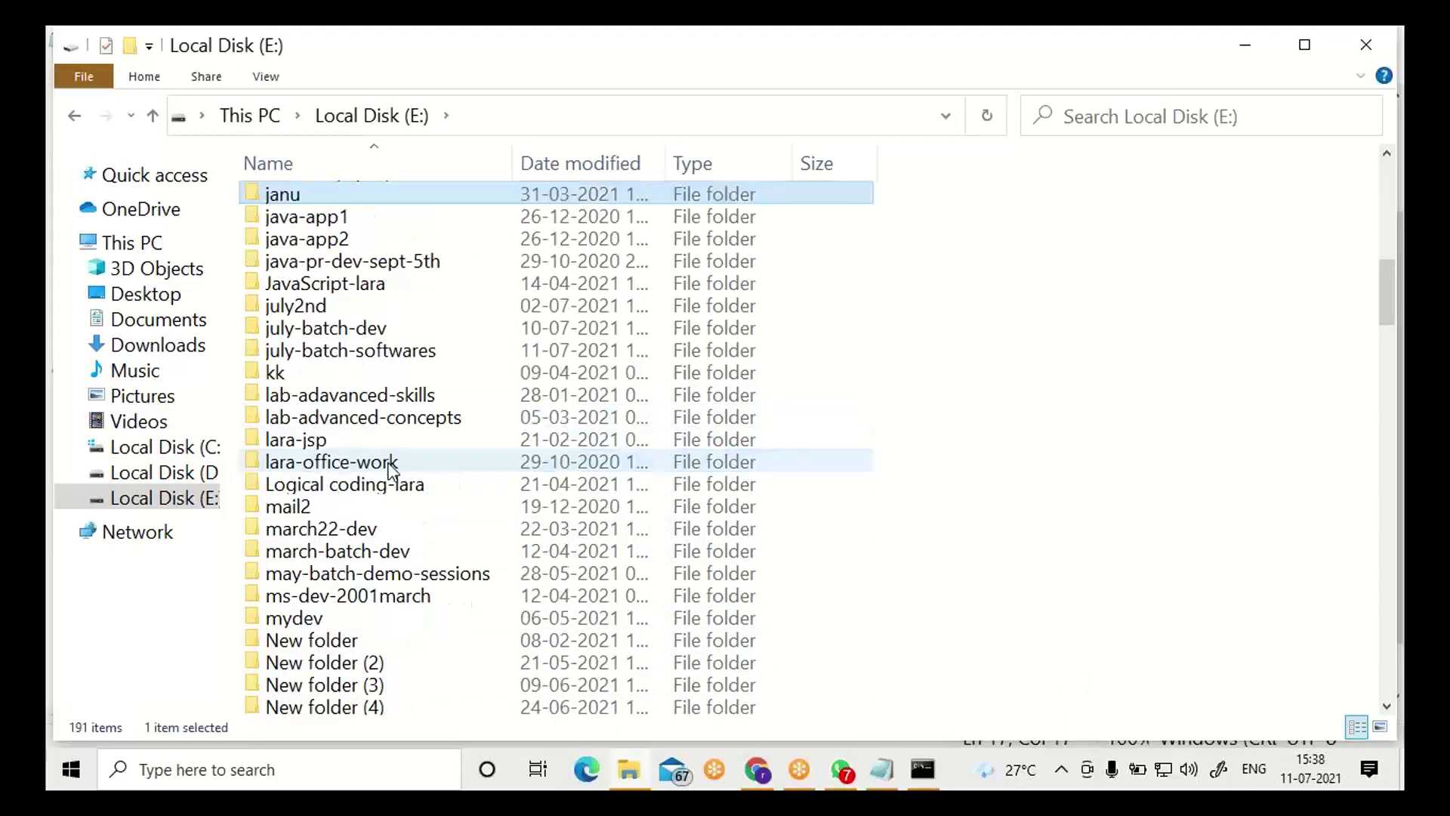
pyautogui.press('Down')
pyautogui.press('Down')
pyautogui.press('Down')
pyautogui.press('Down')
pyautogui.press('Down')
pyautogui.press('Down')
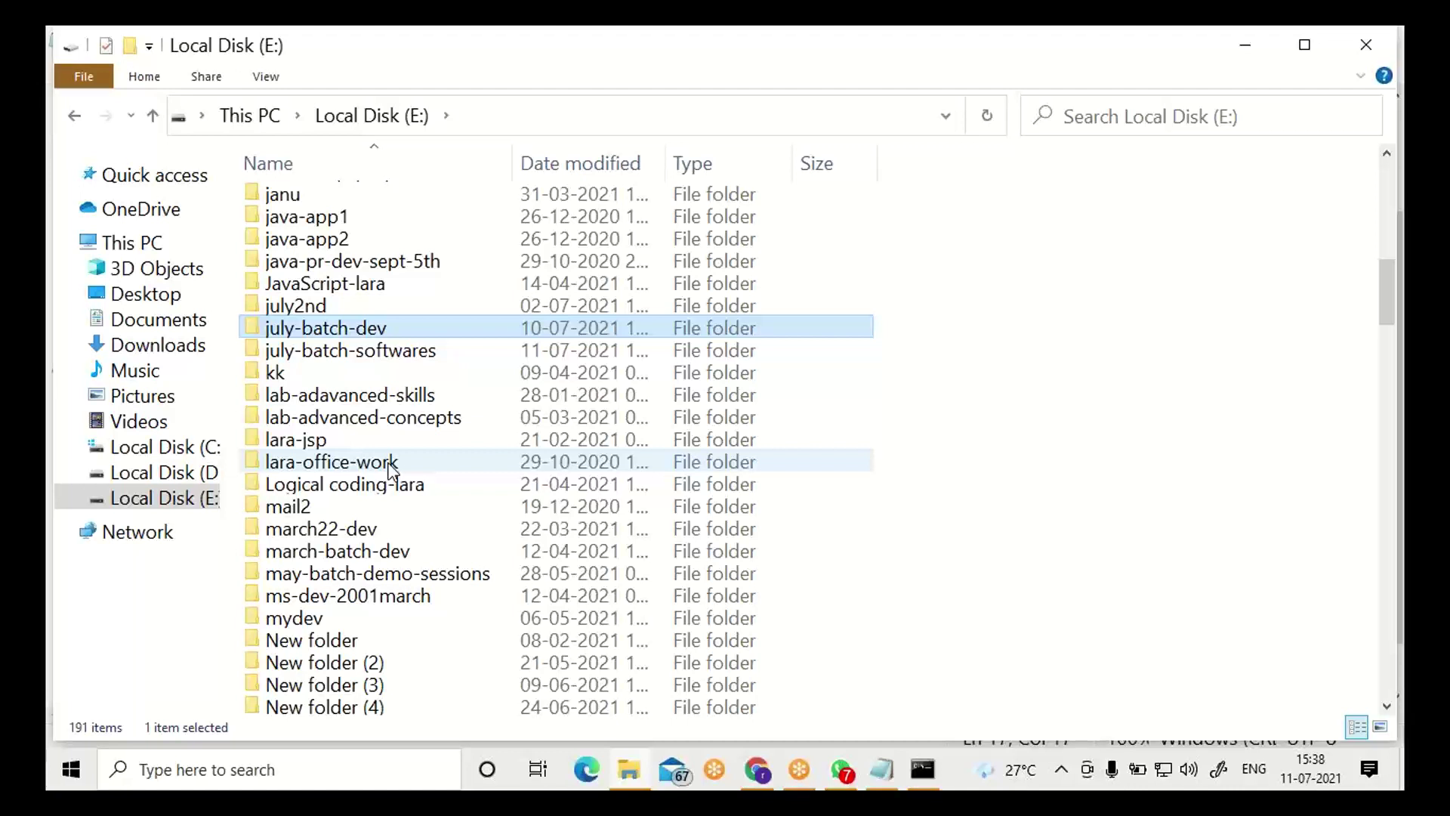
pyautogui.press('Return')
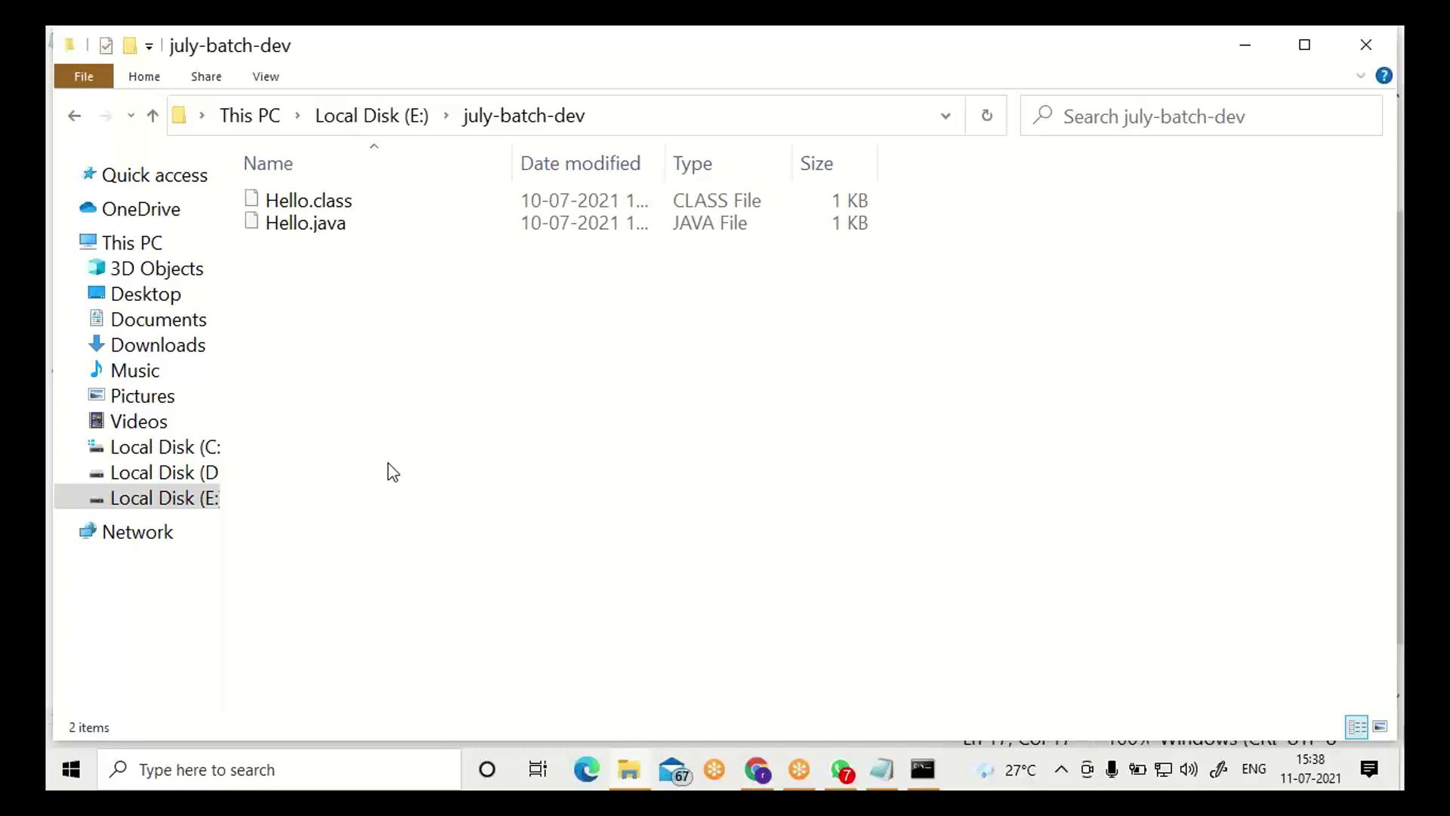
# - Switch to the Notepad notes and place the cursor on a blank line below the Running item
pyautogui.click(873, 773)
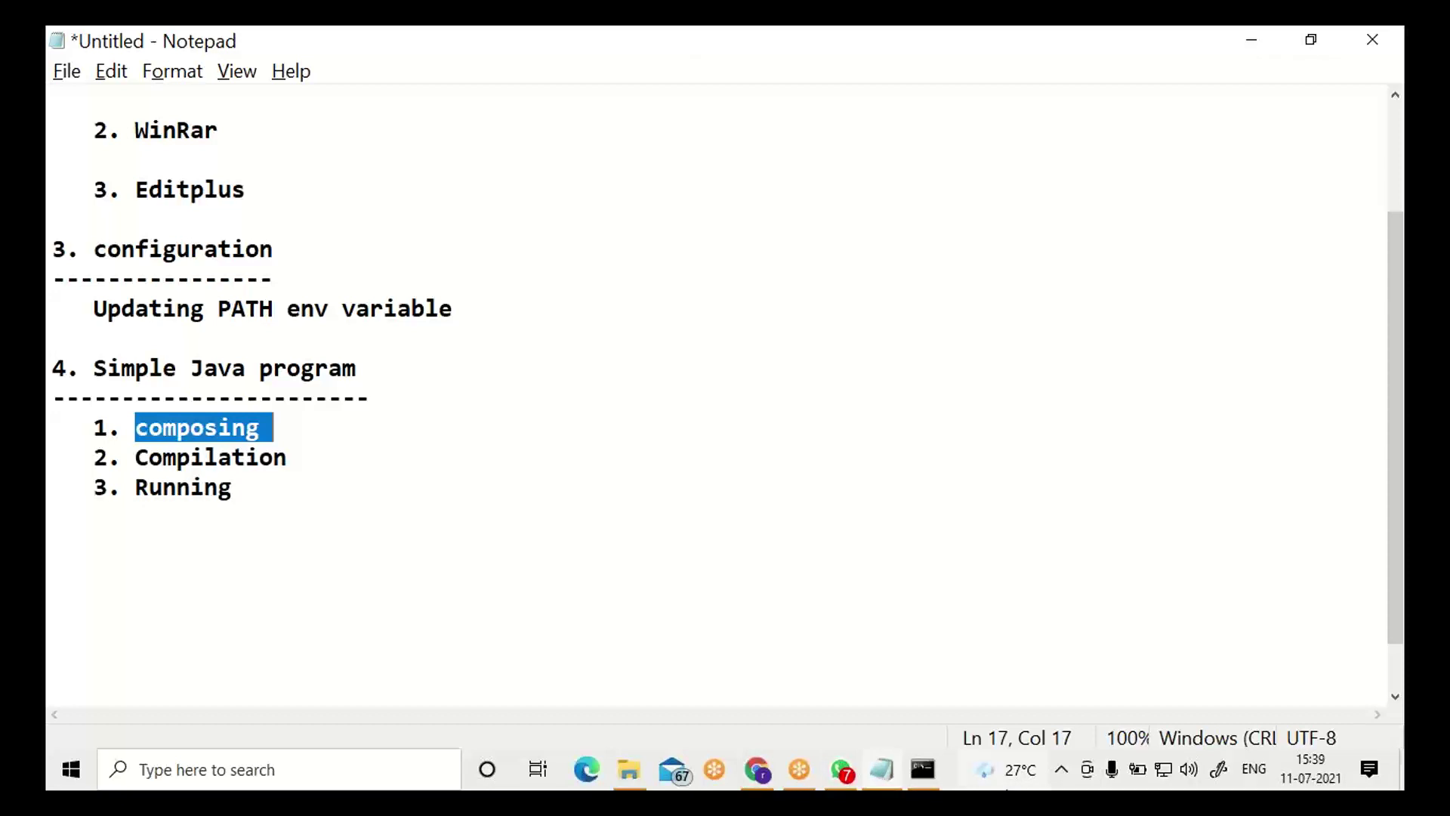
pyautogui.click(426, 588)
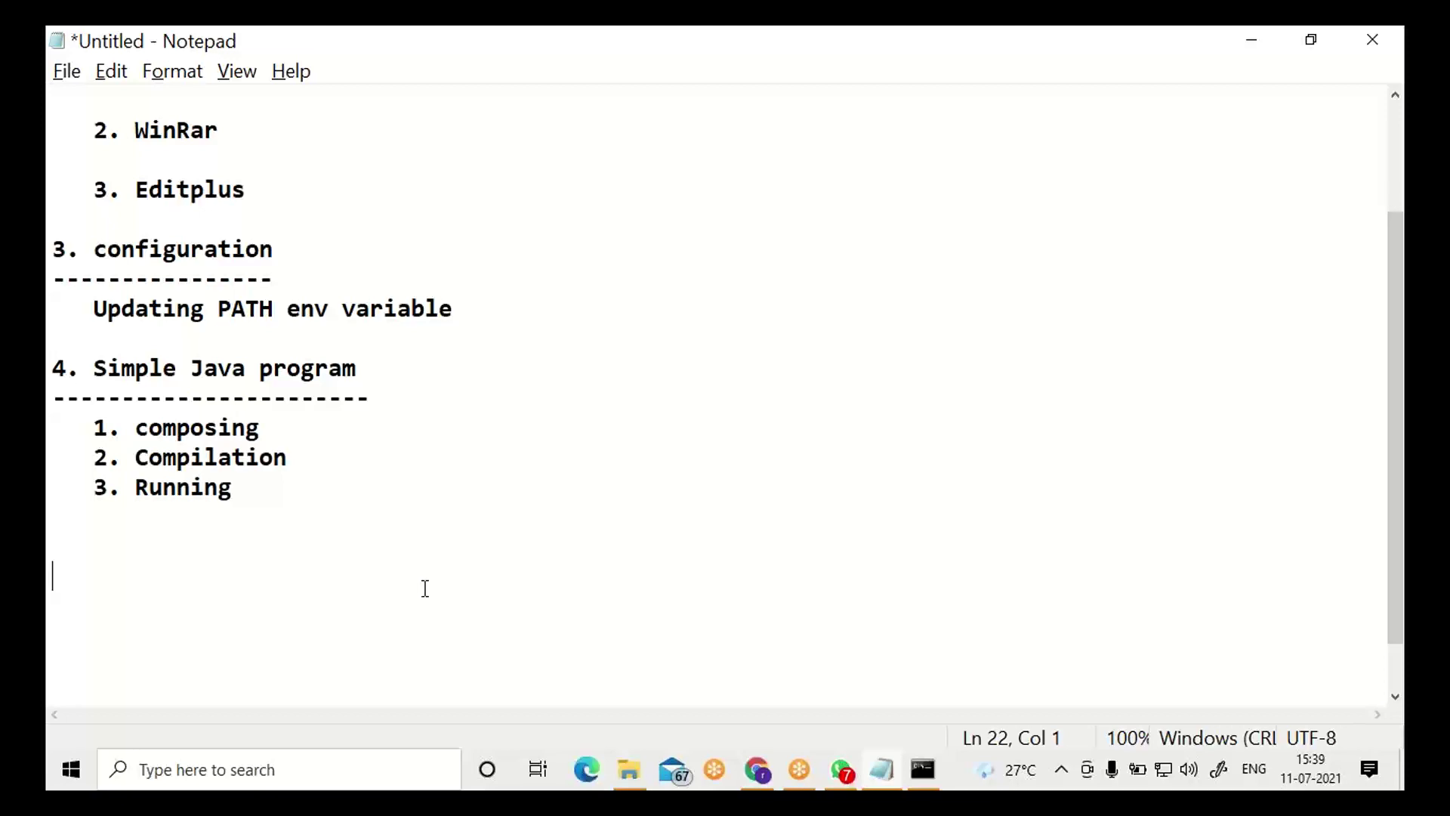
# - Start EditPlus from the desktop, accepting its license agreement, default directories and the overwriting of existing syntax files, and close all open files
pyautogui.press('super+d')
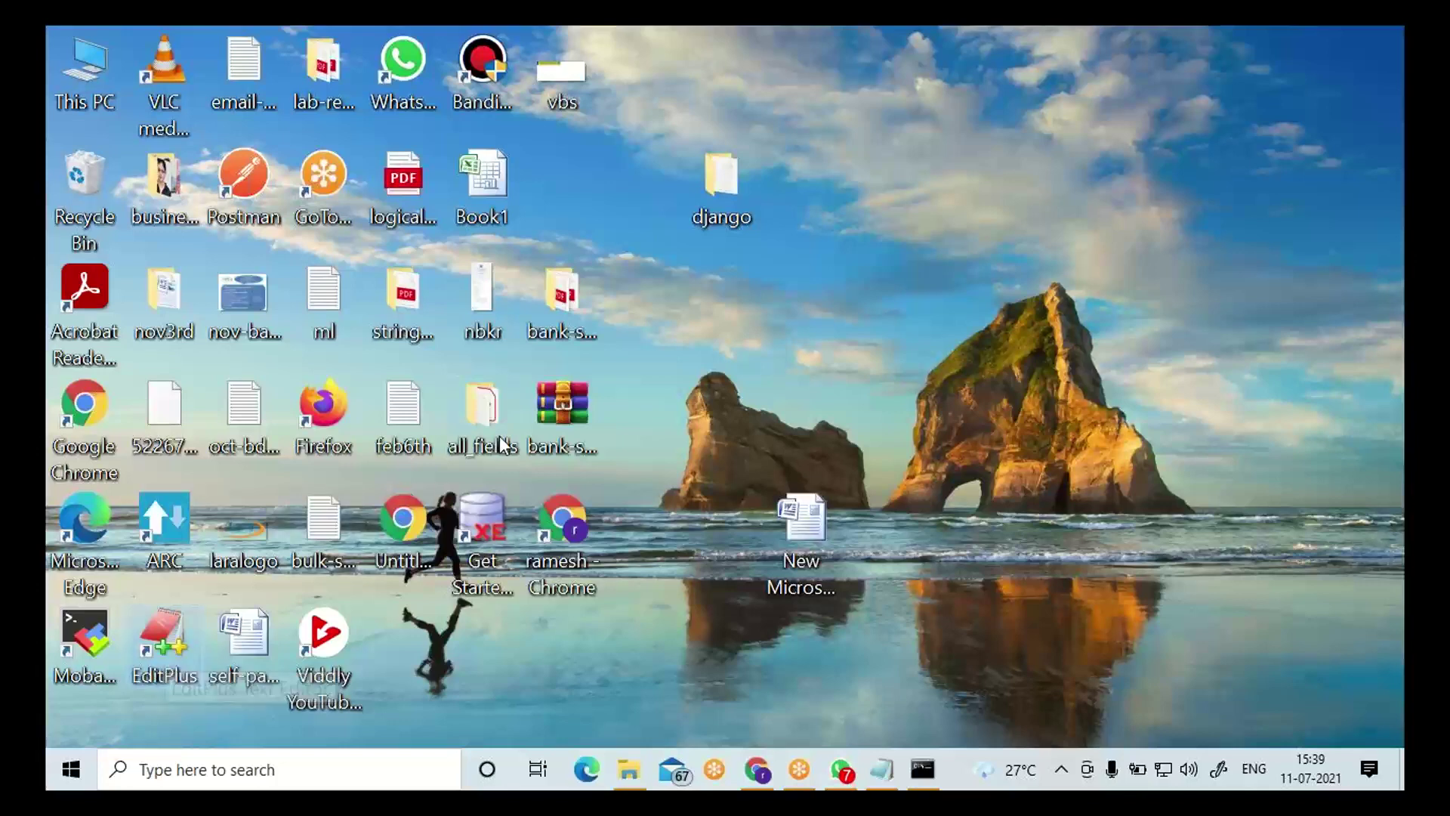
pyautogui.doubleClick(169, 663)
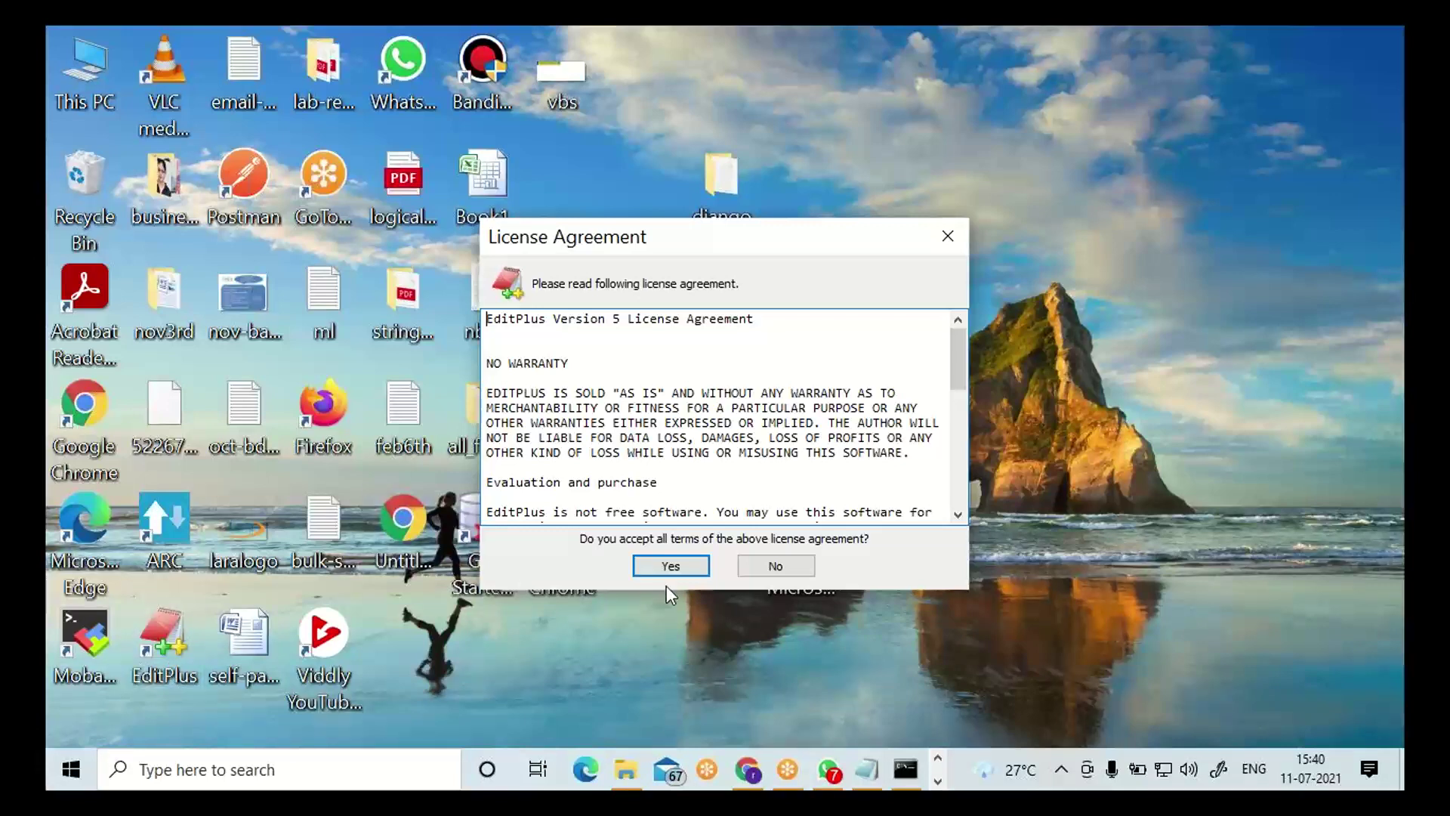
pyautogui.click(677, 568)
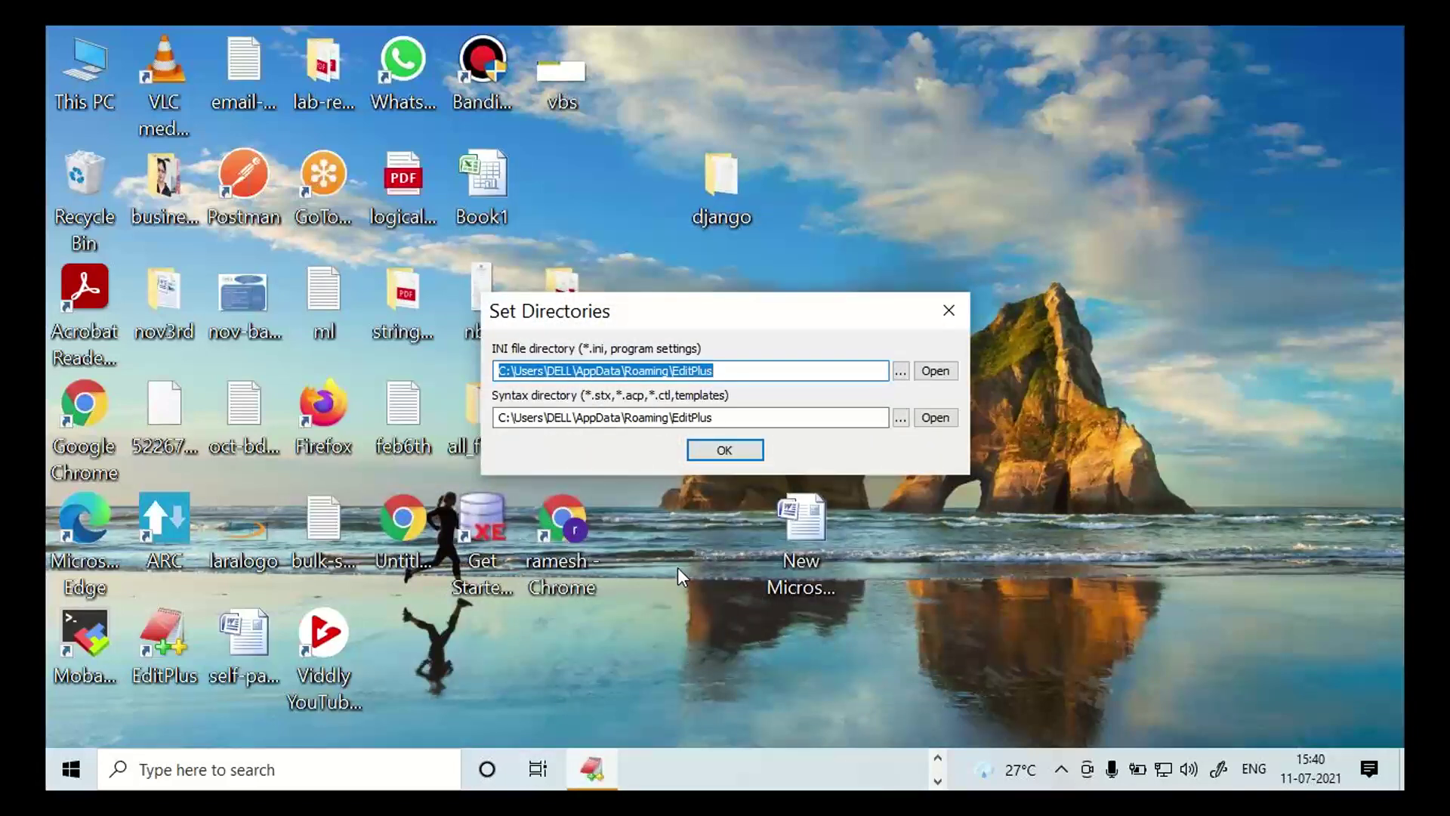
pyautogui.click(724, 450)
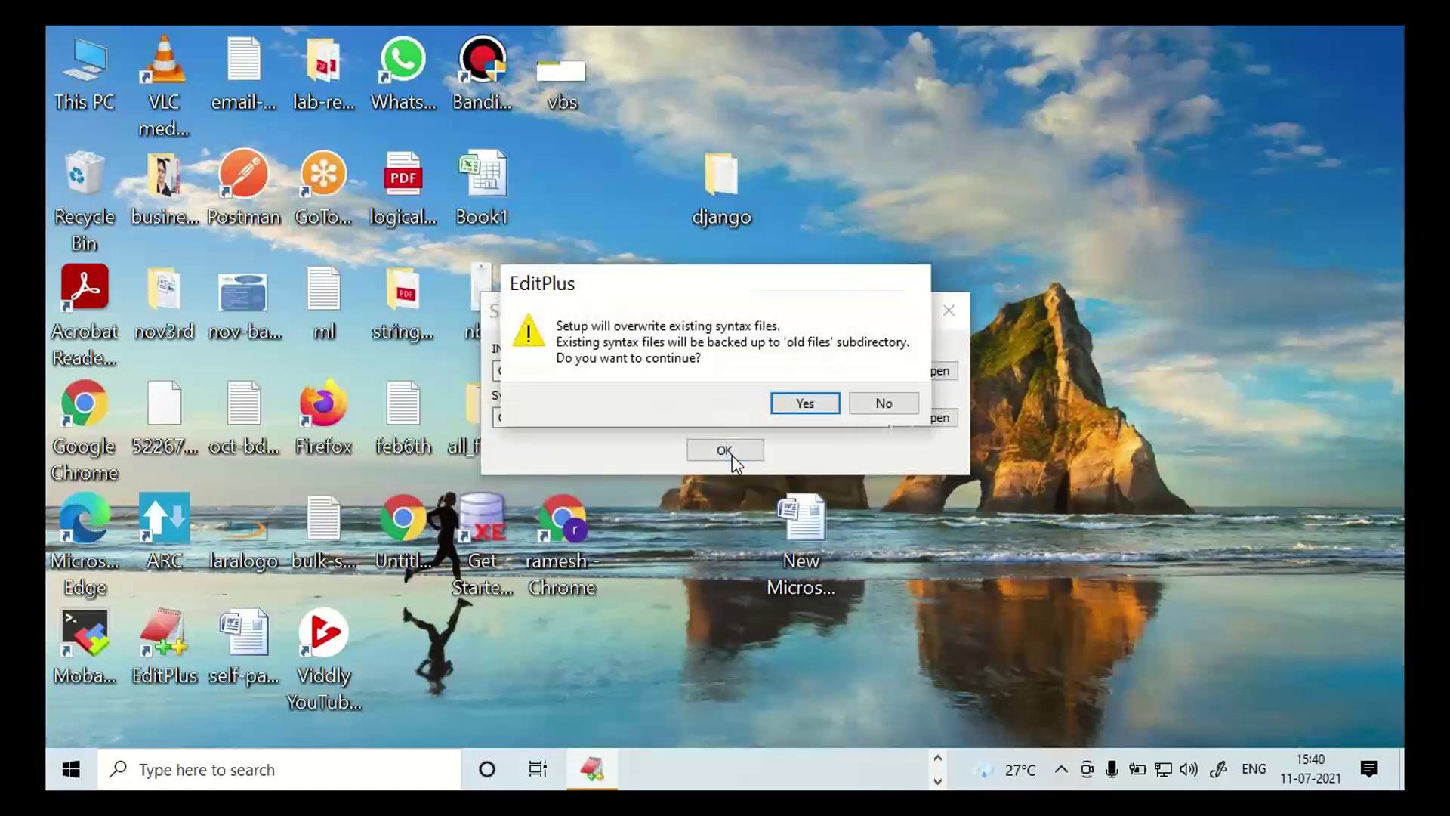
pyautogui.click(805, 405)
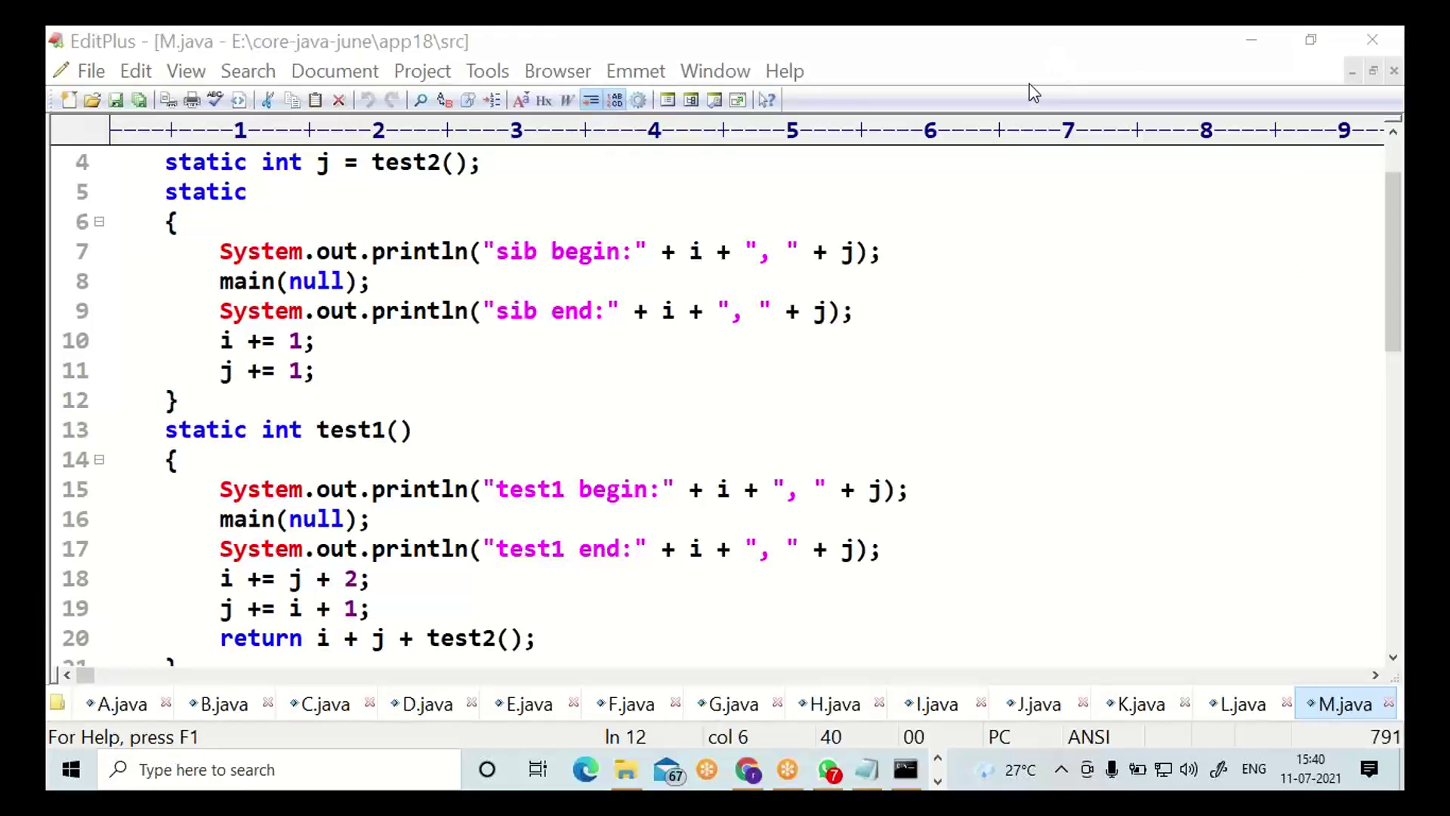
pyautogui.rightClick(1342, 710)
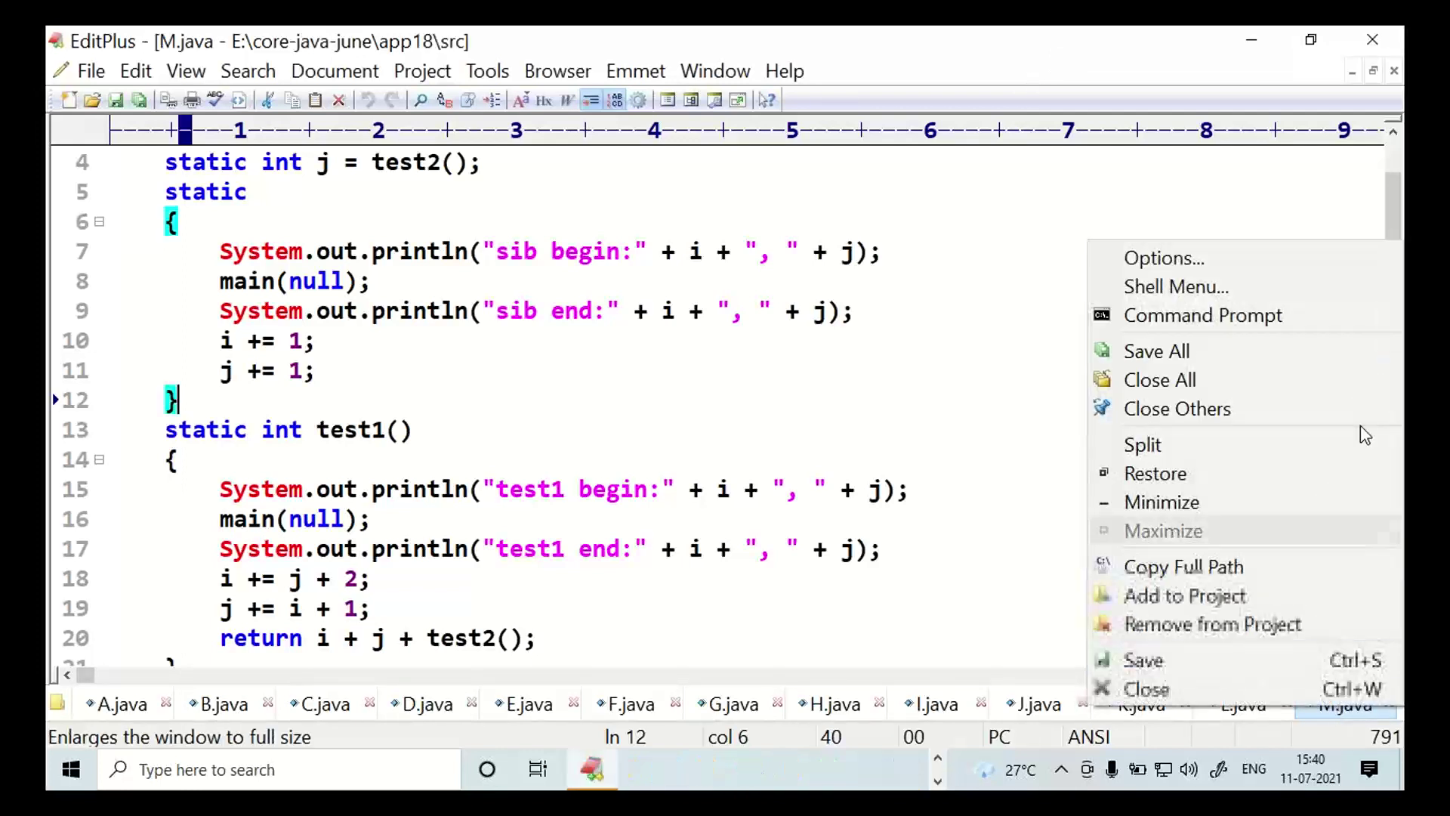
pyautogui.click(1349, 384)
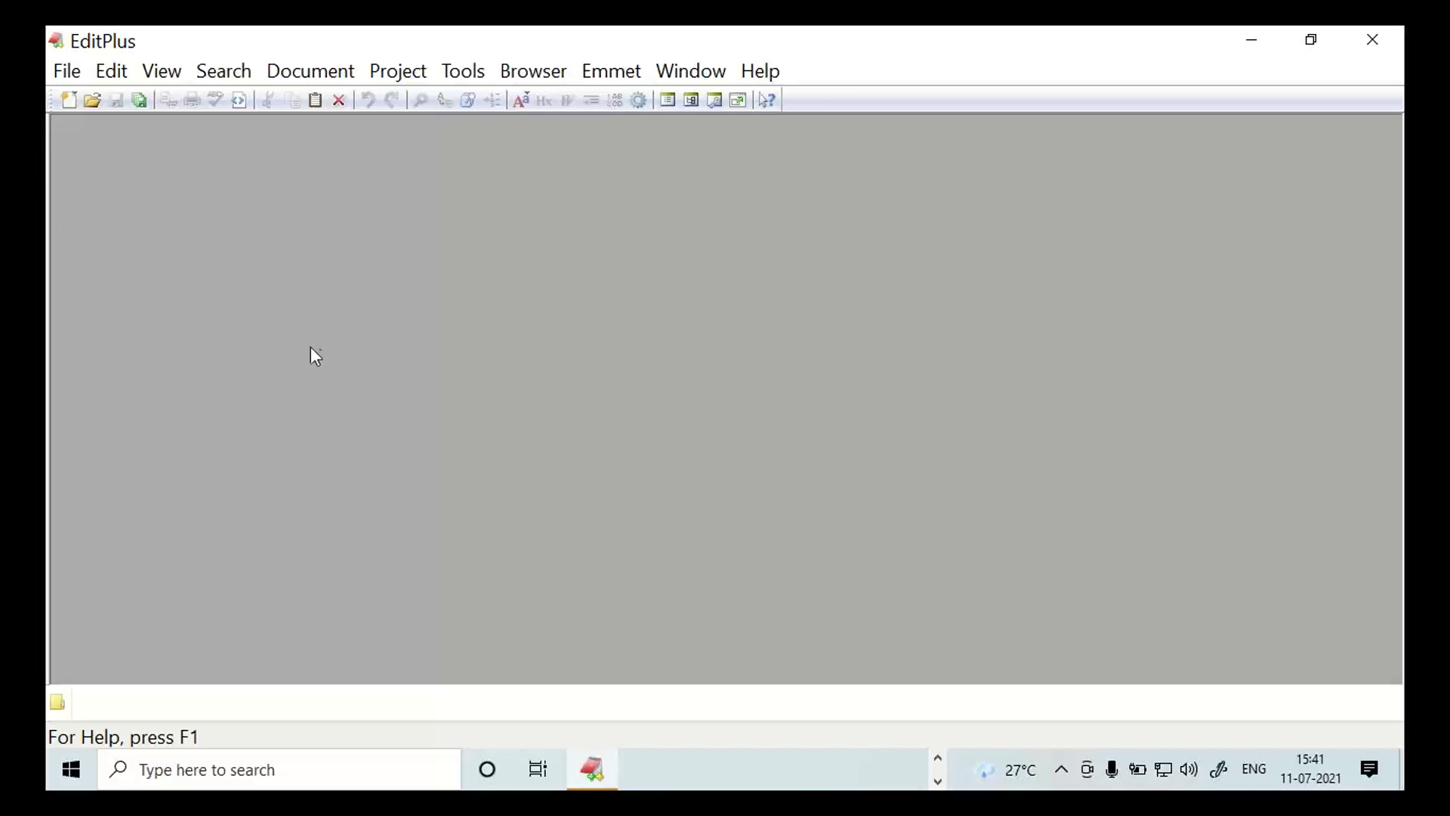
# - Create a new file from the Java template and name its class HelloAgain
pyautogui.click(70, 80)
pyautogui.moveTo(76, 100)
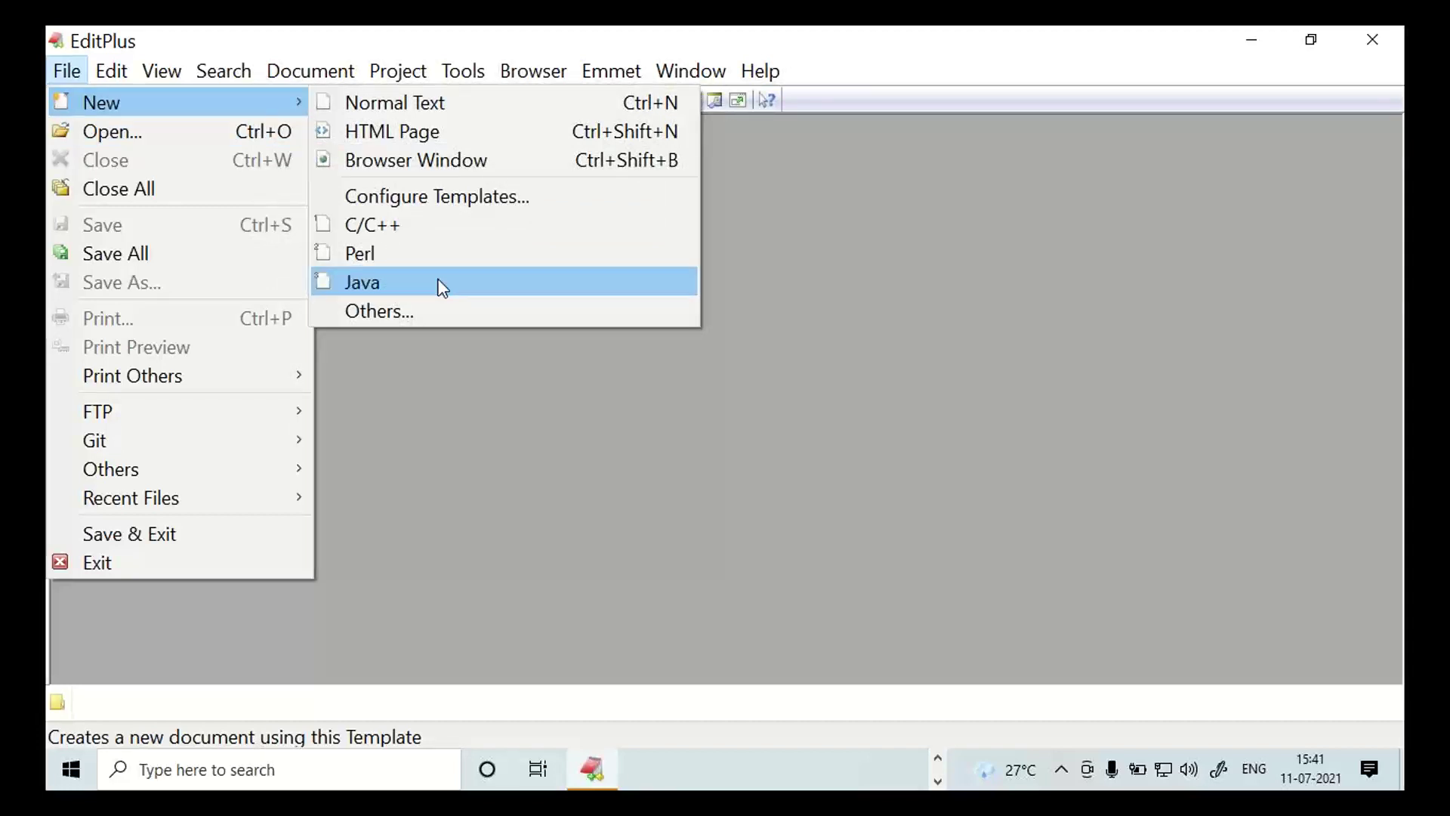
pyautogui.click(596, 289)
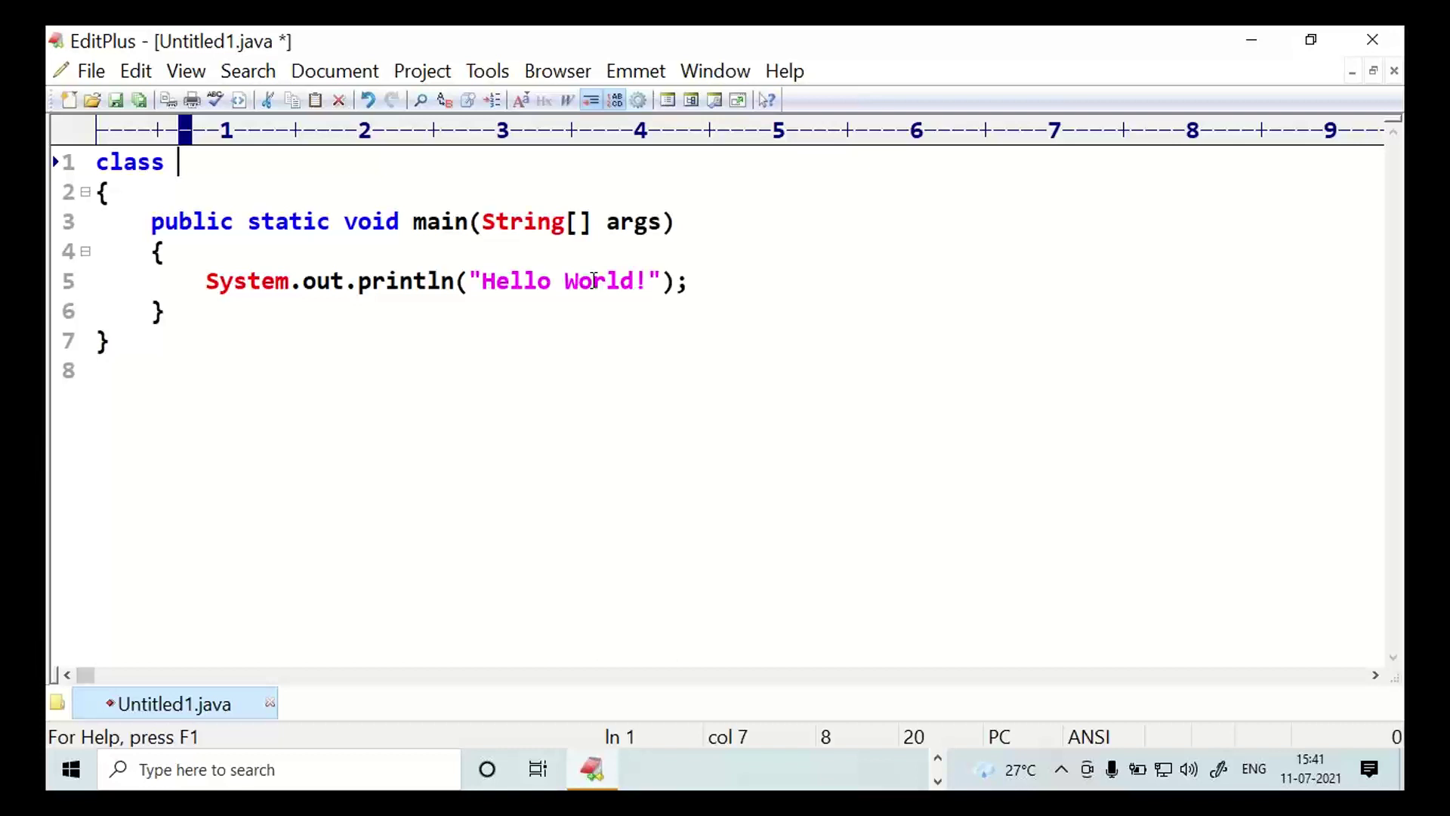
pyautogui.write('H')
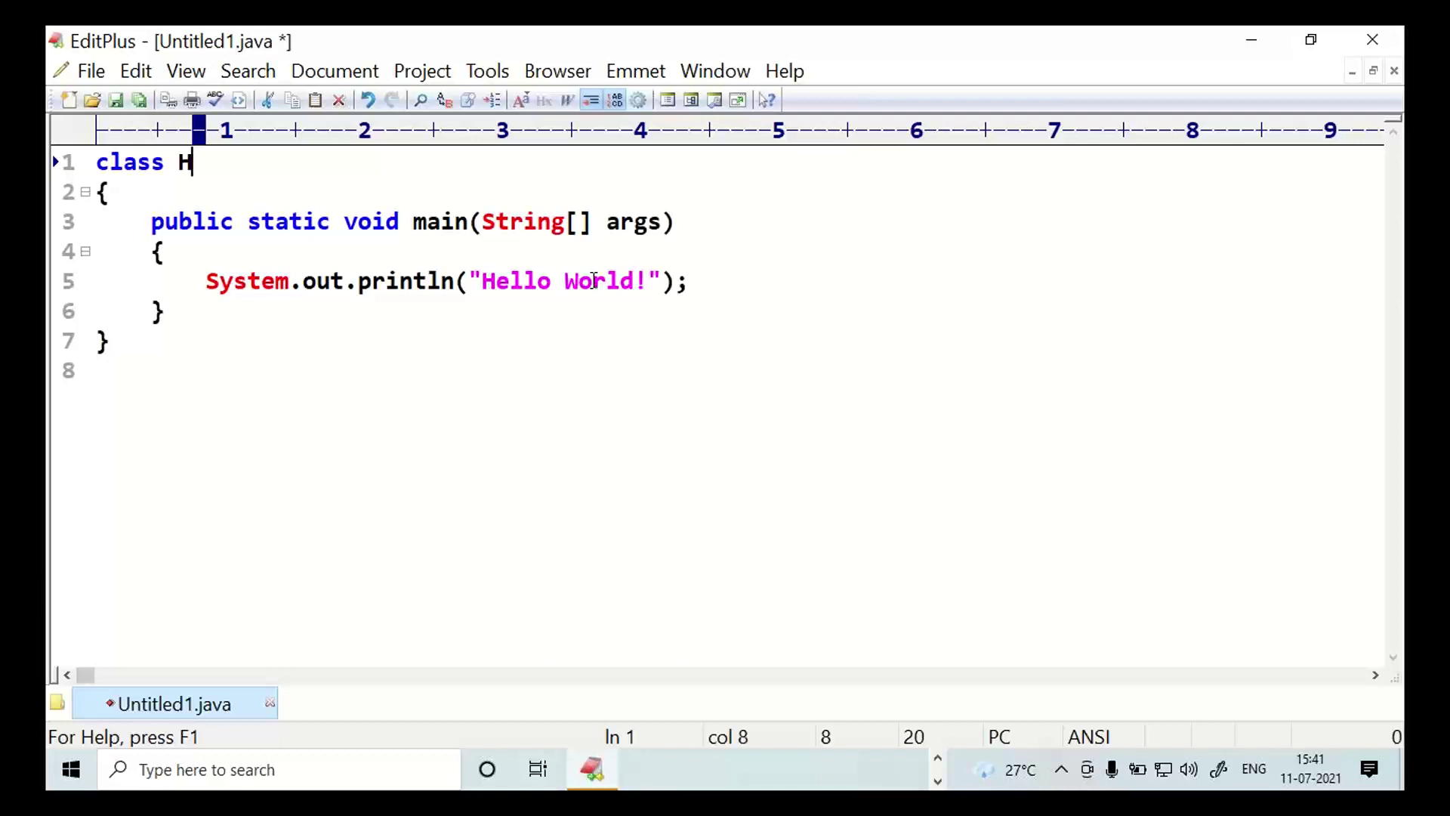
pyautogui.write('elloAgain')
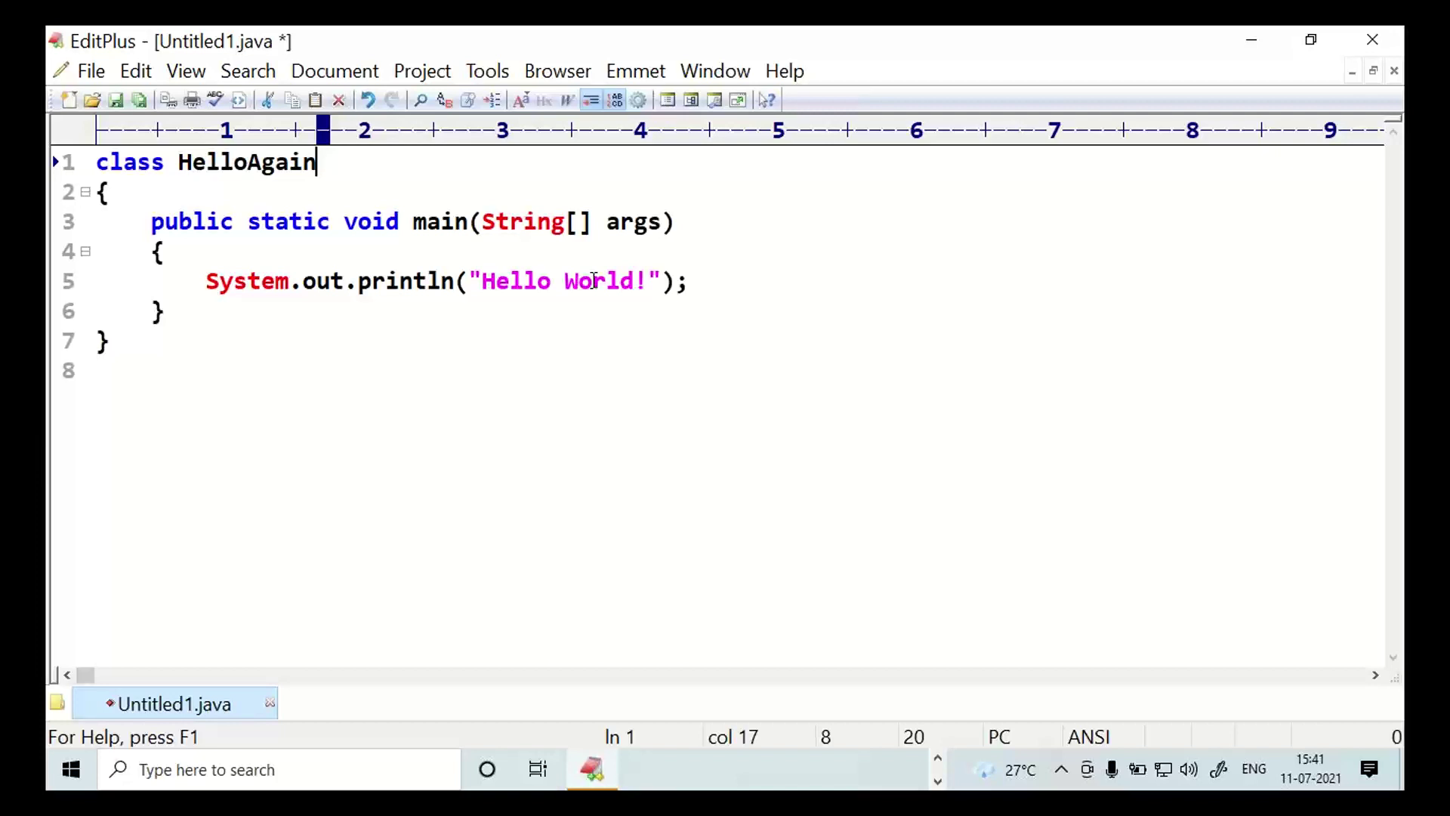
# - Select the class name HelloAgain without the trailing space and copy it
pyautogui.press('Left')
pyautogui.press('Left')
pyautogui.press('Left')
pyautogui.press('Left')
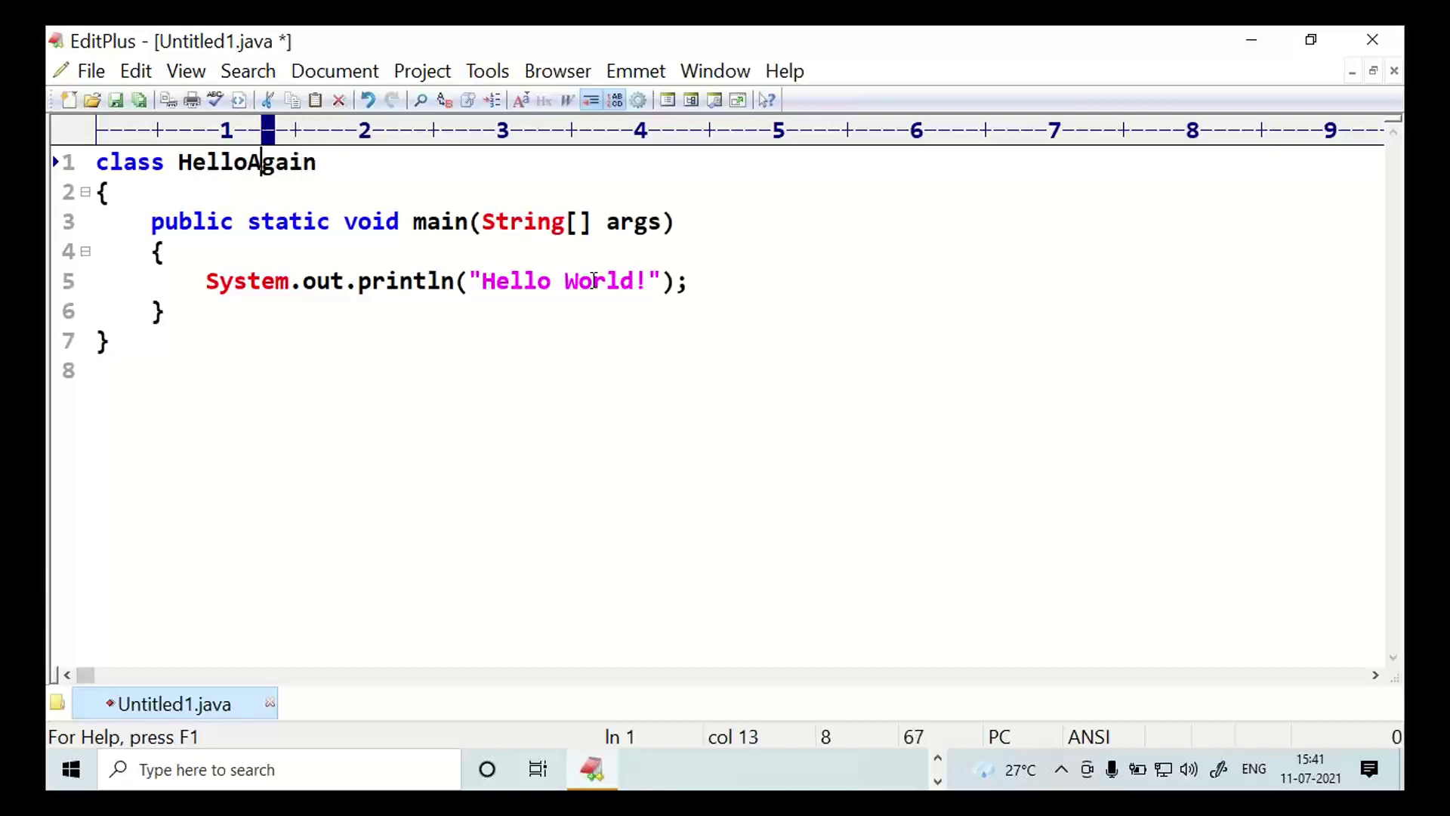
pyautogui.press('Left')
pyautogui.press('Right')
pyautogui.press('Left')
pyautogui.press('Left')
pyautogui.press('Left')
pyautogui.press('Left')
pyautogui.press('Left')
pyautogui.press('Left')
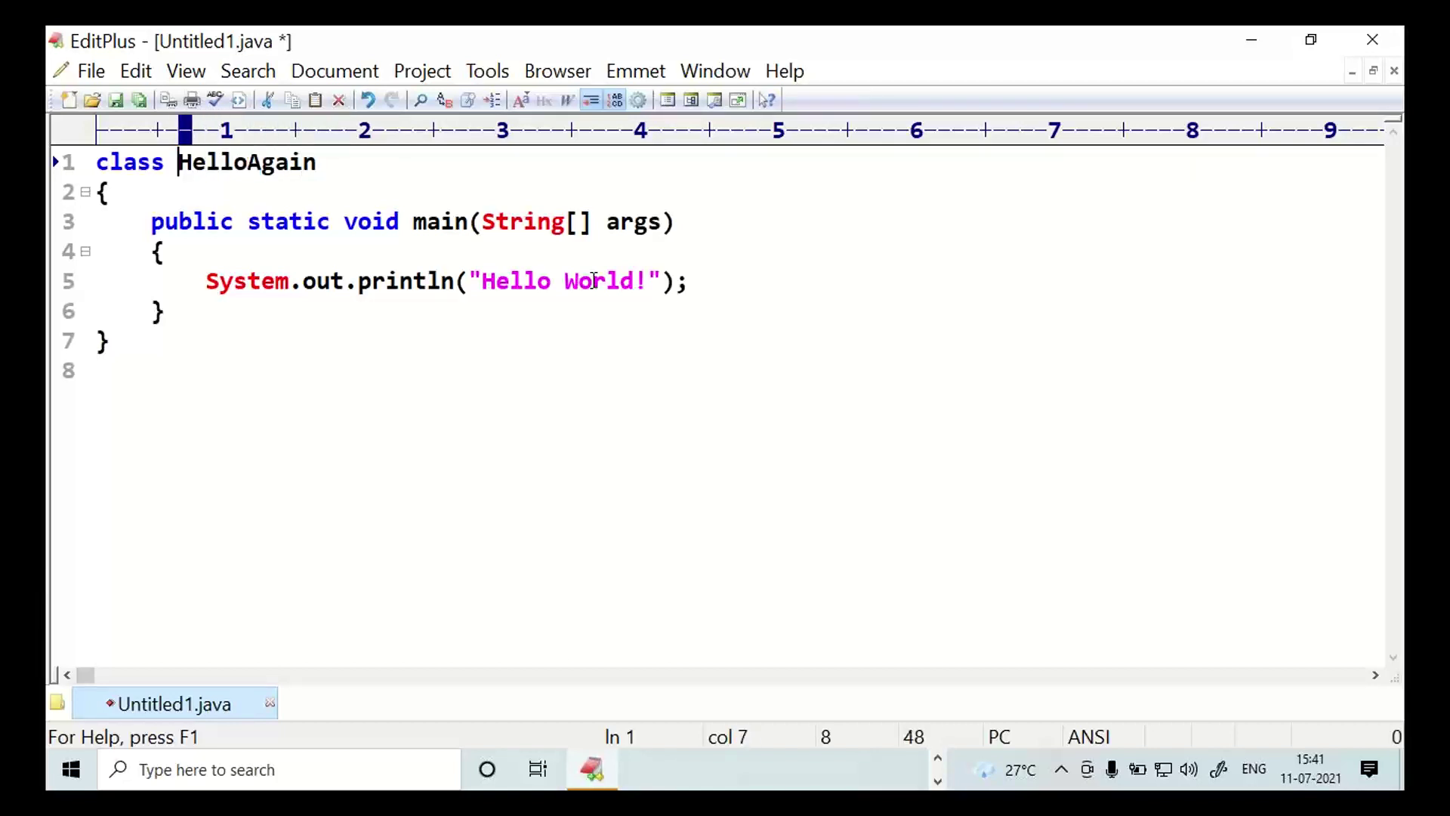
pyautogui.hotkey('shift', 'Right')
pyautogui.hotkey('ctrl', 'shift', 'Right')
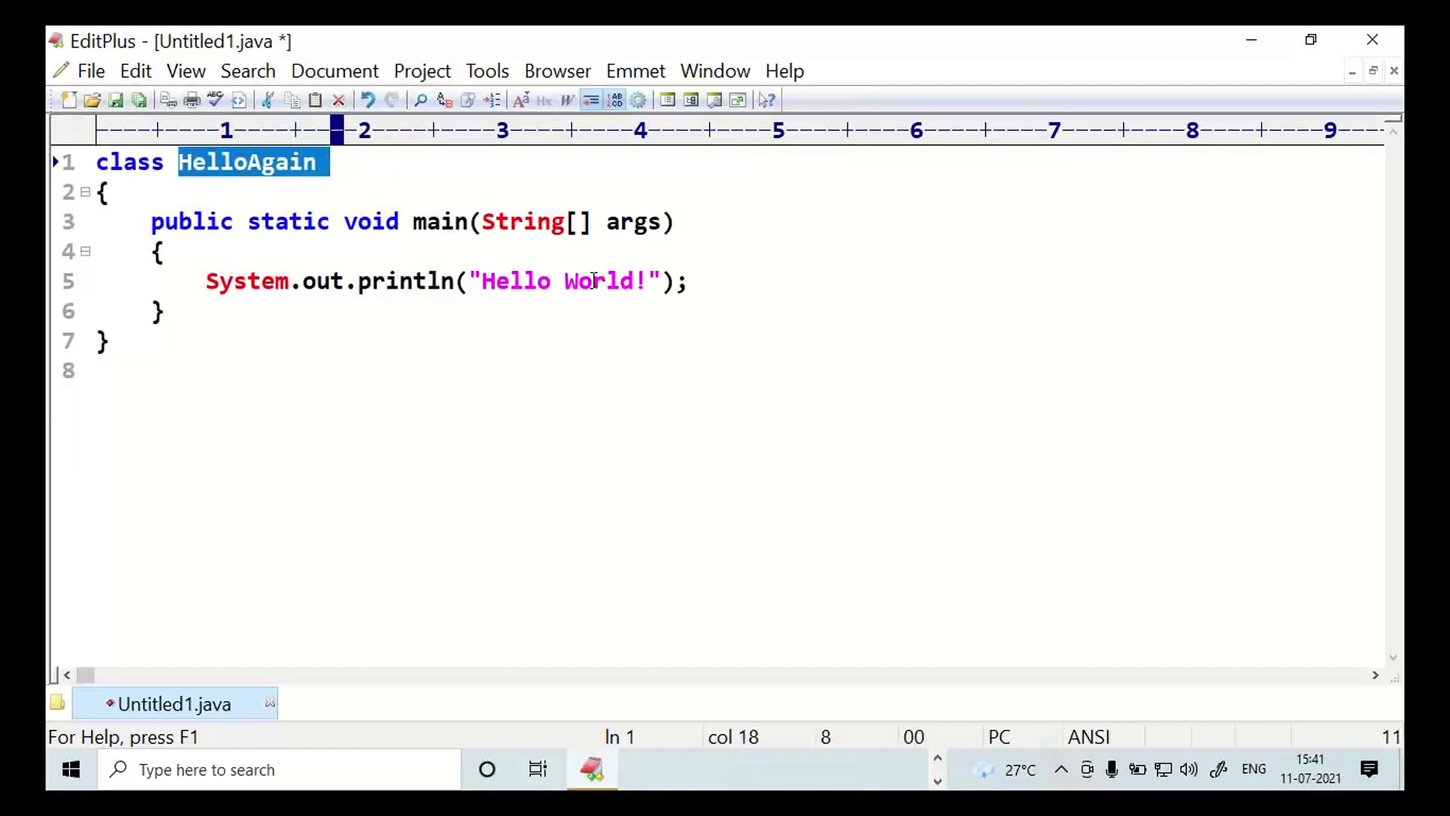
pyautogui.hotkey('shift', 'Left')
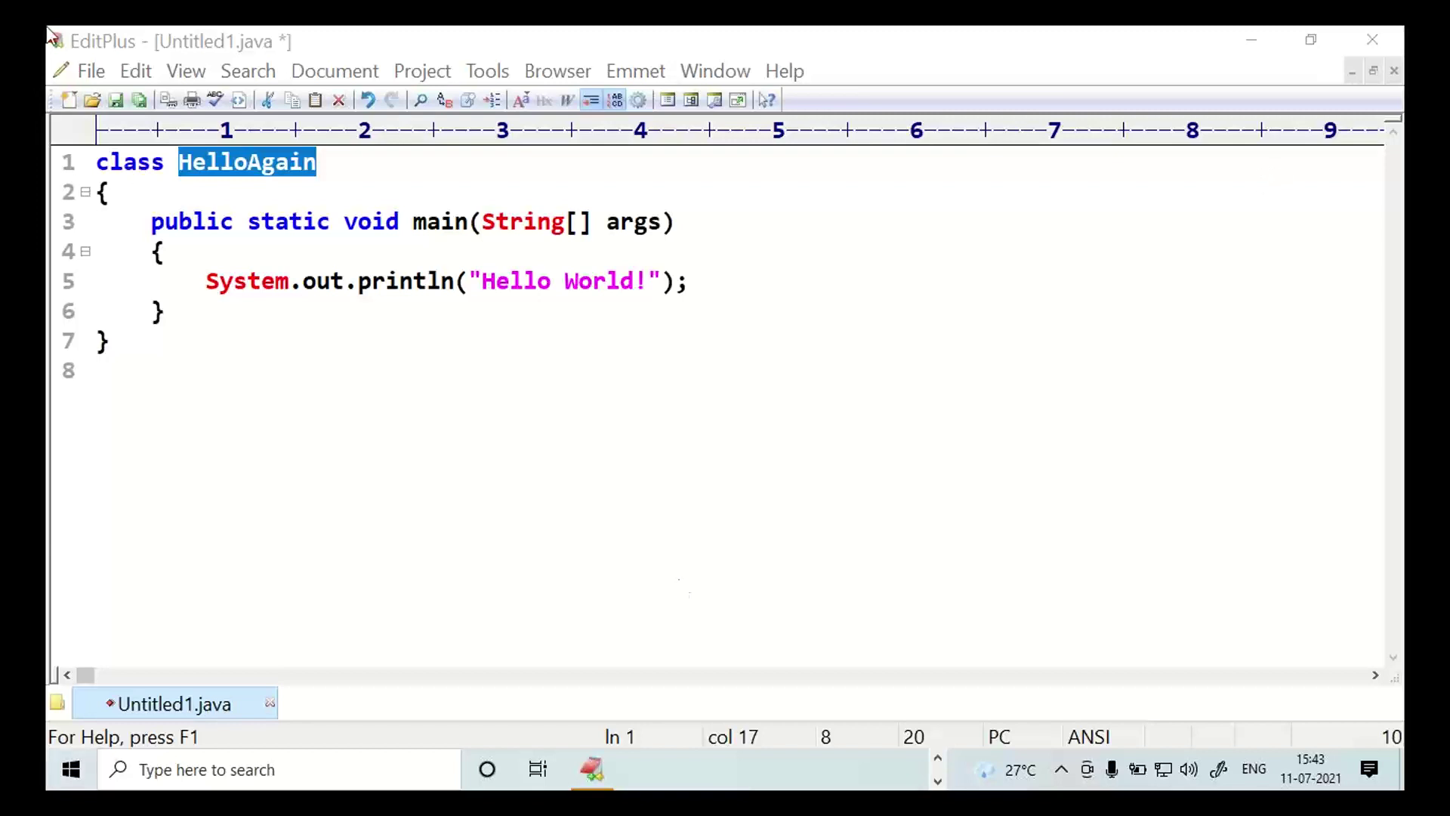
pyautogui.rightClick(250, 171)
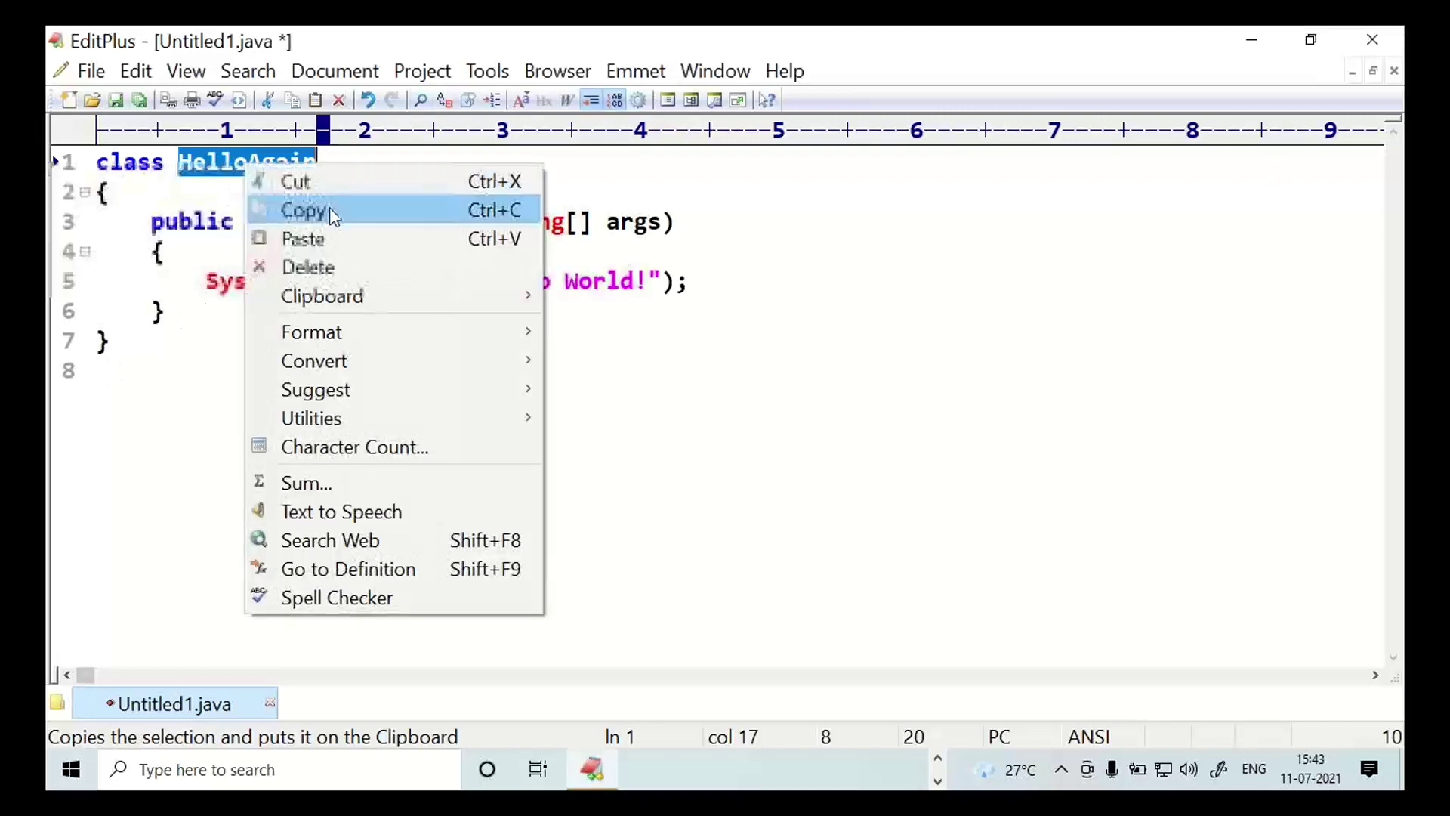
pyautogui.click(325, 209)
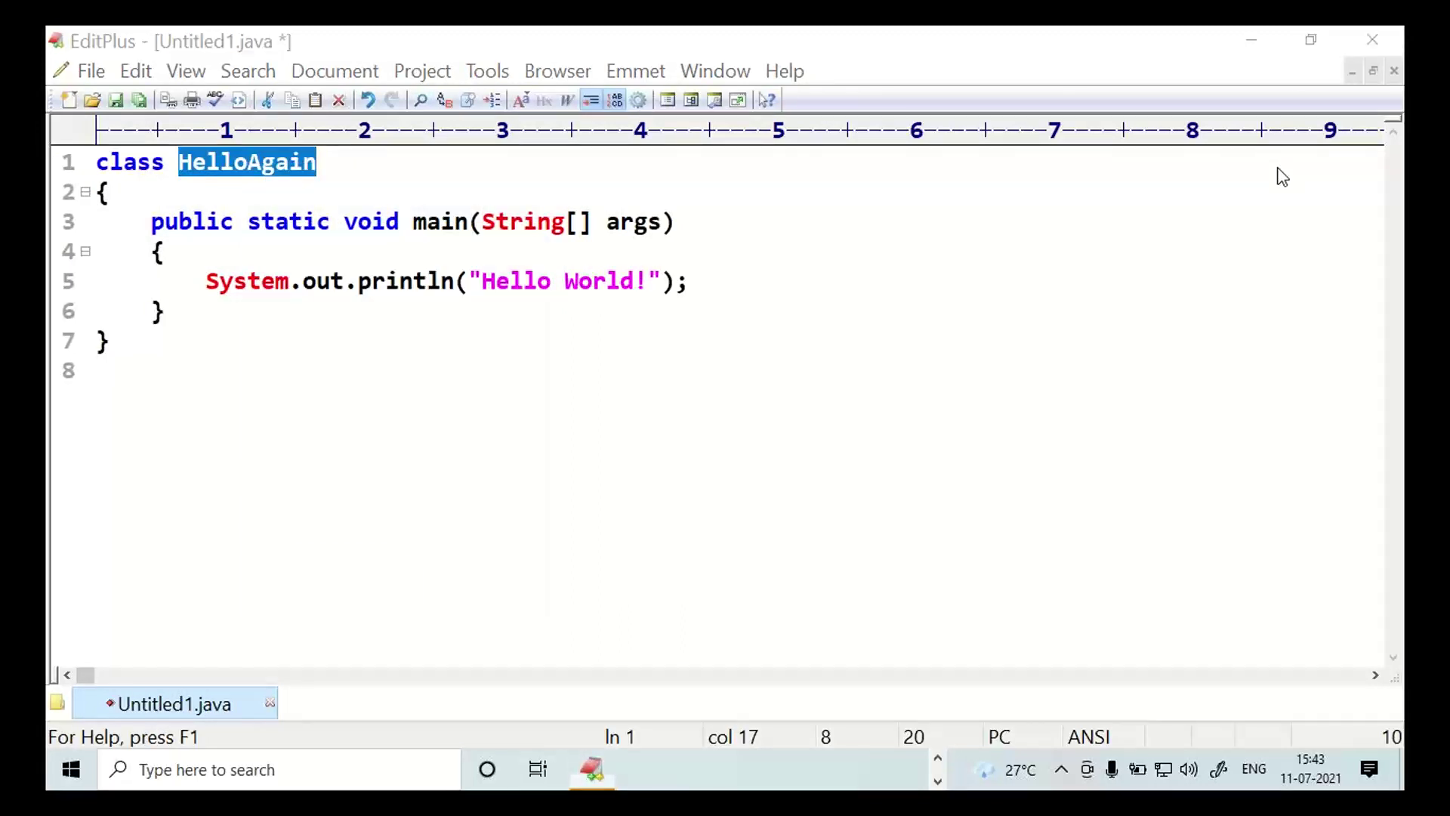
pyautogui.rightClick(262, 178)
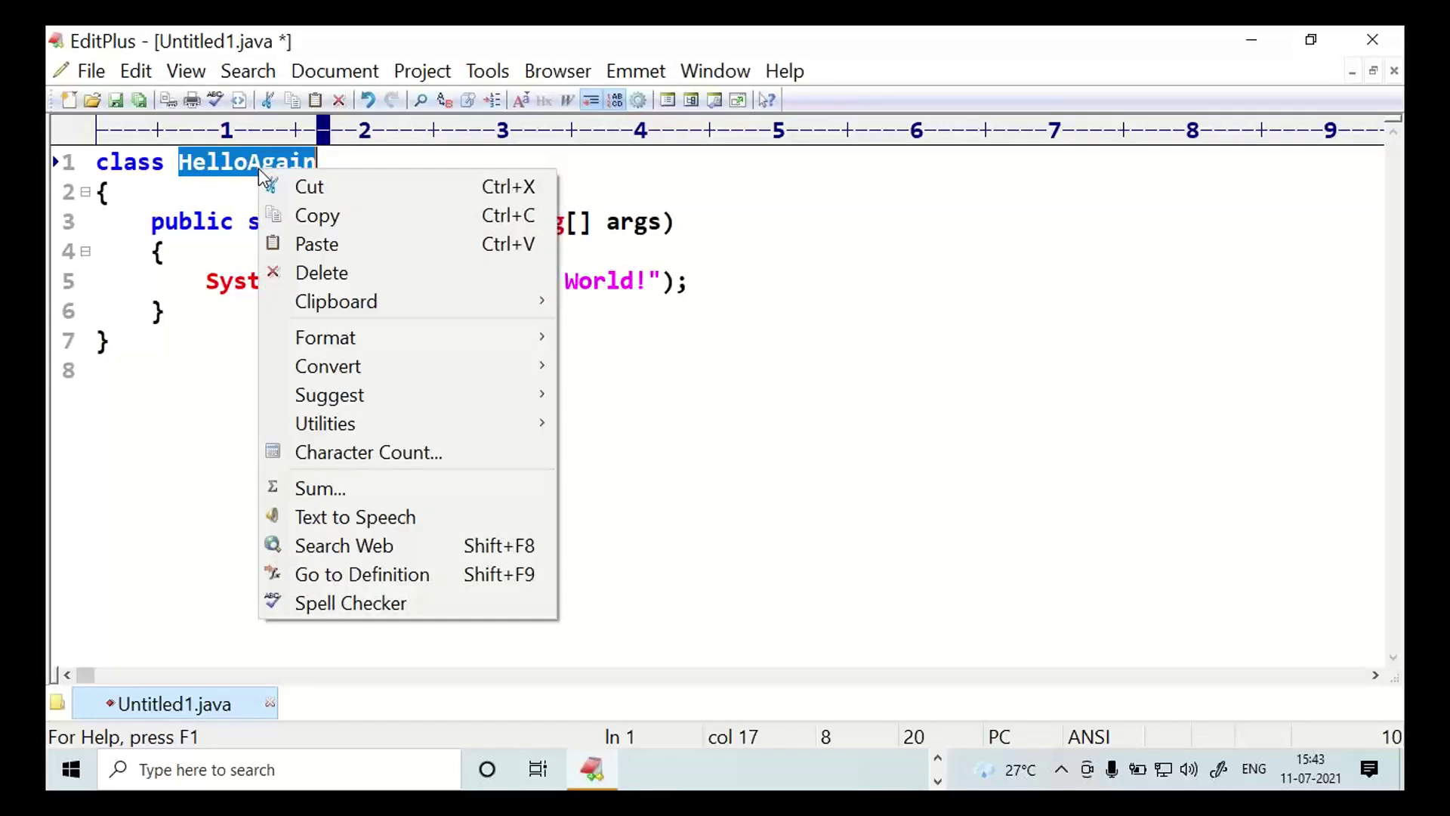
pyautogui.click(325, 212)
pyautogui.rightClick(261, 178)
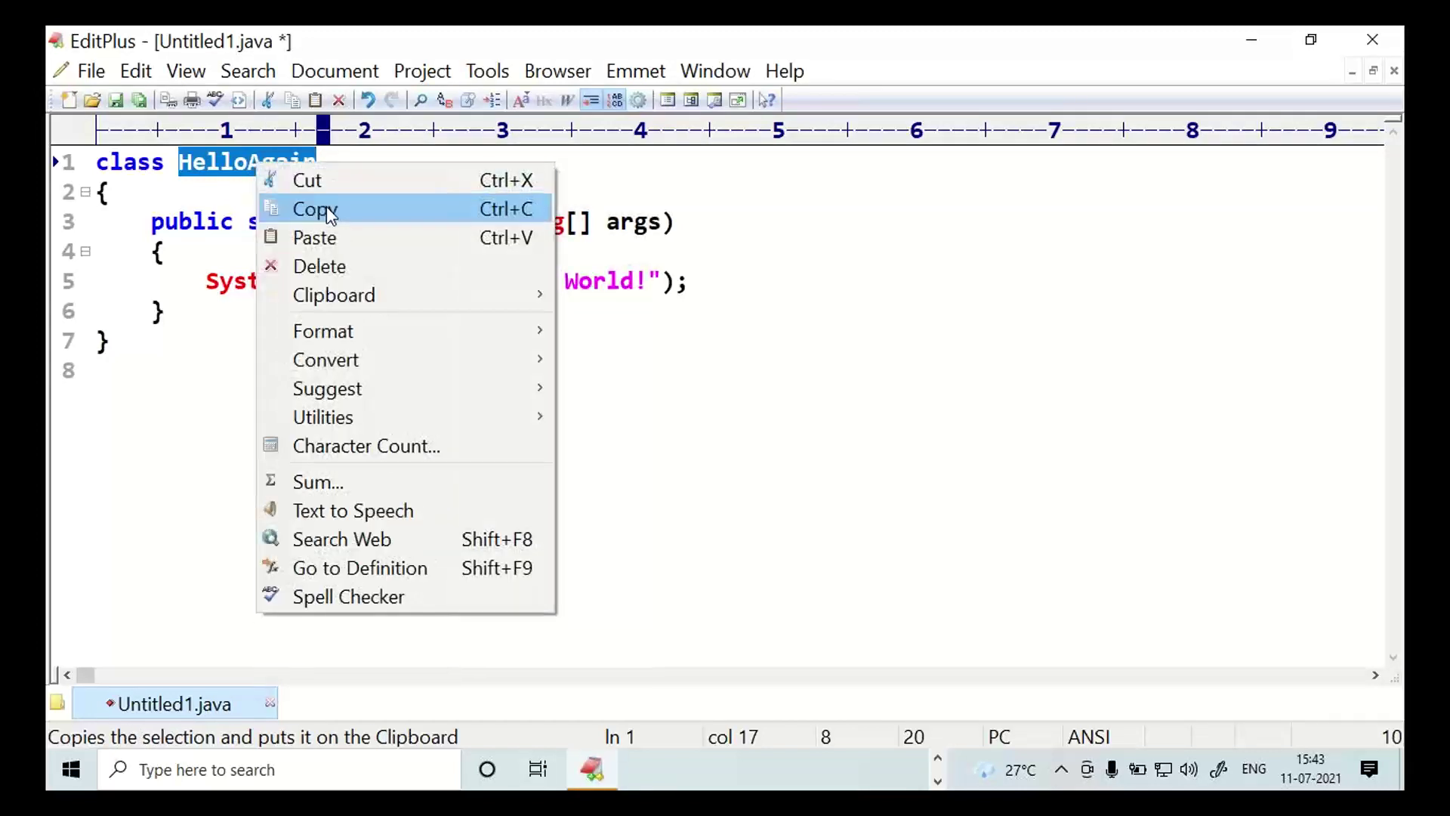
pyautogui.click(326, 210)
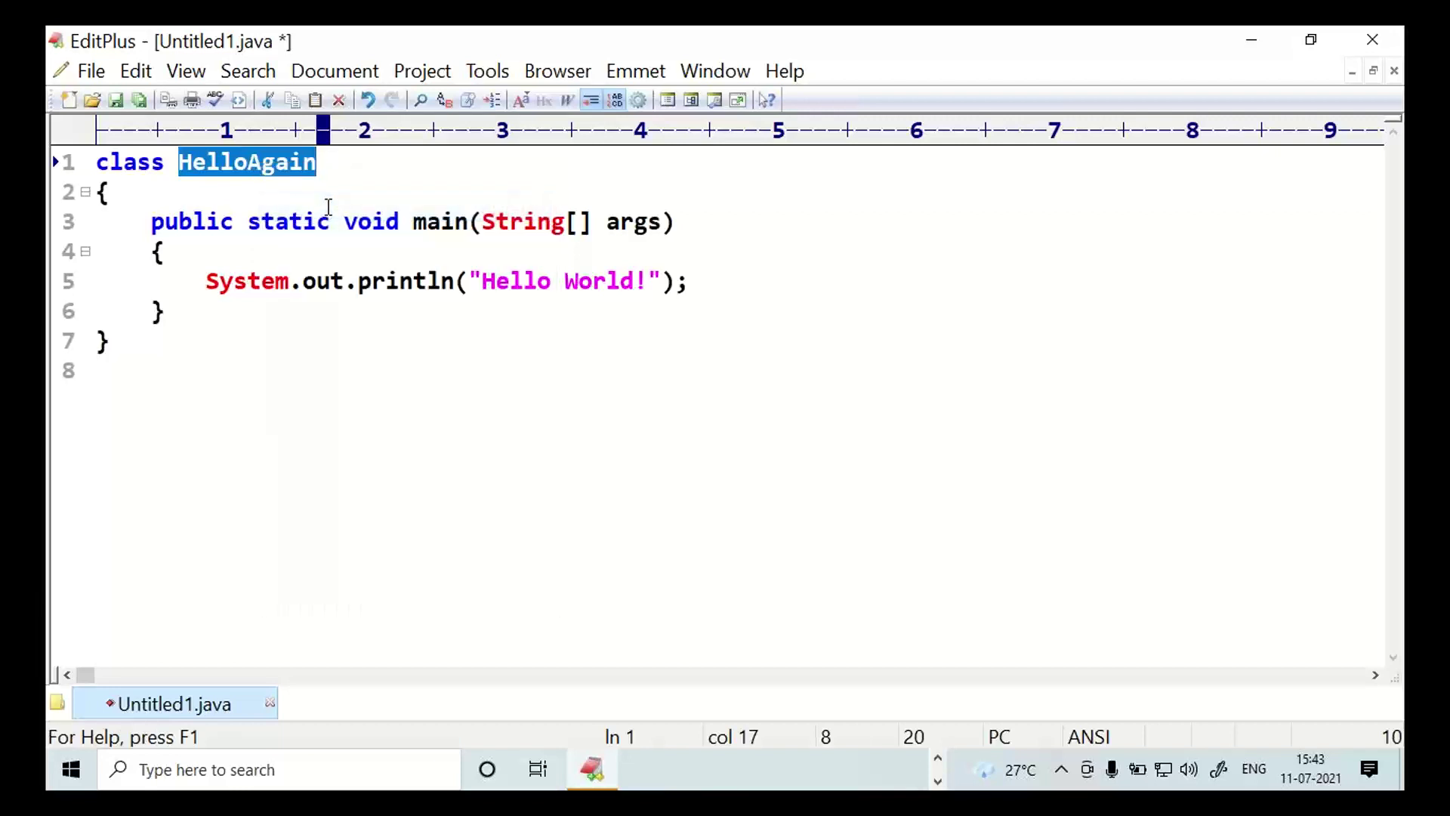
# - Start saving the new Java file and browse to the july-batch-dev folder on Local Disk (E:)
pyautogui.hotkey('ctrl', 's')
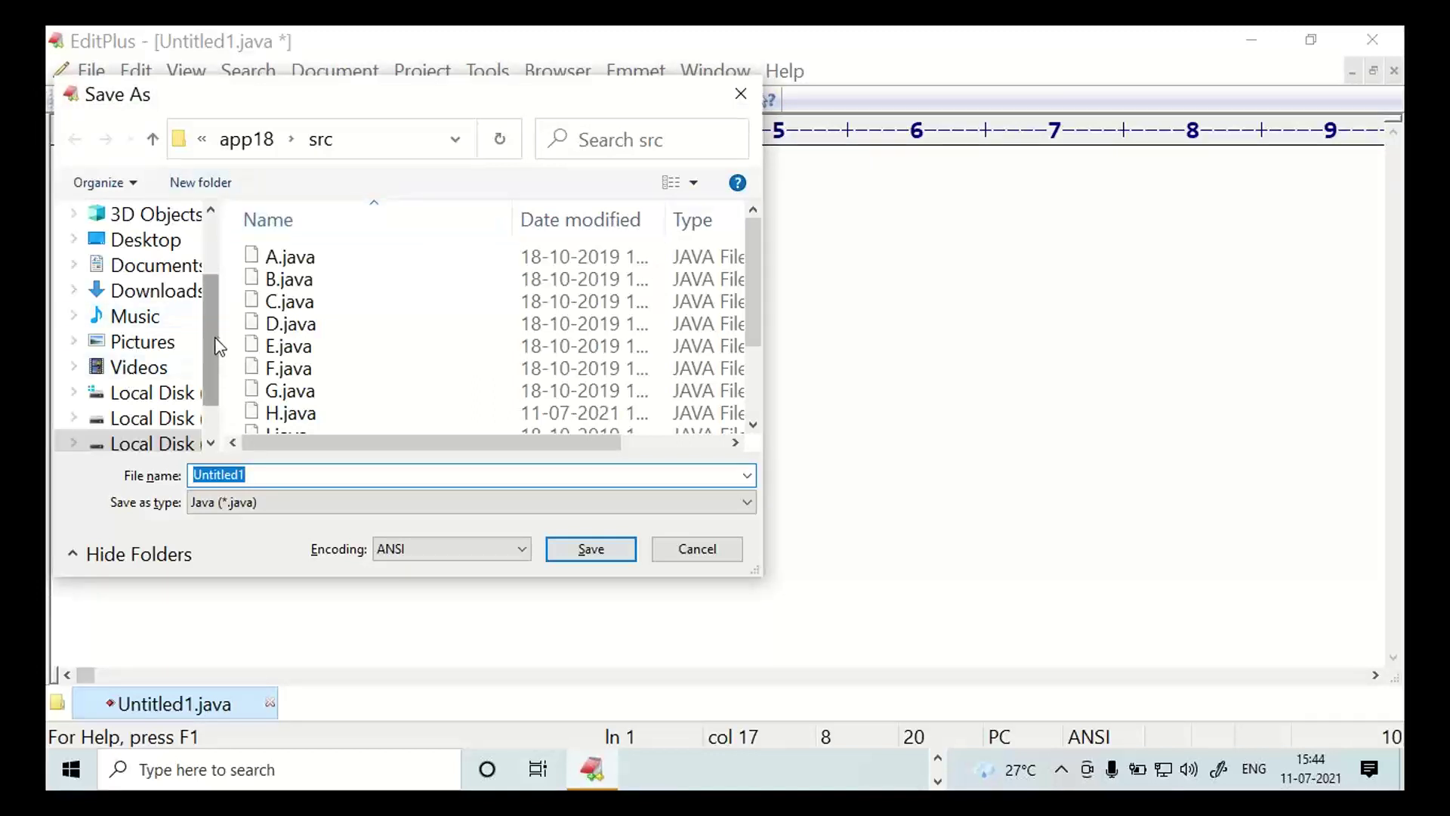
pyautogui.scroll(-1, 216, 372)
pyautogui.click(151, 393)
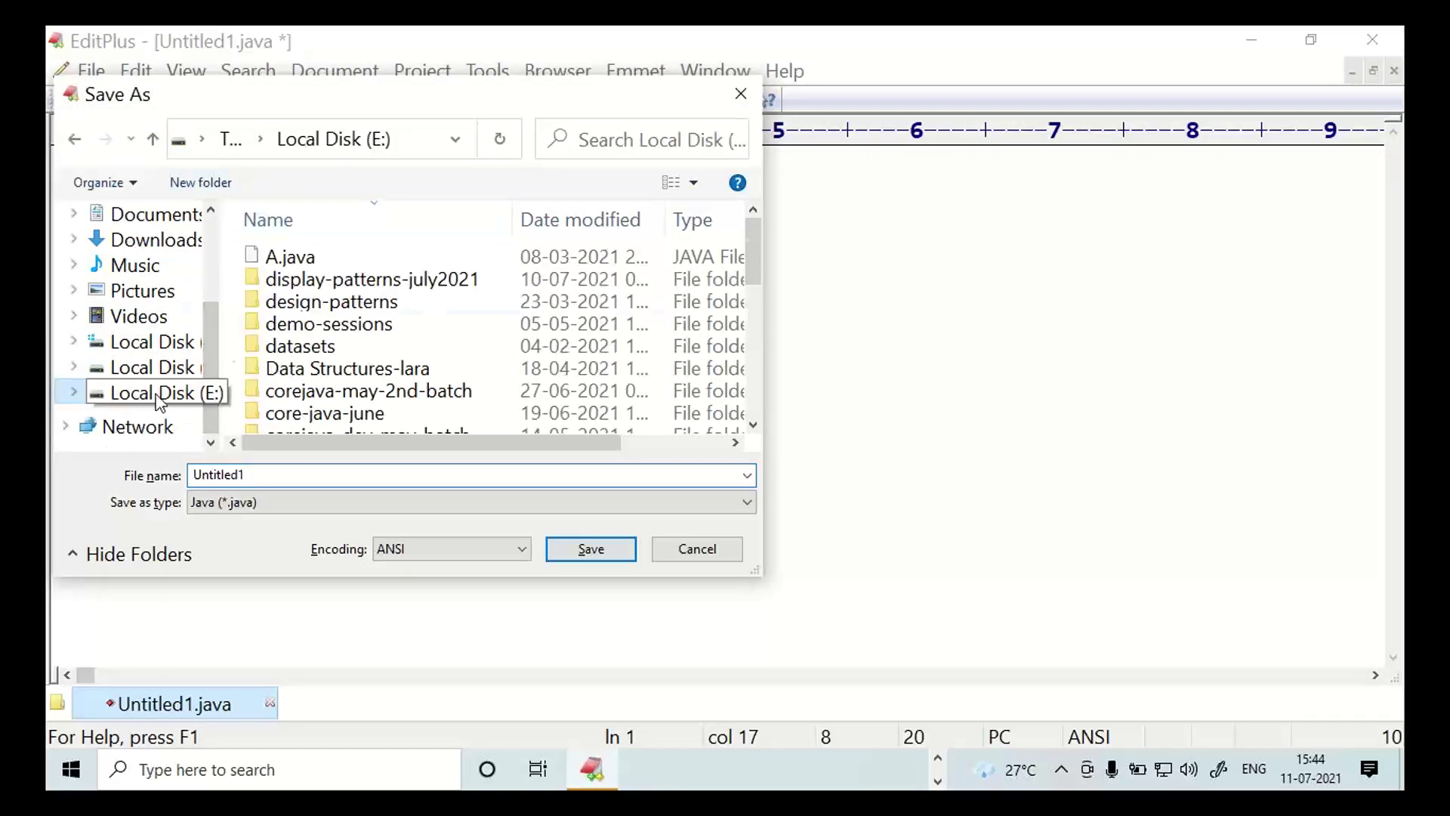
pyautogui.click(382, 233)
pyautogui.moveTo(755, 228); pyautogui.dragTo(759, 257)
pyautogui.click(390, 387)
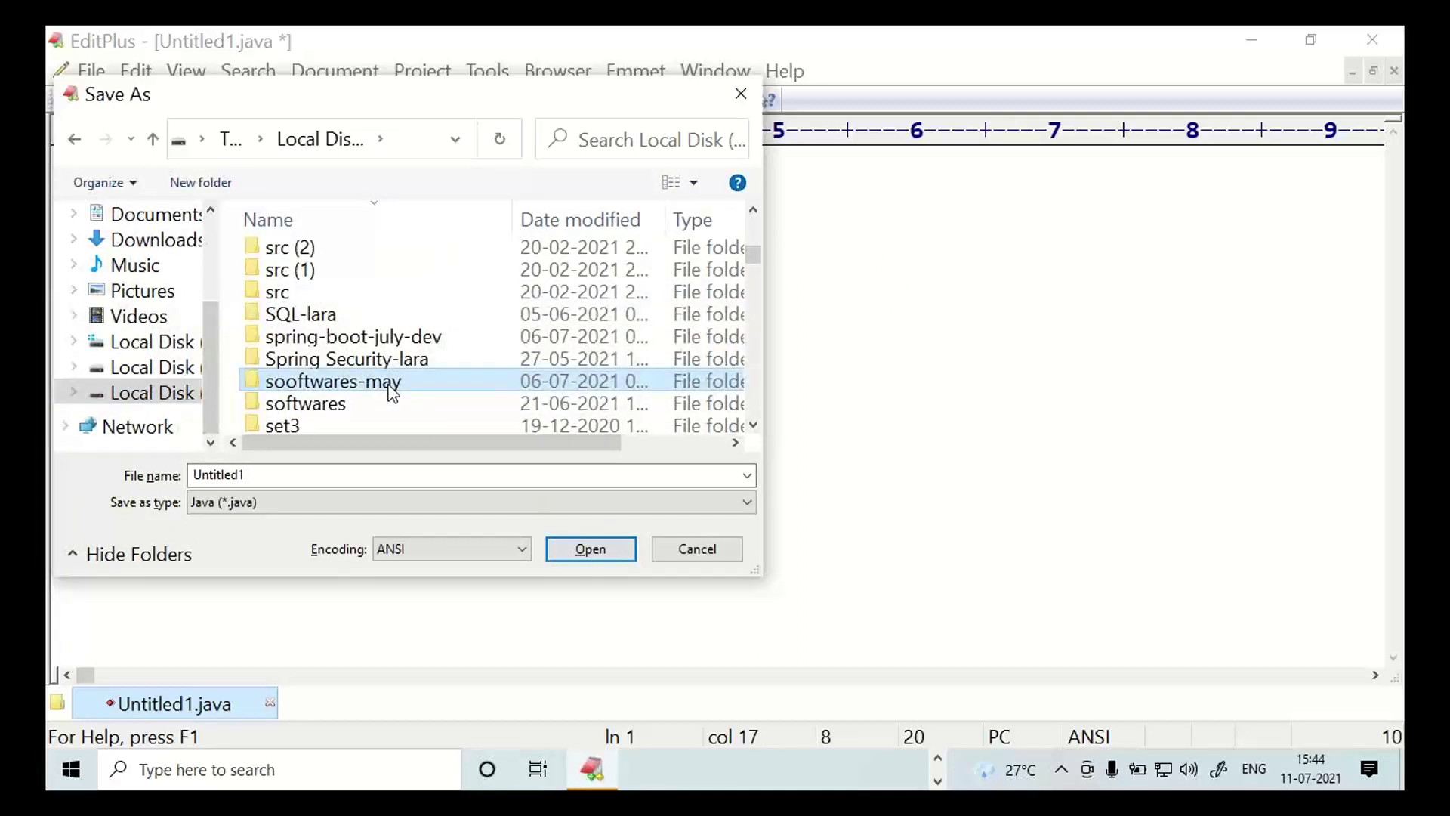
pyautogui.press('j')
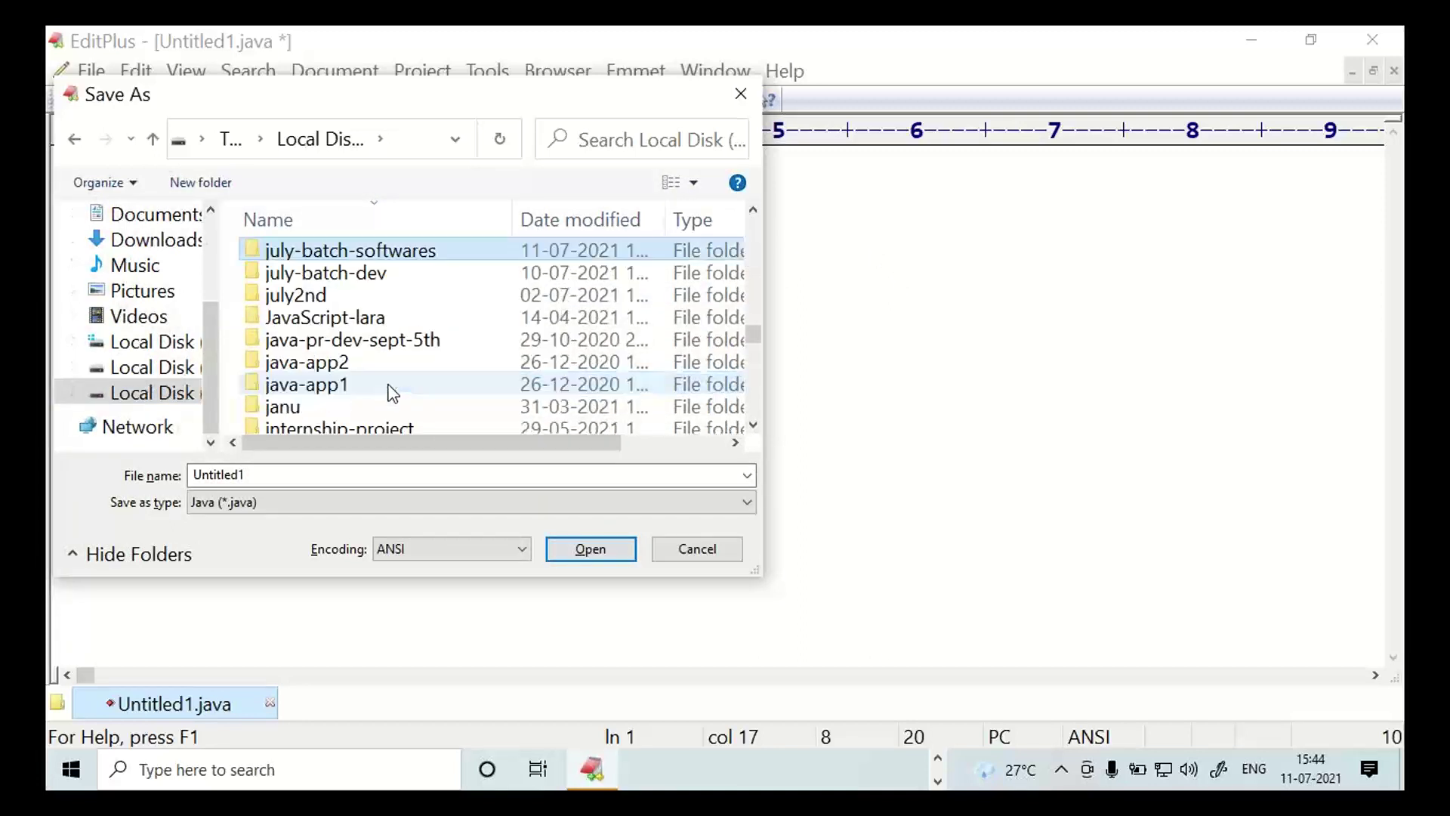
pyautogui.doubleClick(397, 276)
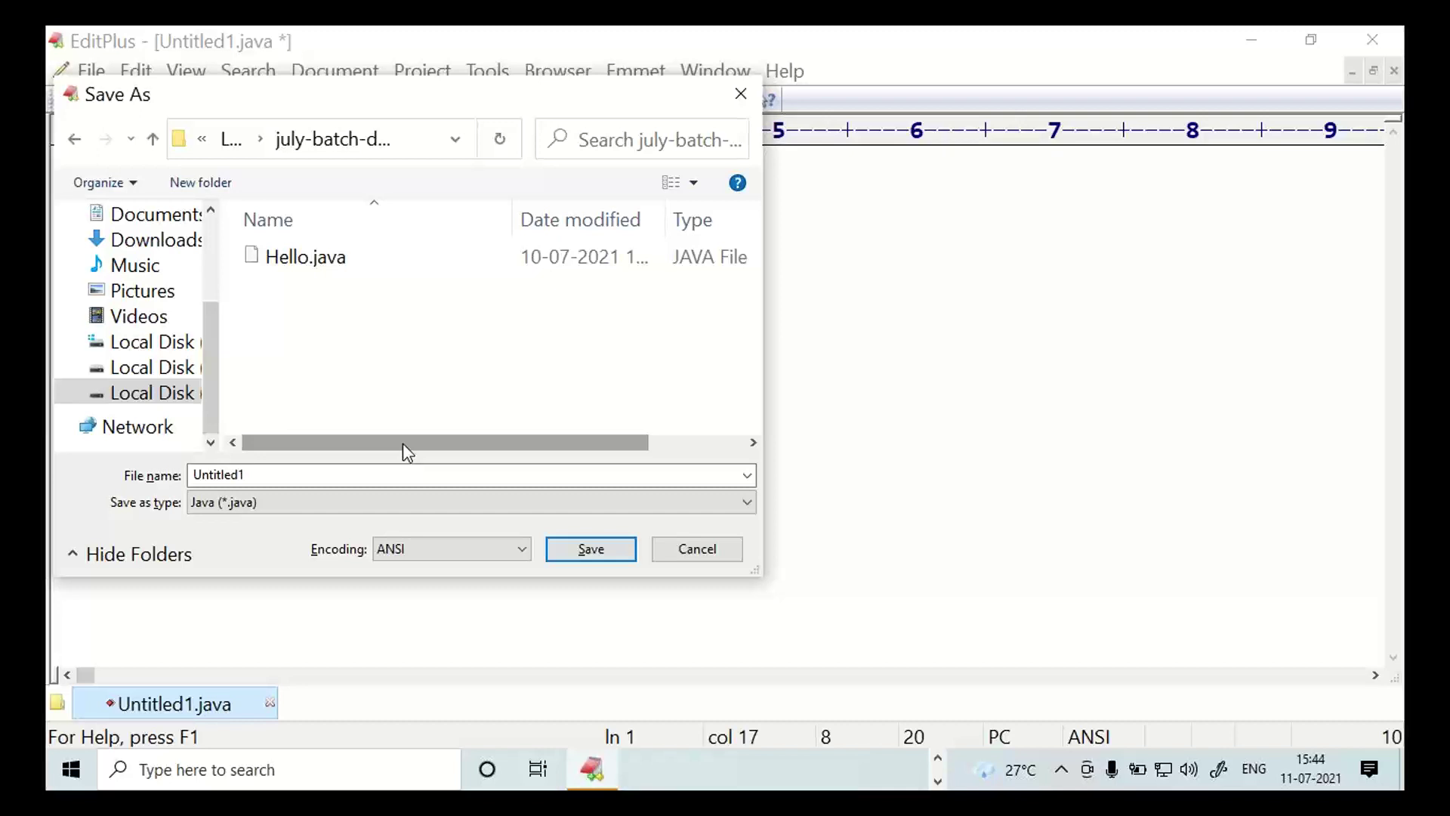
# - Save the file as HelloAgain with the Java file type and deselect the class name in the code
pyautogui.doubleClick(375, 476)
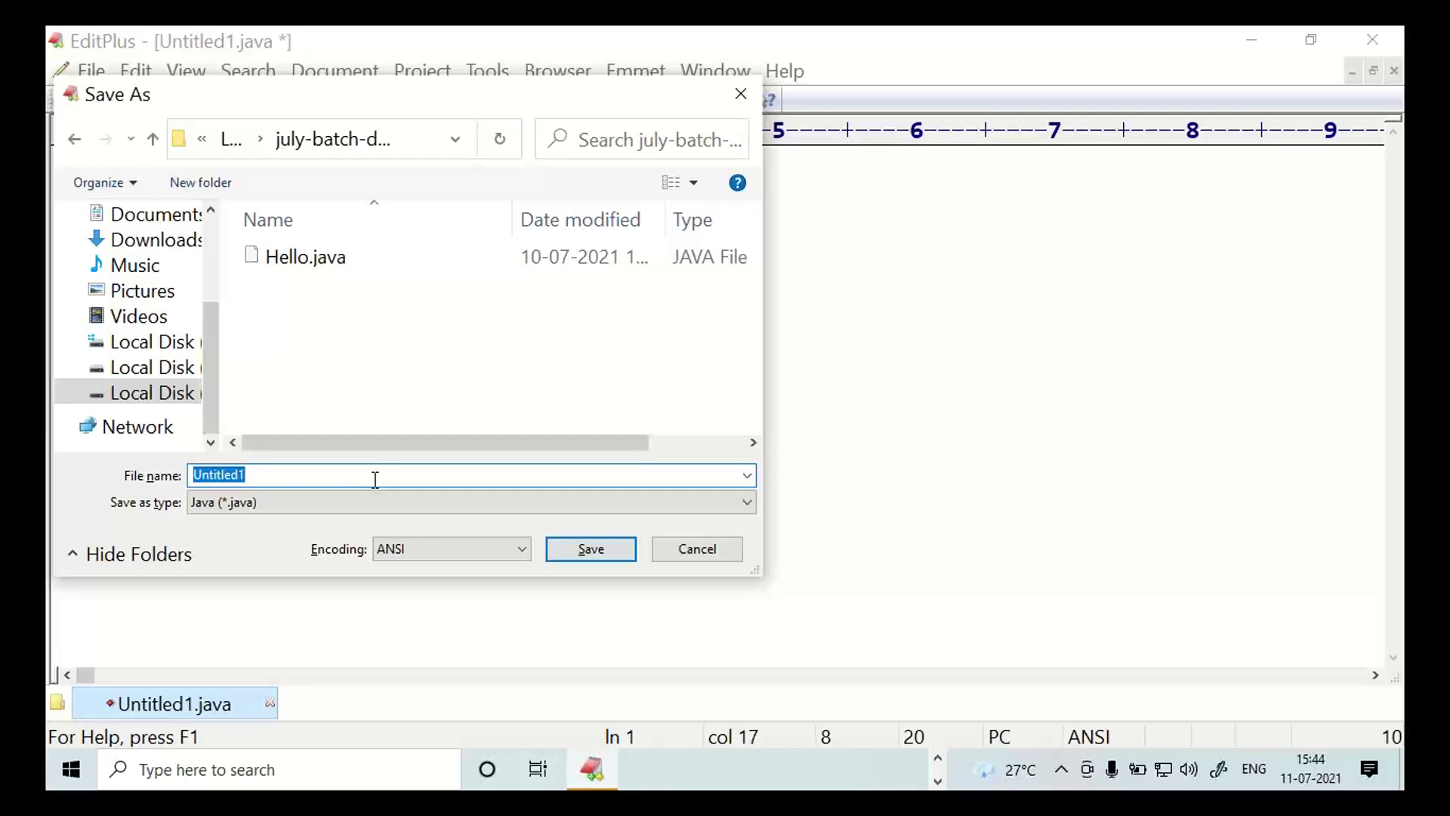
pyautogui.write('HelloAgain')
pyautogui.click(1241, 179)
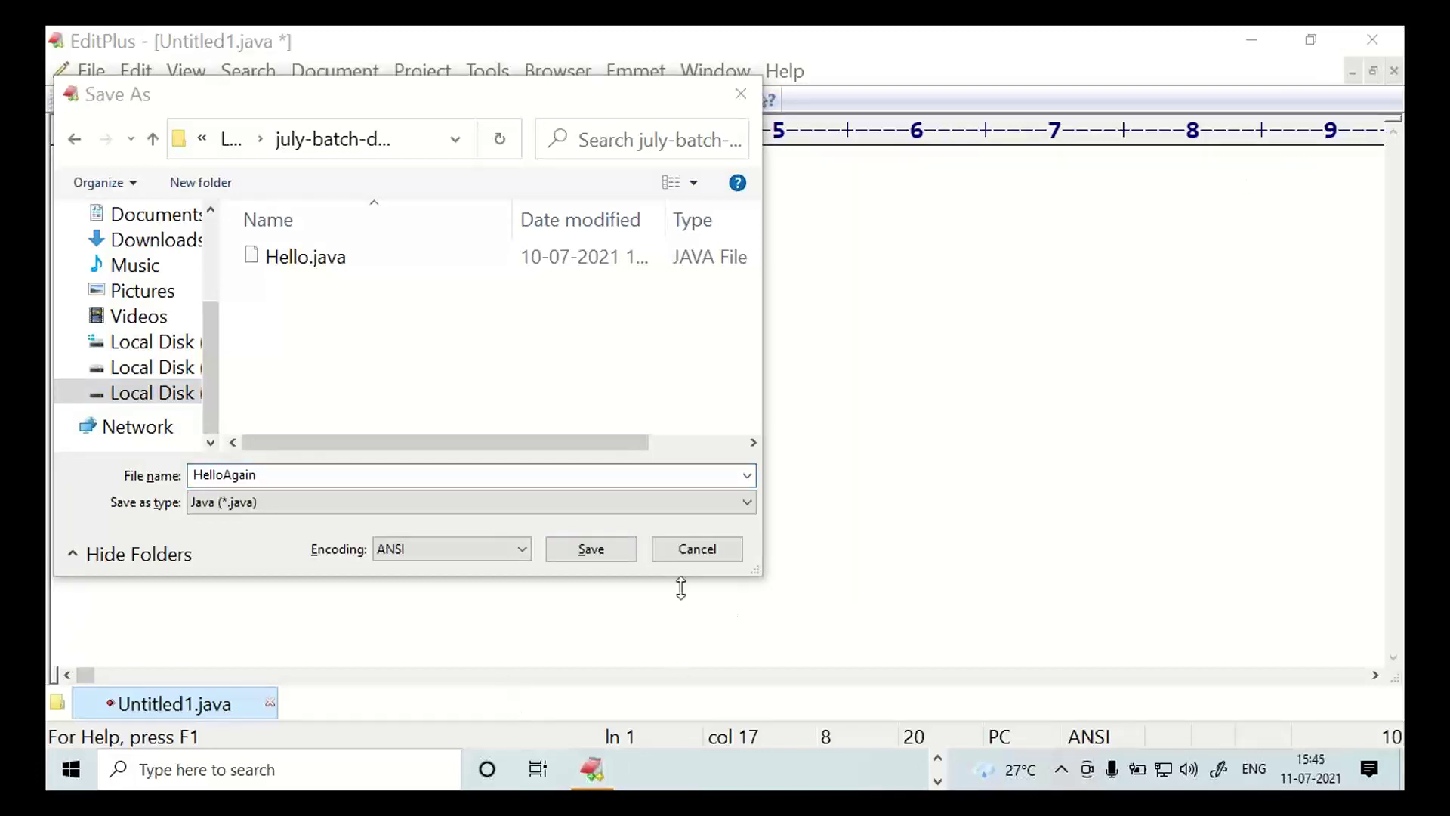
pyautogui.click(591, 549)
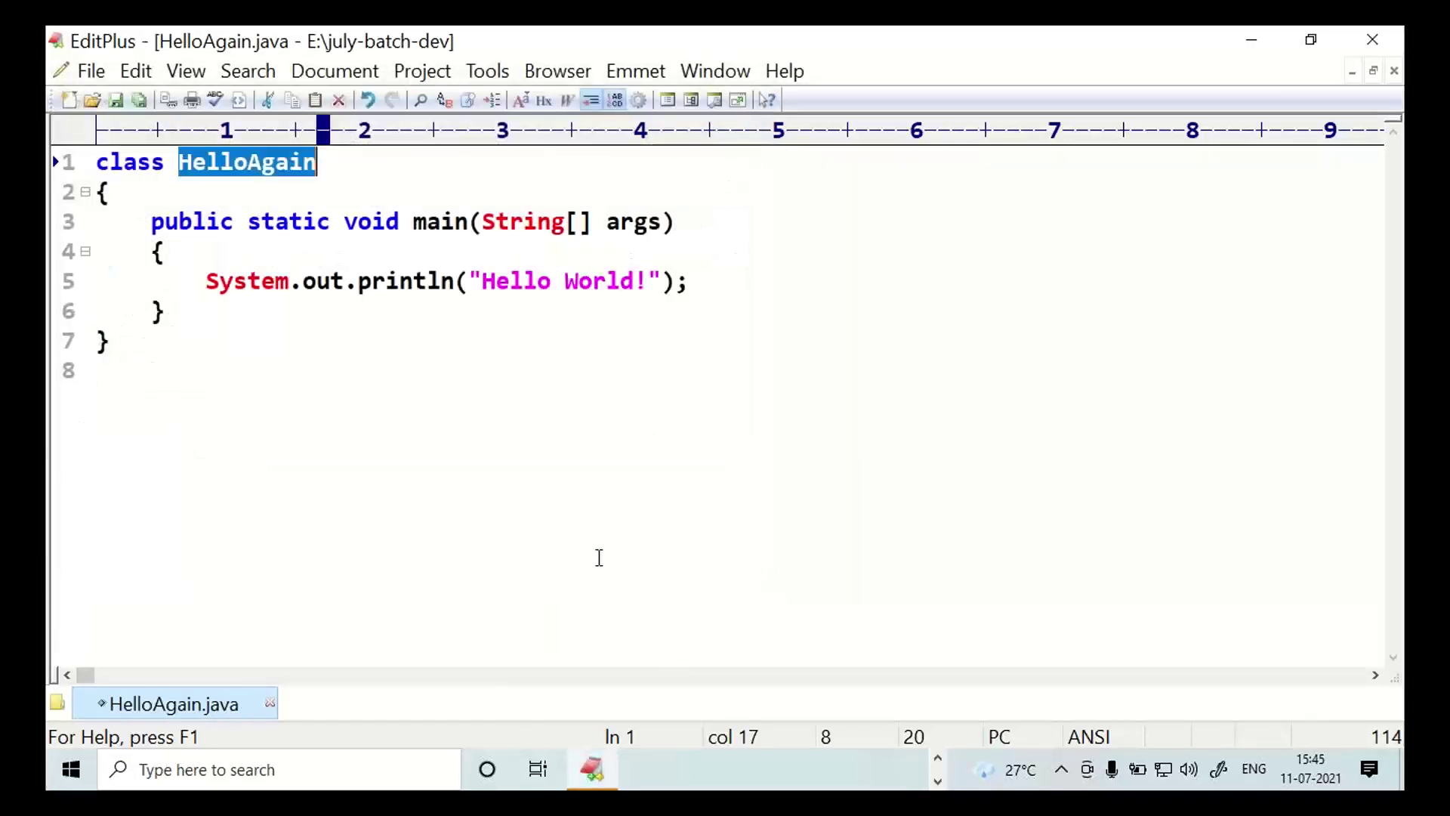
pyautogui.click(599, 558)
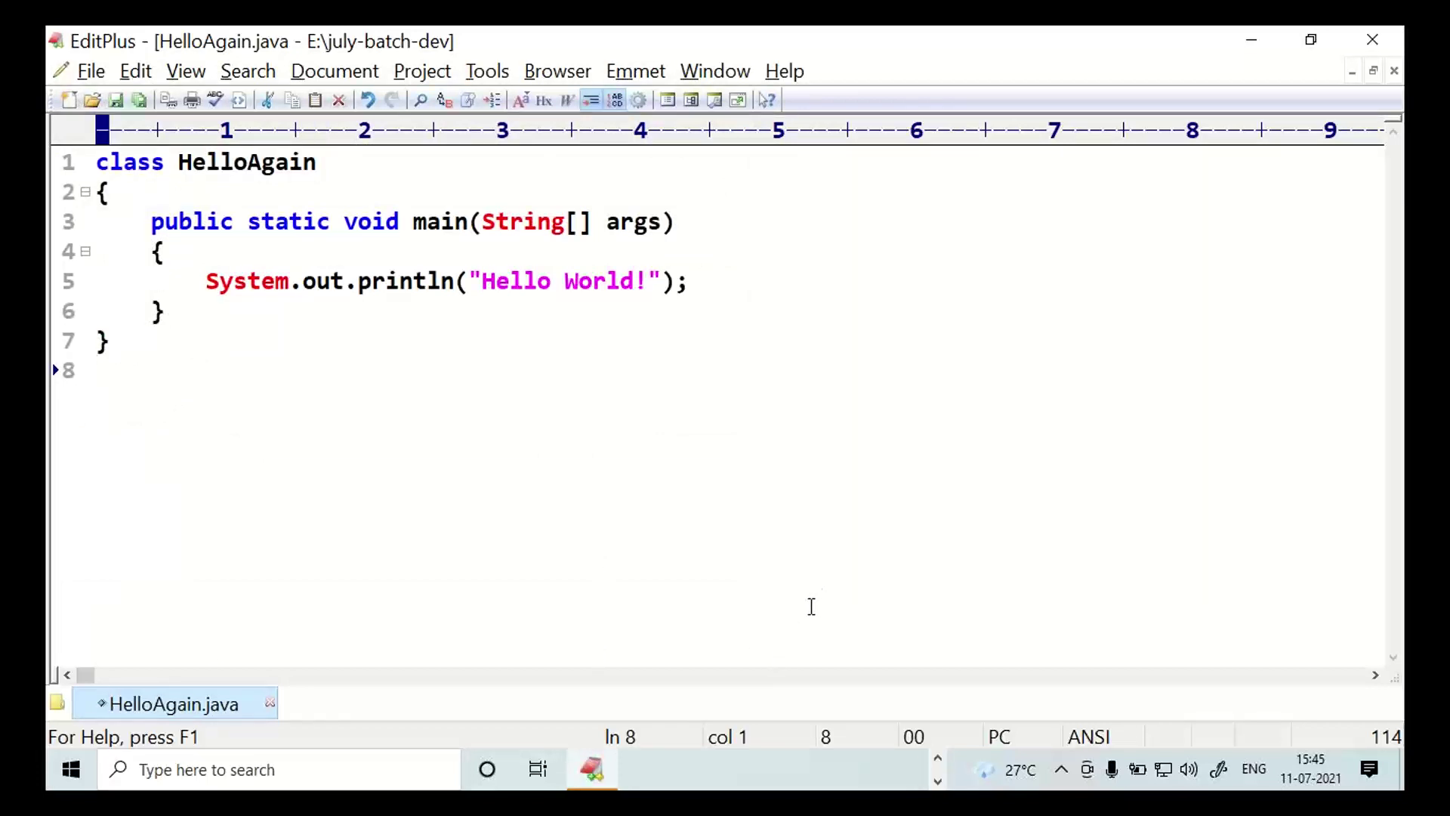
# - Switch to the Notepad notes, capitalize the first item as "Composing", and return to EditPlus
pyautogui.hotkey('alt', 'Tab')
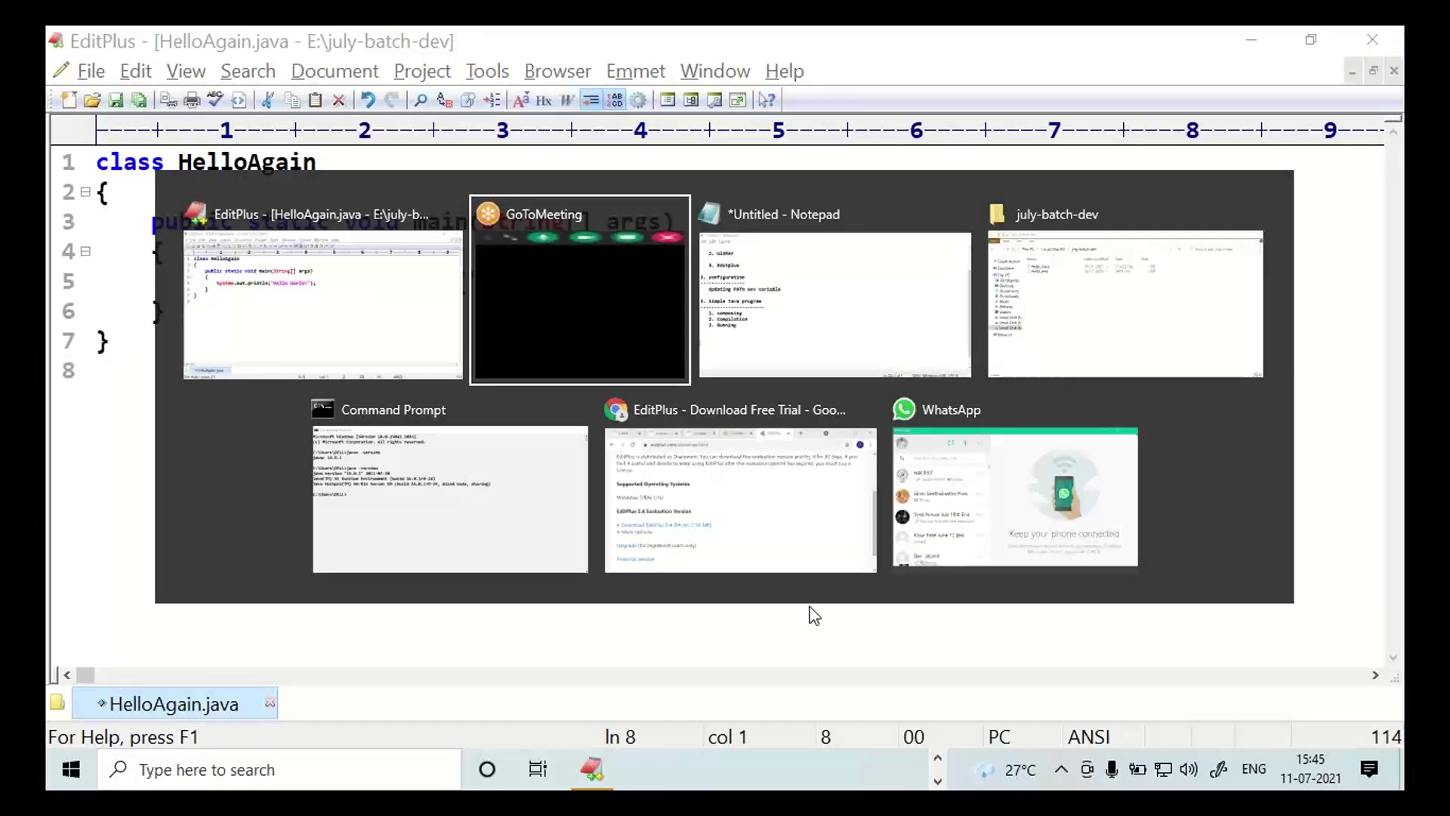
pyautogui.hotkey('alt', 'Tab')
pyautogui.hotkey('alt', 'Tab')
pyautogui.hotkey('alt', 'Tab')
pyautogui.hotkey('alt', 'Tab')
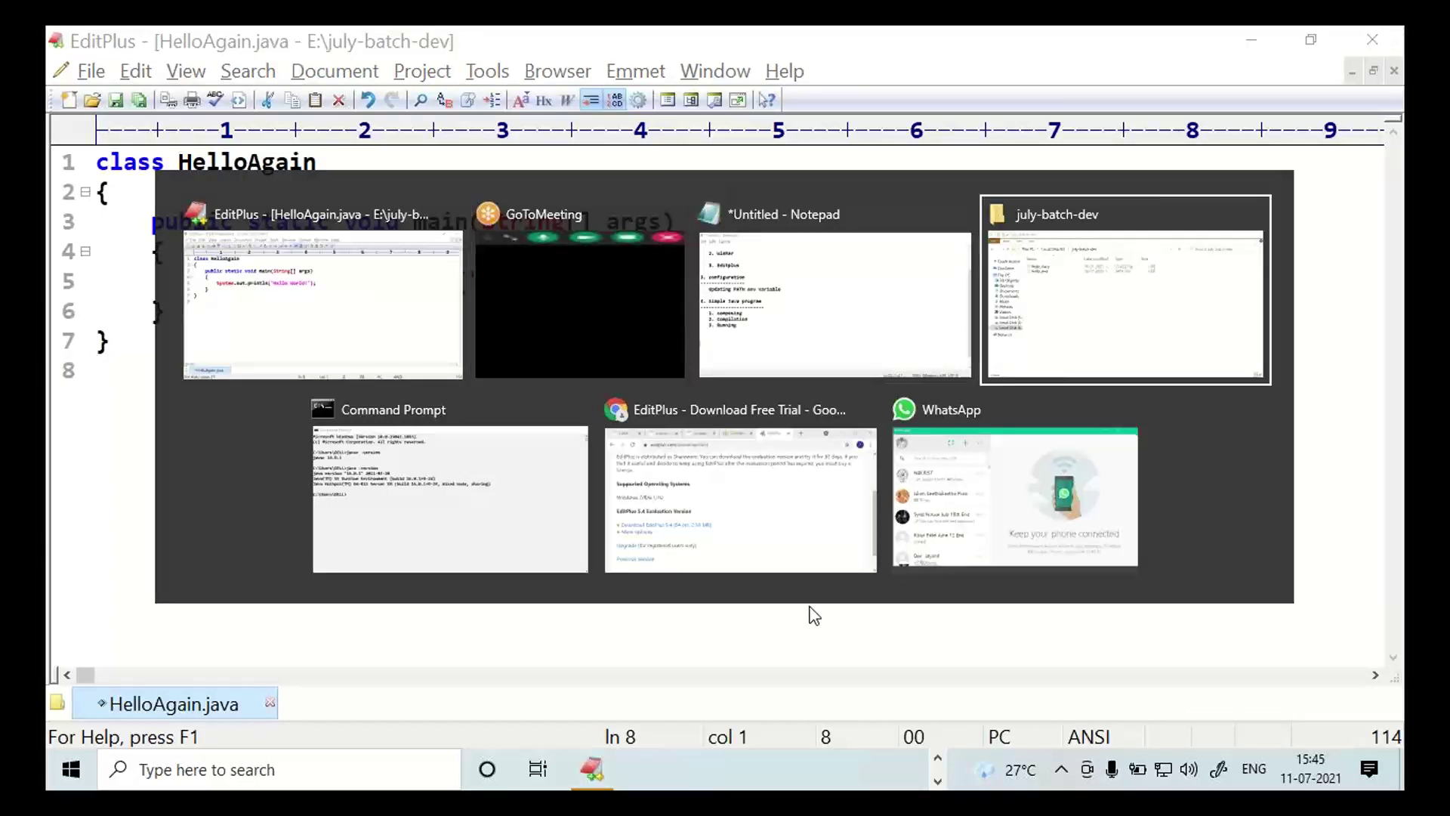
pyautogui.hotkey('alt', 'Tab')
pyautogui.hotkey('alt', 'Tab')
pyautogui.hotkey('alt', 'Tab')
pyautogui.hotkey('alt', 'Tab')
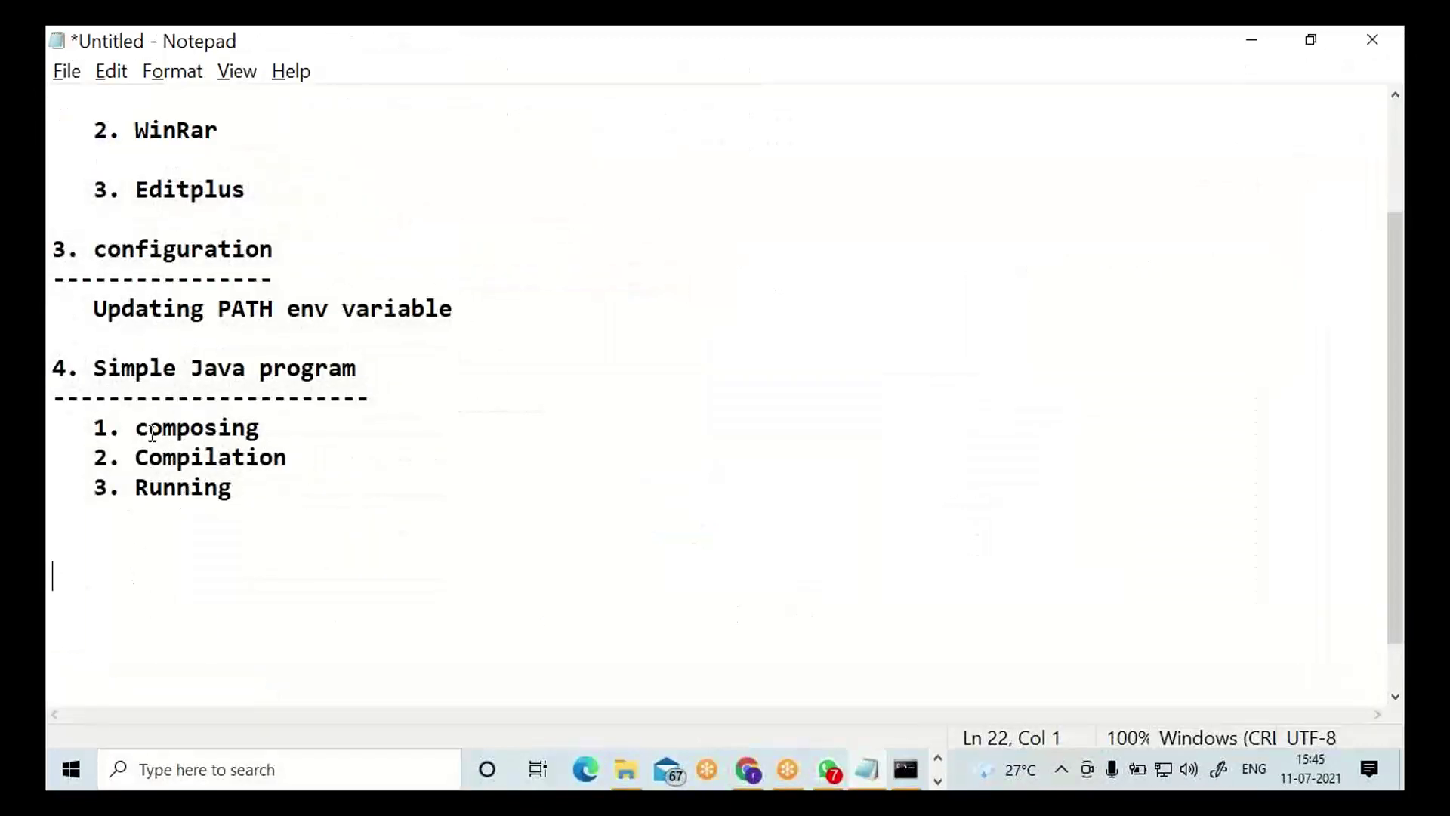
pyautogui.click(151, 433)
pyautogui.press('BackSpace')
pyautogui.write('C')
pyautogui.hotkey('alt', 'Tab')
pyautogui.hotkey('alt', 'Tab')
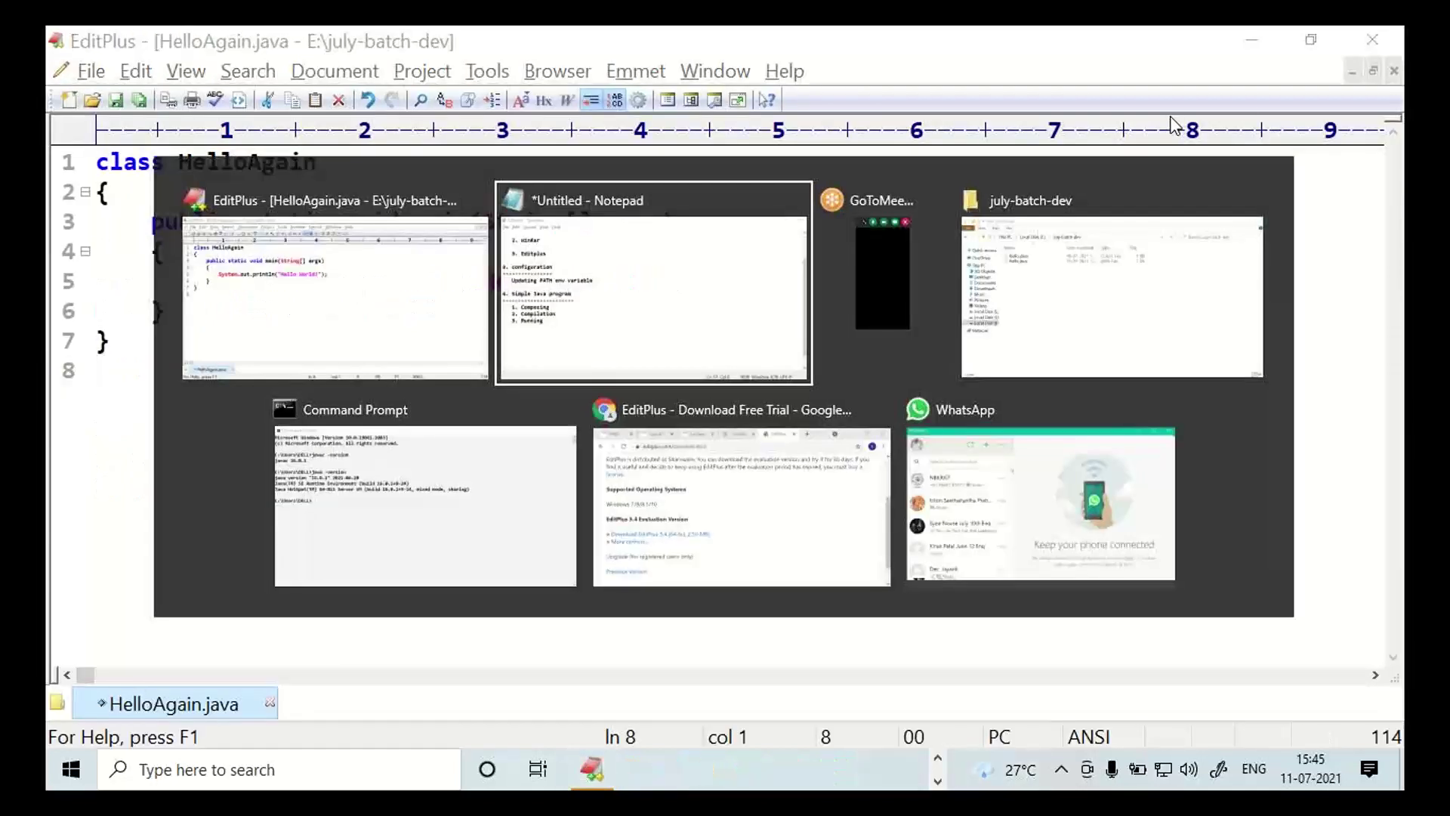
# - Switch to the july-batch-dev folder in File Explorer, select HelloAgain.java and open a command prompt (cmd) at that folder's path
pyautogui.click(1149, 278)
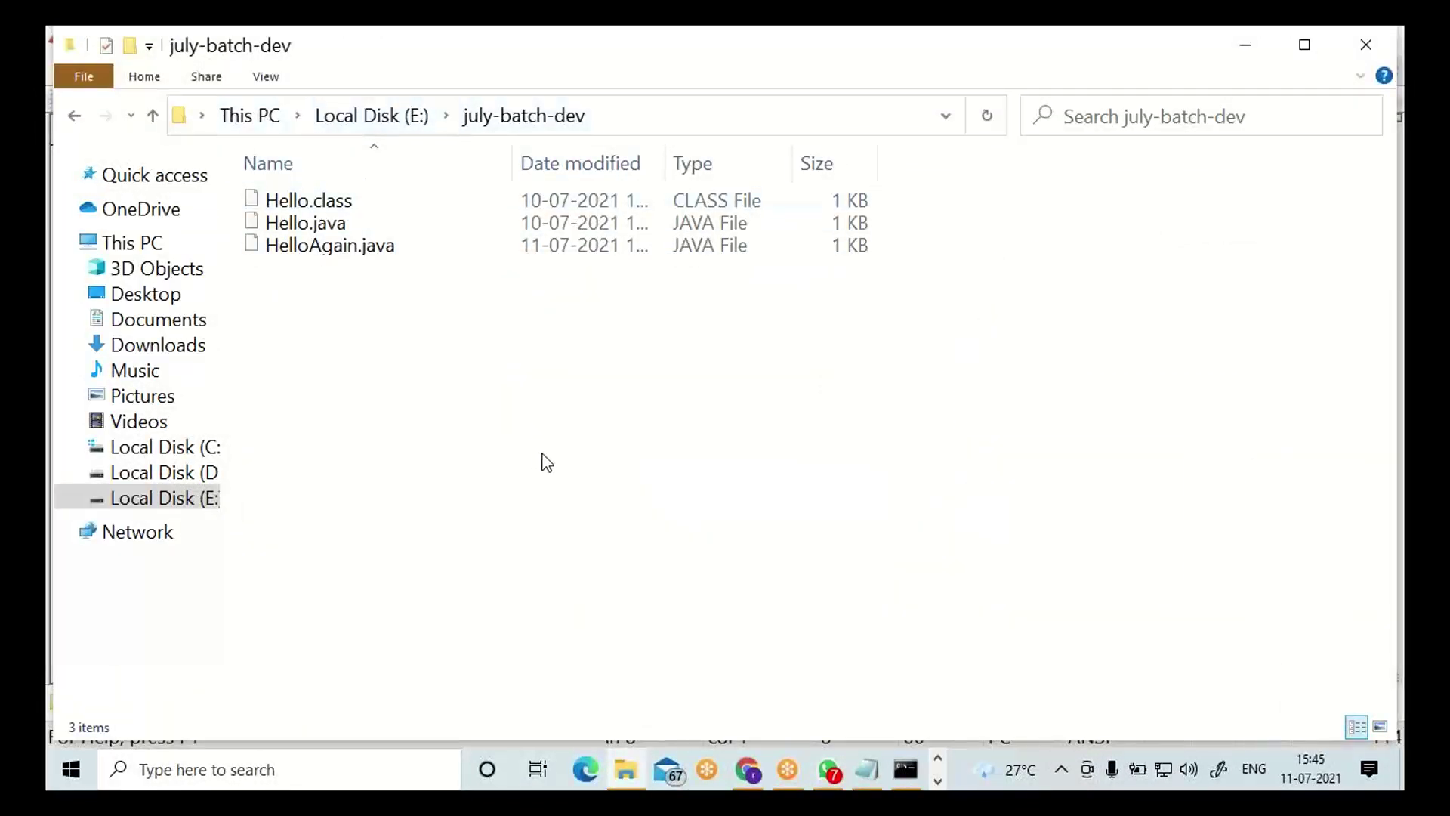
pyautogui.click(368, 247)
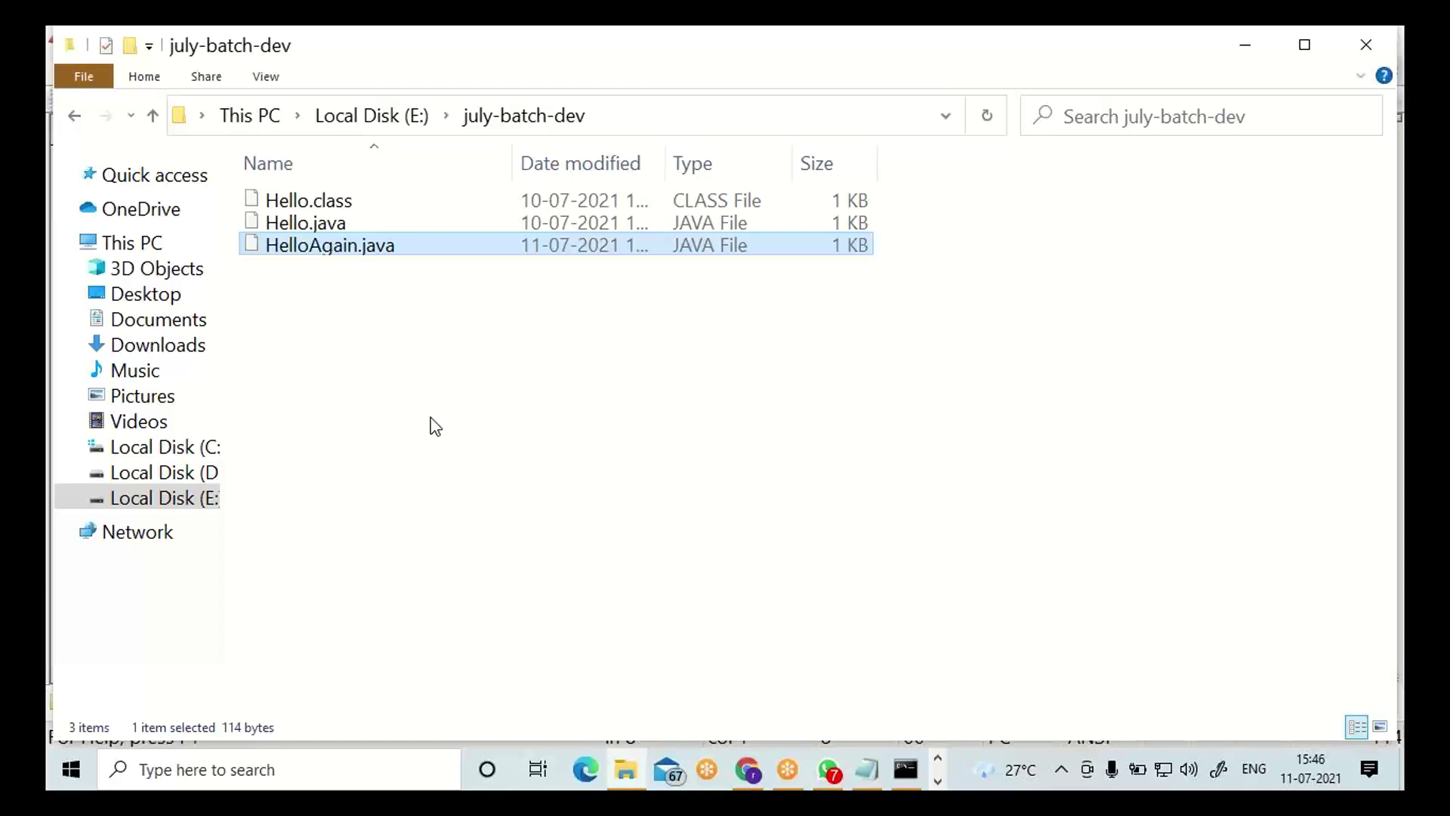
pyautogui.click(647, 114)
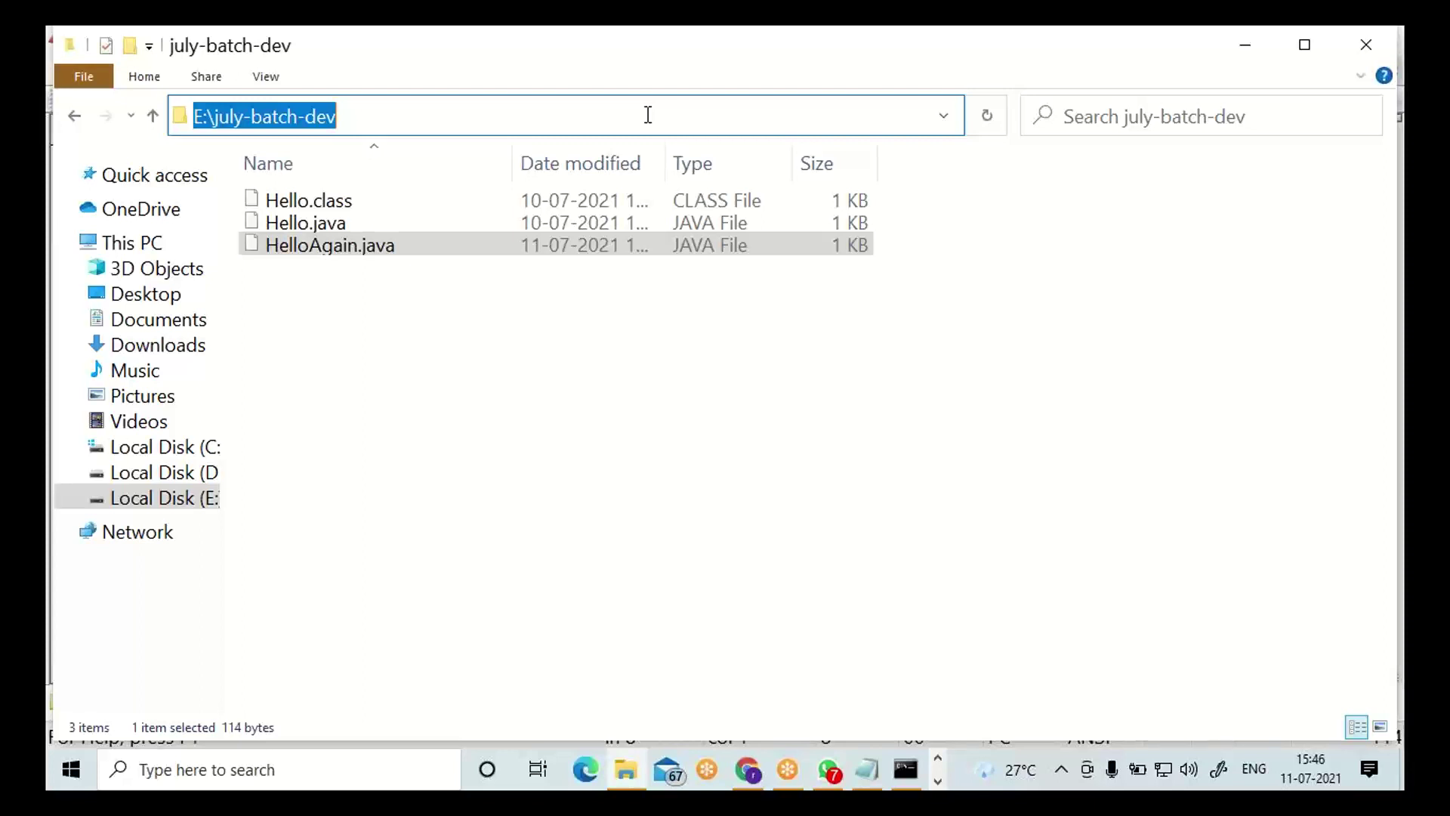
pyautogui.write('cmd')
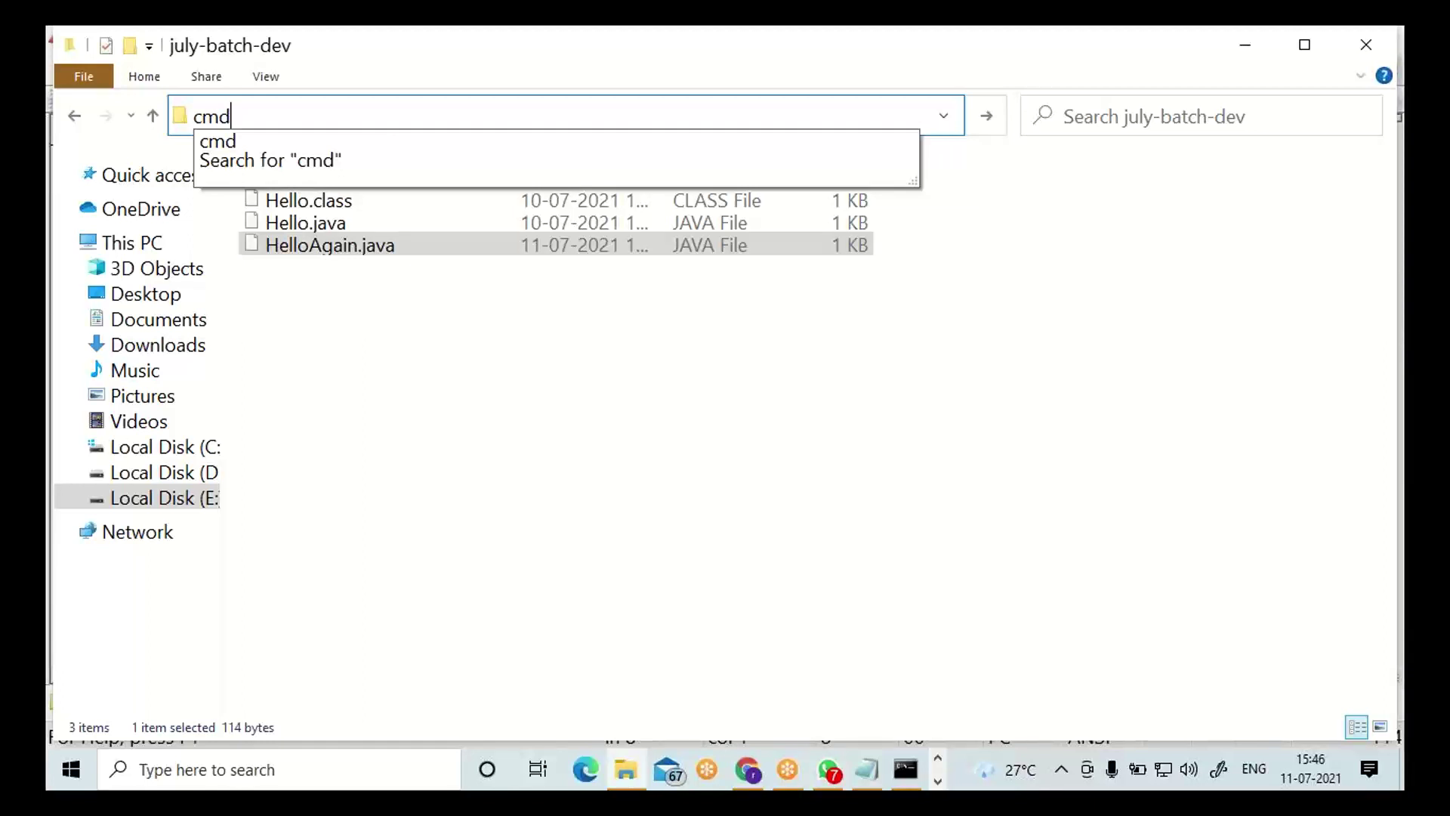
pyautogui.press('Return')
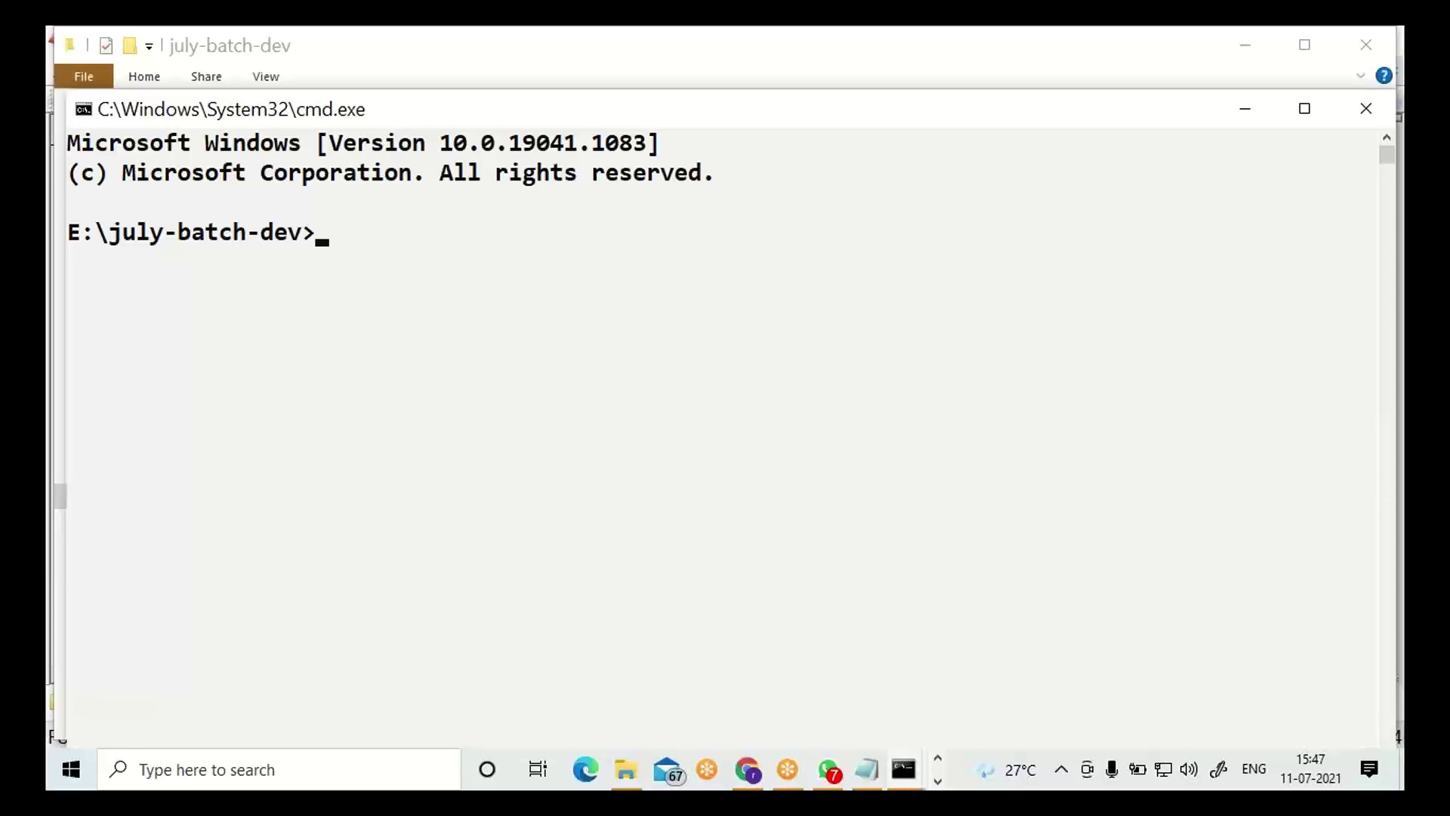
# - Compile the program with the command javac HelloAgain.java
pyautogui.write('javac')
pyautogui.write('HelloAgain')
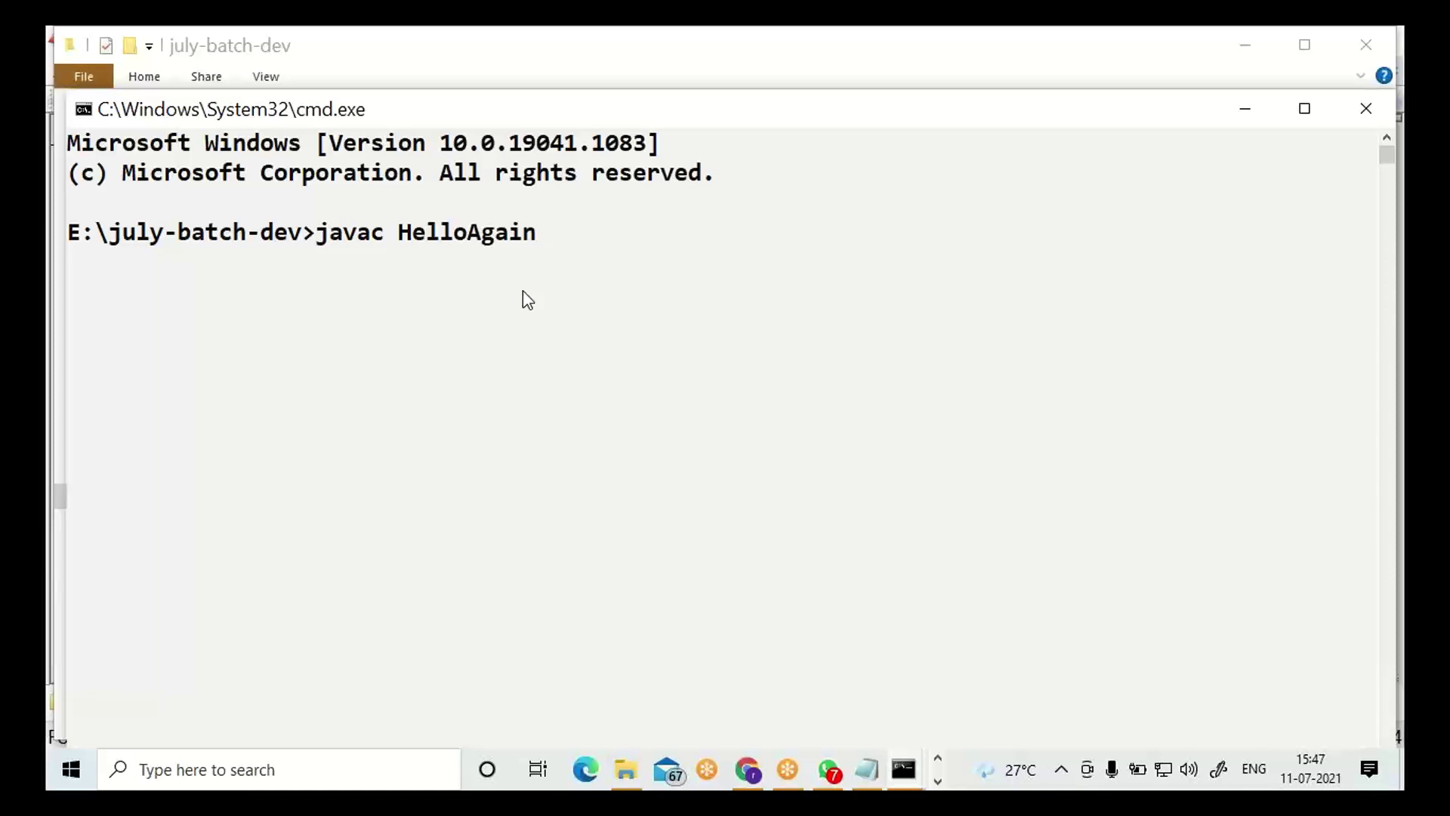
pyautogui.write('.java')
pyautogui.press('Return')
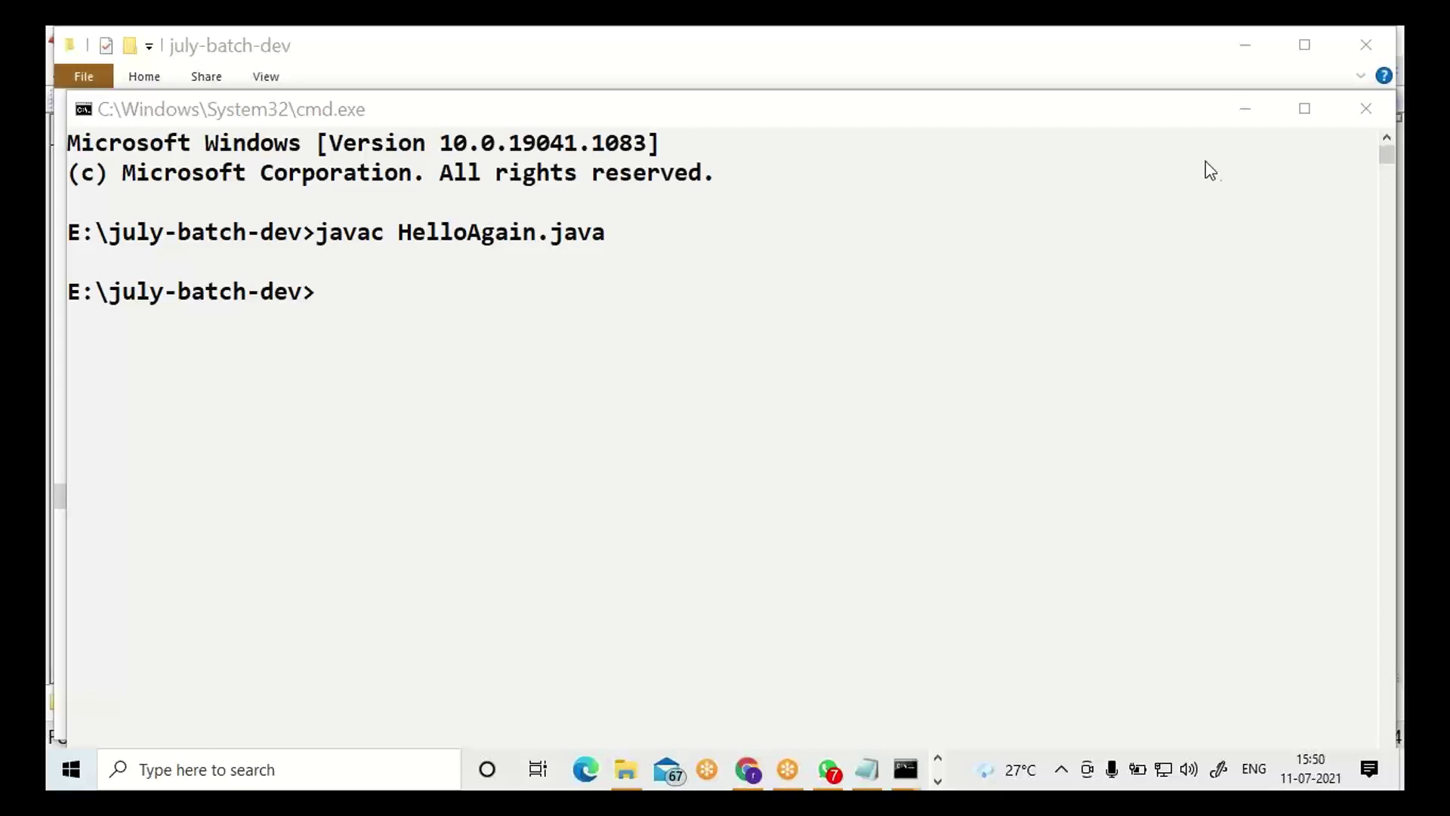
pyautogui.click(320, 240)
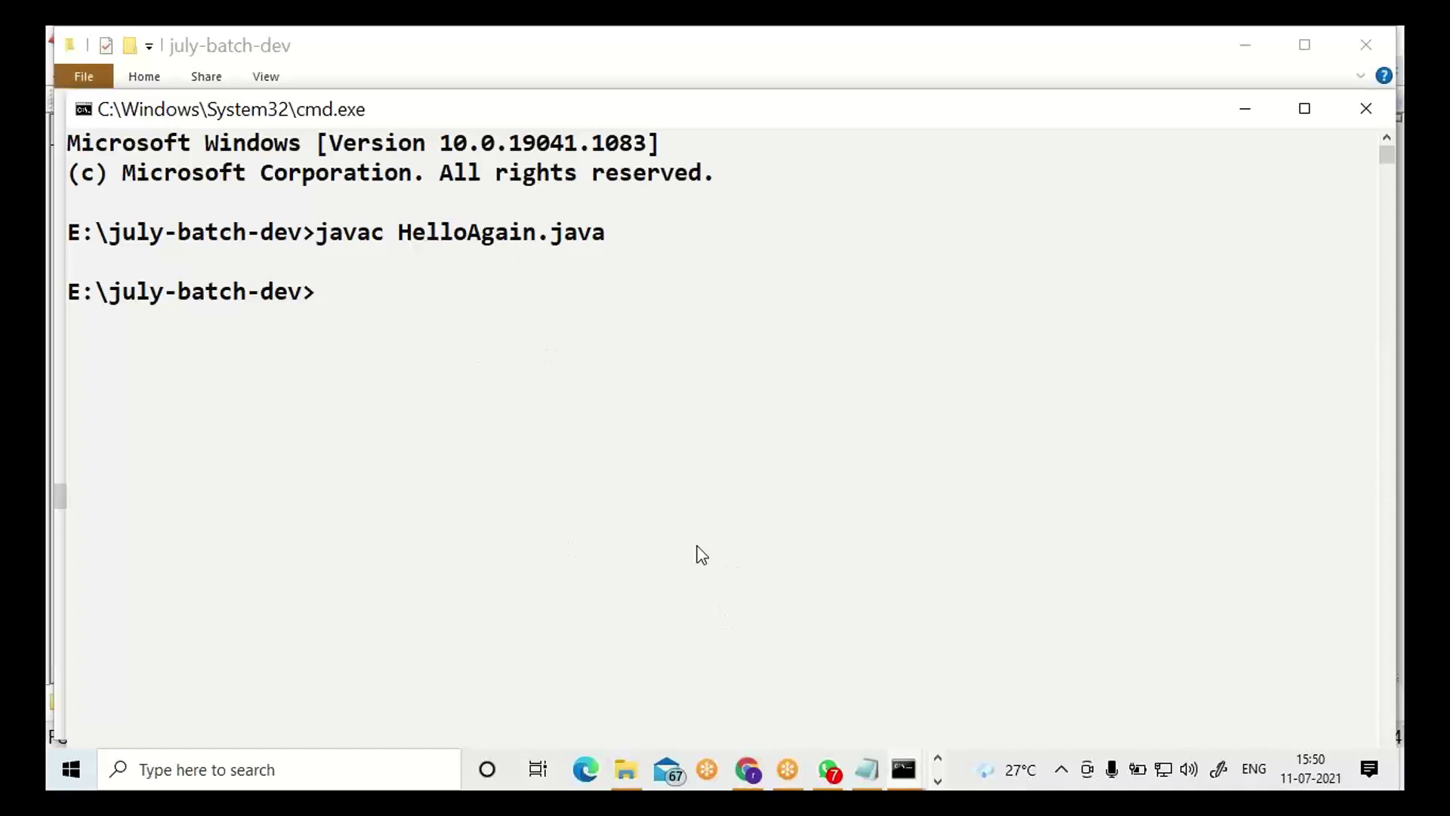
# - Check the july-batch-dev folder for the compiled HelloAgain.class file, select it and return to the command prompt
pyautogui.moveTo(628, 782)
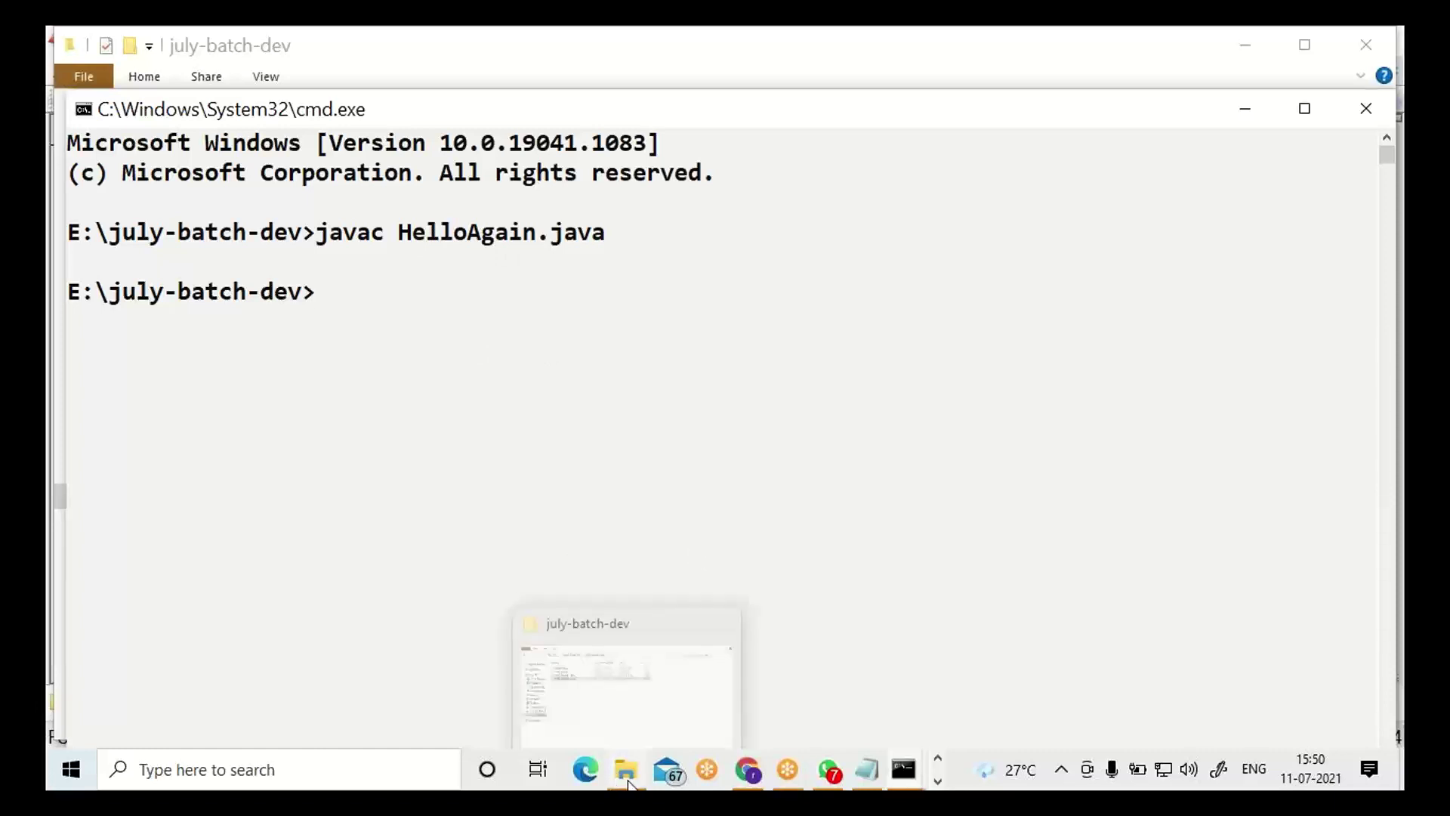
pyautogui.click(636, 731)
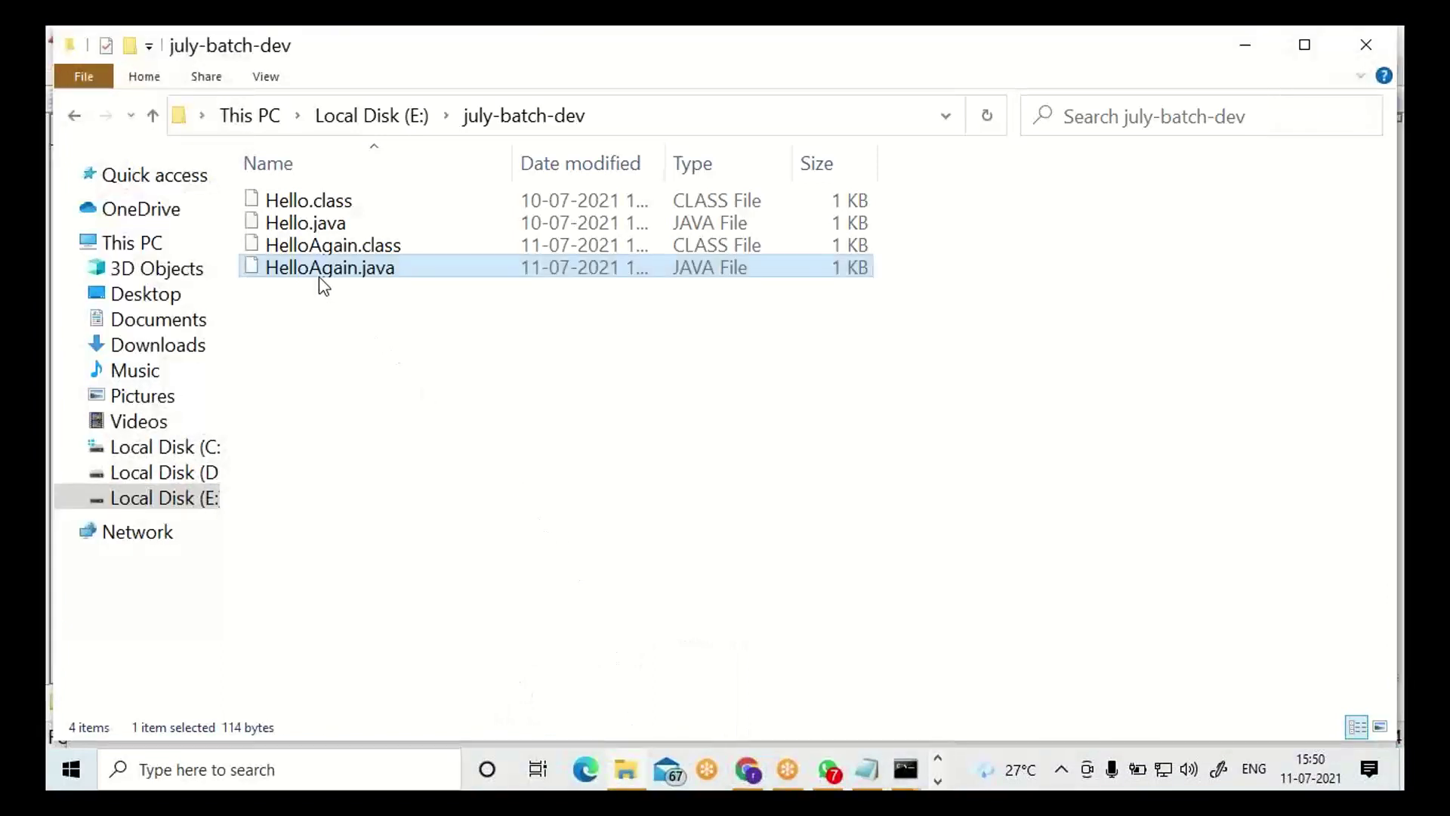
pyautogui.click(393, 249)
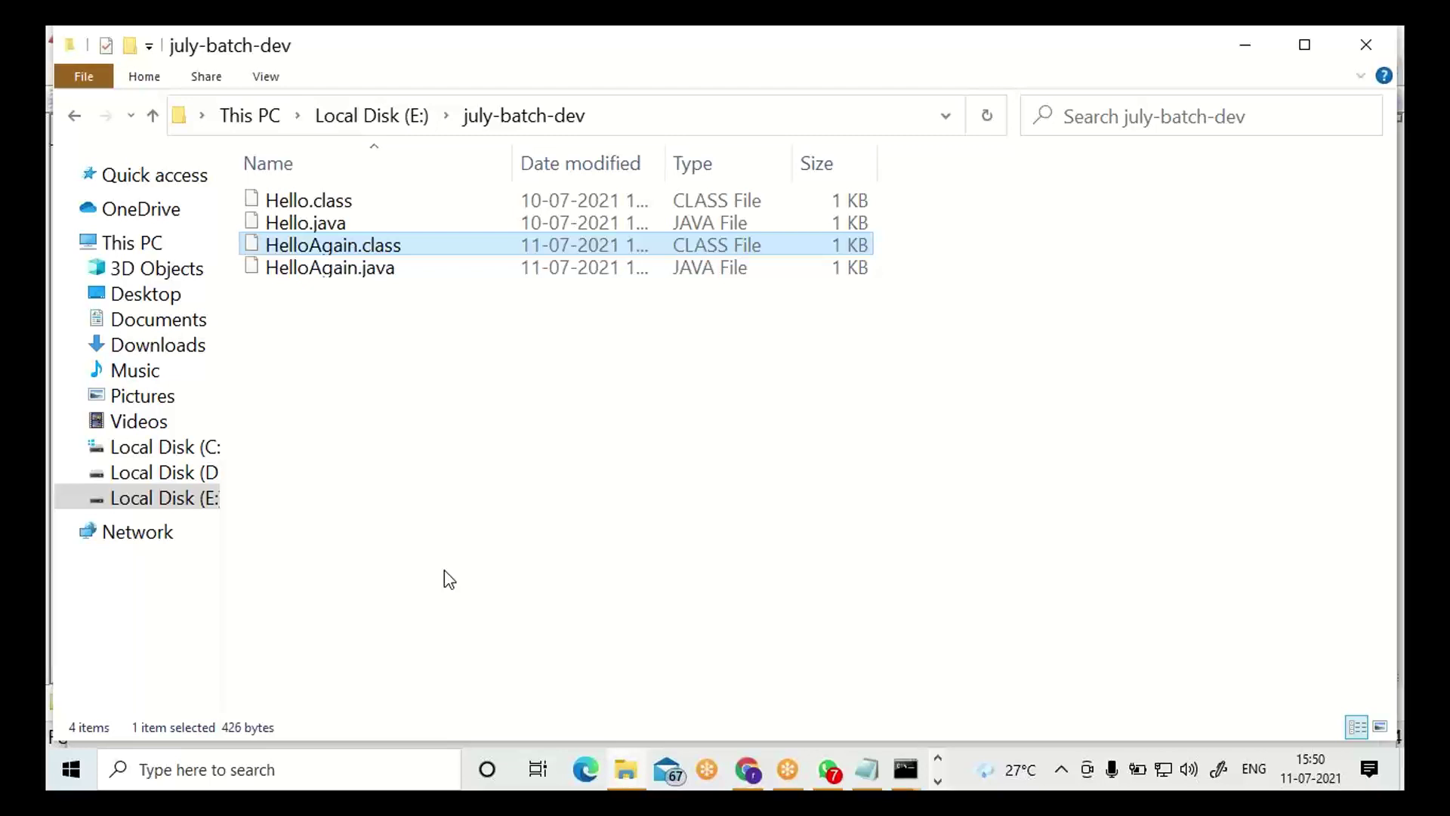
pyautogui.hotkey('alt', 'Tab')
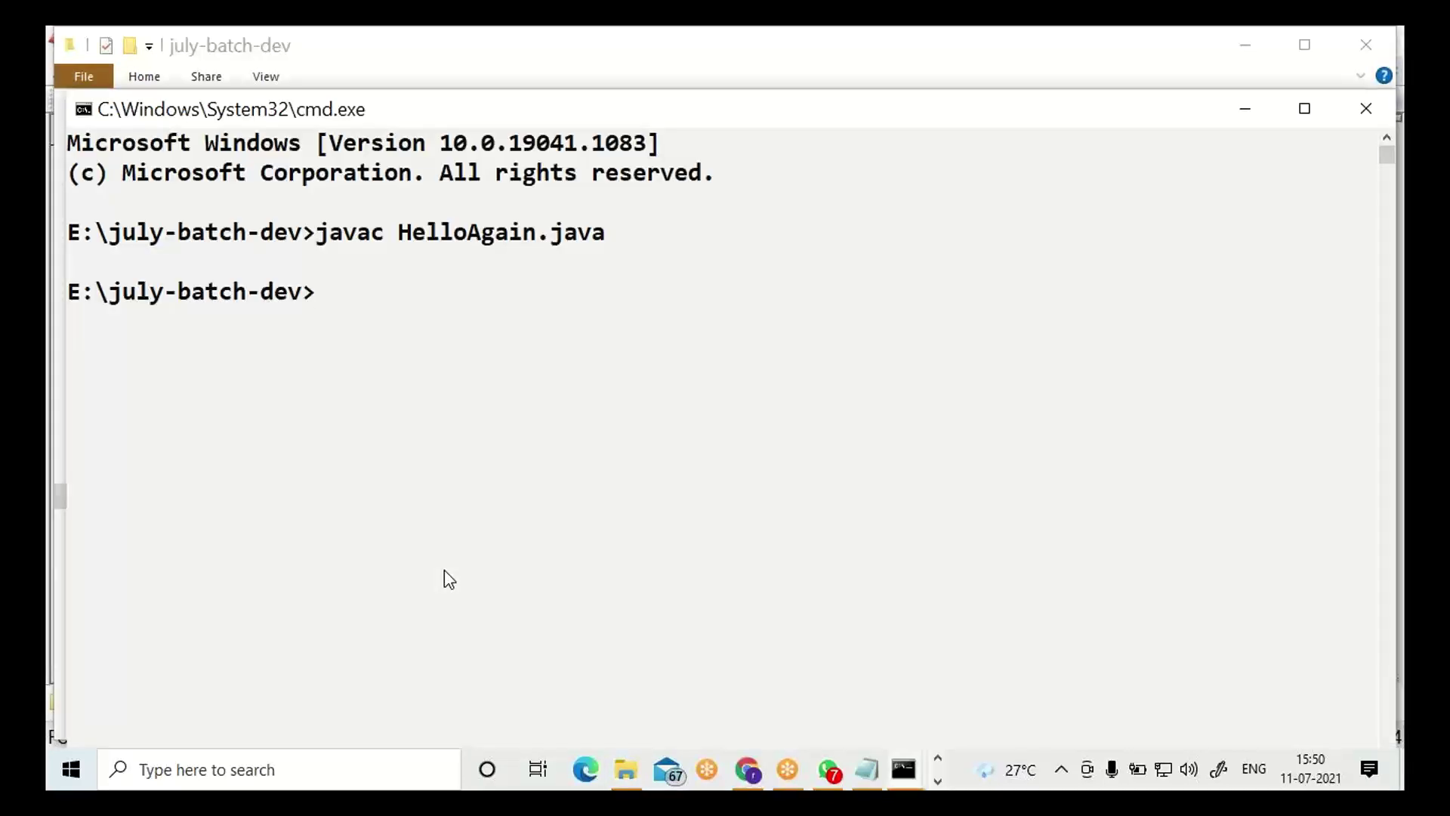
# - Switch to the Notepad notes and highlight the Compilation item, followed by the Running item
pyautogui.click(865, 770)
pyautogui.doubleClick(209, 456)
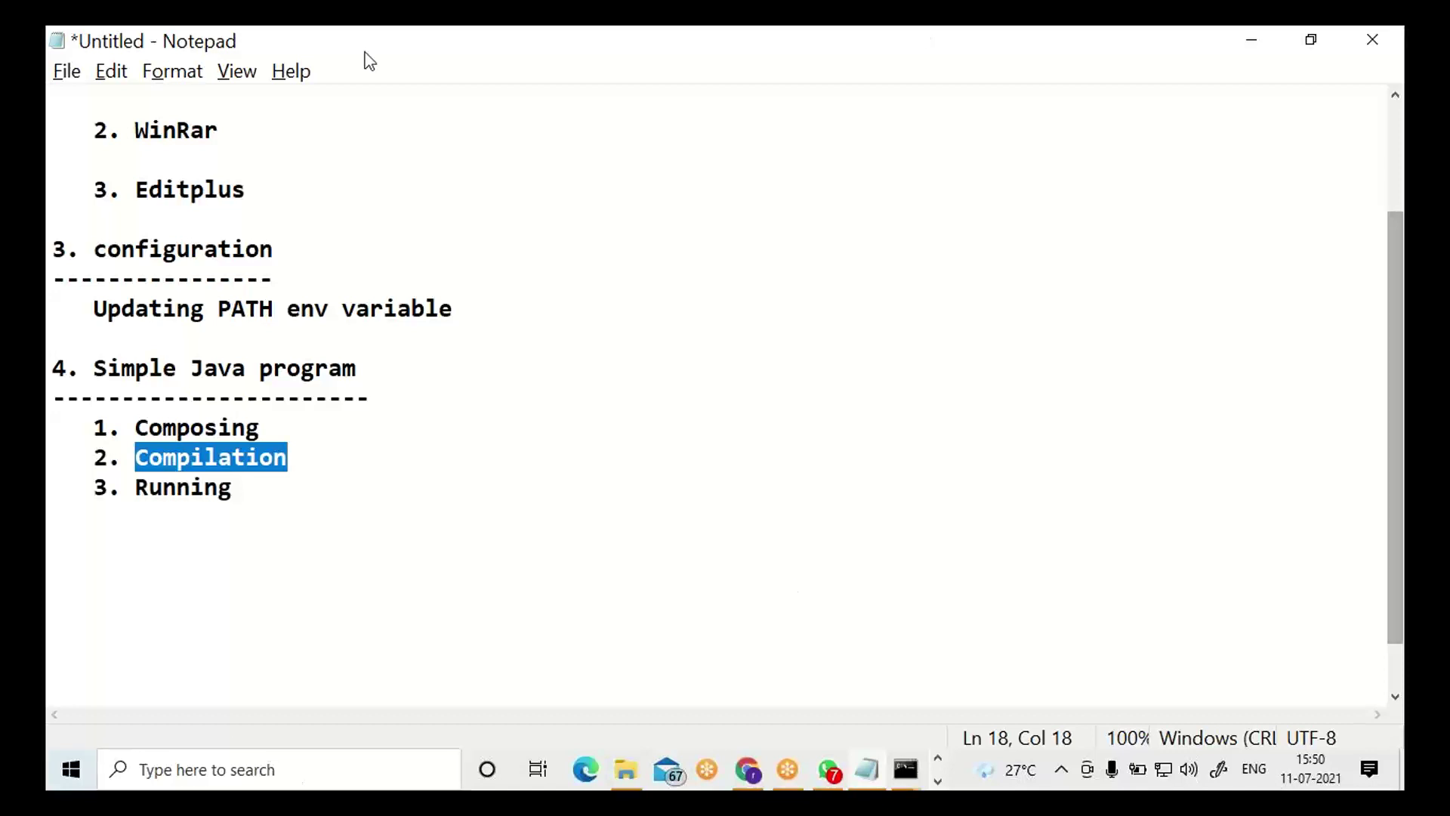
pyautogui.doubleClick(169, 492)
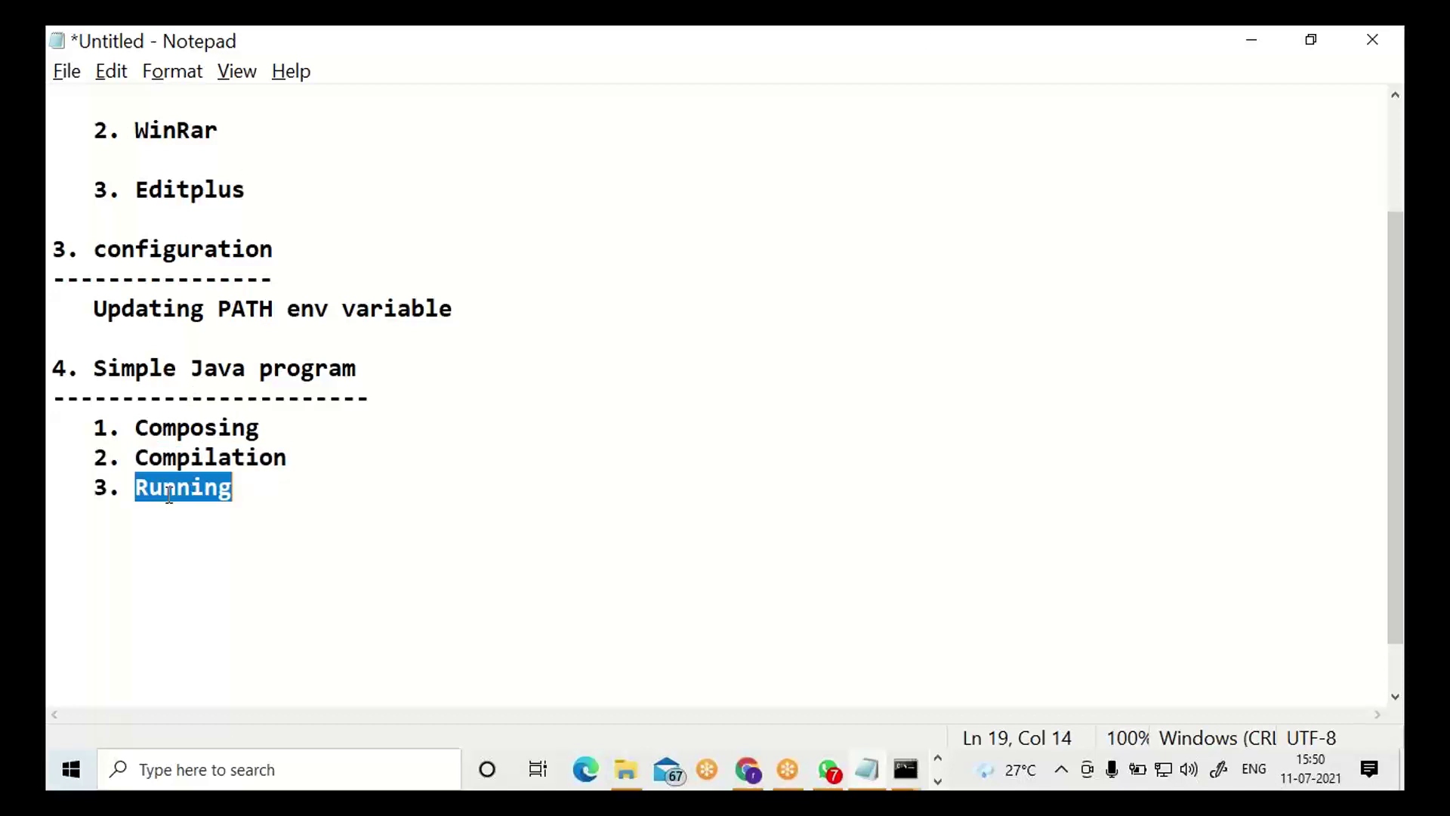
pyautogui.click(173, 534)
pyautogui.doubleClick(174, 489)
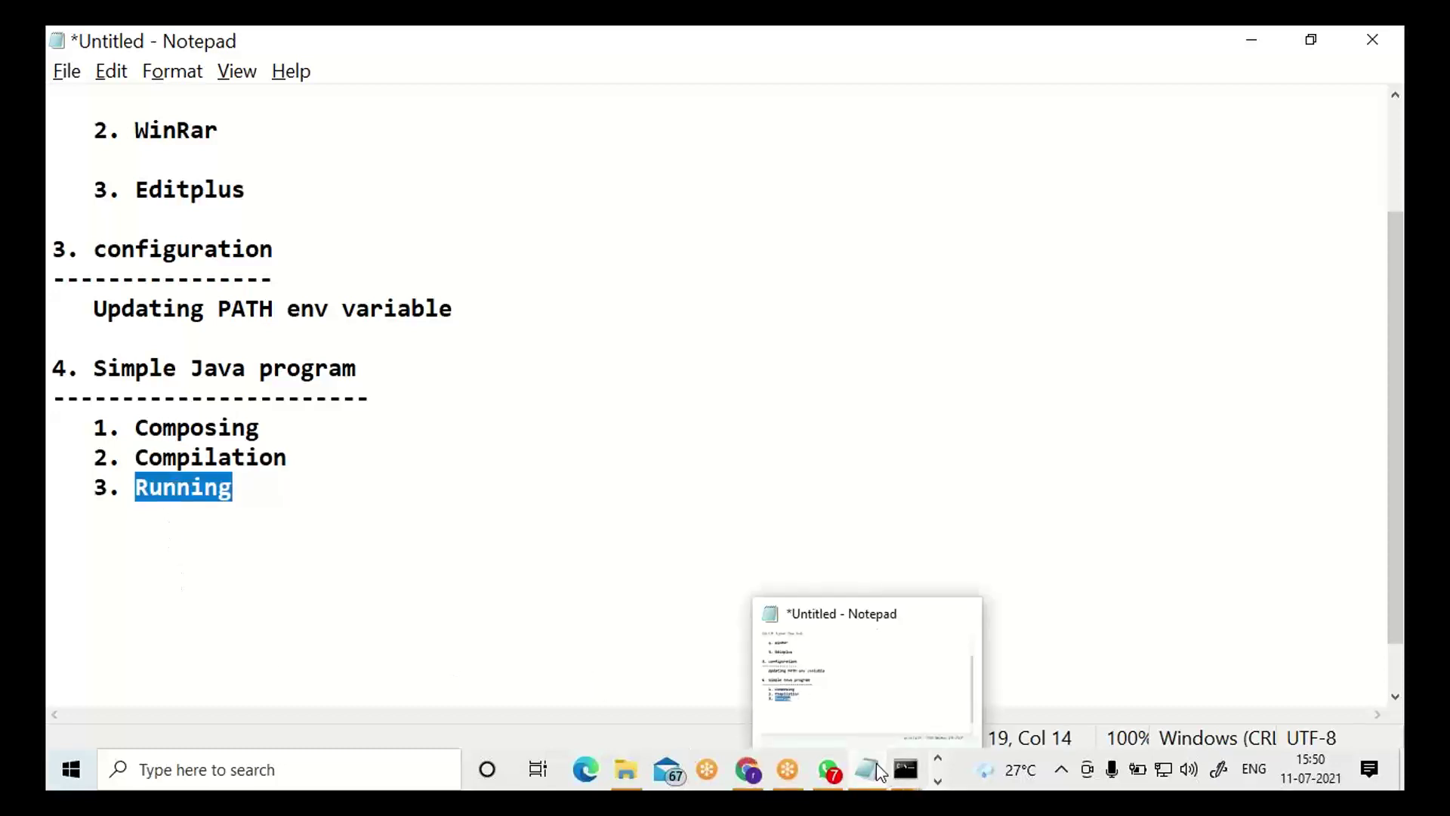
# - Return to the july-batch-dev command prompt and run the program with java HelloAgain
pyautogui.moveTo(903, 772)
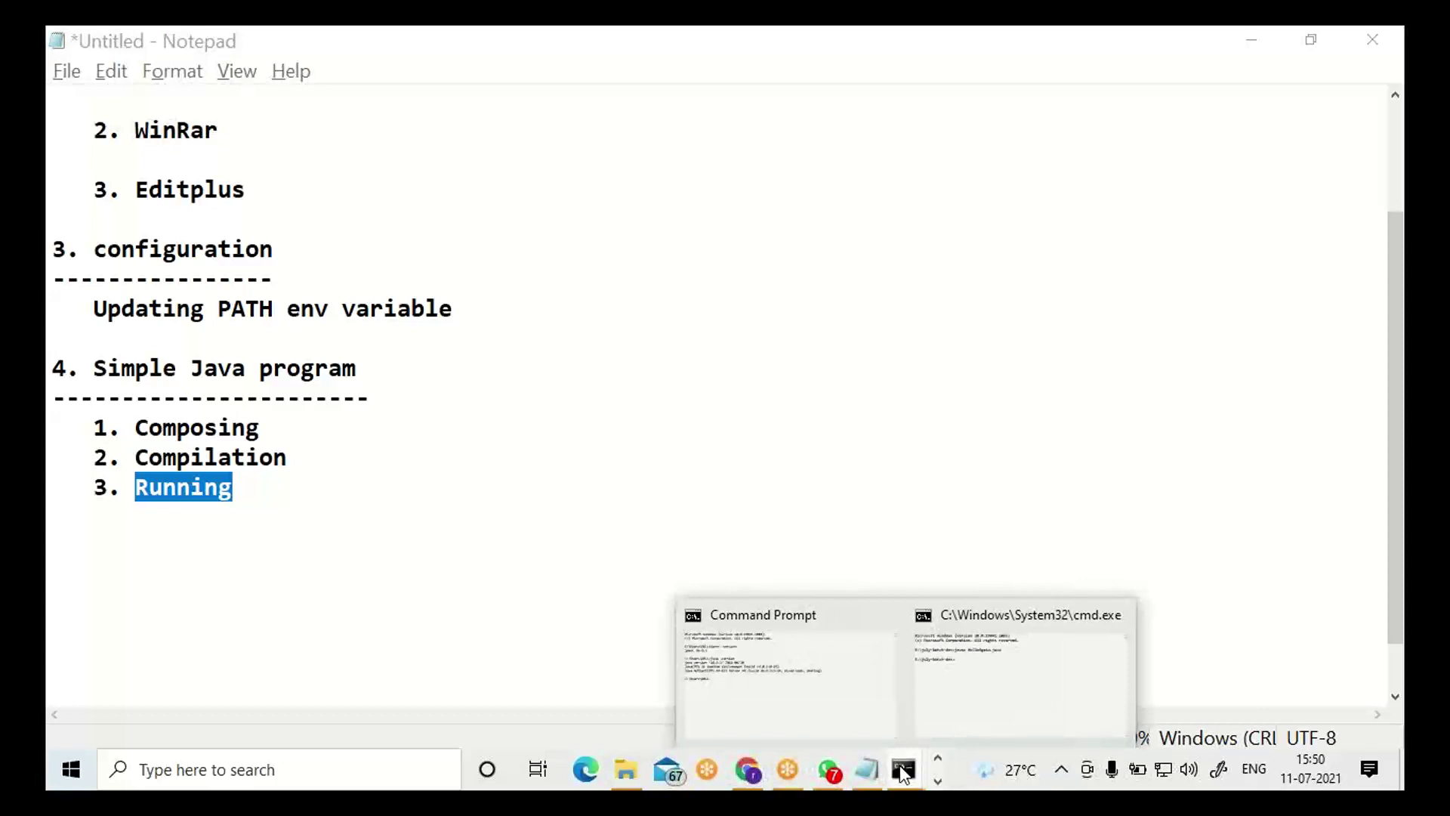
pyautogui.click(973, 683)
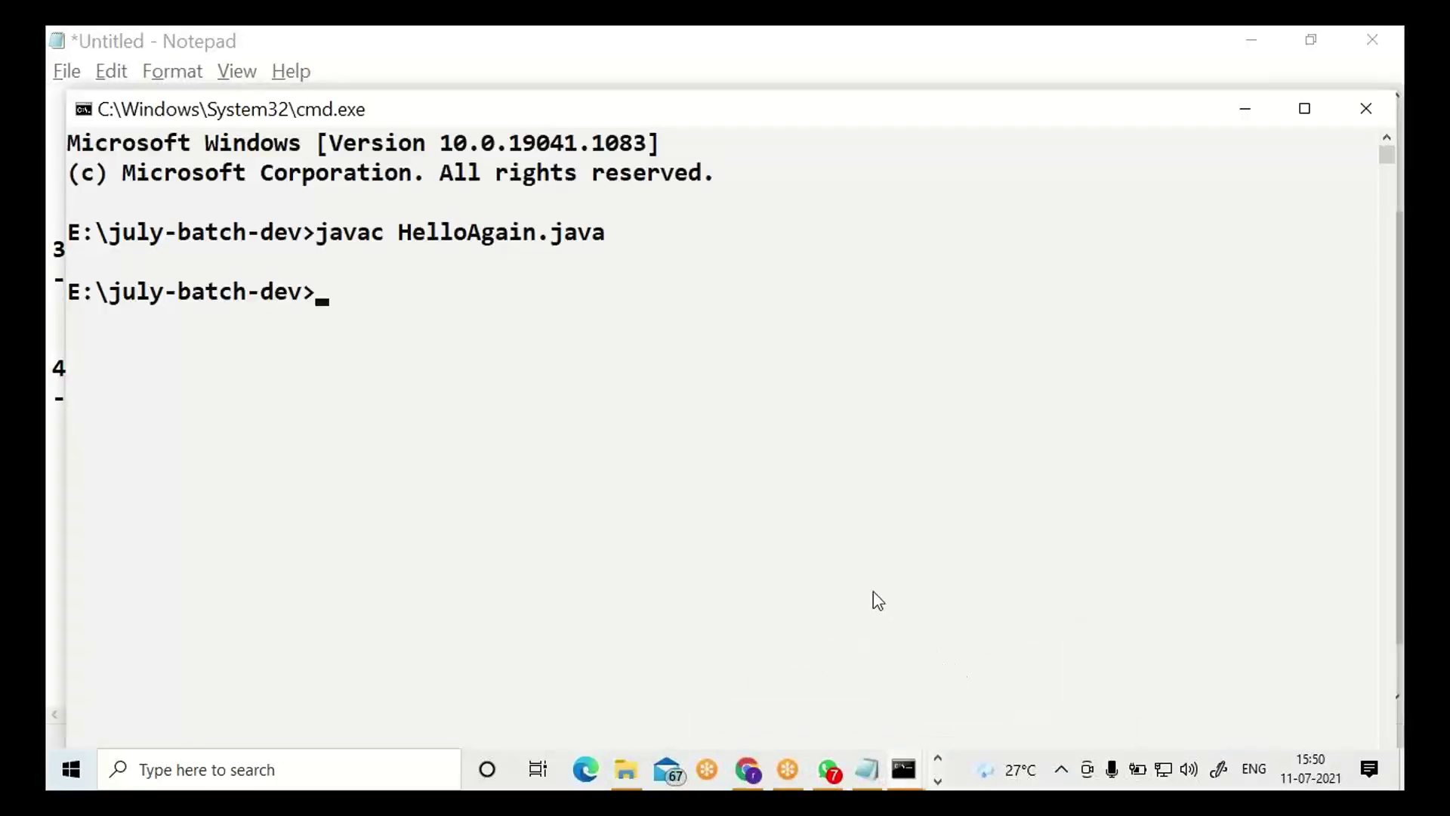
pyautogui.write('java HelloAgain')
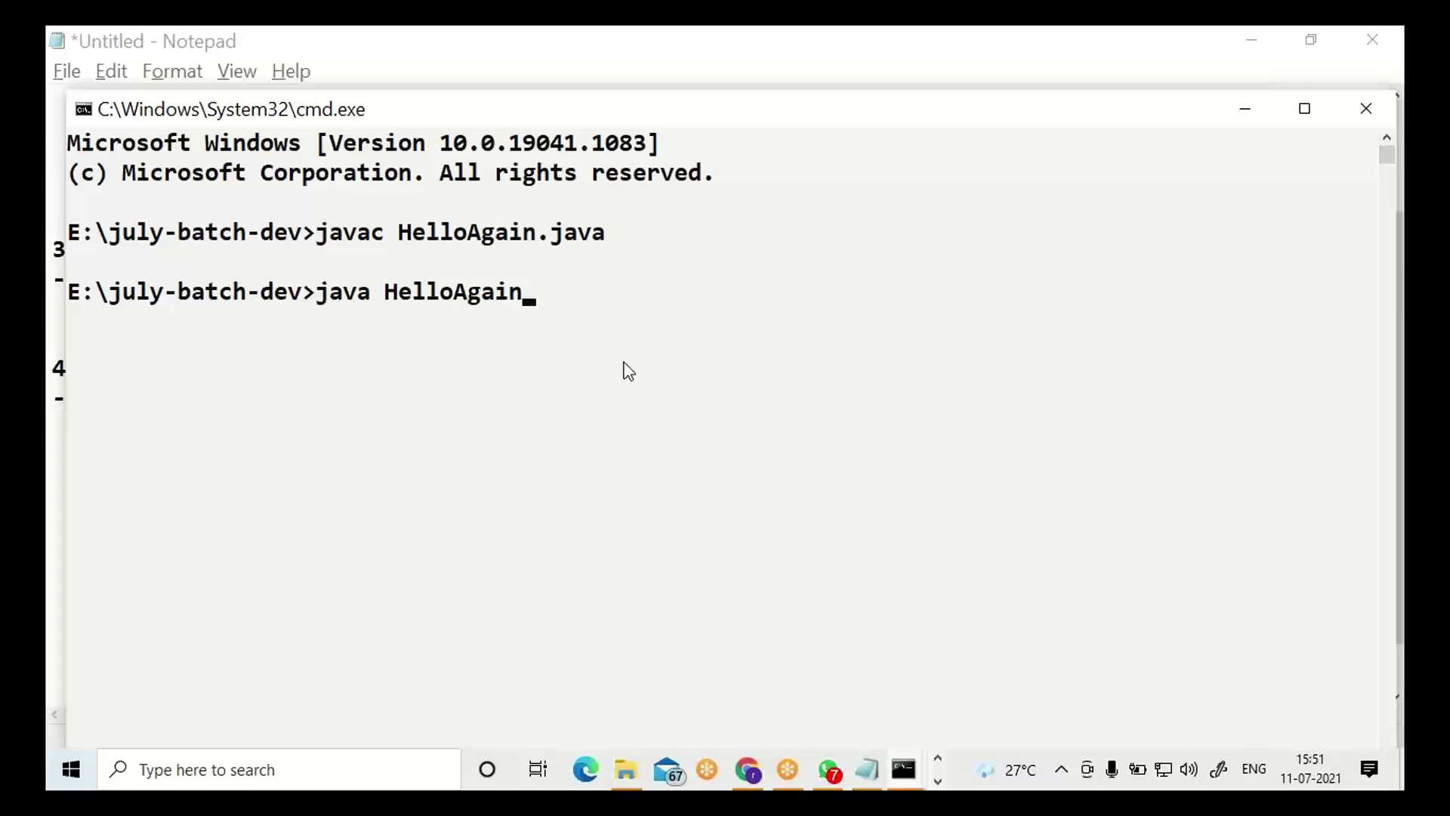
pyautogui.press('Return')
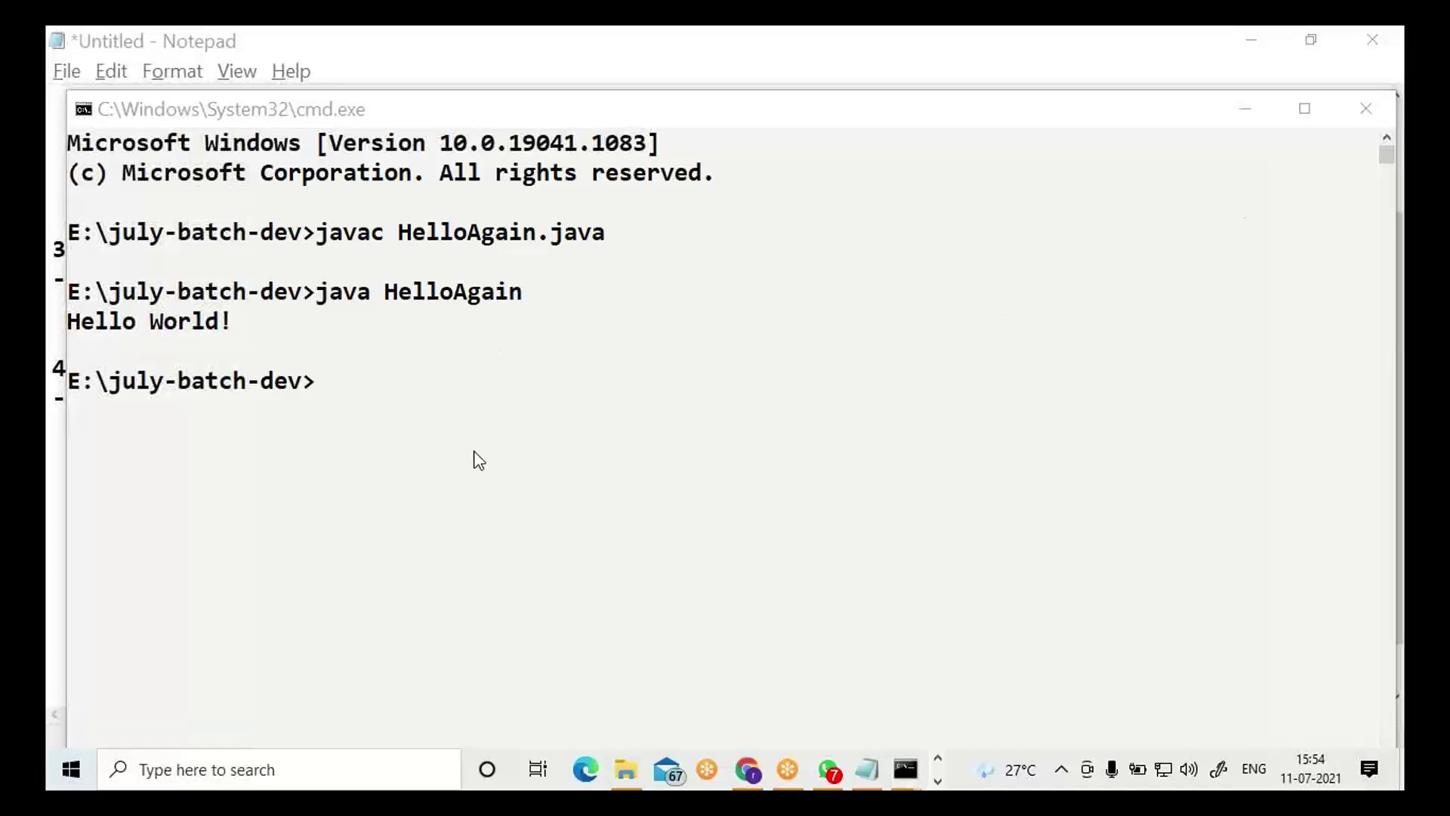
pyautogui.click(474, 455)
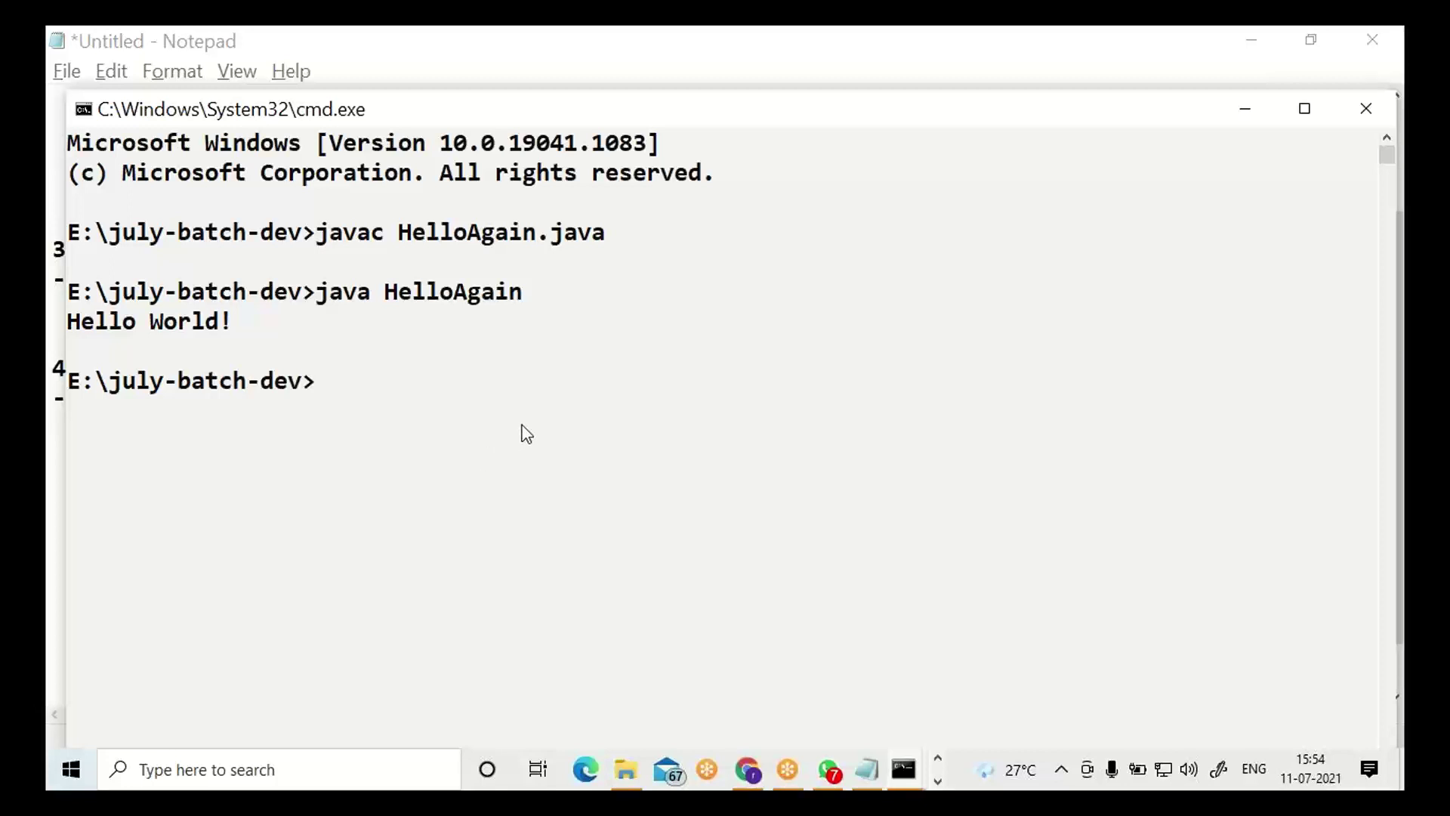
# - Minimize the Notepad notes and close the older Command Prompt window used for the version checks
pyautogui.click(869, 784)
pyautogui.click(869, 784)
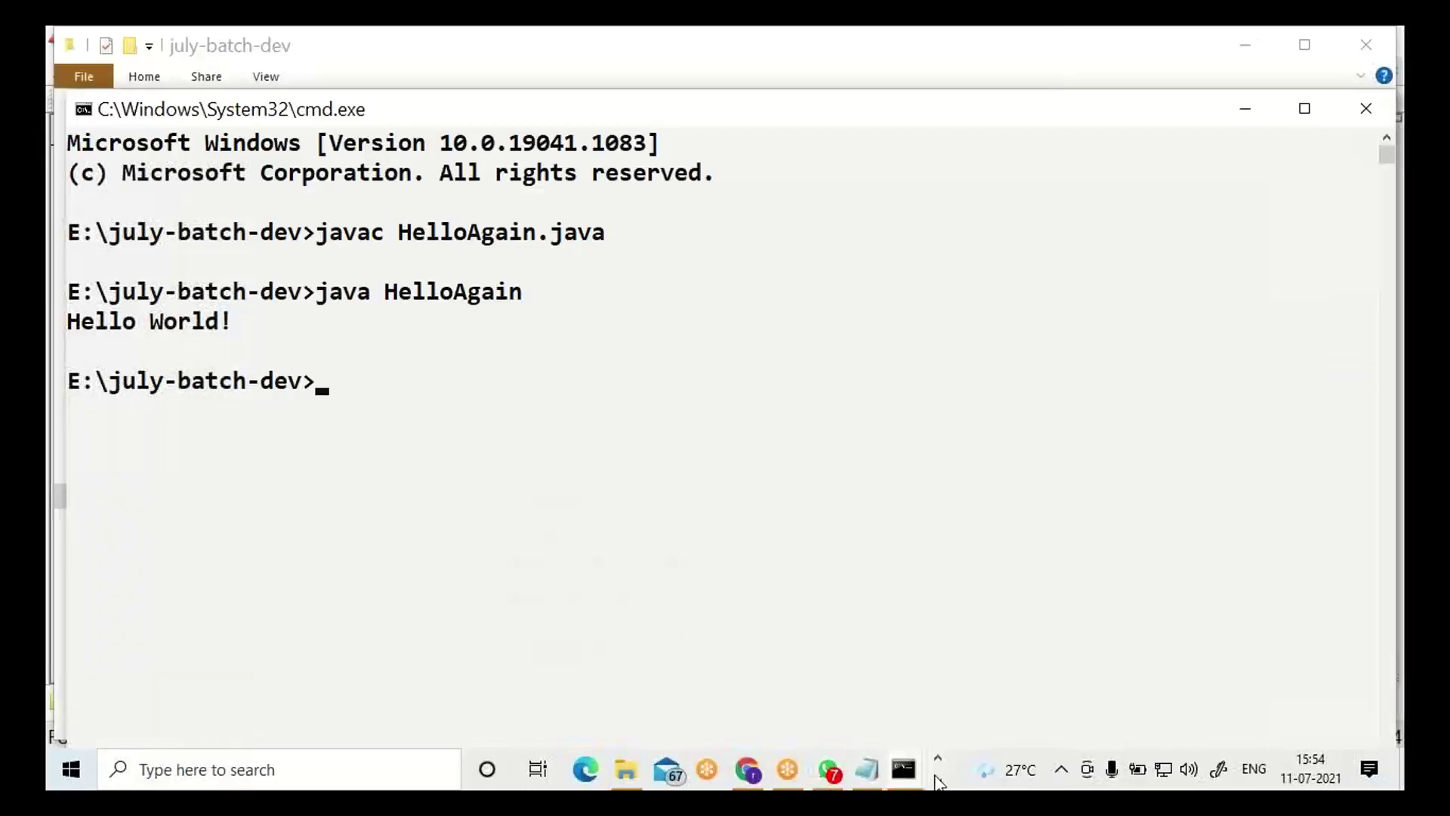
pyautogui.moveTo(919, 781)
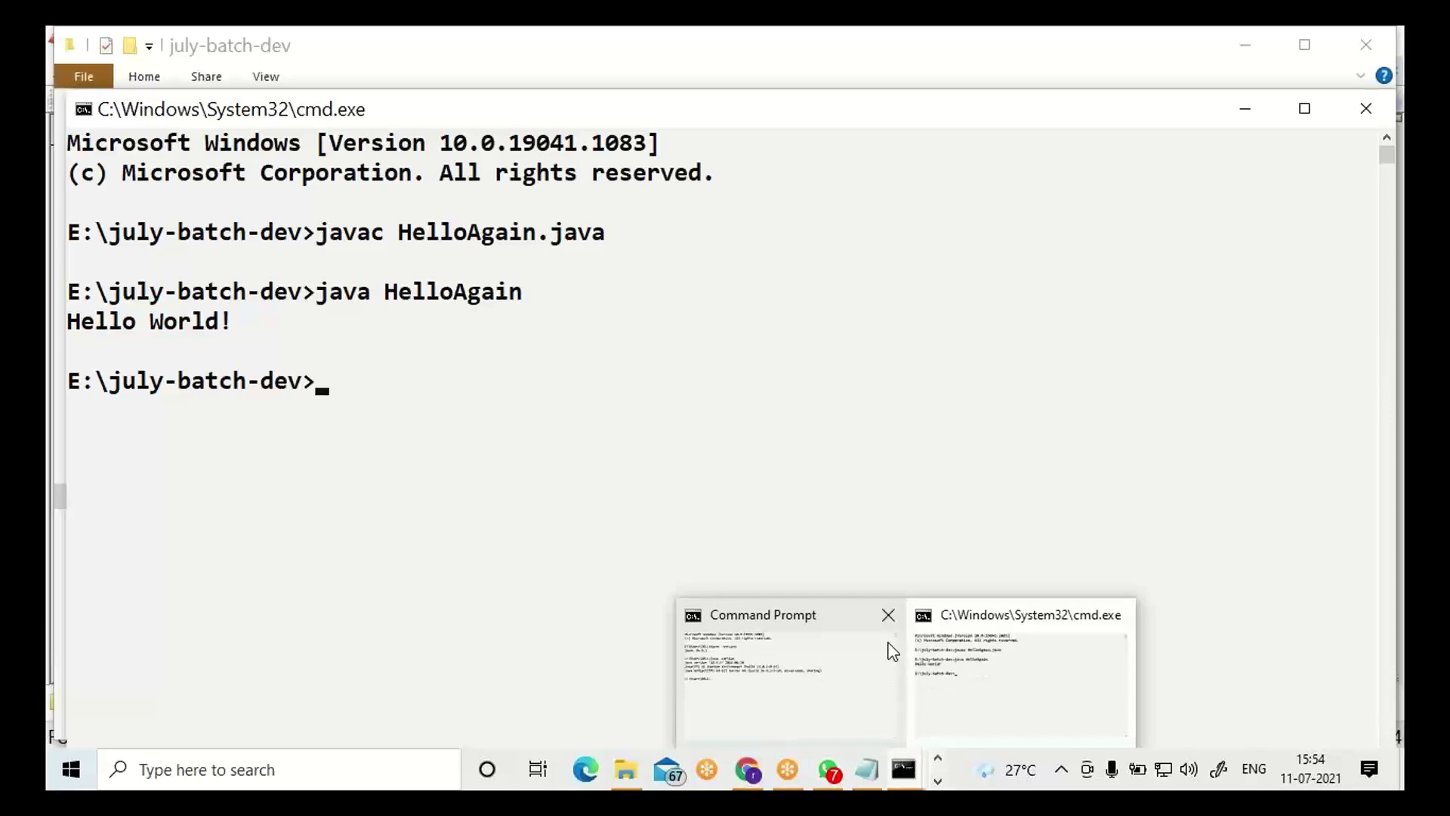
pyautogui.click(892, 618)
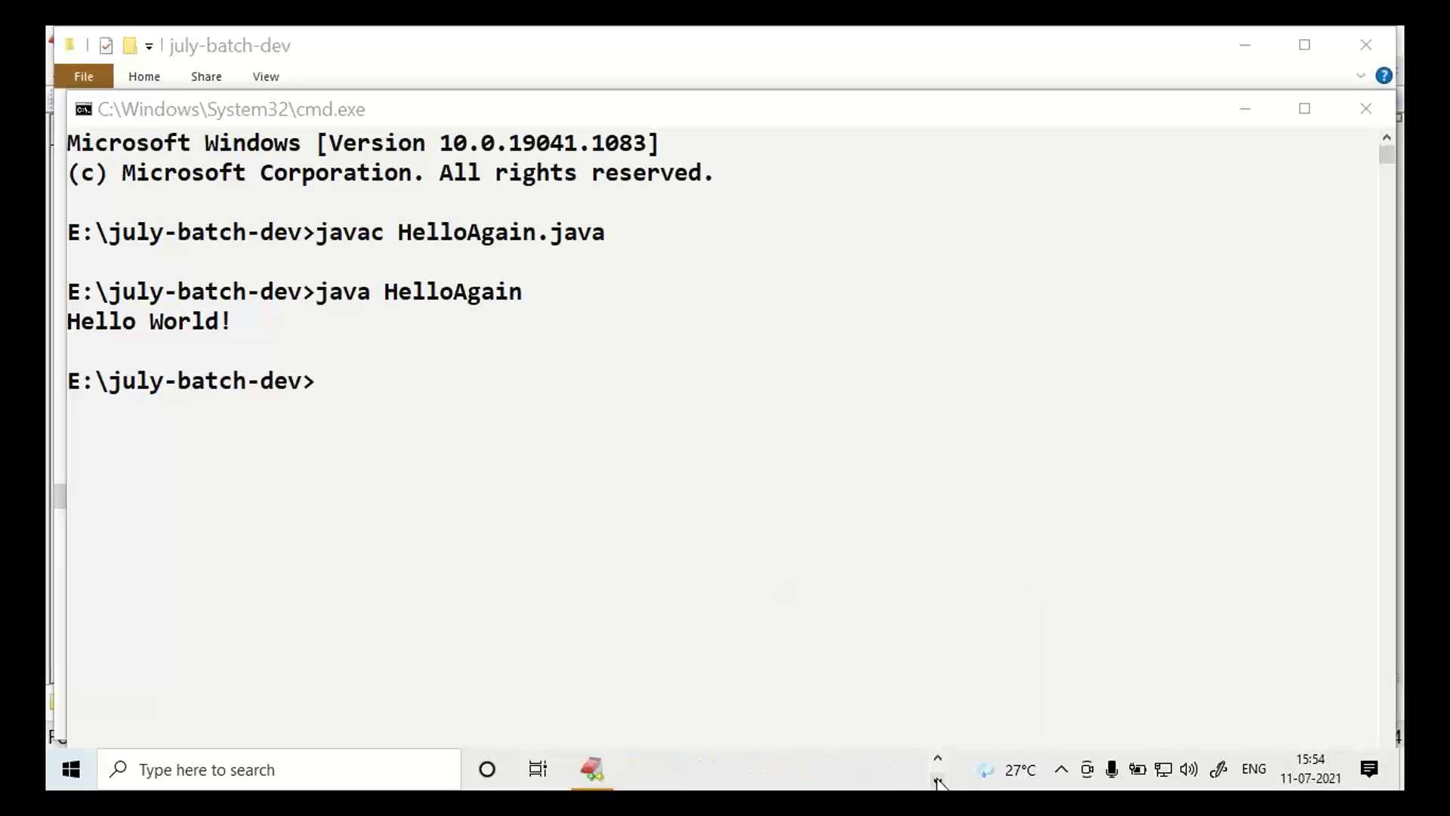
# - Switch to EditPlus and create another new file from the Java template
pyautogui.click(597, 770)
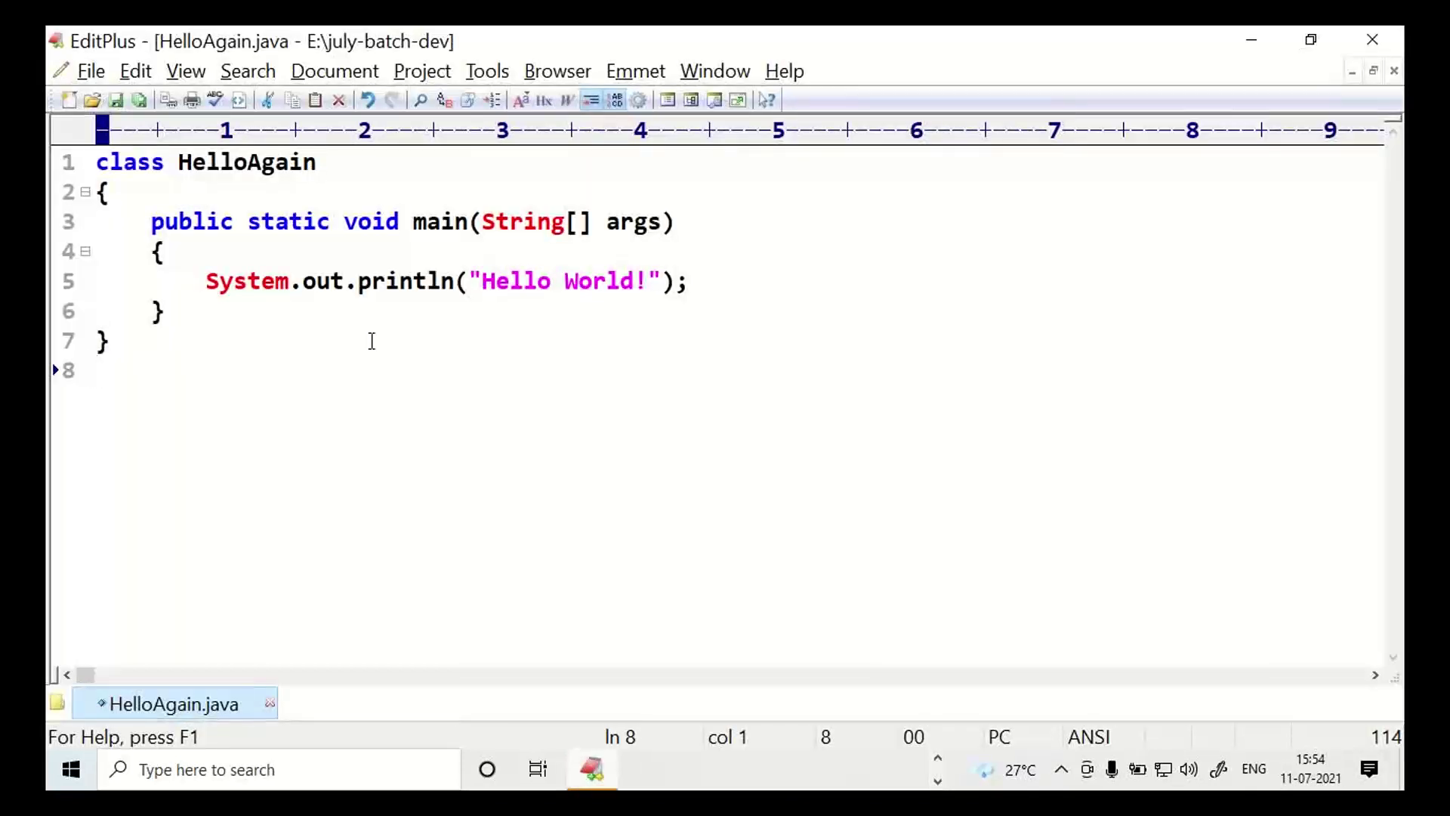
pyautogui.click(275, 320)
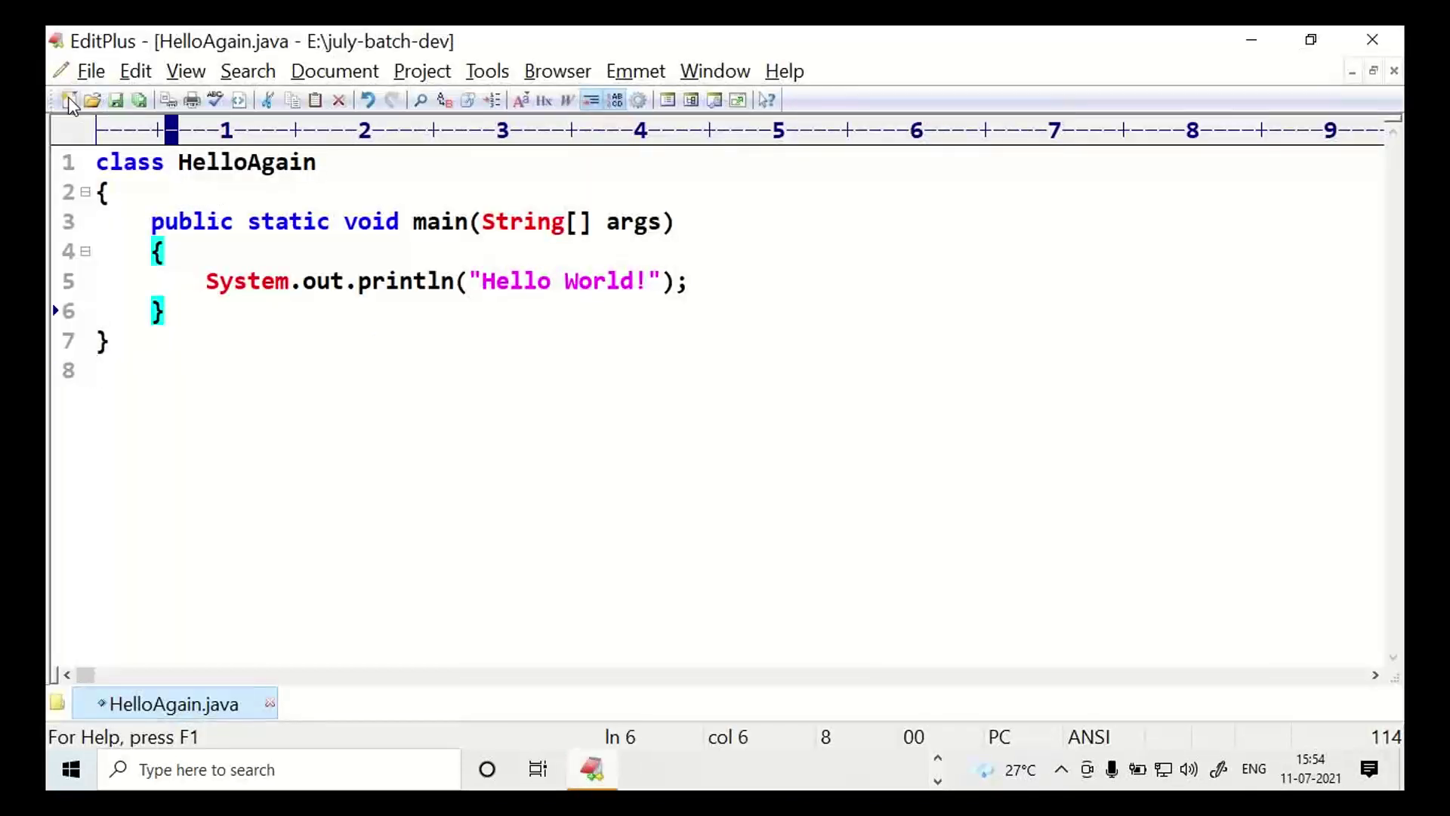
pyautogui.click(90, 72)
pyautogui.moveTo(144, 102)
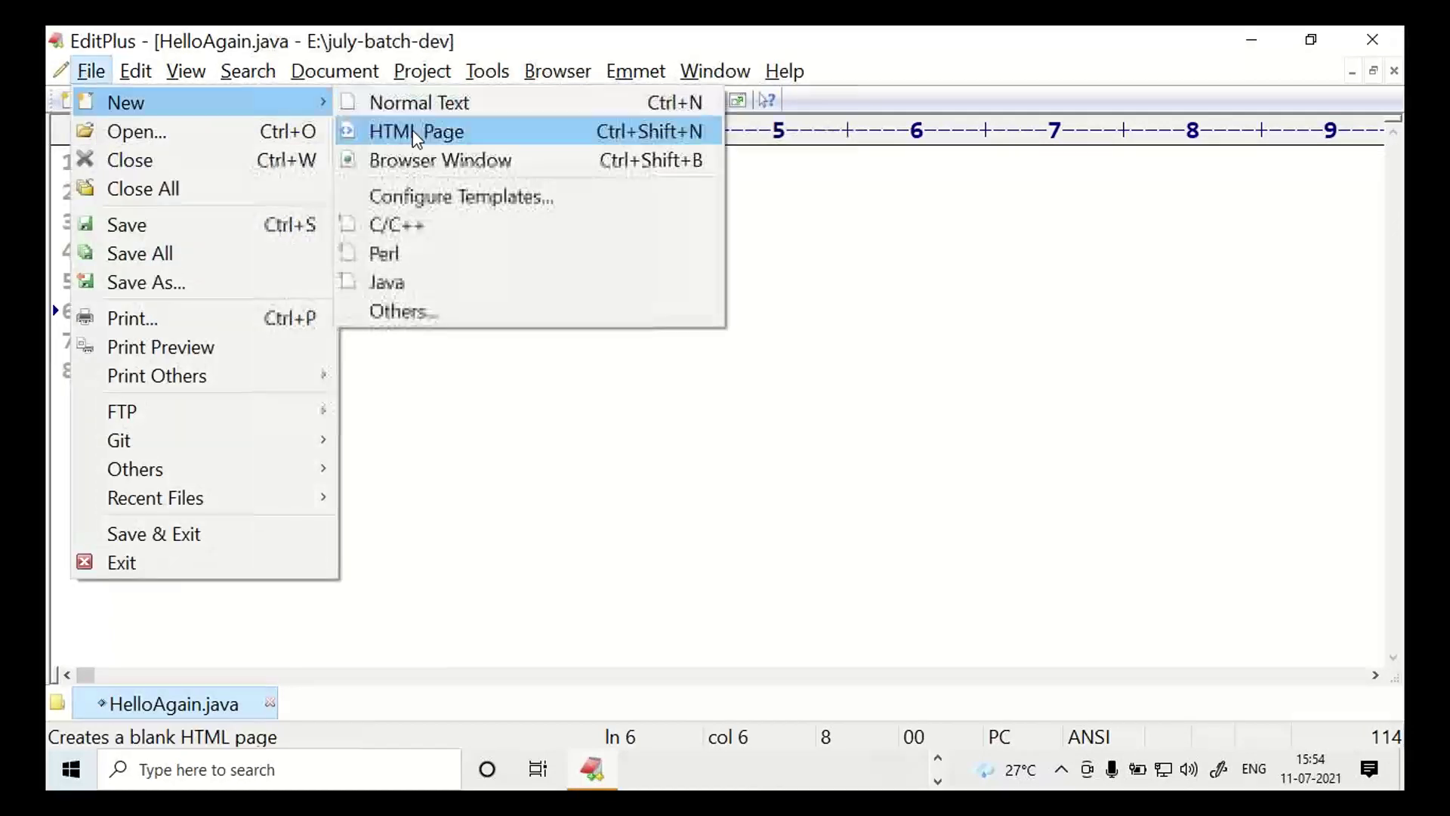
pyautogui.click(420, 295)
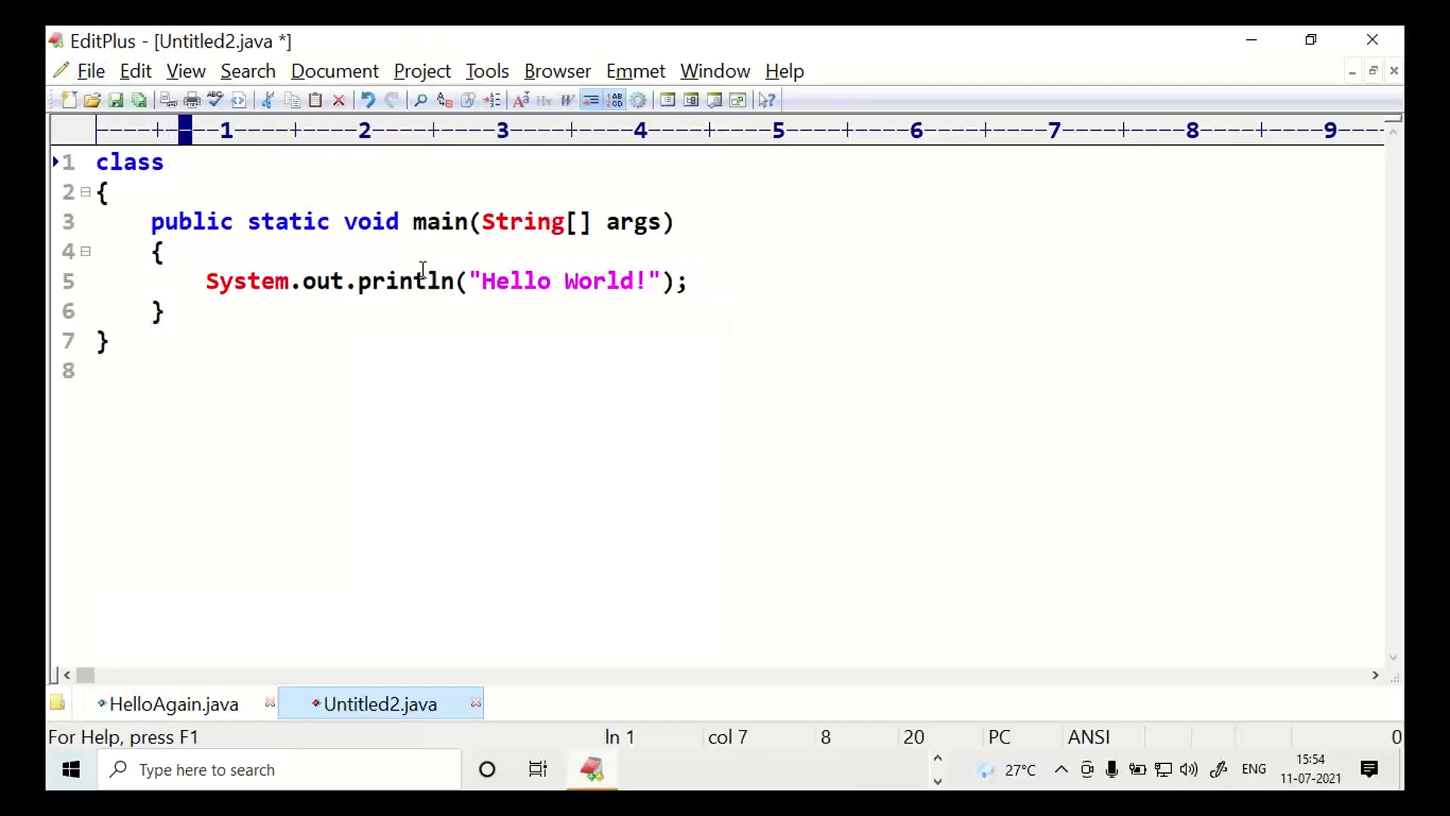
# - Name the class HelloAgainOneMoreTime in the new Java file
pyautogui.write('Hello')
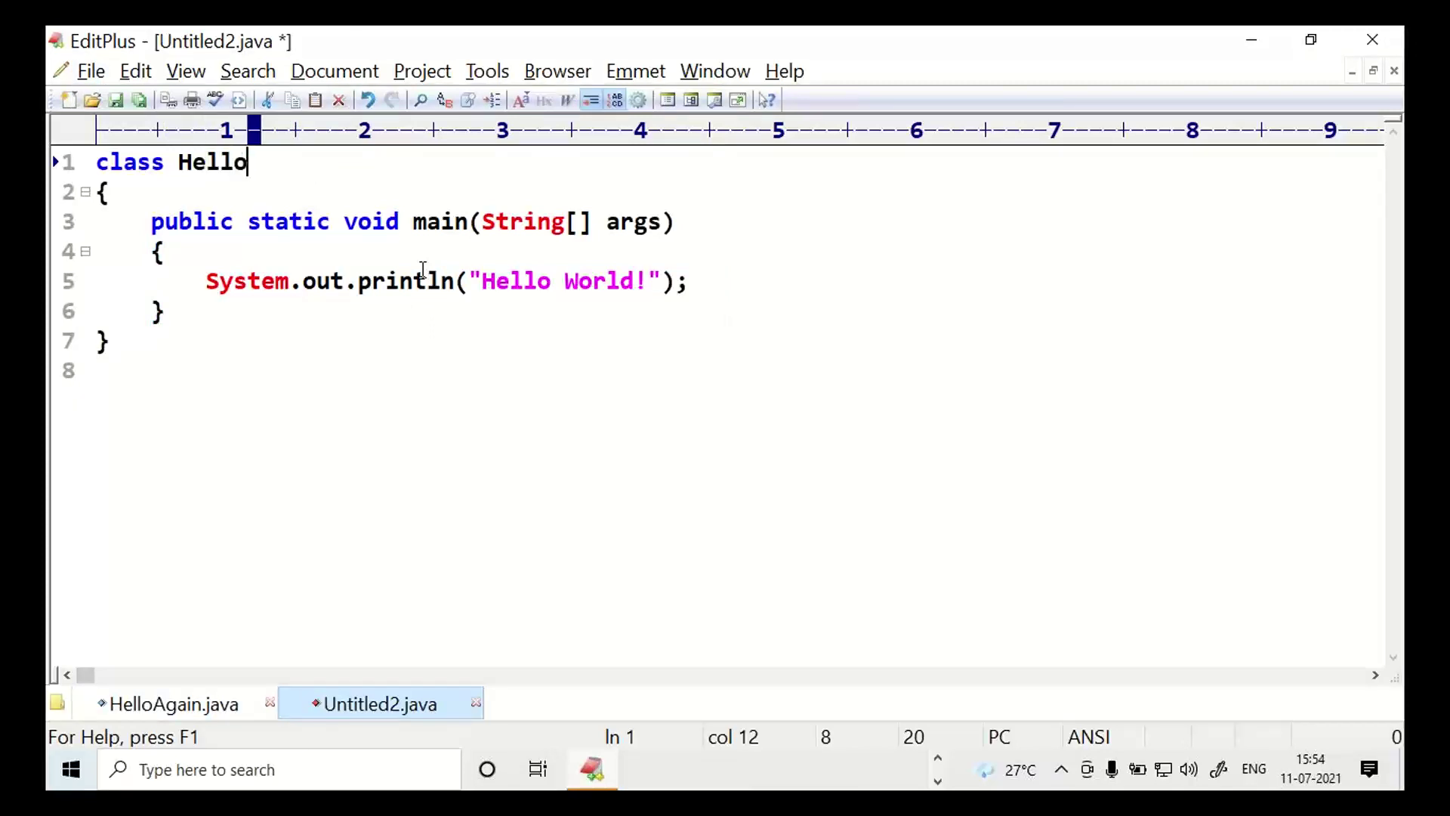
pyautogui.write('Ag')
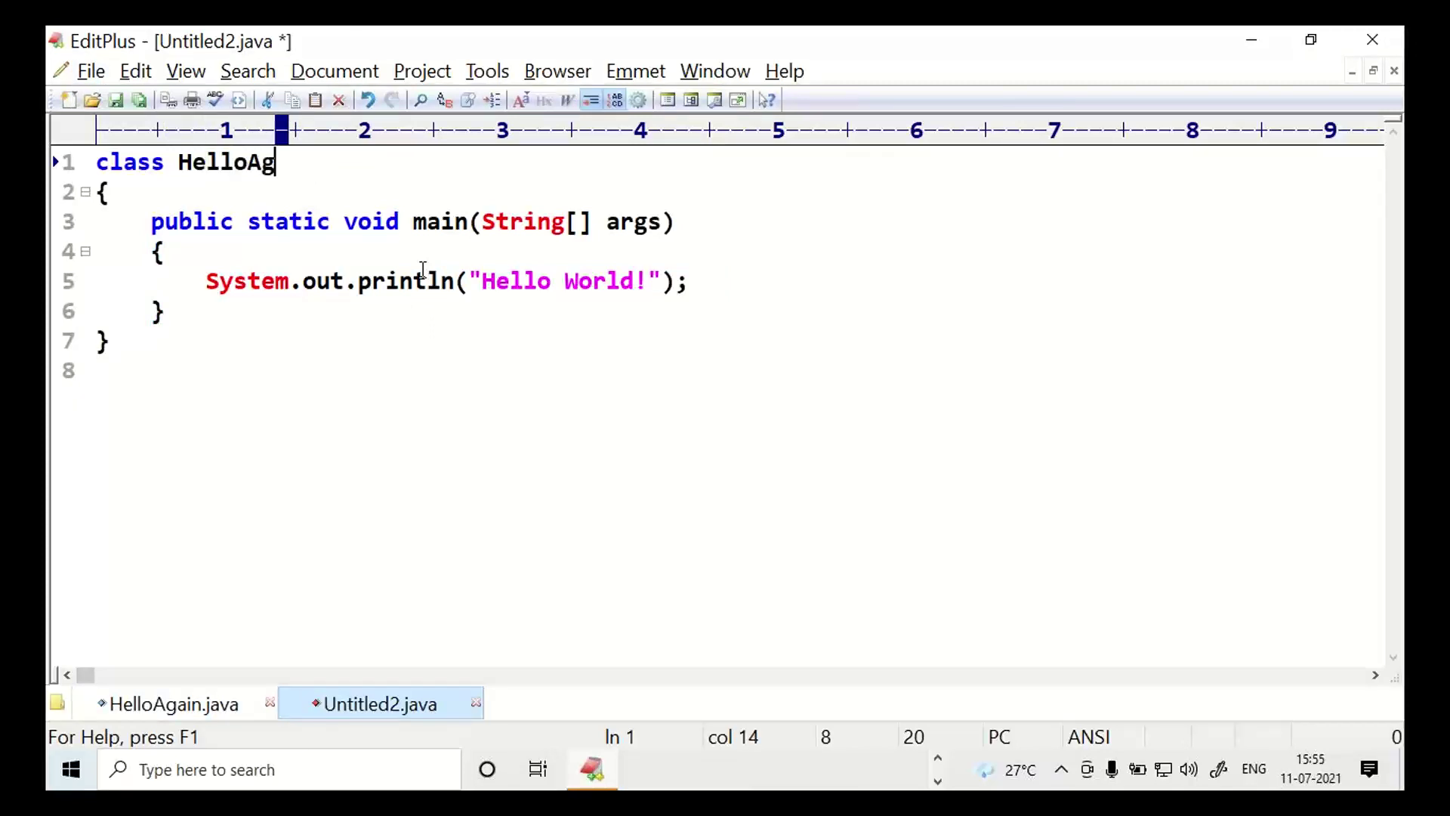
pyautogui.write('ainO')
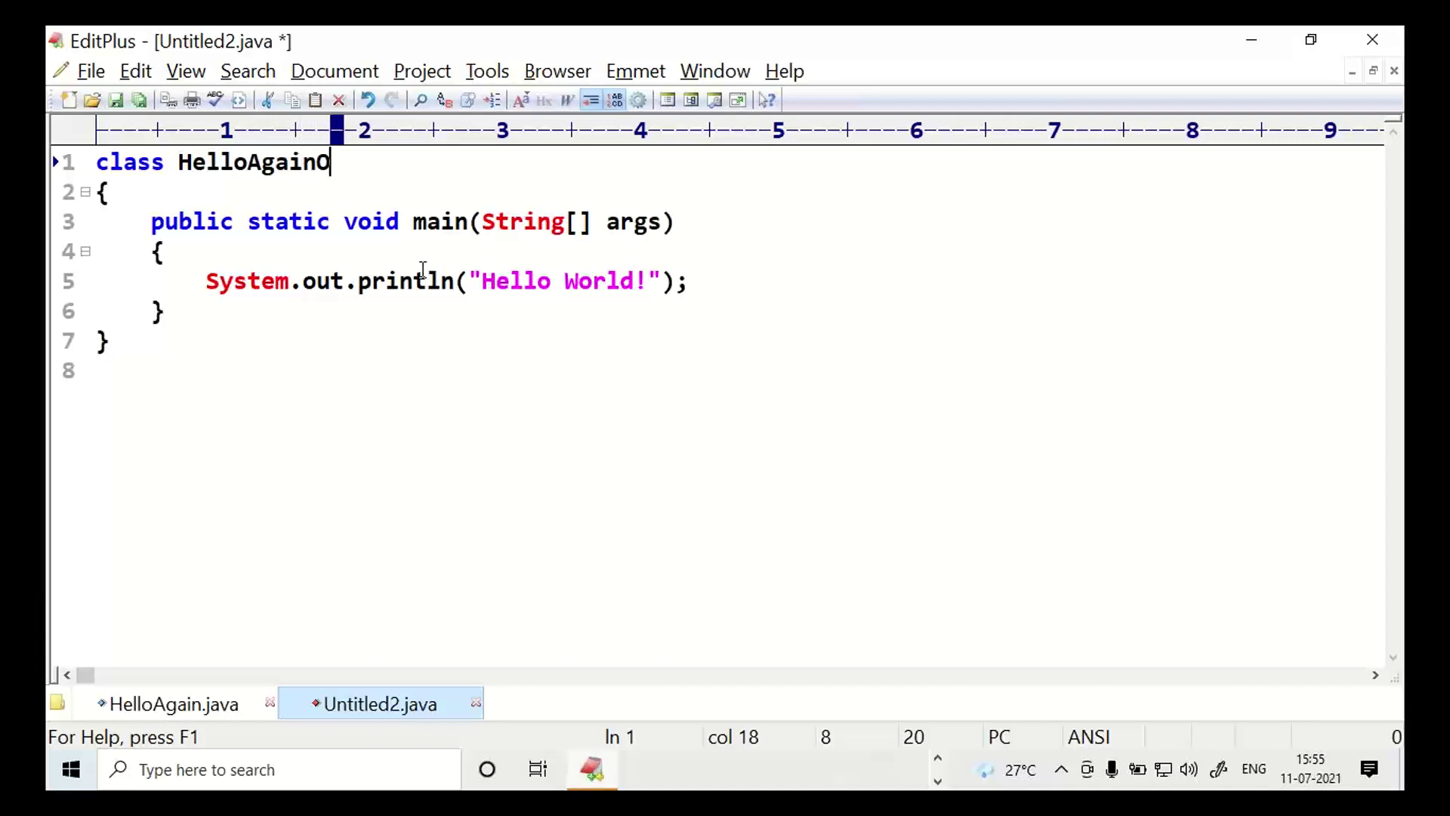
pyautogui.write('neMore')
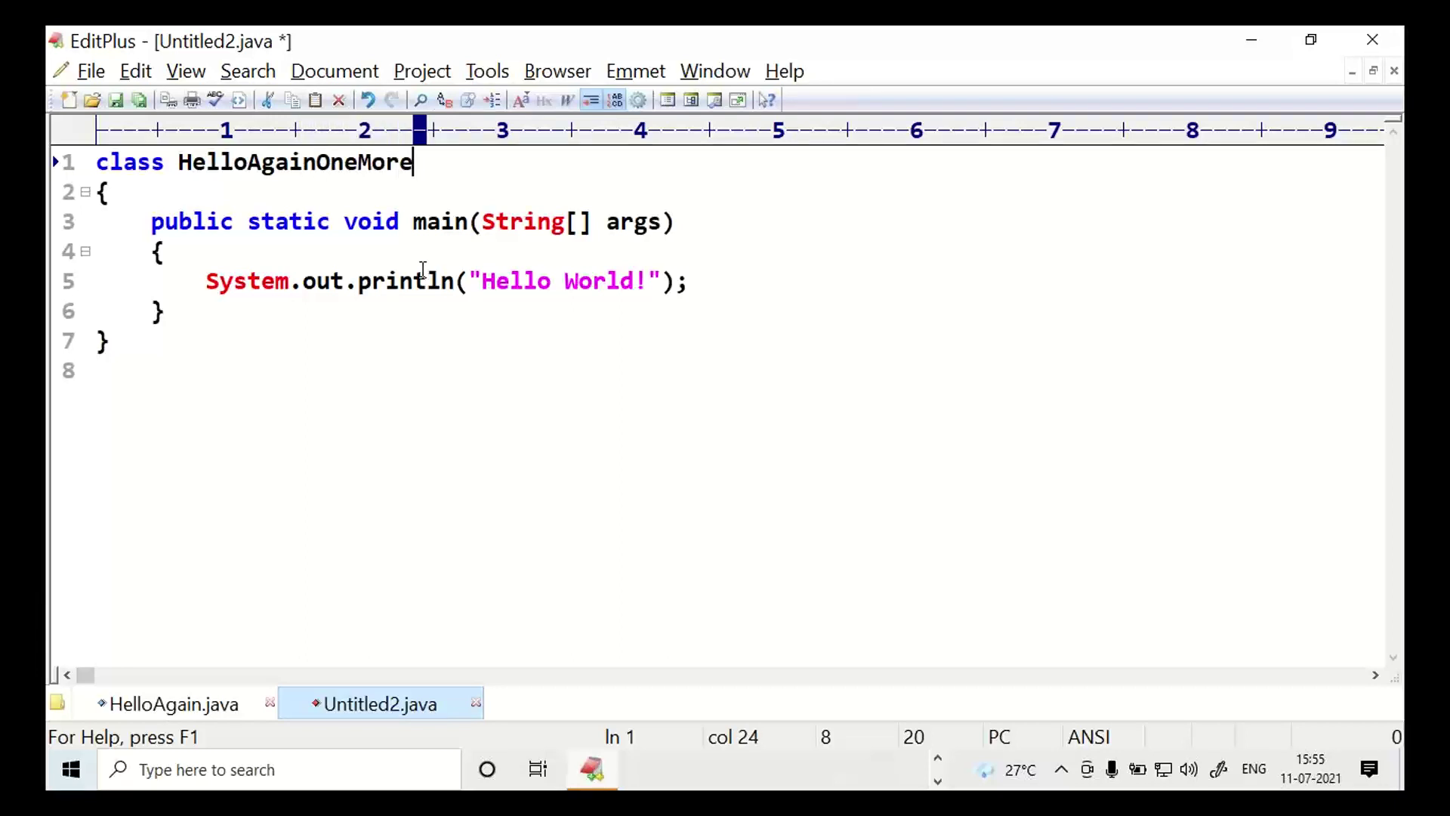
pyautogui.write('Time')
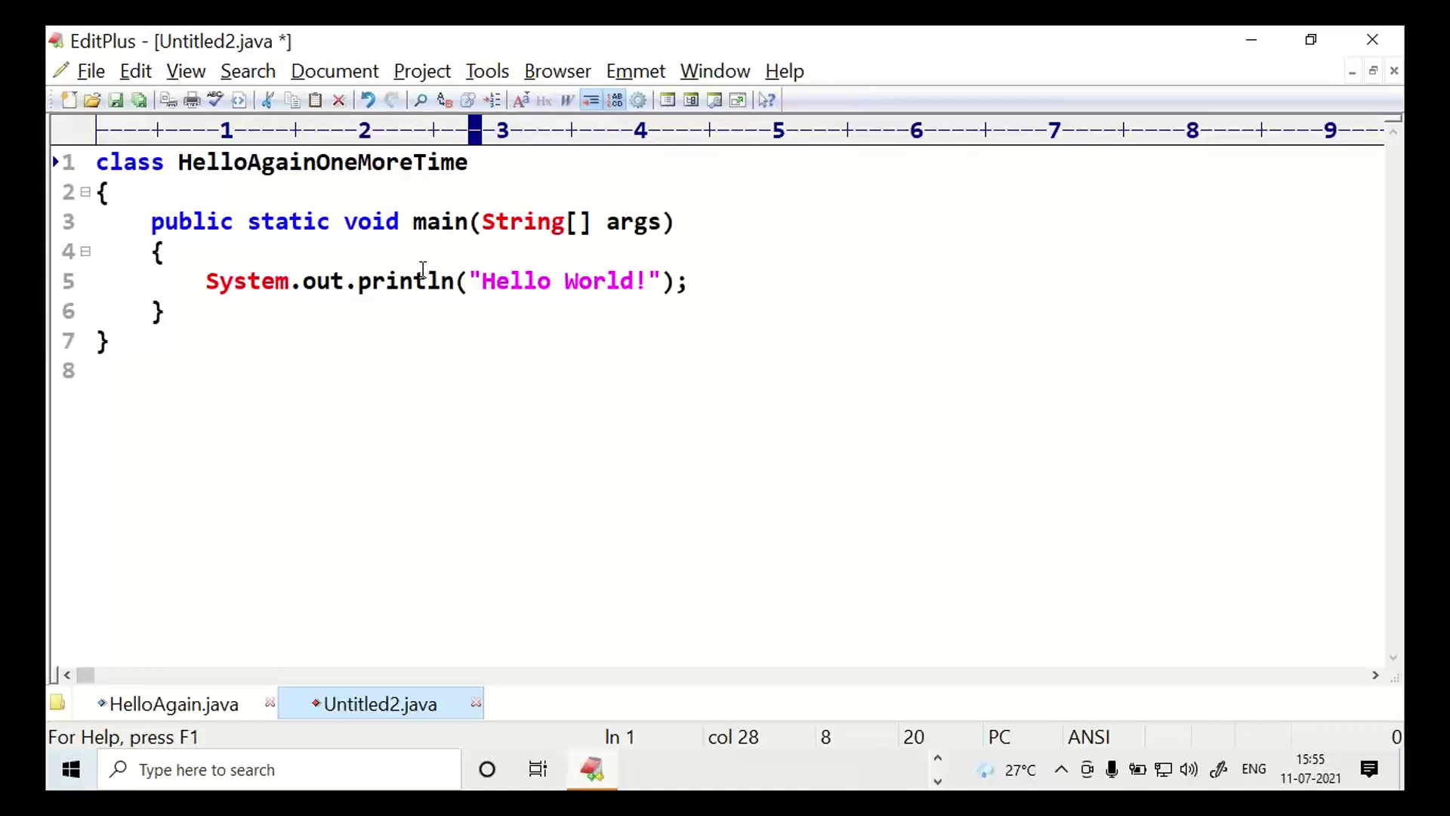
# - Select the class name HelloAgainOneMoreTime and copy it
pyautogui.hotkey('ctrl', 'shift', 'Left')
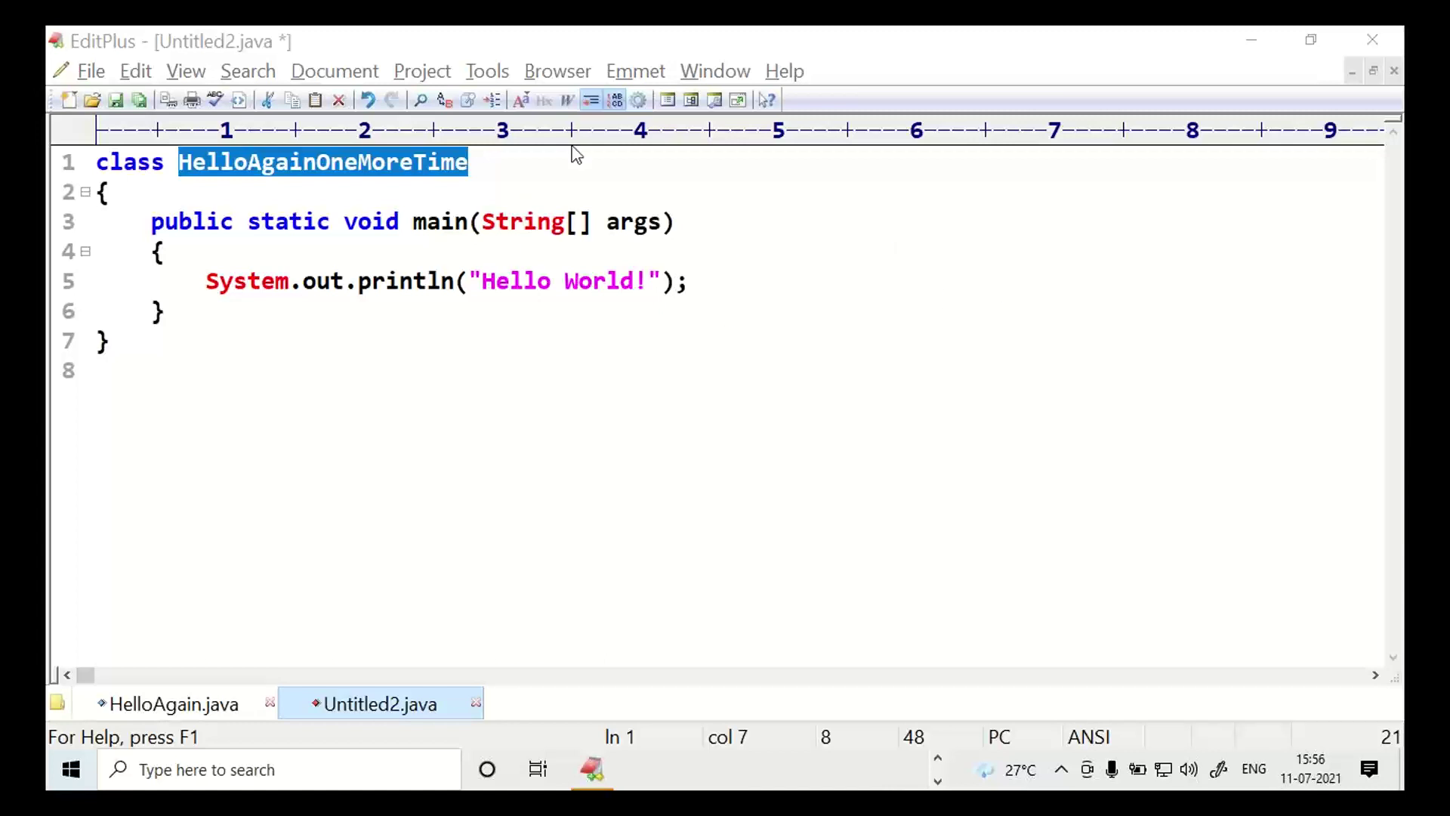
pyautogui.rightClick(367, 168)
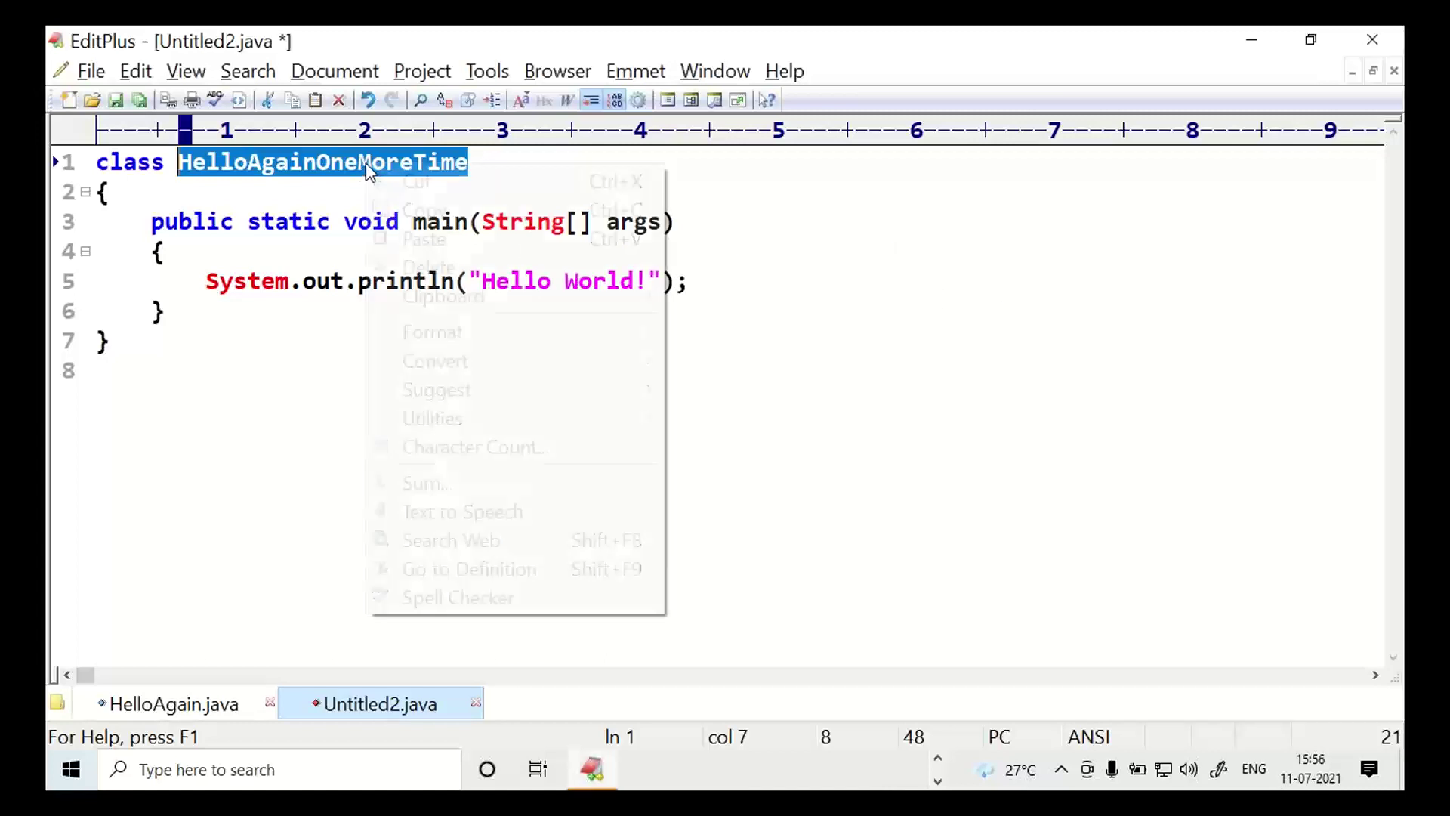
pyautogui.click(445, 216)
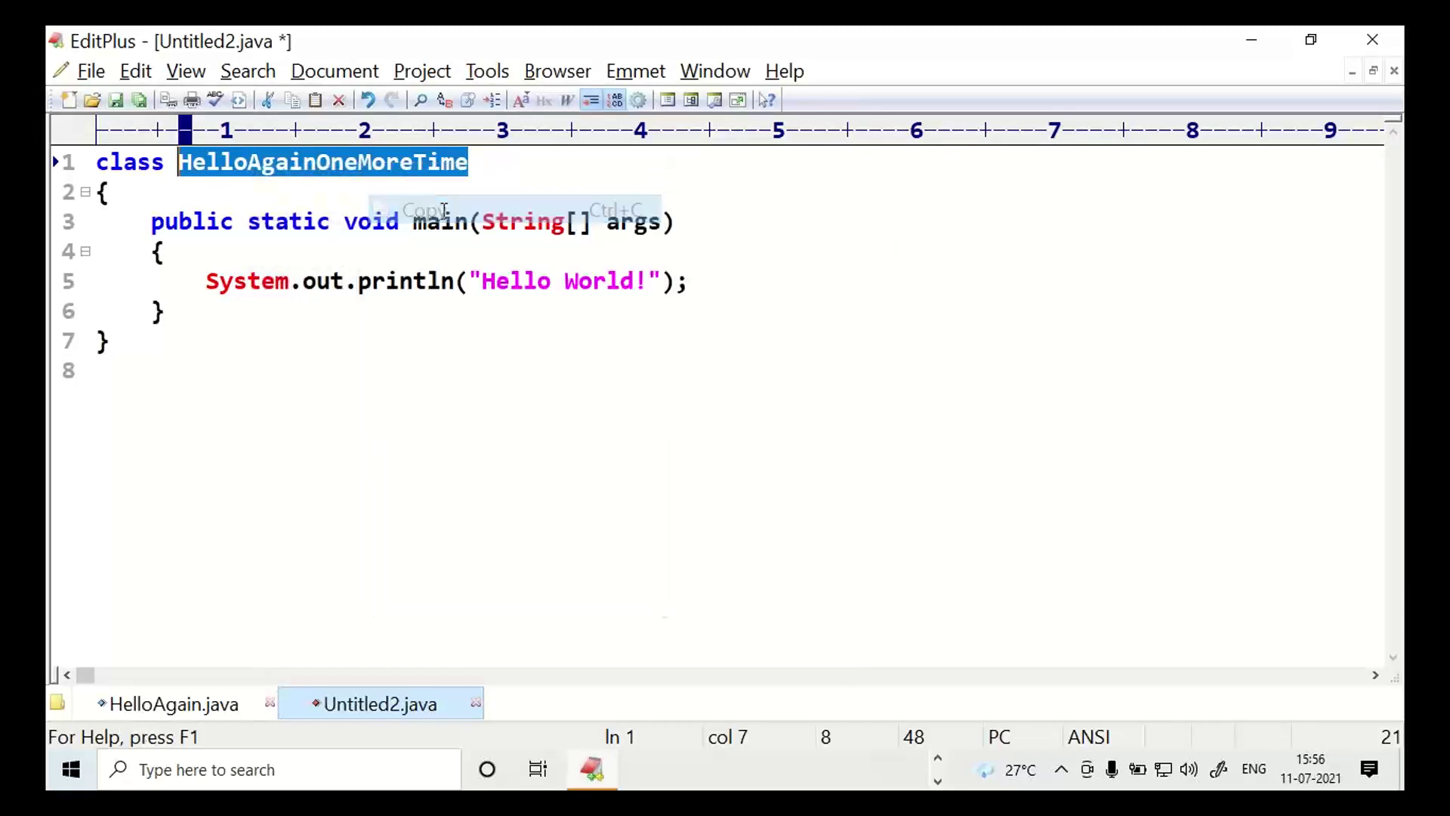
# - Save the new Java file as HelloAgainOneMoreTime in the july-batch-dev folder, using the copied class name
pyautogui.hotkey('ctrl', 's')
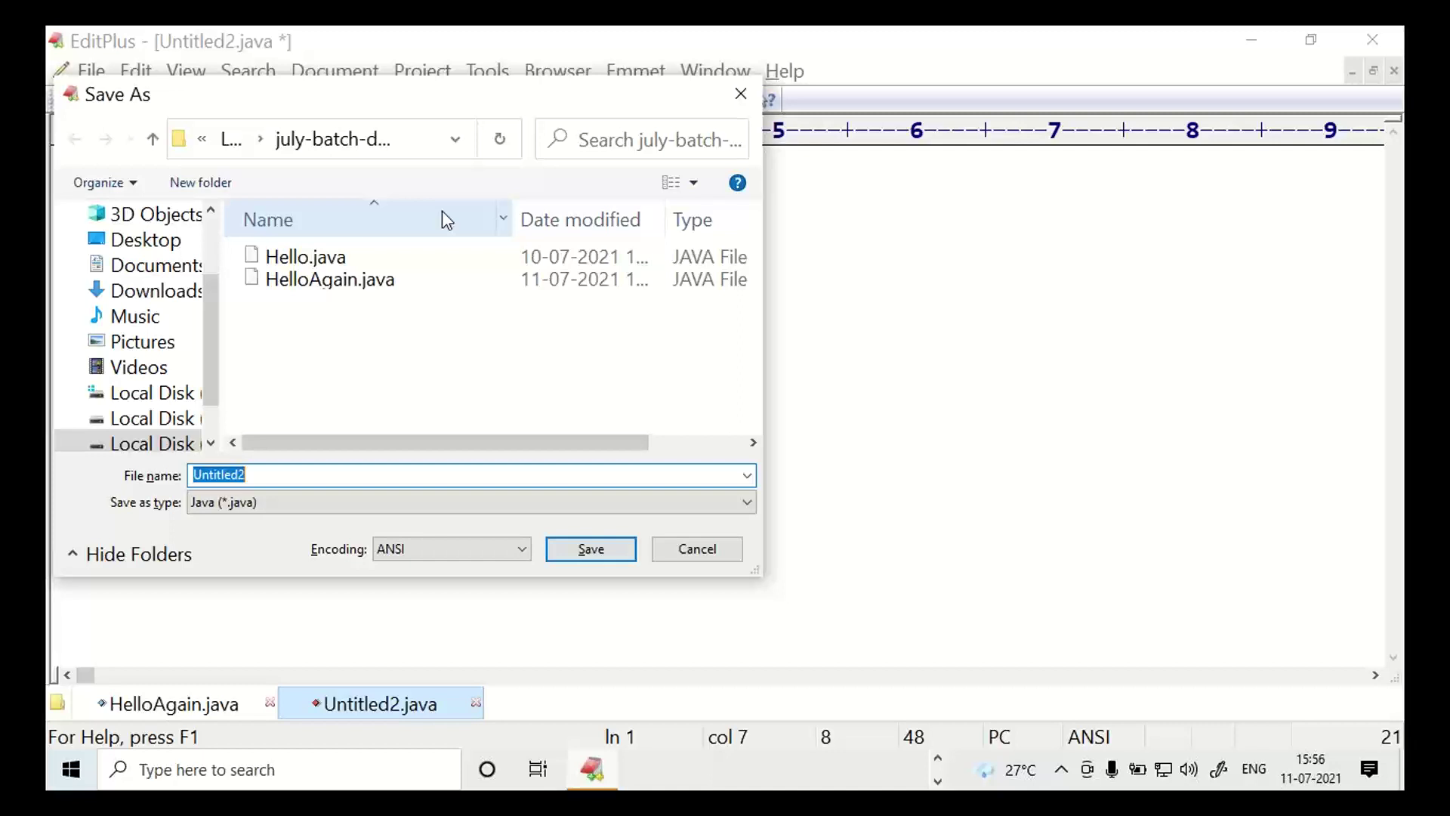
pyautogui.hotkey('ctrl', 'v')
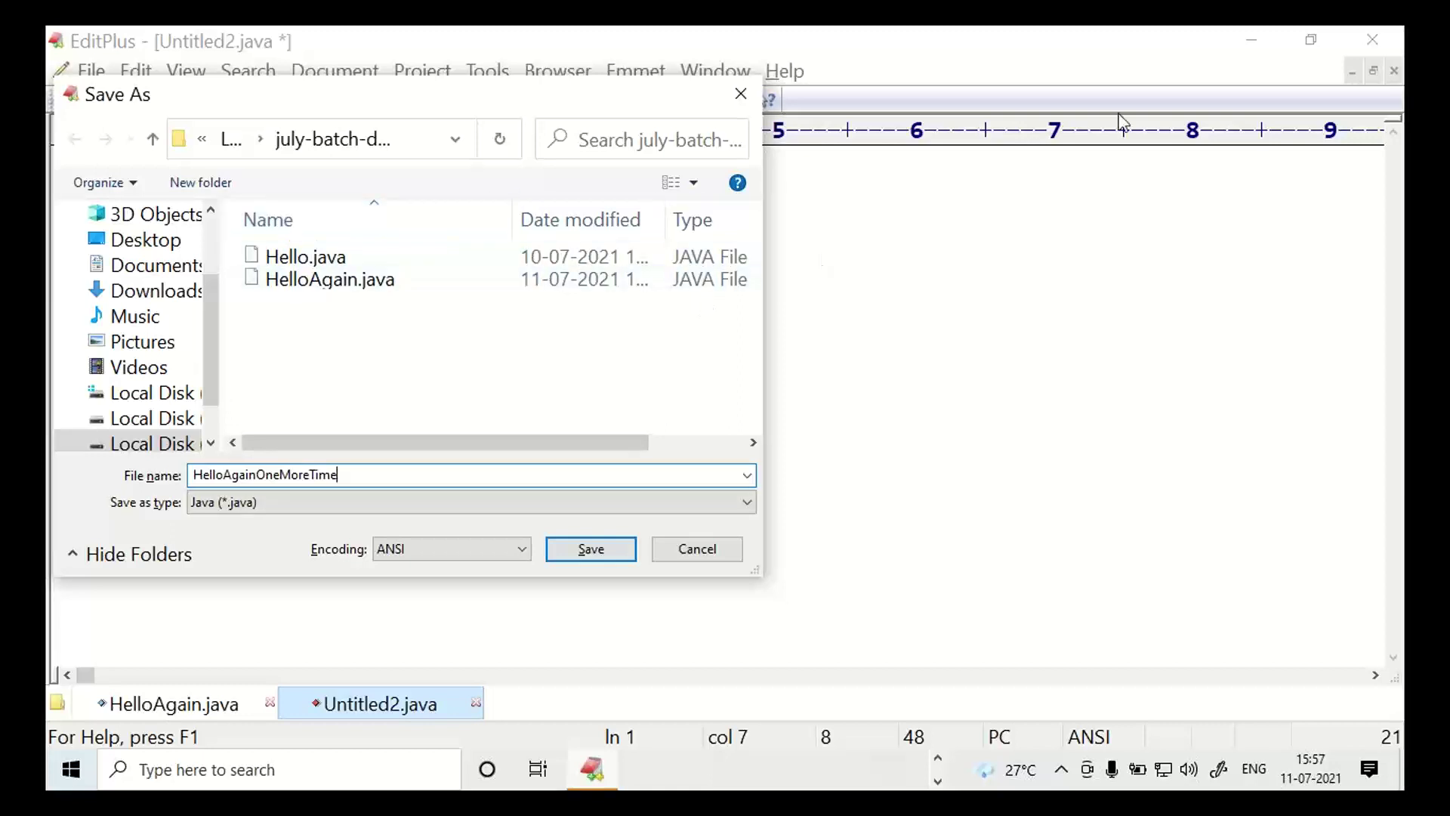
pyautogui.click(1267, 175)
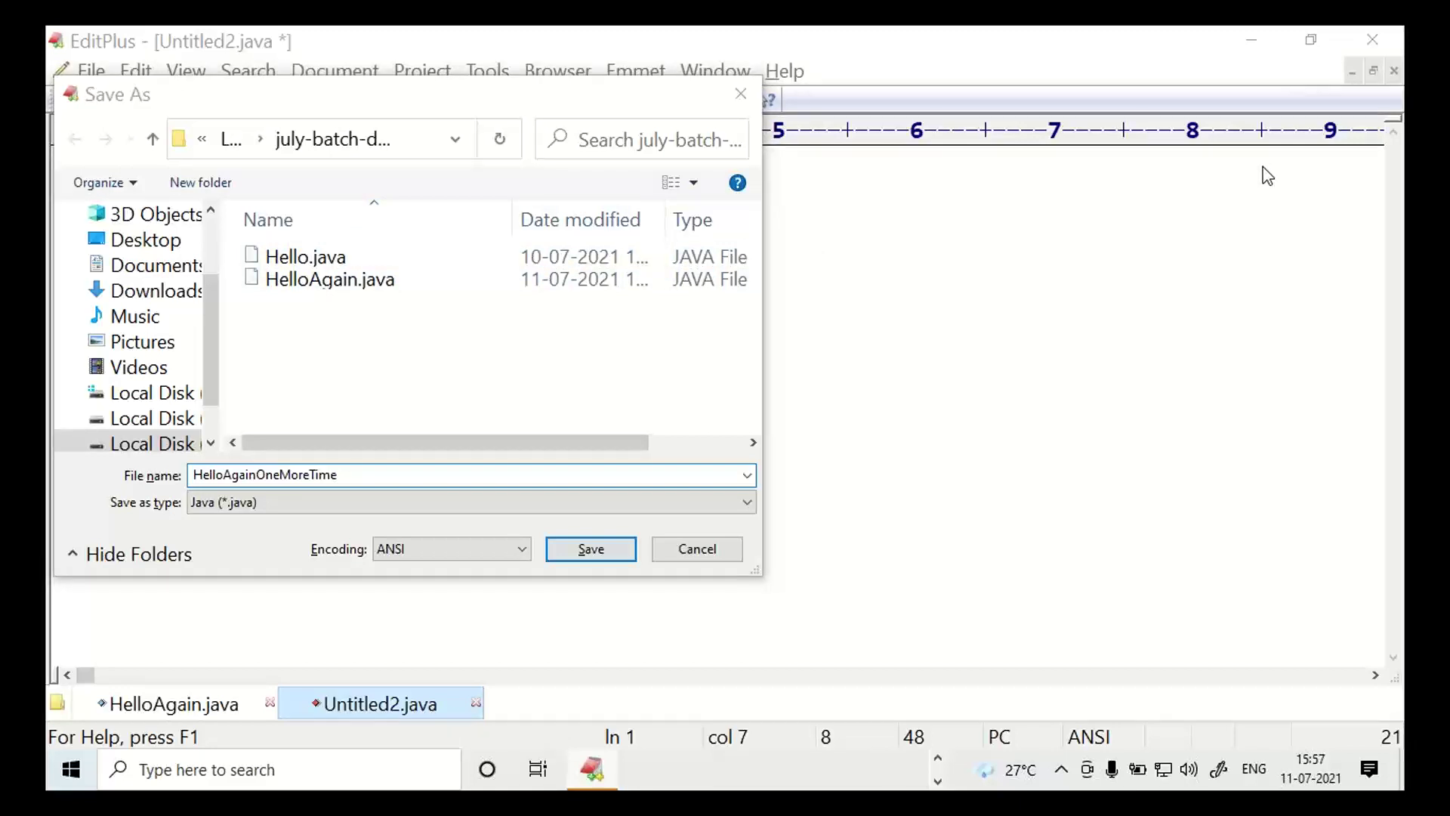
pyautogui.click(584, 552)
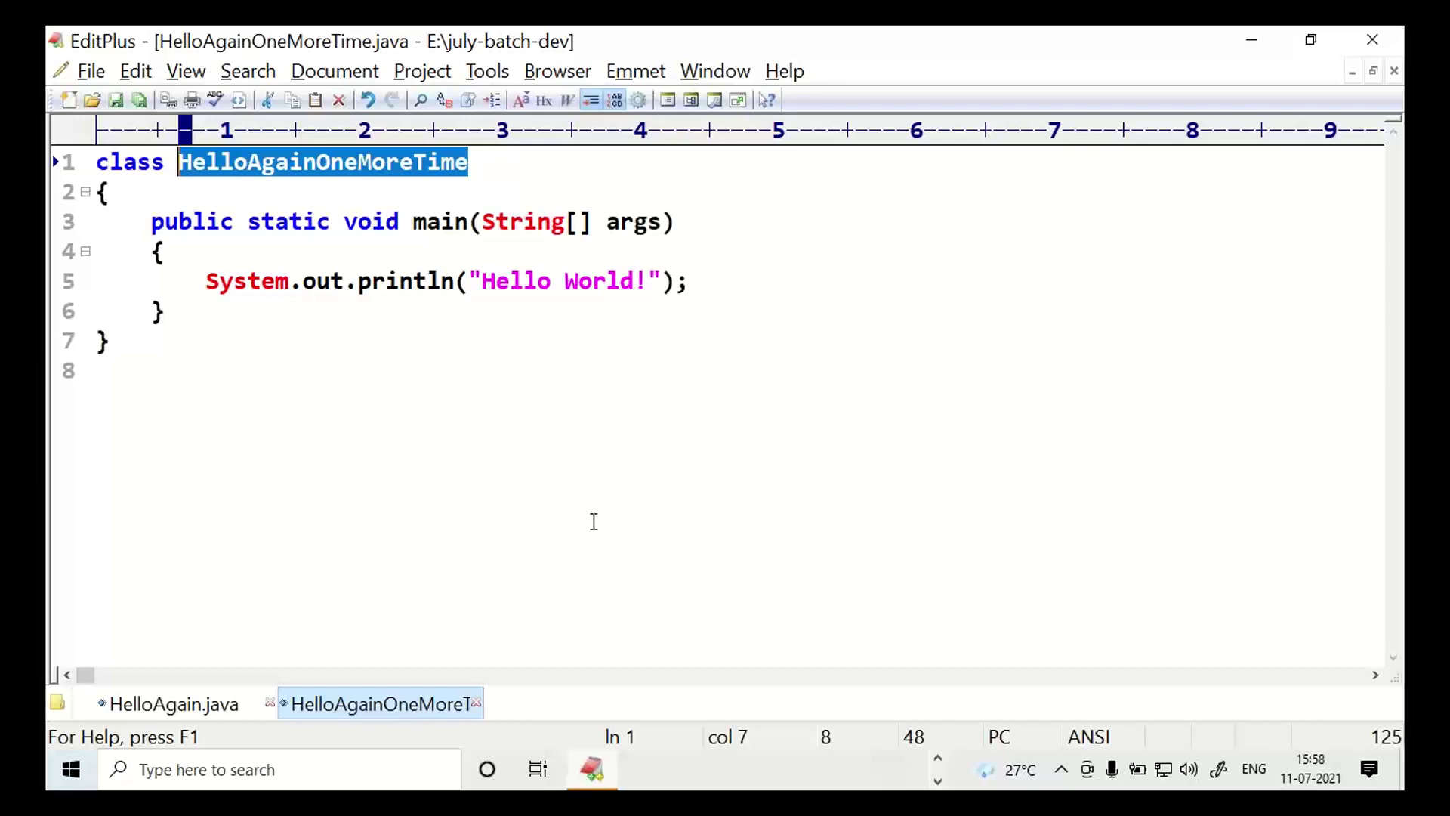
# - Switch to Command Prompt and compile the new program with javac HelloAgainOneMoreTime.java
pyautogui.hotkey('alt', 'Tab')
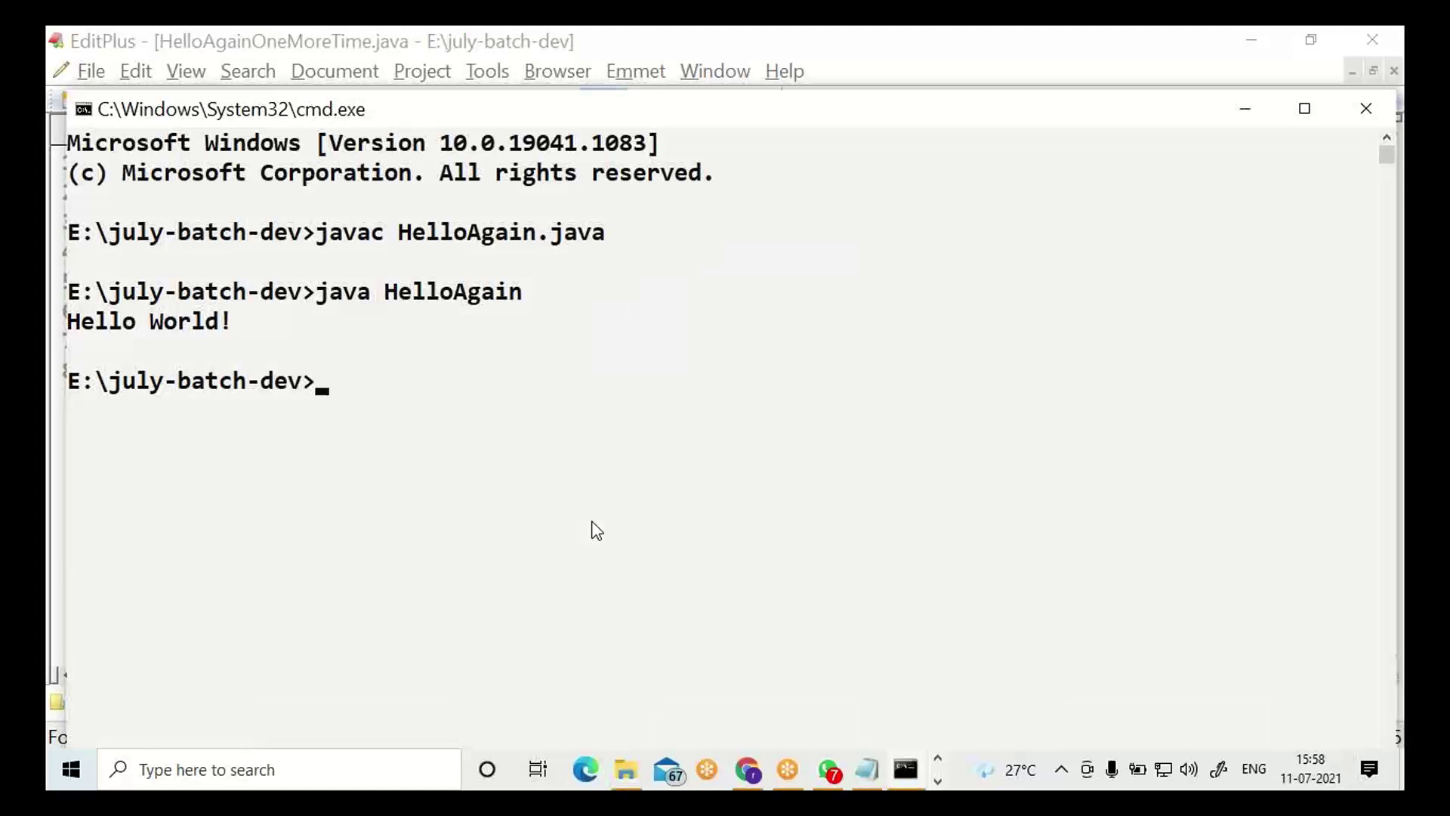
pyautogui.write('javac')
pyautogui.hotkey('ctrl', 'v')
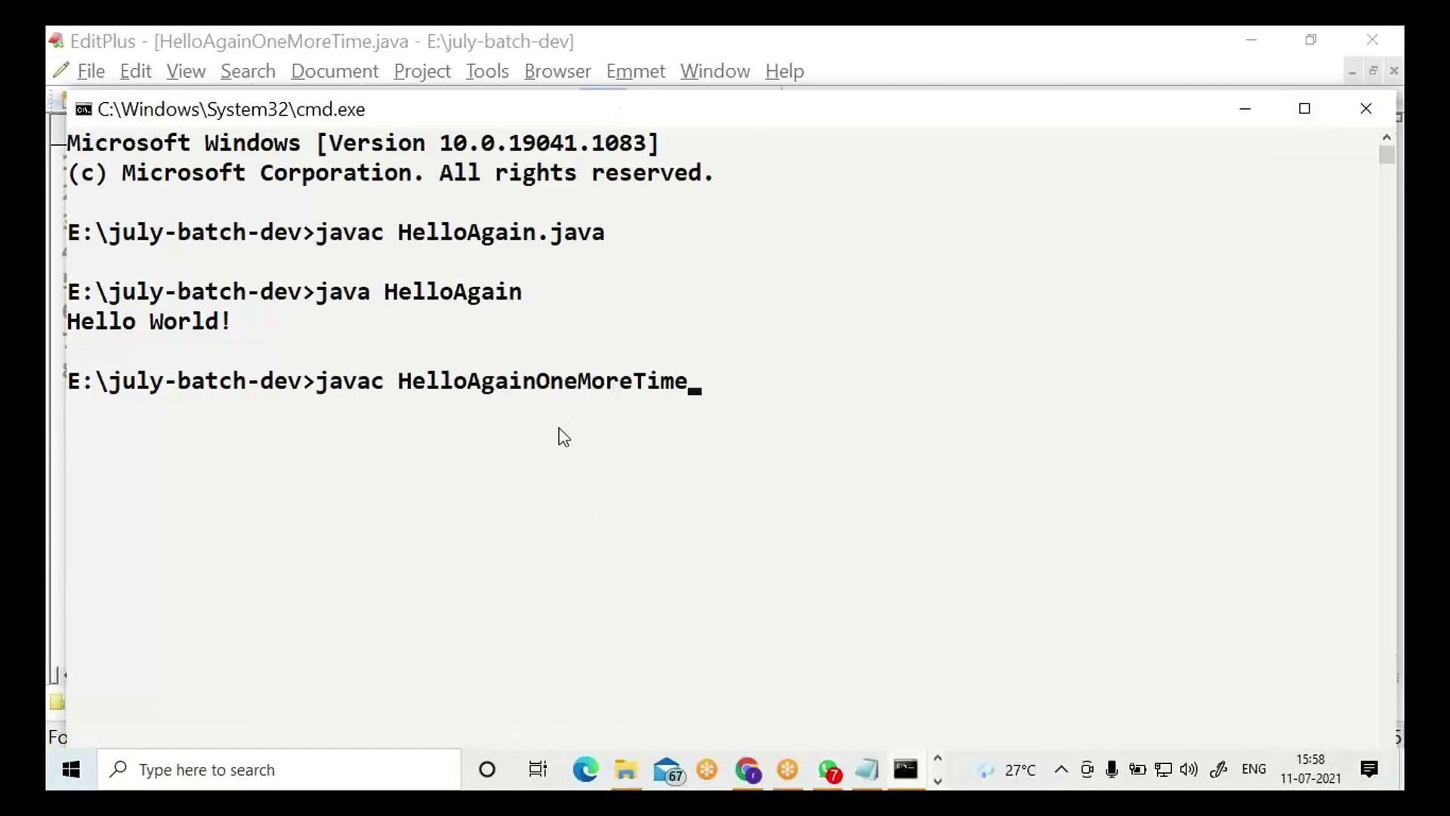
pyautogui.write('.java')
pyautogui.press('Return')
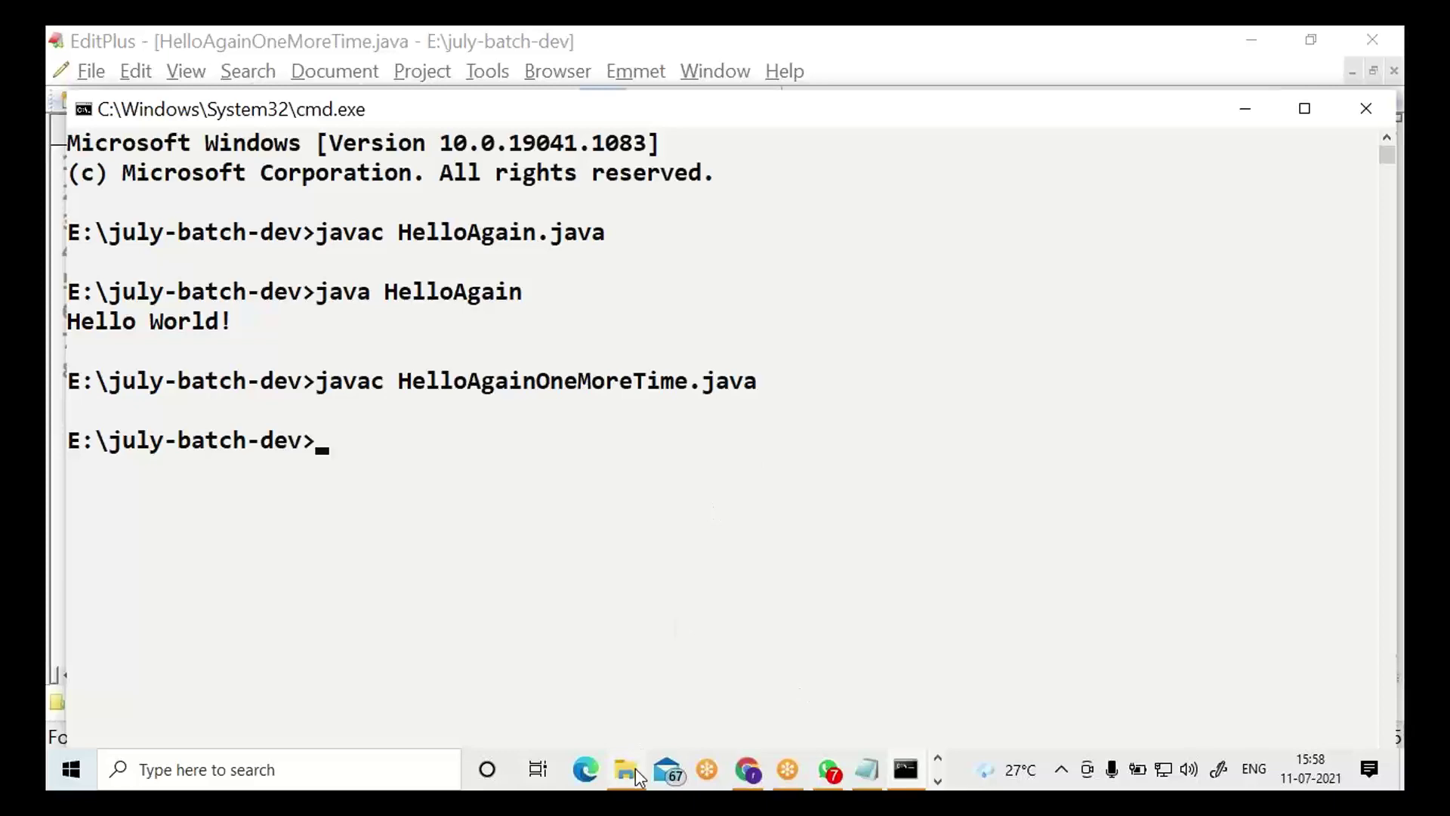
# - Switch to the july-batch-dev folder in File Explorer, widen the Name column and select HelloAgainOneMoreTime.class
pyautogui.moveTo(637, 774)
pyautogui.click(644, 721)
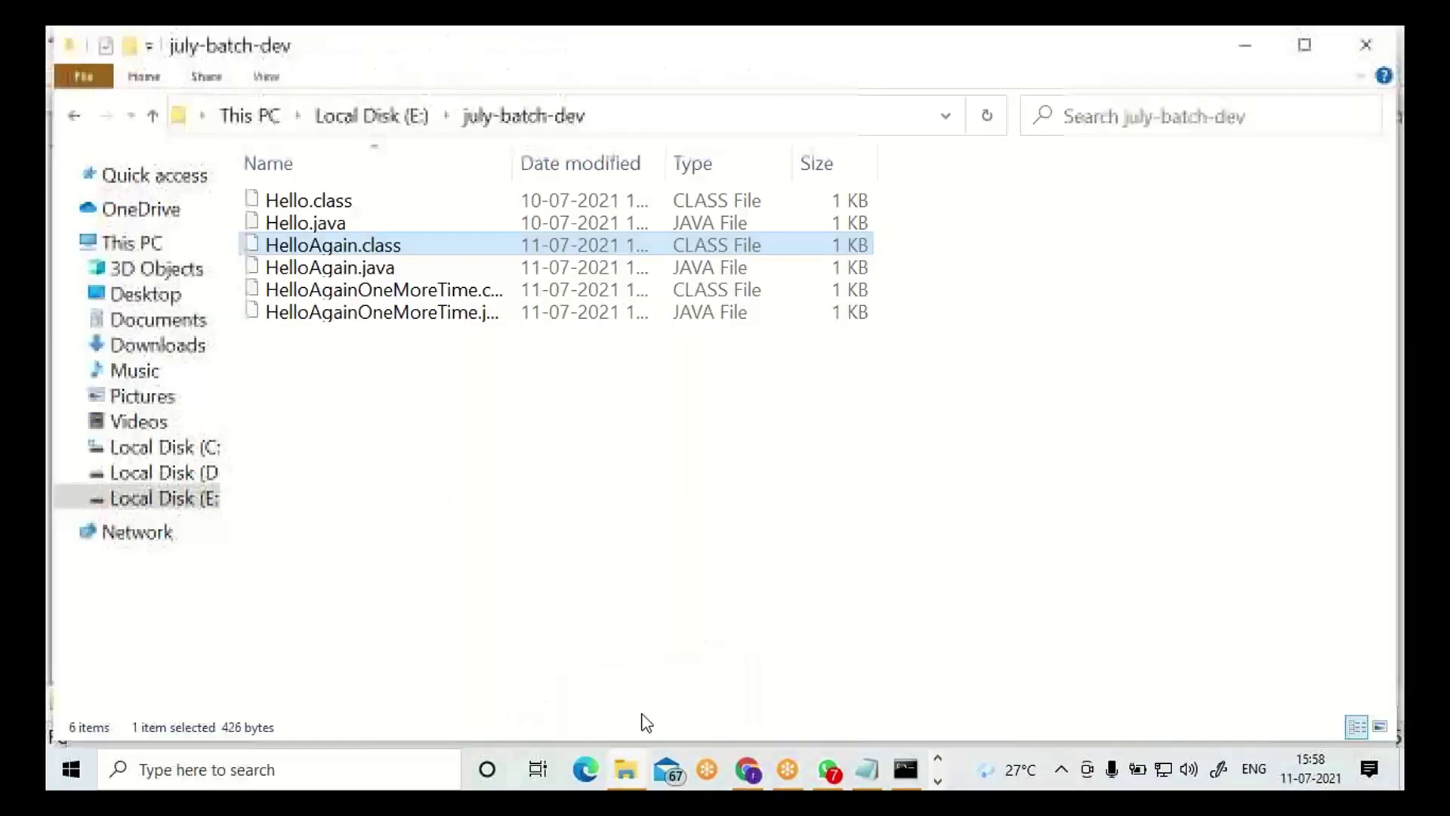
pyautogui.moveTo(512, 160); pyautogui.dragTo(793, 163)
pyautogui.click(401, 289)
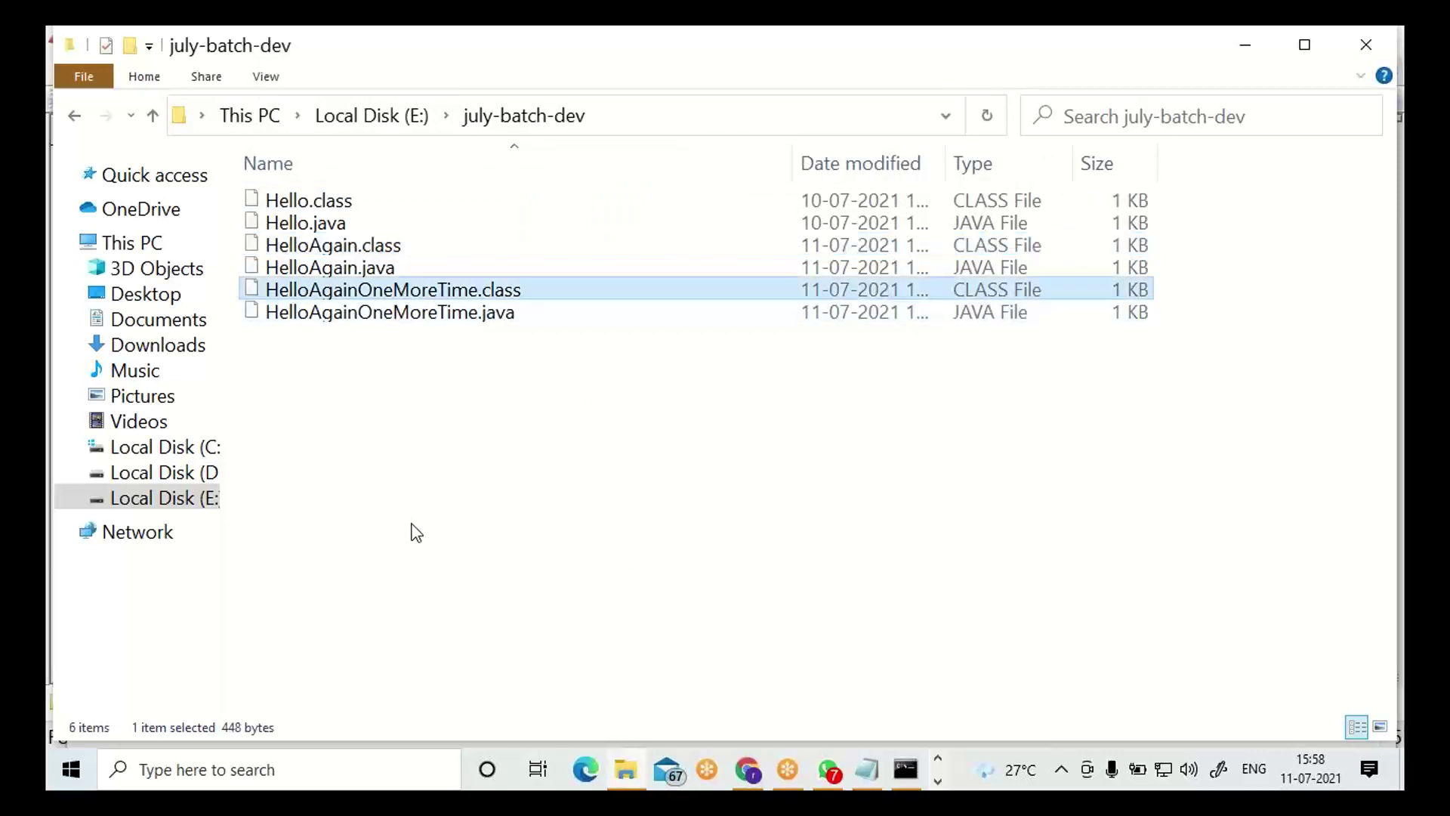
# - Return to Command Prompt and enter the command java HelloAgainOneMoreTime at the july-batch-dev prompt
pyautogui.press('alt')
pyautogui.hotkey('alt', 'Tab')
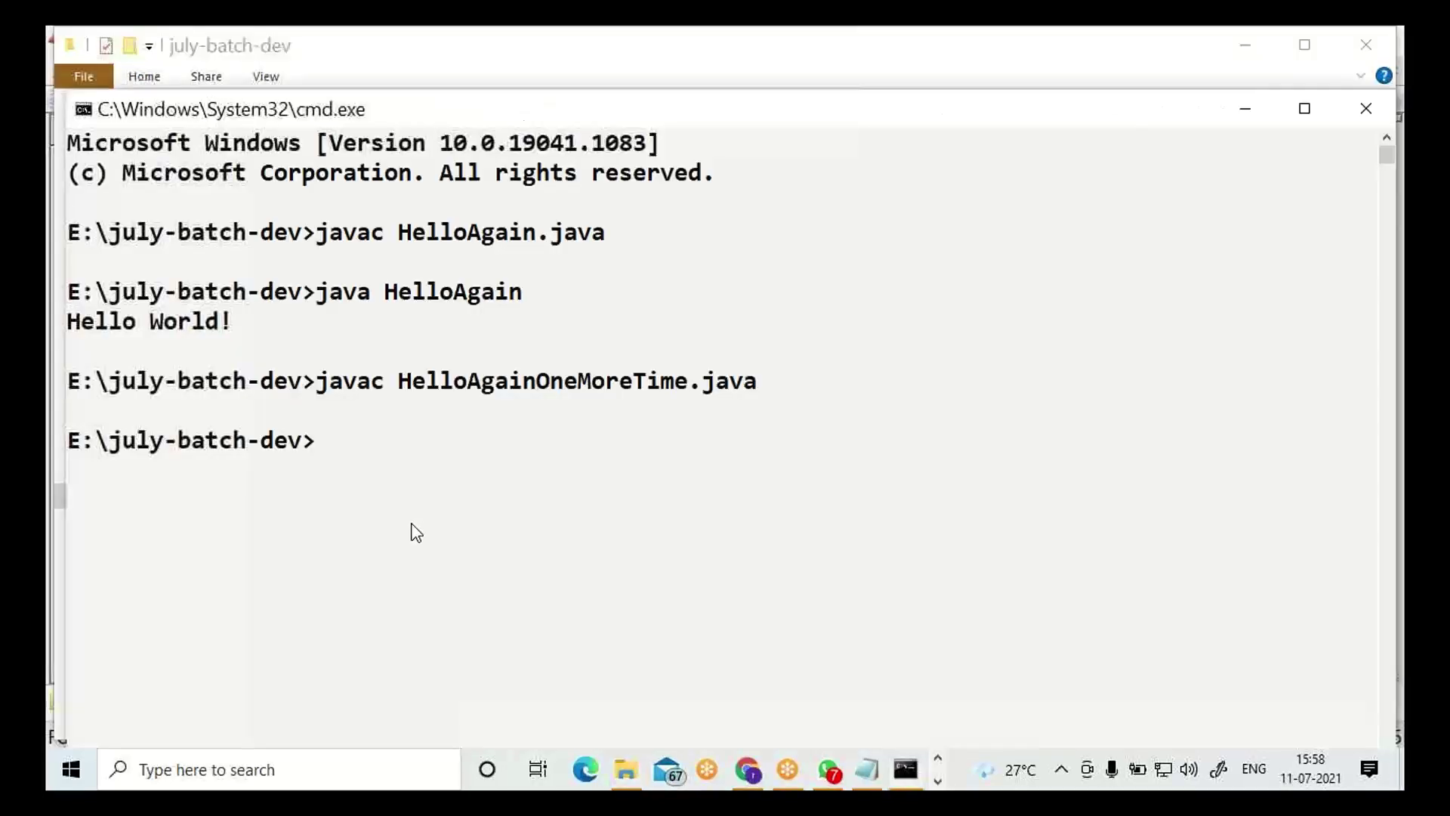
pyautogui.write('java')
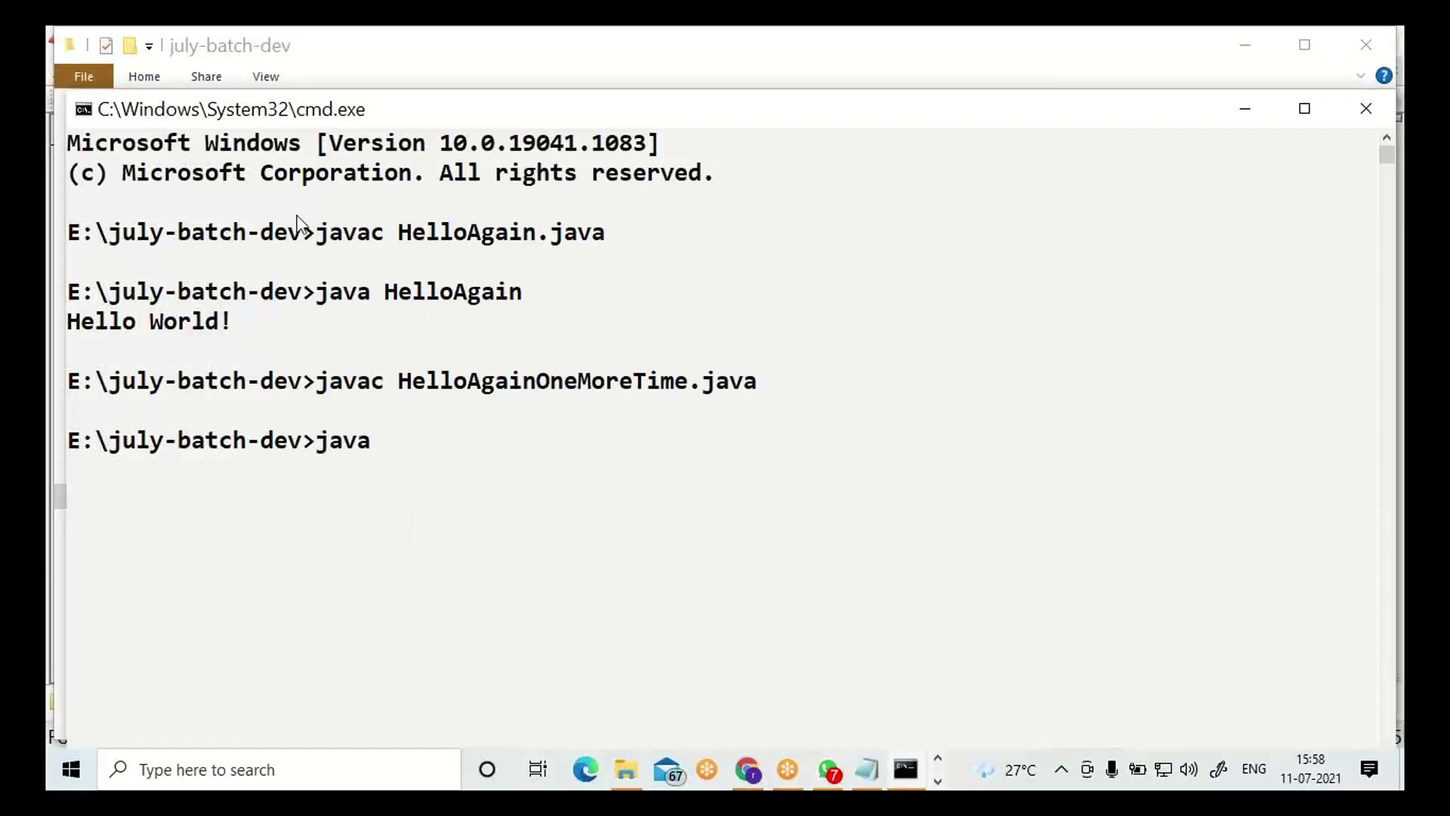
pyautogui.write('HelloAgainOneMoreTime')
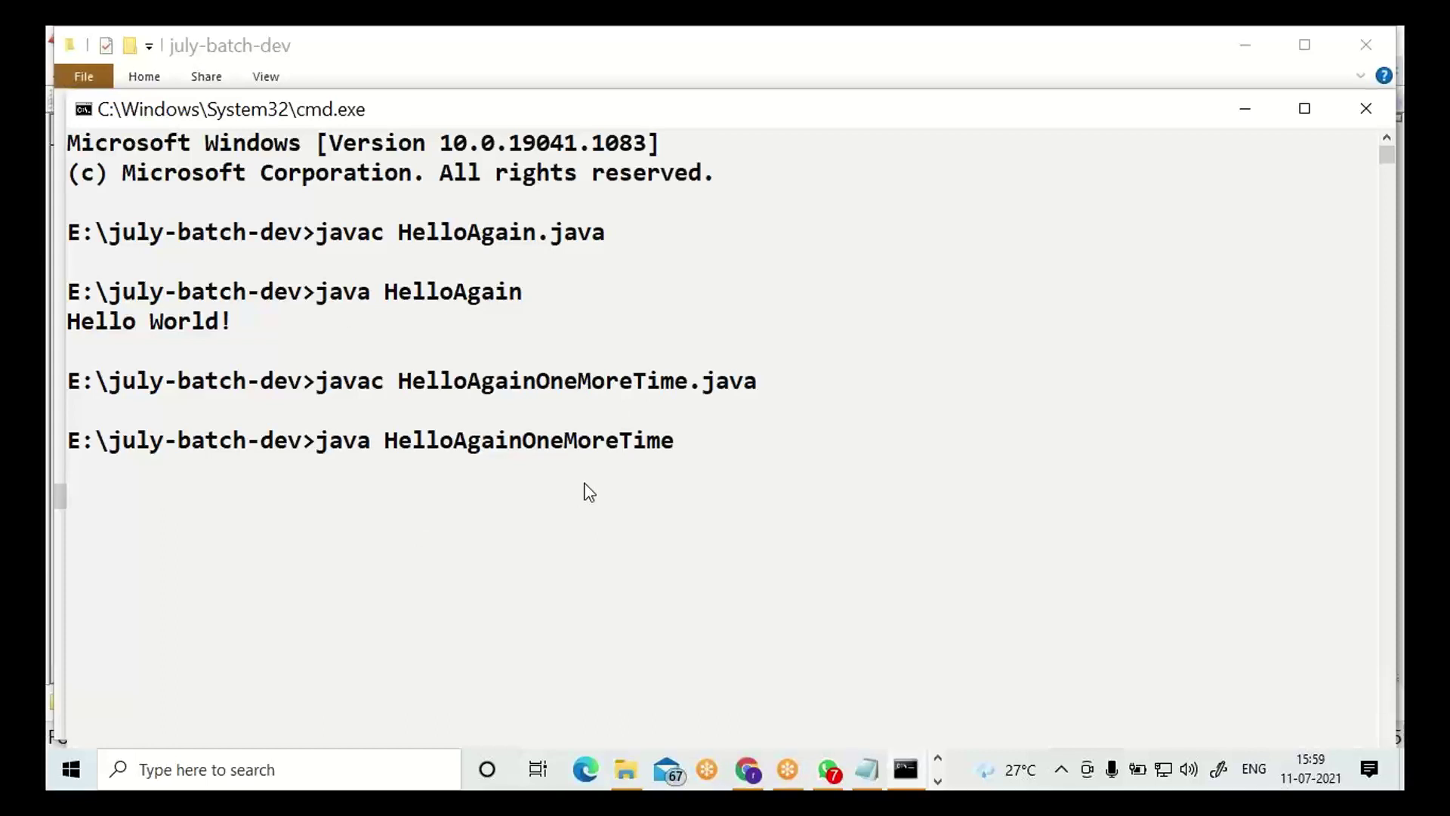